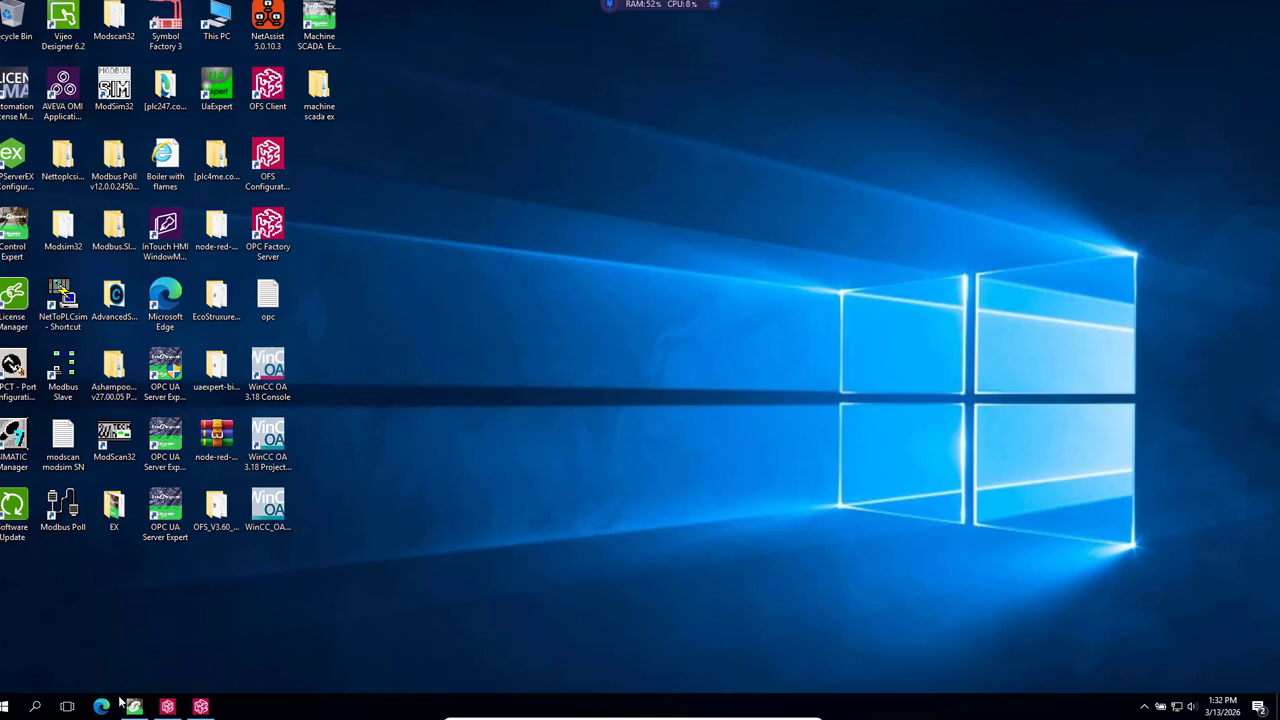
Switch to EcoStruxure Control Expert and examine the test ladder section, from the start/stop rung down to the MOVE block.
{"action": "mouse_move", "coordinate": [129, 714]}
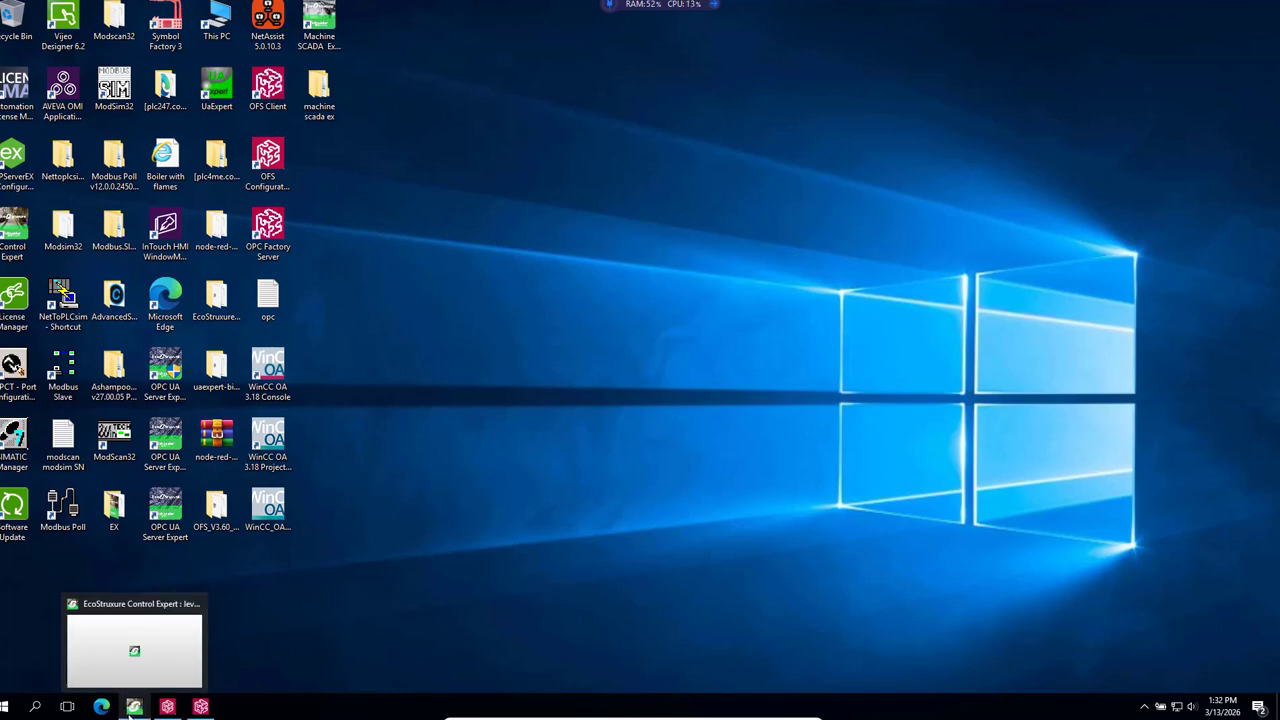
{"action": "left_click", "coordinate": [129, 714]}
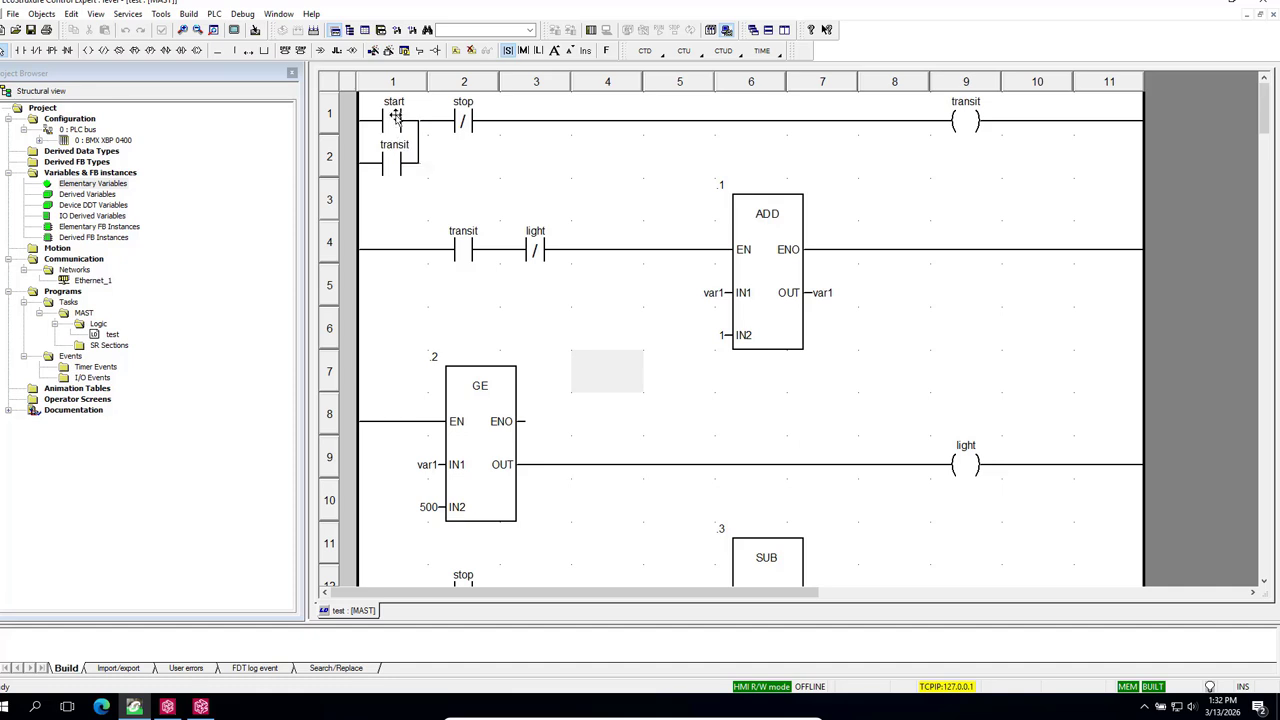
{"action": "left_click", "coordinate": [465, 121]}
{"action": "left_click_drag", "start_coordinate": [1267, 107], "coordinate": [1267, 122]}
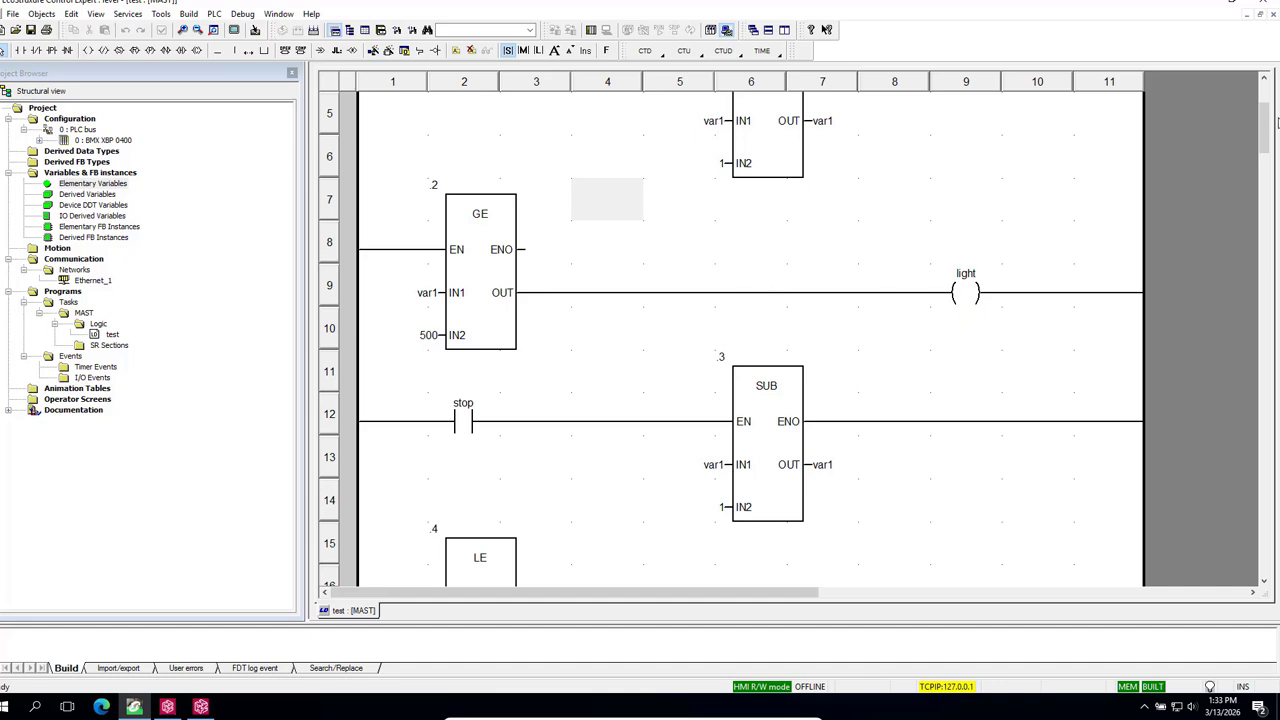
{"action": "left_click", "coordinate": [1261, 76]}
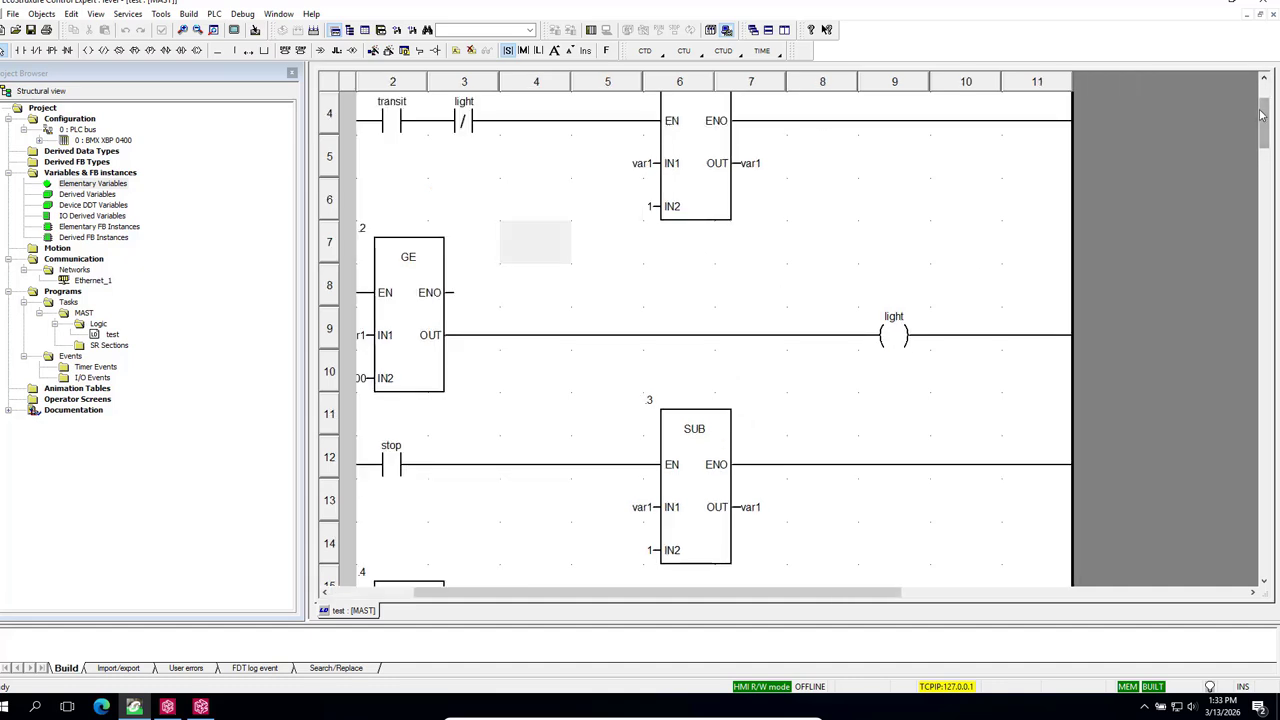
{"action": "left_click", "coordinate": [382, 592]}
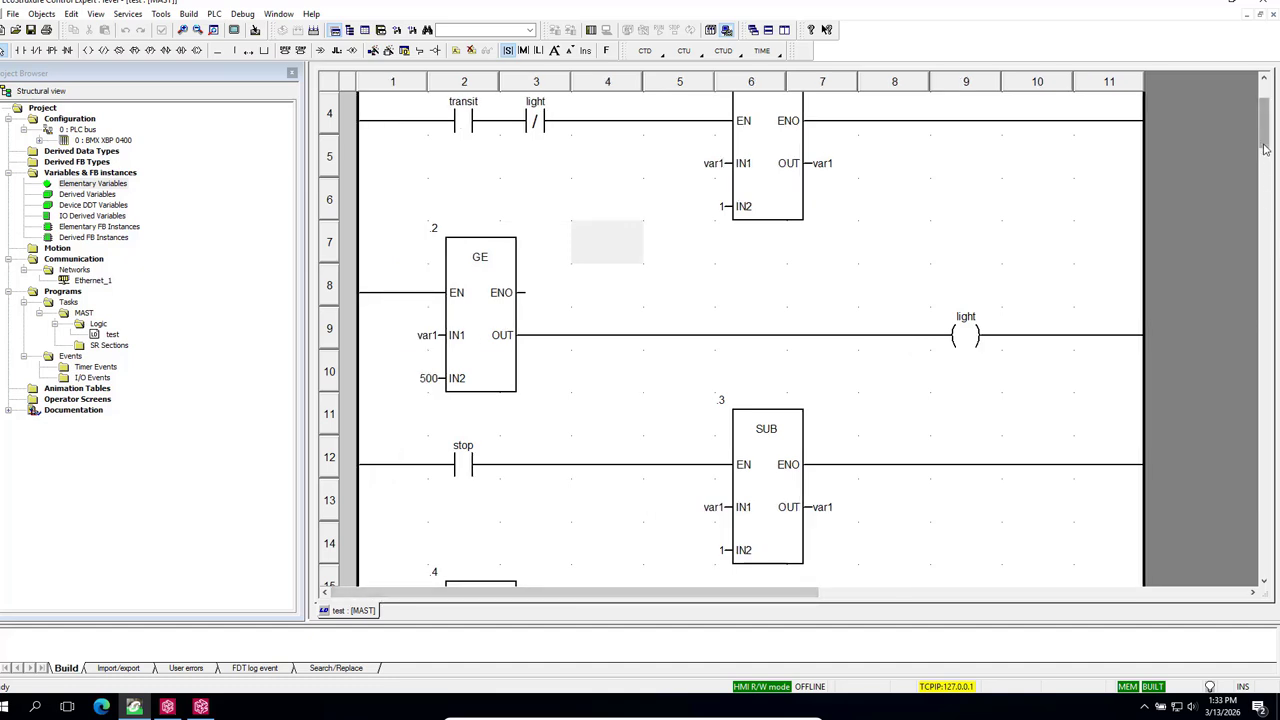
{"action": "left_click_drag", "start_coordinate": [1265, 148], "coordinate": [1265, 180]}
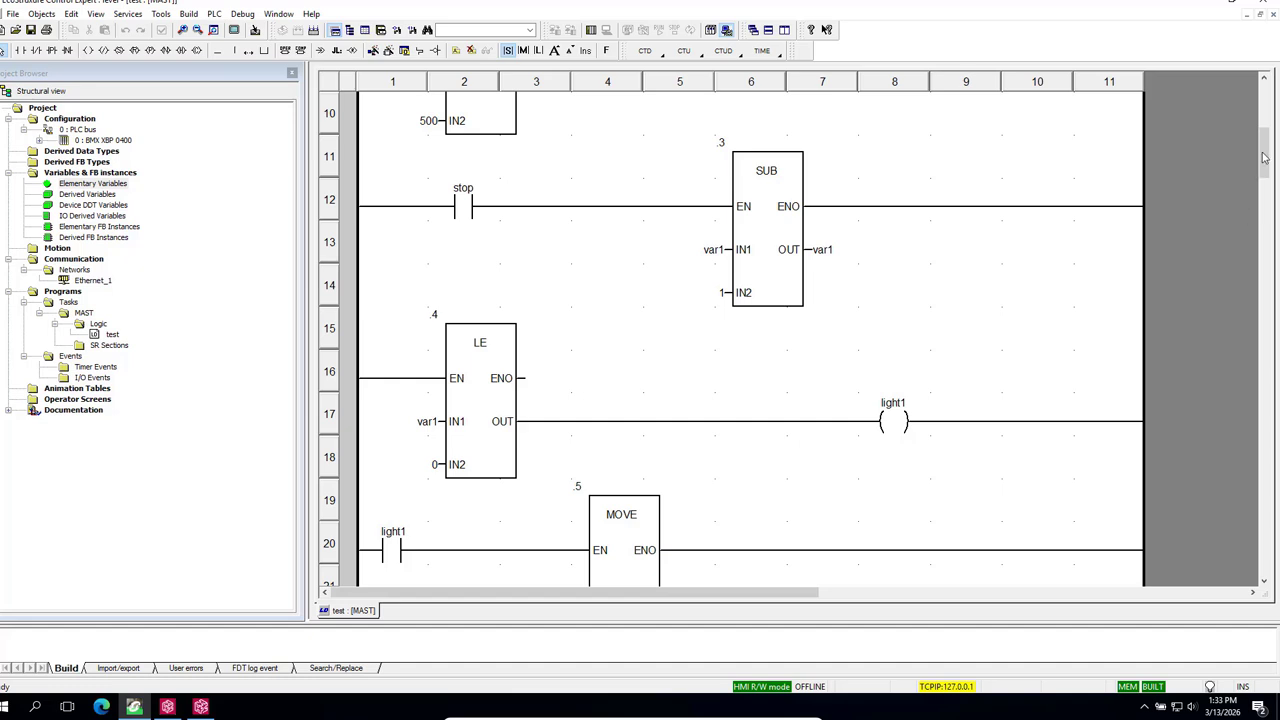
{"action": "left_click_drag", "start_coordinate": [1267, 153], "coordinate": [1268, 172]}
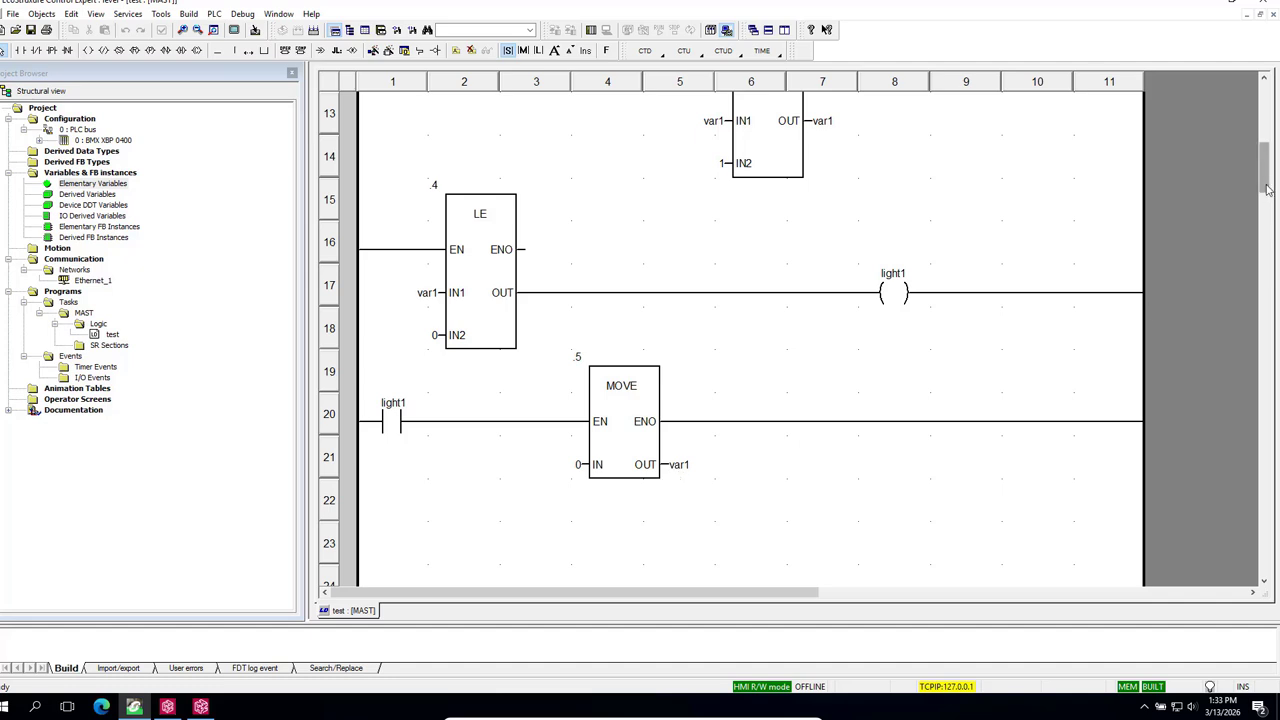
{"action": "left_click_drag", "start_coordinate": [1265, 168], "coordinate": [1265, 112]}
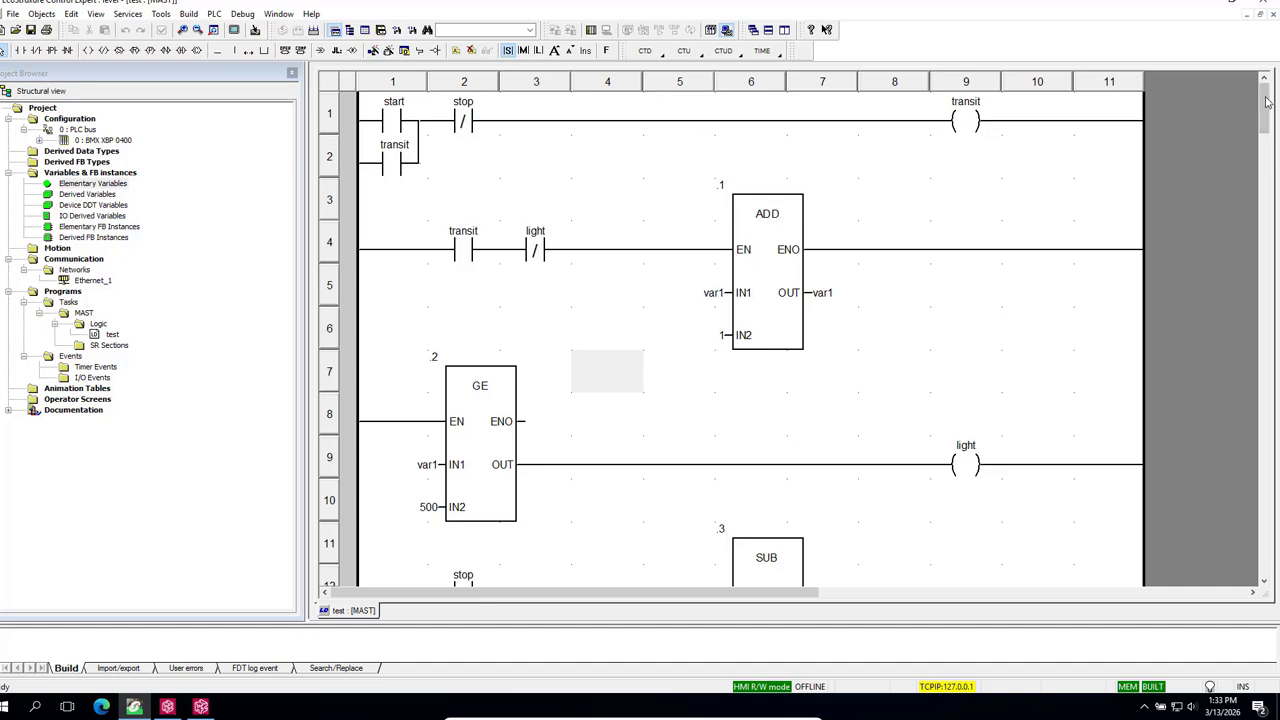
{"action": "left_click_drag", "start_coordinate": [1265, 106], "coordinate": [1261, 136]}
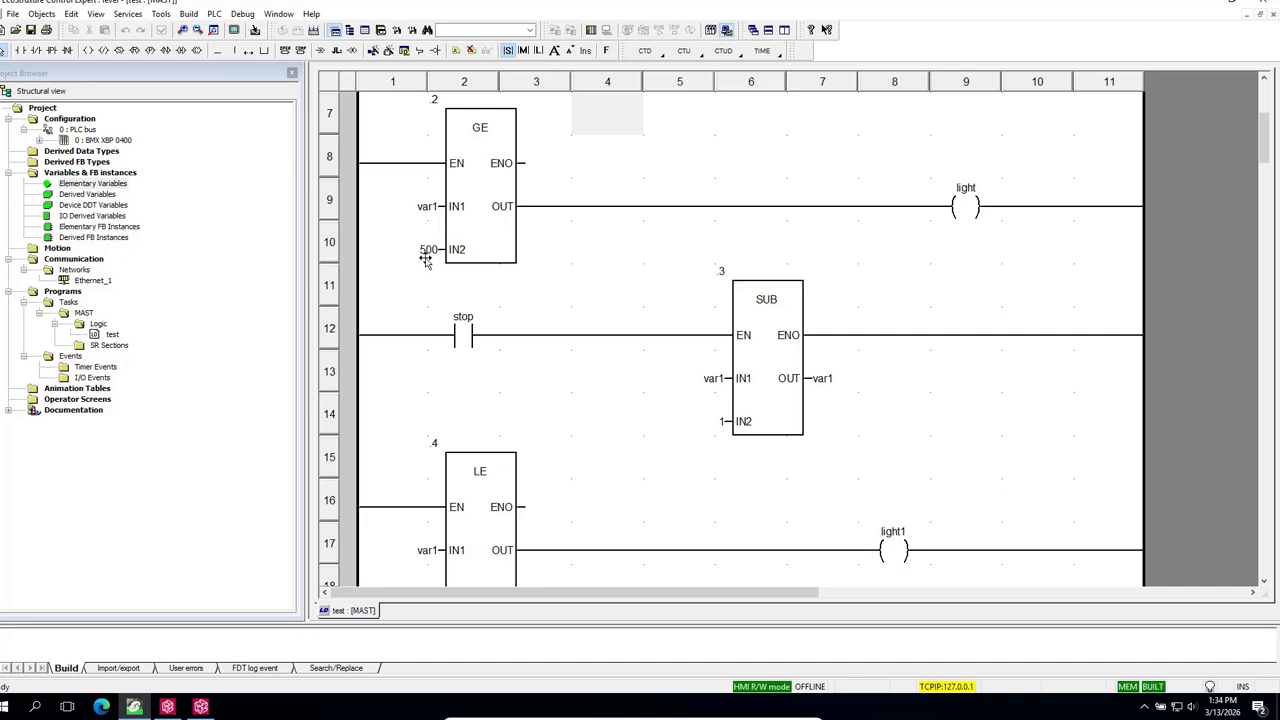
{"action": "left_click_drag", "start_coordinate": [1263, 157], "coordinate": [1262, 130]}
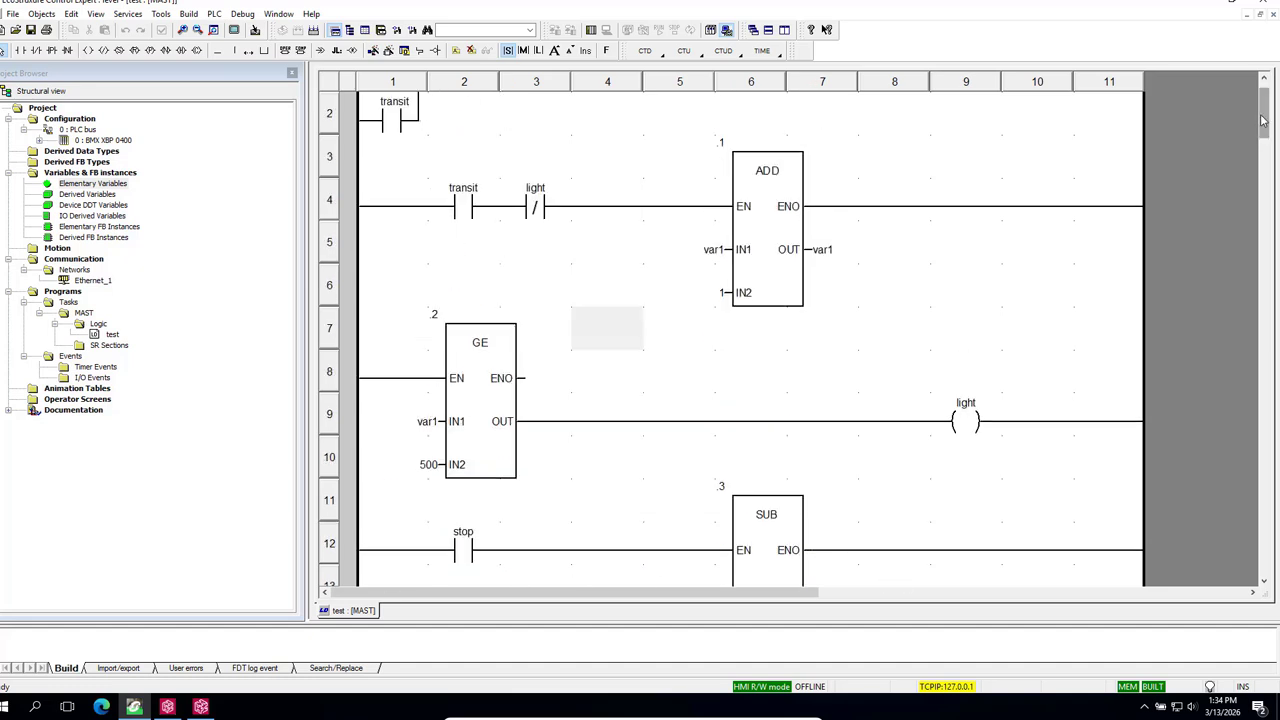
Rebuild the whole PLC project and confirm the rebuild.
{"action": "left_click", "coordinate": [188, 14]}
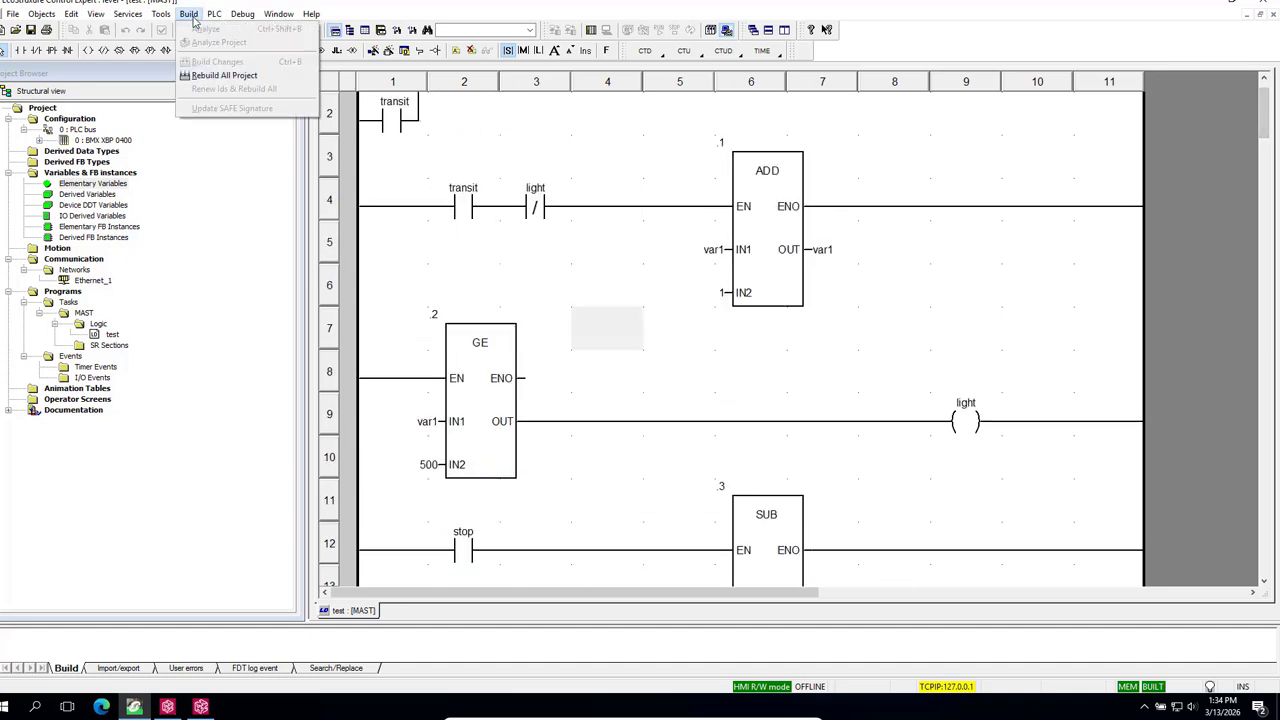
{"action": "left_click", "coordinate": [222, 75]}
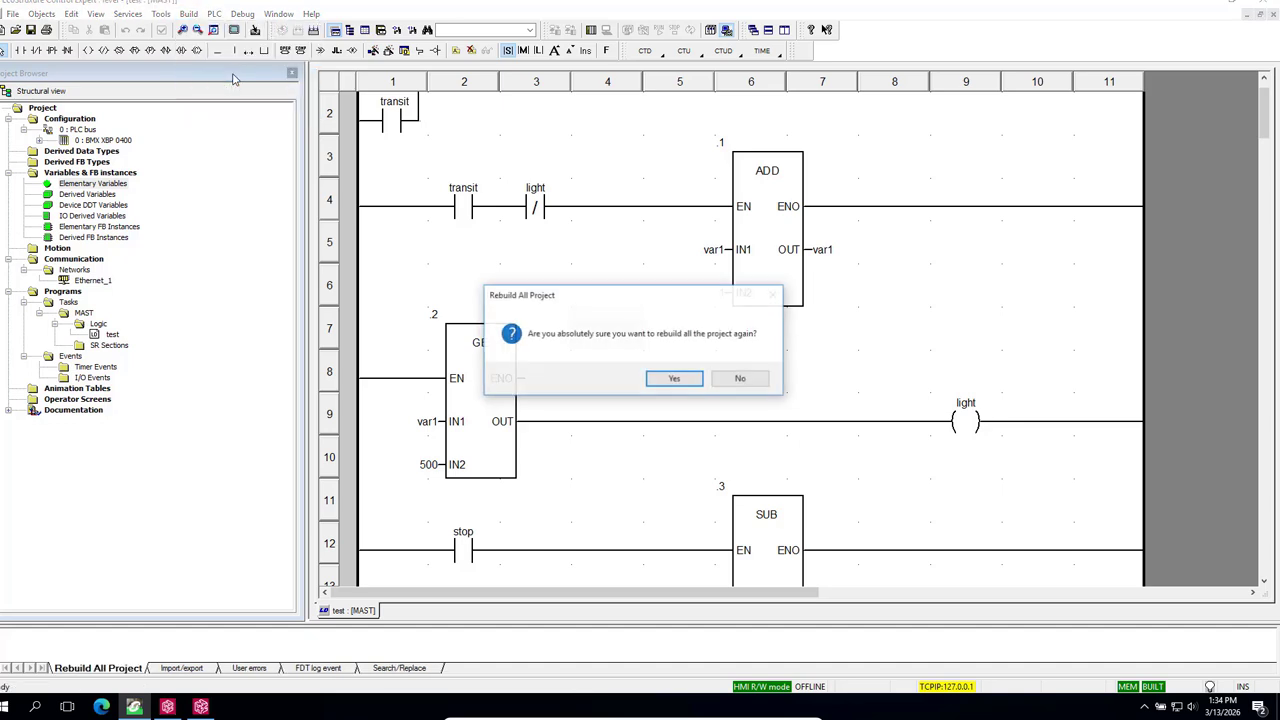
{"action": "left_click", "coordinate": [672, 379]}
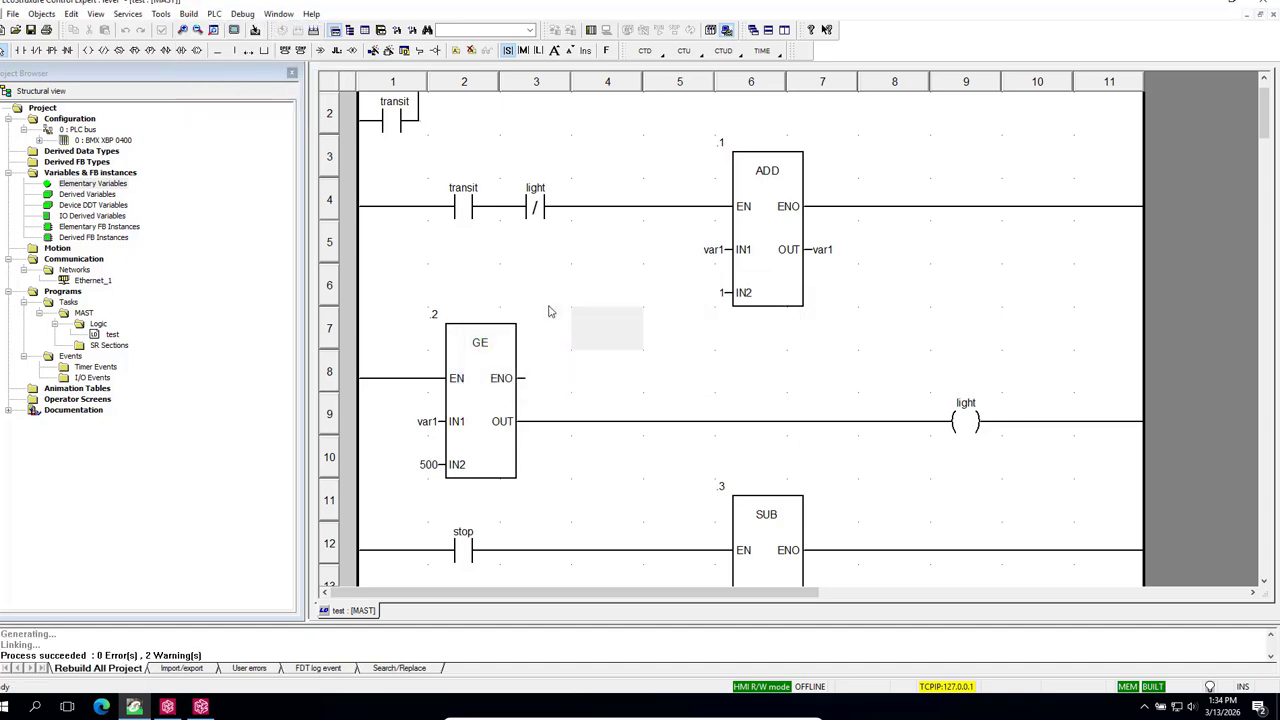
Connect to the PLC and transfer the project to it with PLC Run after Transfer enabled.
{"action": "left_click", "coordinate": [214, 13]}
{"action": "left_click", "coordinate": [234, 29]}
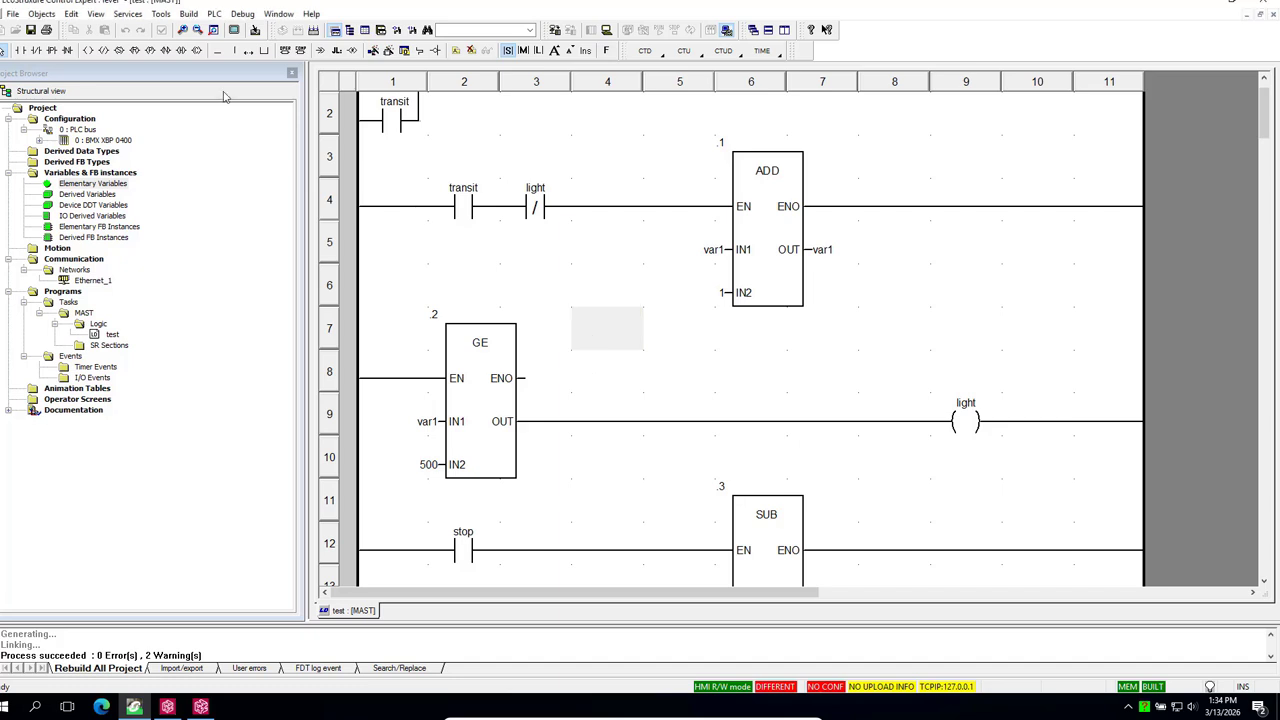
{"action": "left_click", "coordinate": [215, 16]}
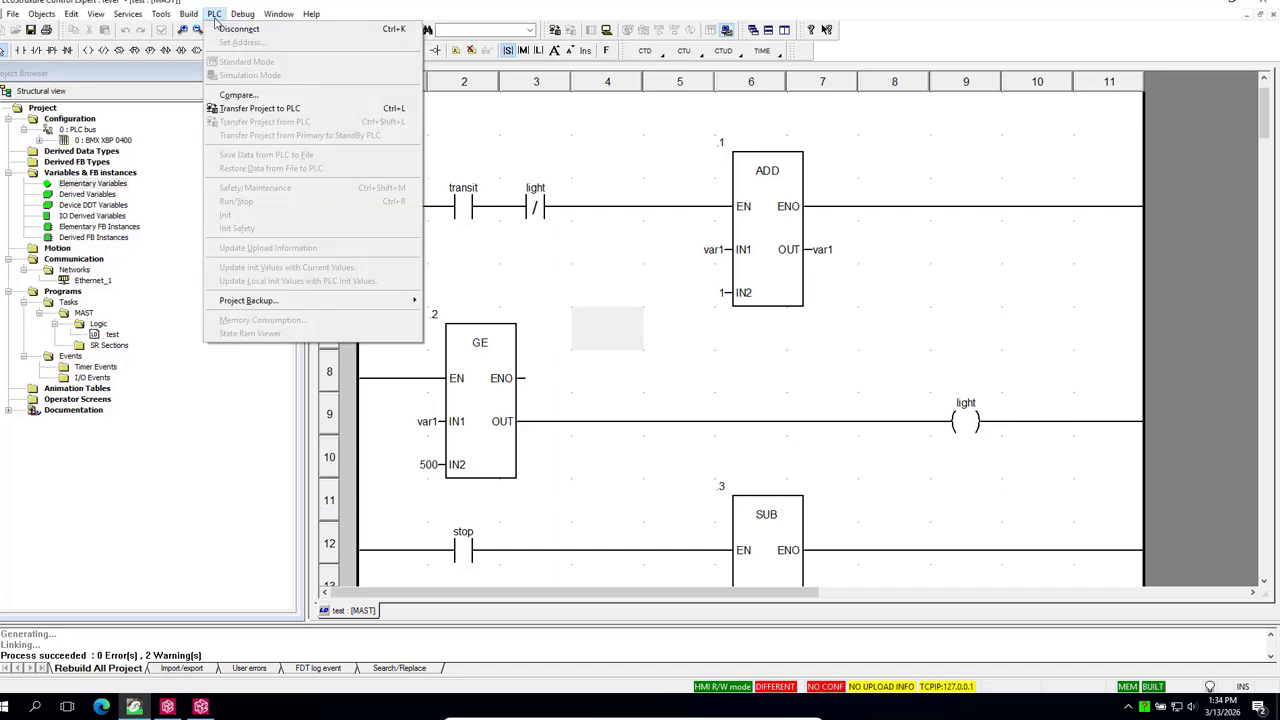
{"action": "left_click", "coordinate": [265, 108]}
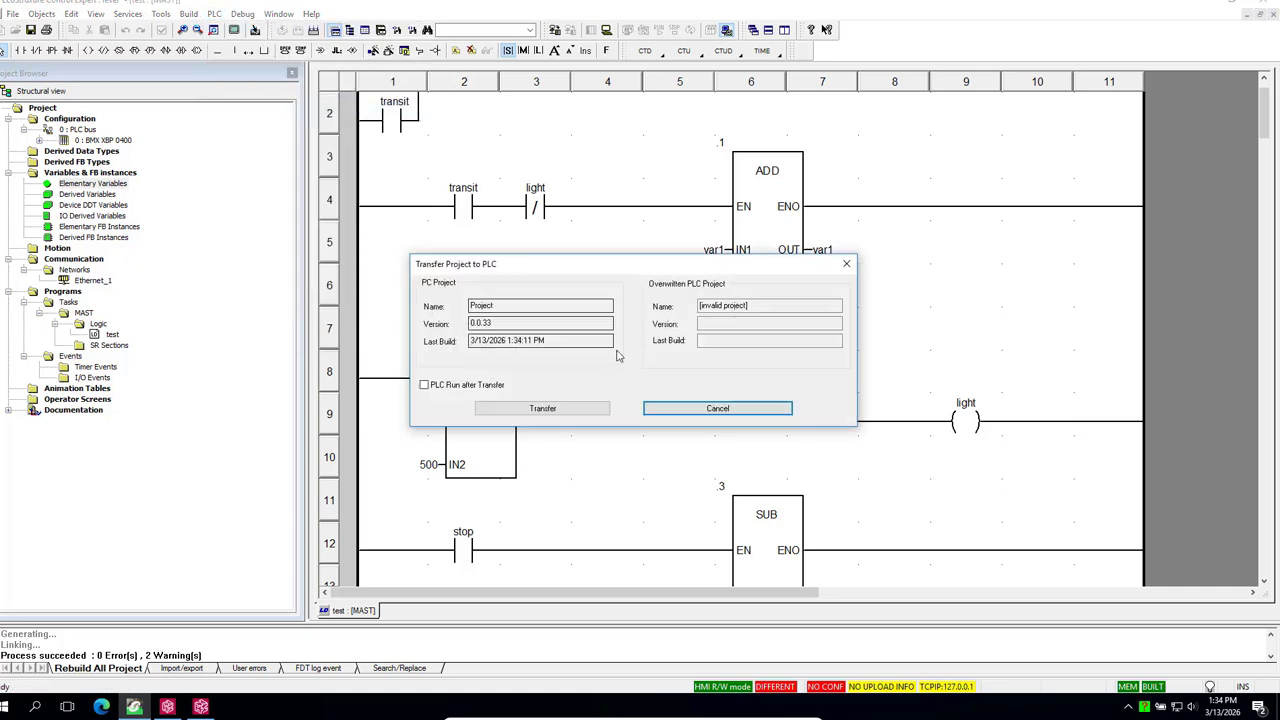
{"action": "left_click", "coordinate": [424, 384]}
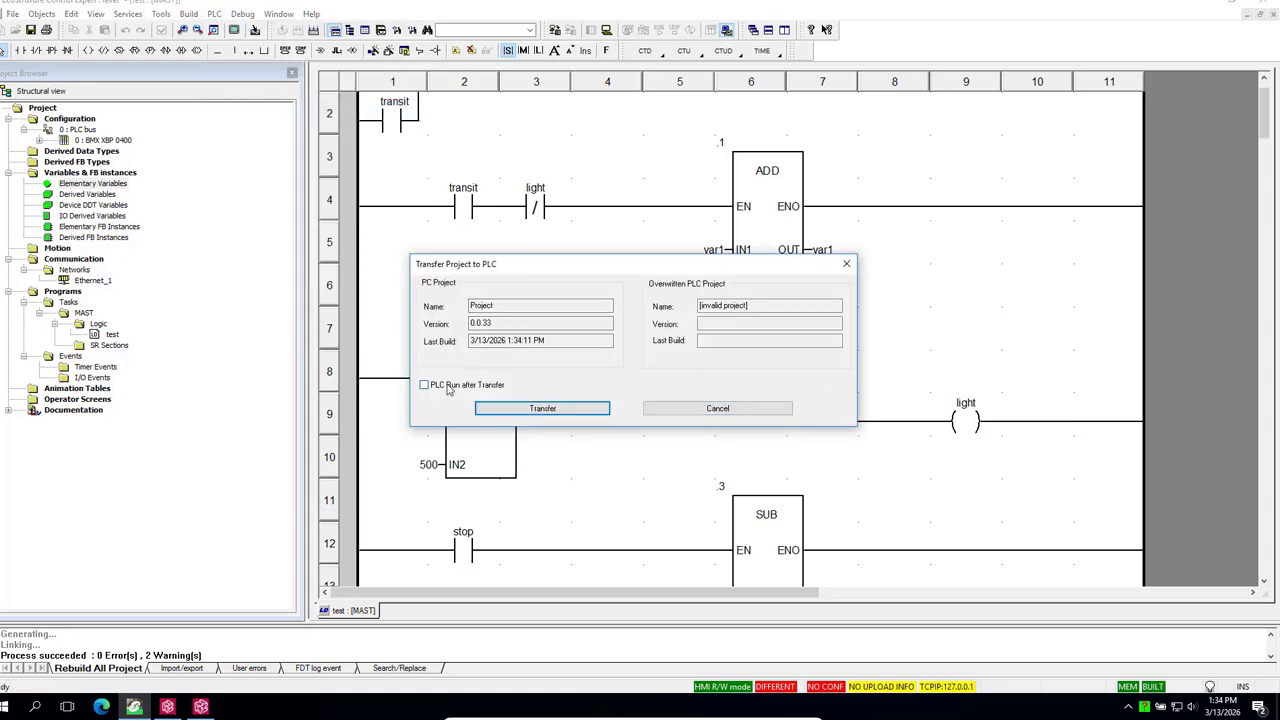
{"action": "left_click", "coordinate": [541, 411]}
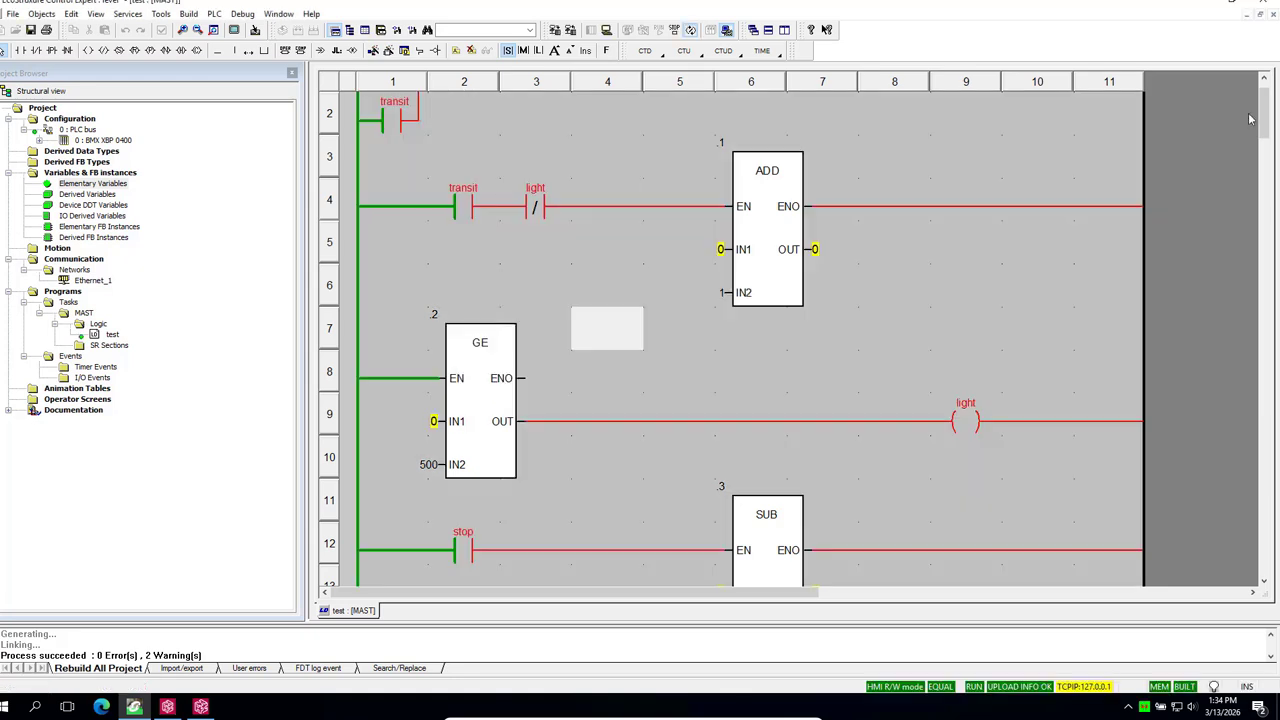
Examine the running ladder logic through the MOVE block, and check the test device's settings in the OFS Configuration Tool.
{"action": "scroll", "coordinate": [1262, 94], "scroll_direction": "up", "scroll_amount": 1}
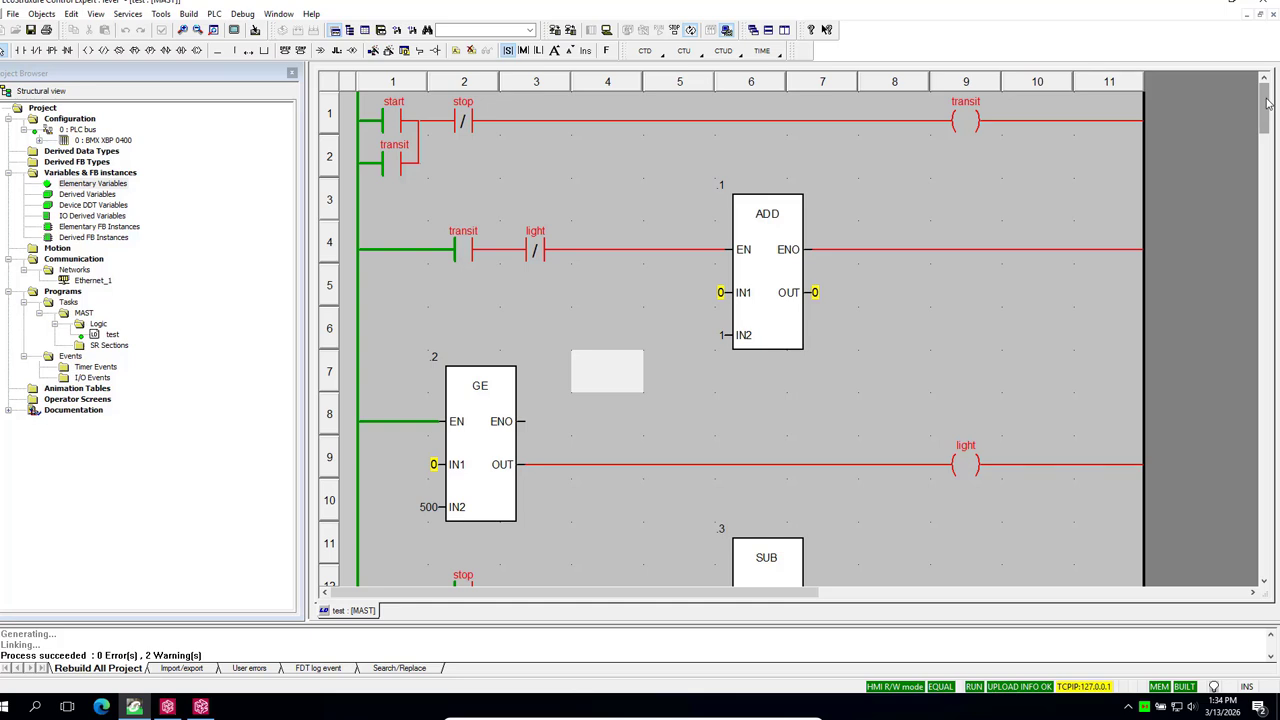
{"action": "left_click_drag", "start_coordinate": [1267, 103], "coordinate": [1261, 167]}
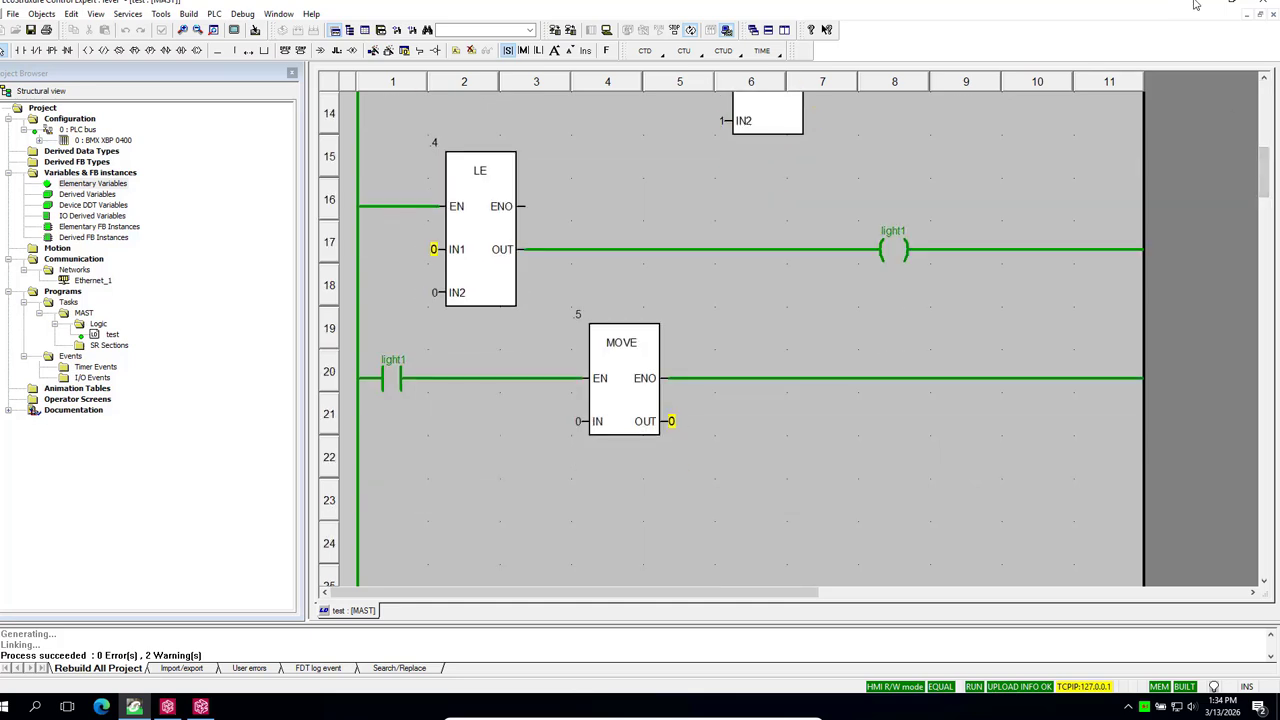
{"action": "left_click", "coordinate": [1247, 15]}
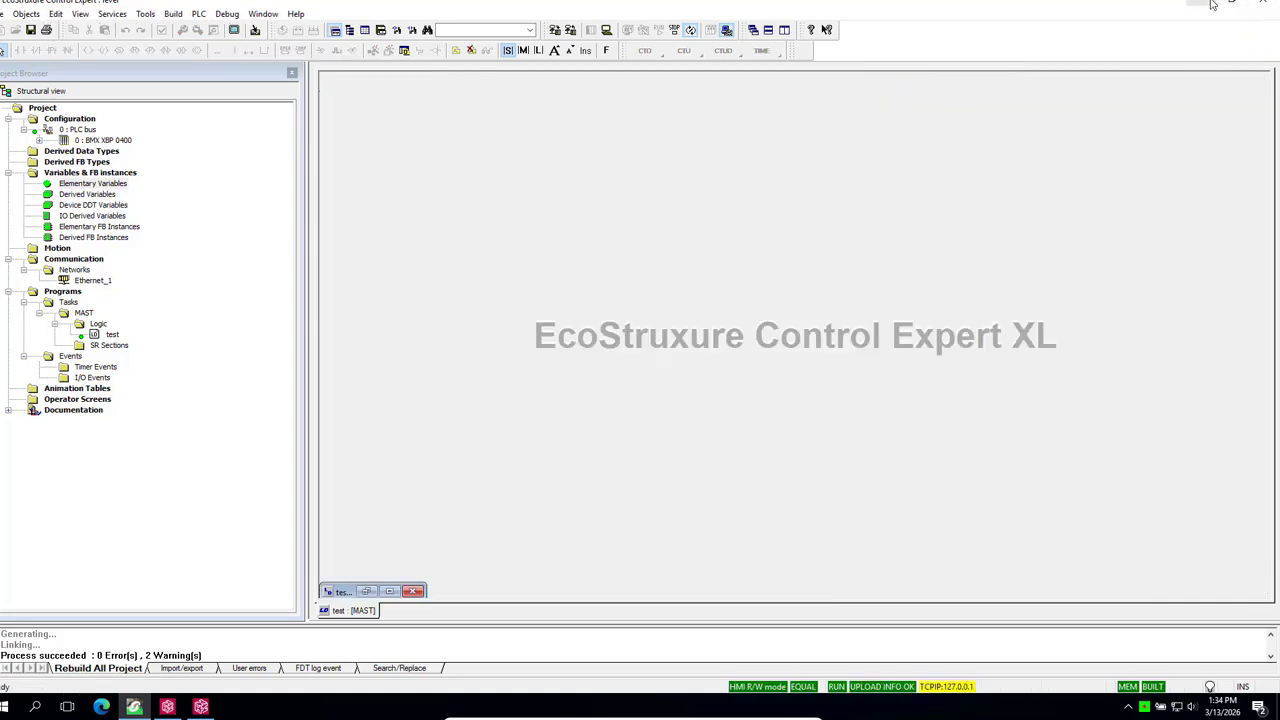
{"action": "left_click", "coordinate": [390, 591]}
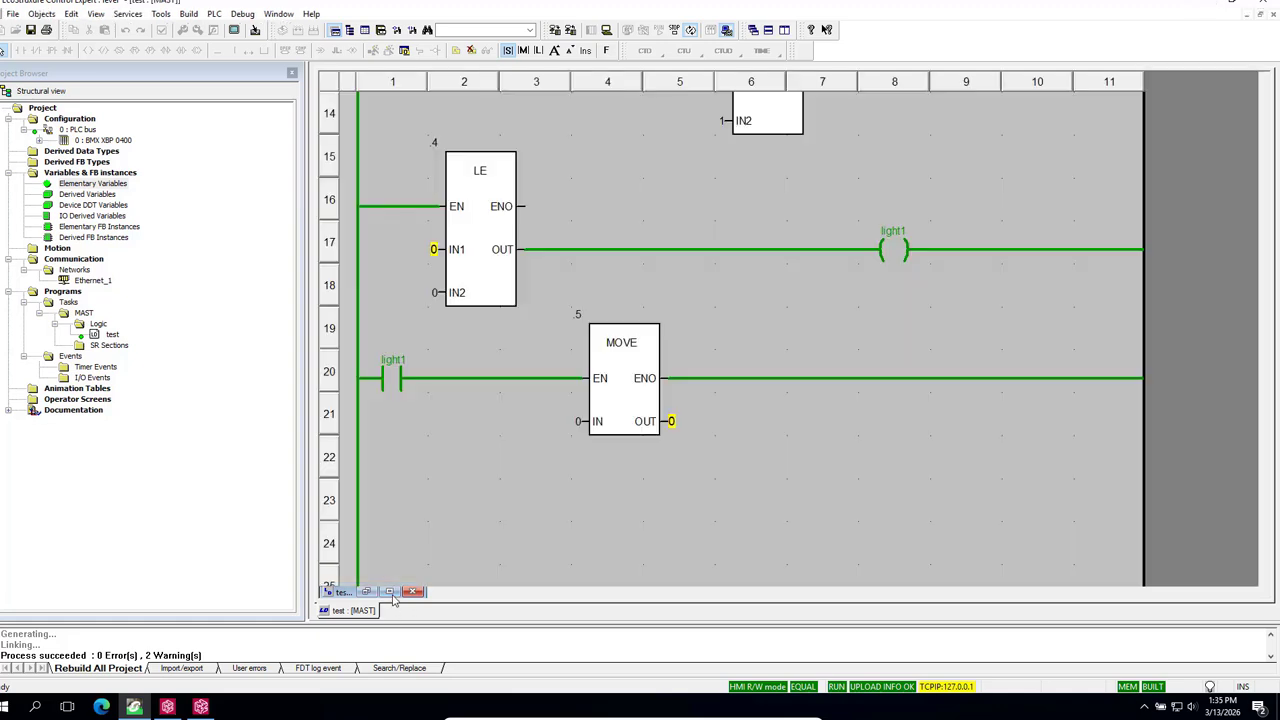
{"action": "left_click", "coordinate": [1205, 9]}
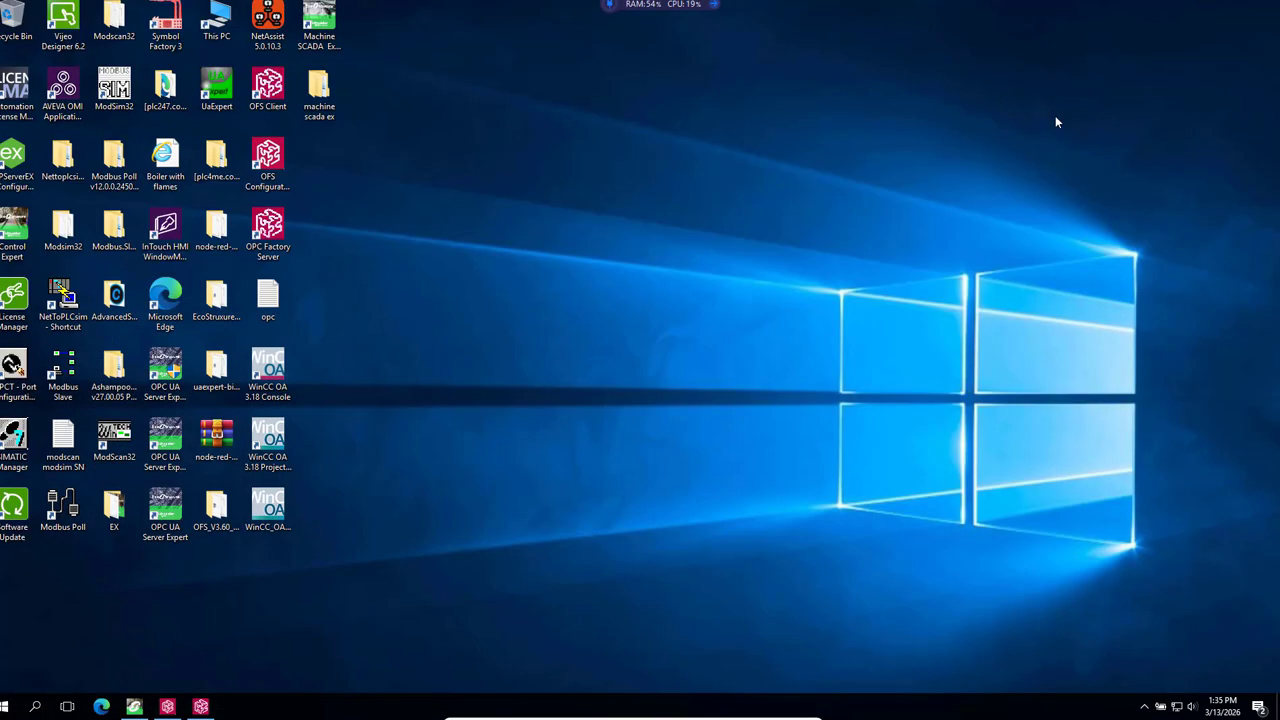
{"action": "left_click", "coordinate": [177, 709]}
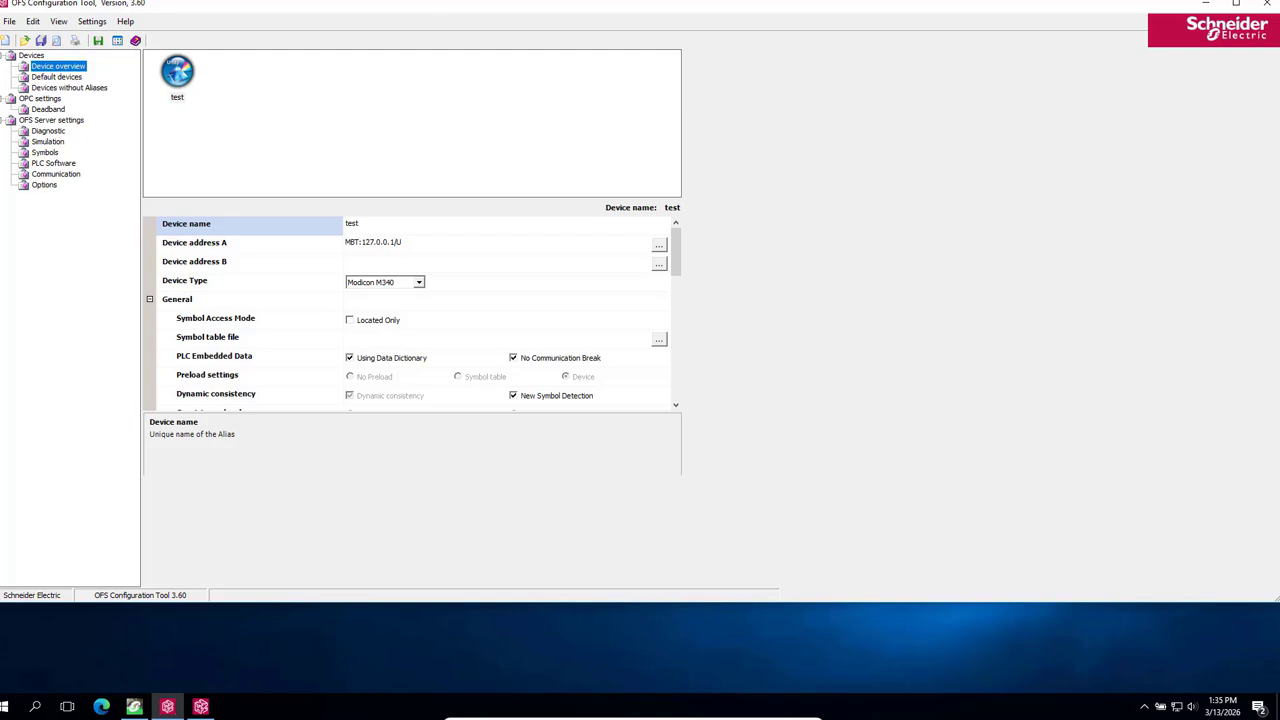
{"action": "left_click", "coordinate": [1205, 4]}
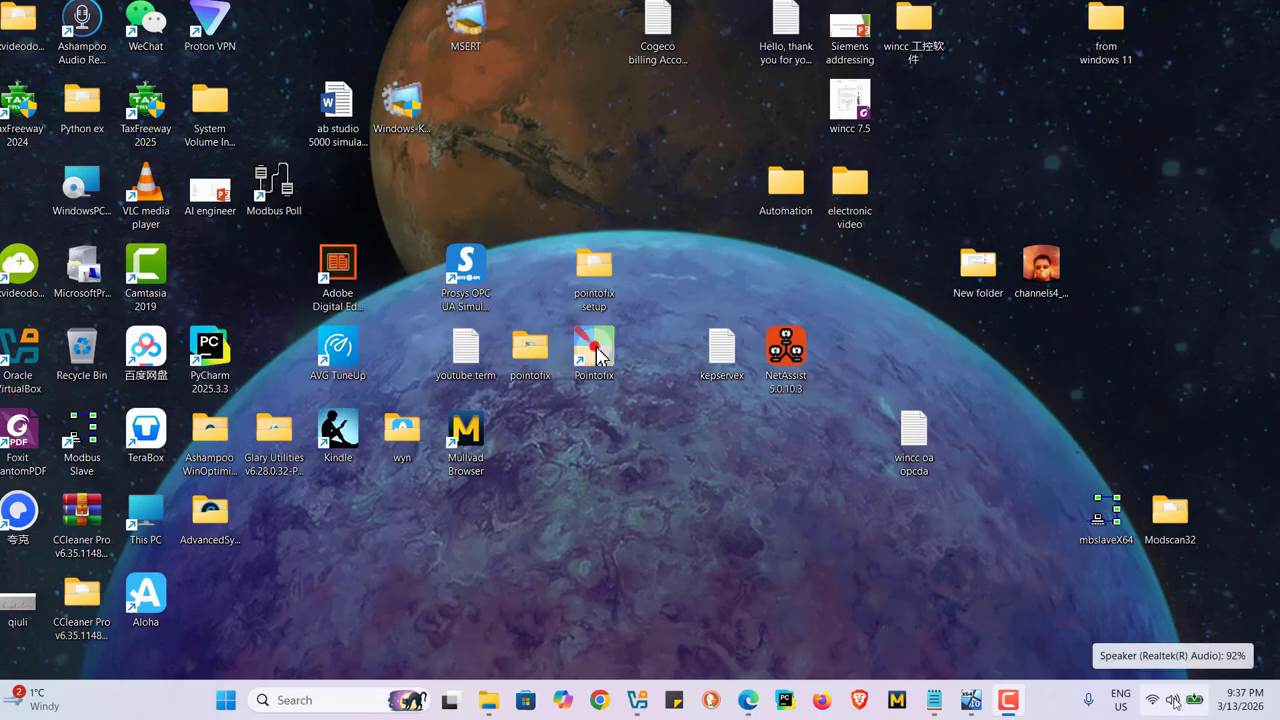
{"action": "left_click", "coordinate": [1173, 703]}
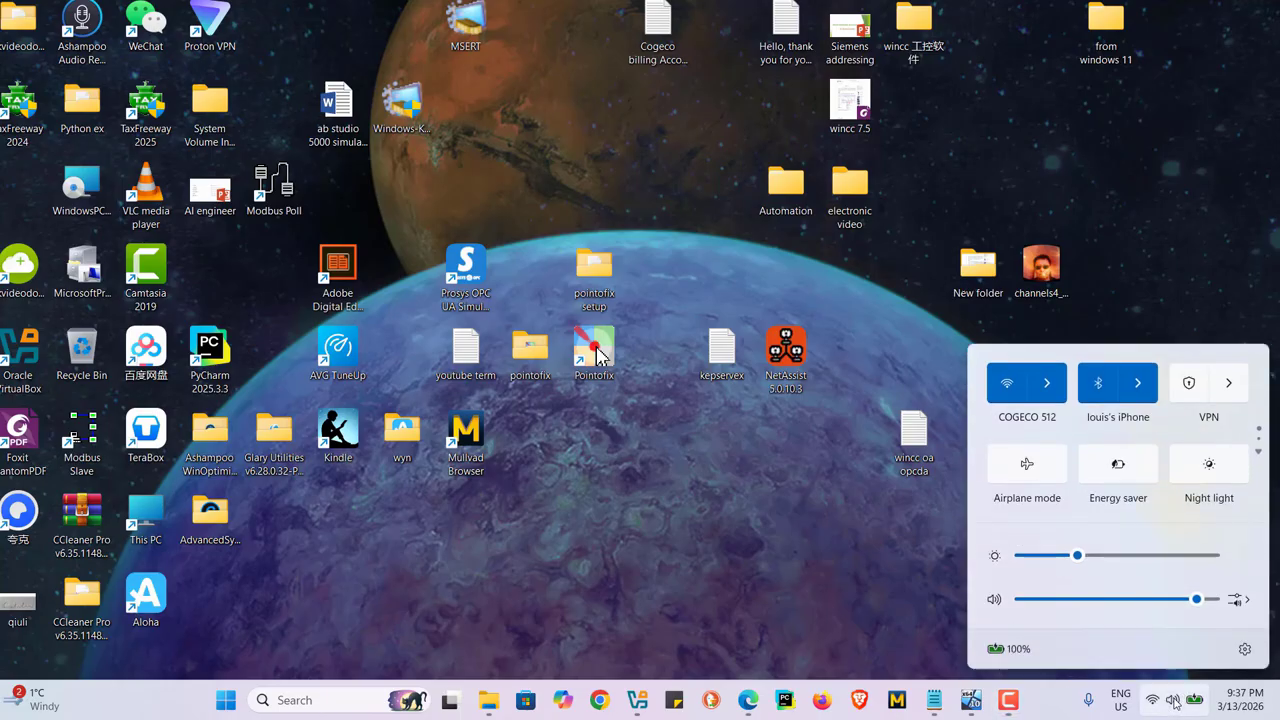
{"action": "left_click", "coordinate": [970, 702]}
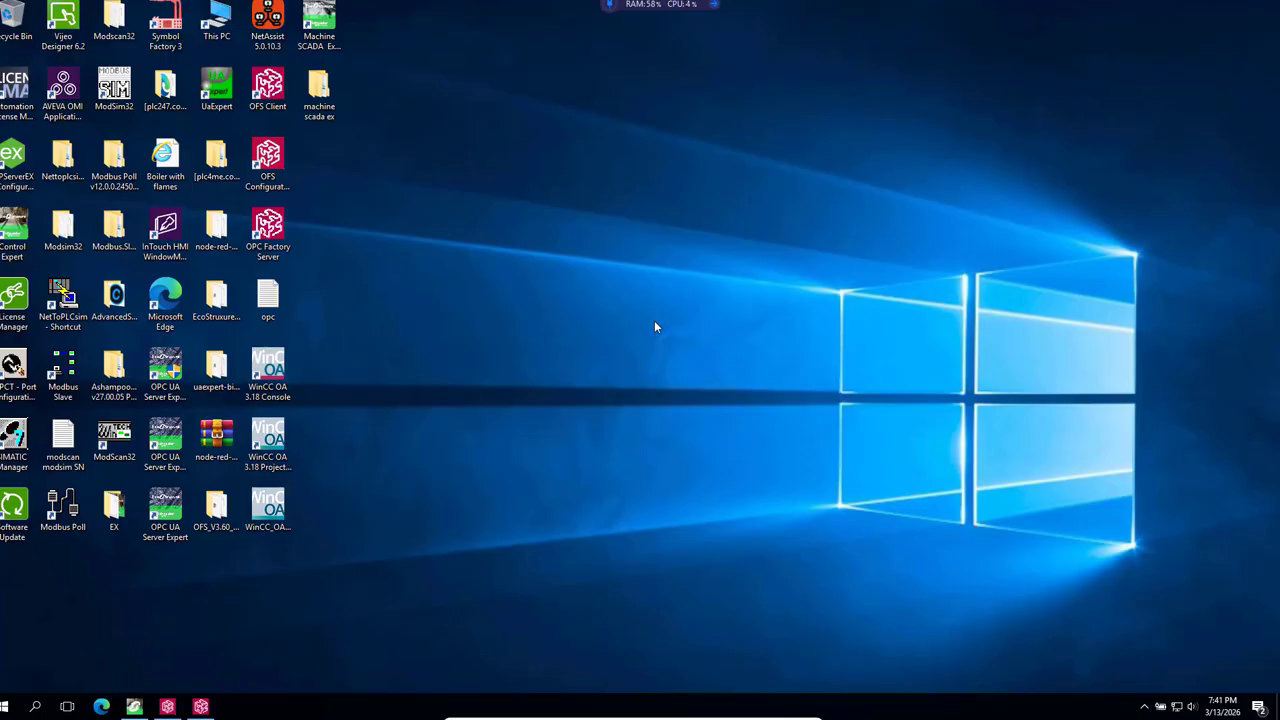
Launch Machine SCADA Expert and create a project named tankAnimation with a custom display resolution of 1920 x 1080.
{"action": "left_click", "coordinate": [318, 28]}
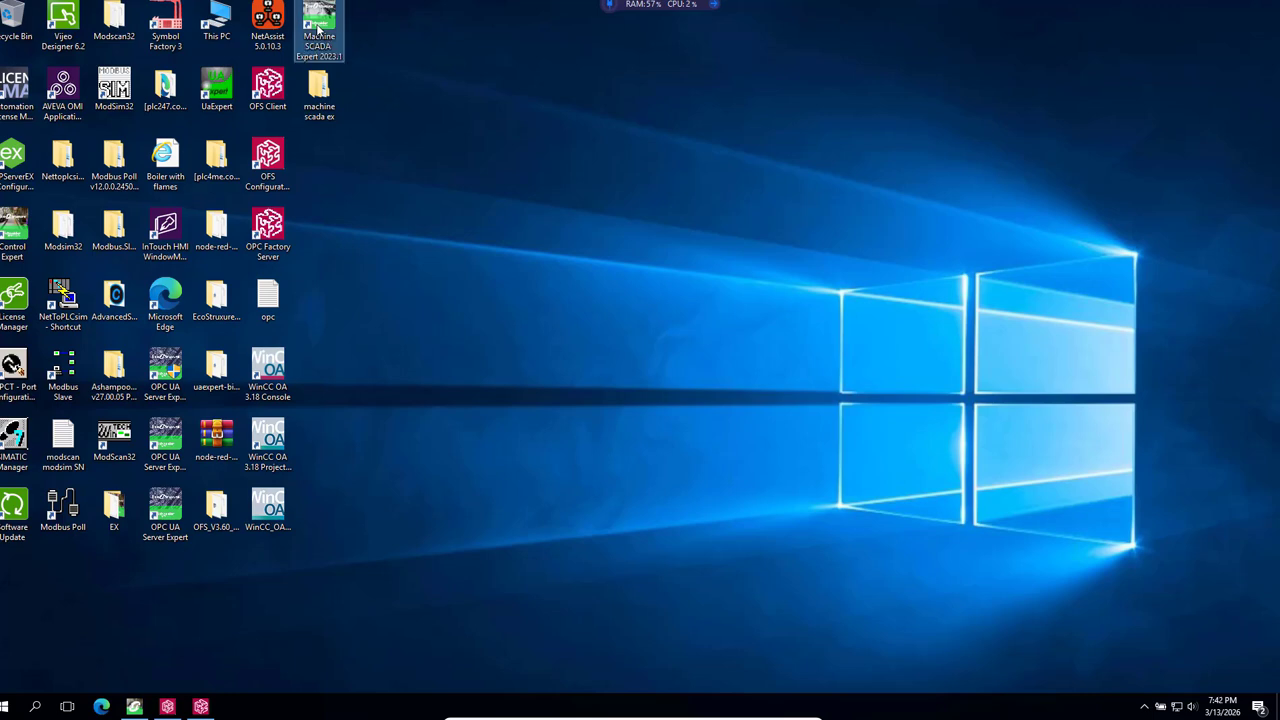
{"action": "double_click", "coordinate": [318, 28]}
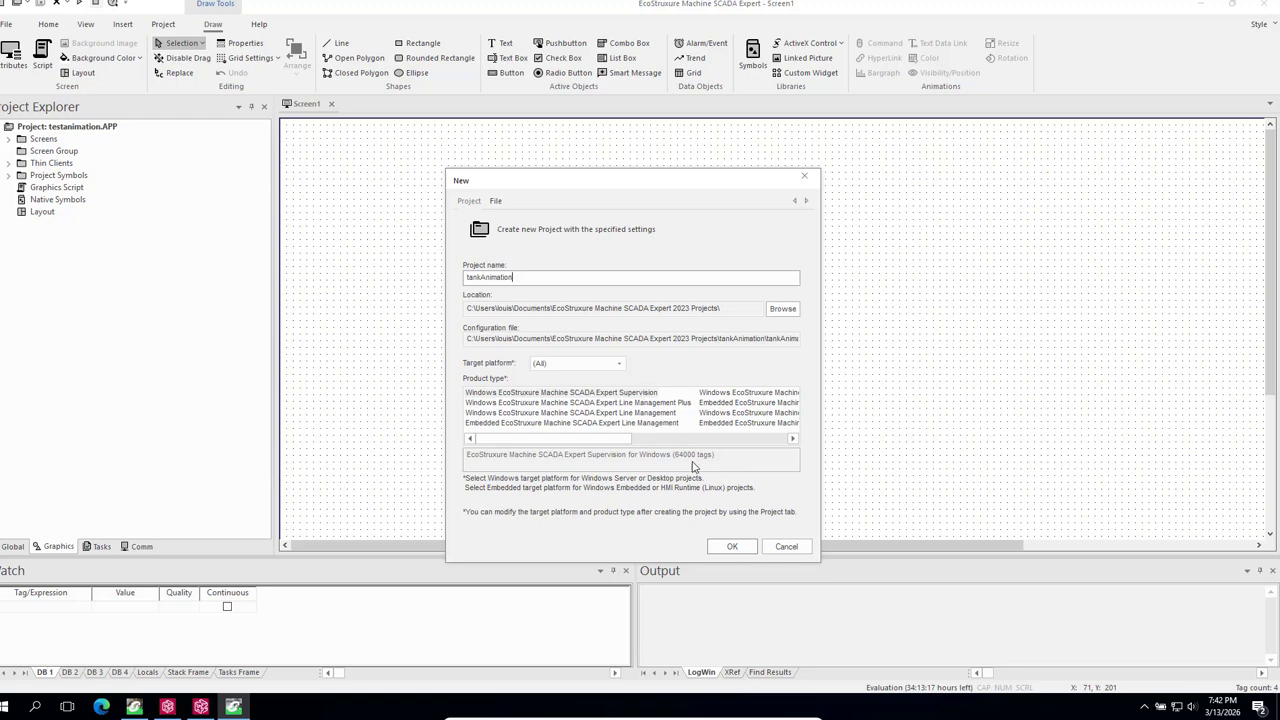
{"action": "left_click", "coordinate": [734, 547]}
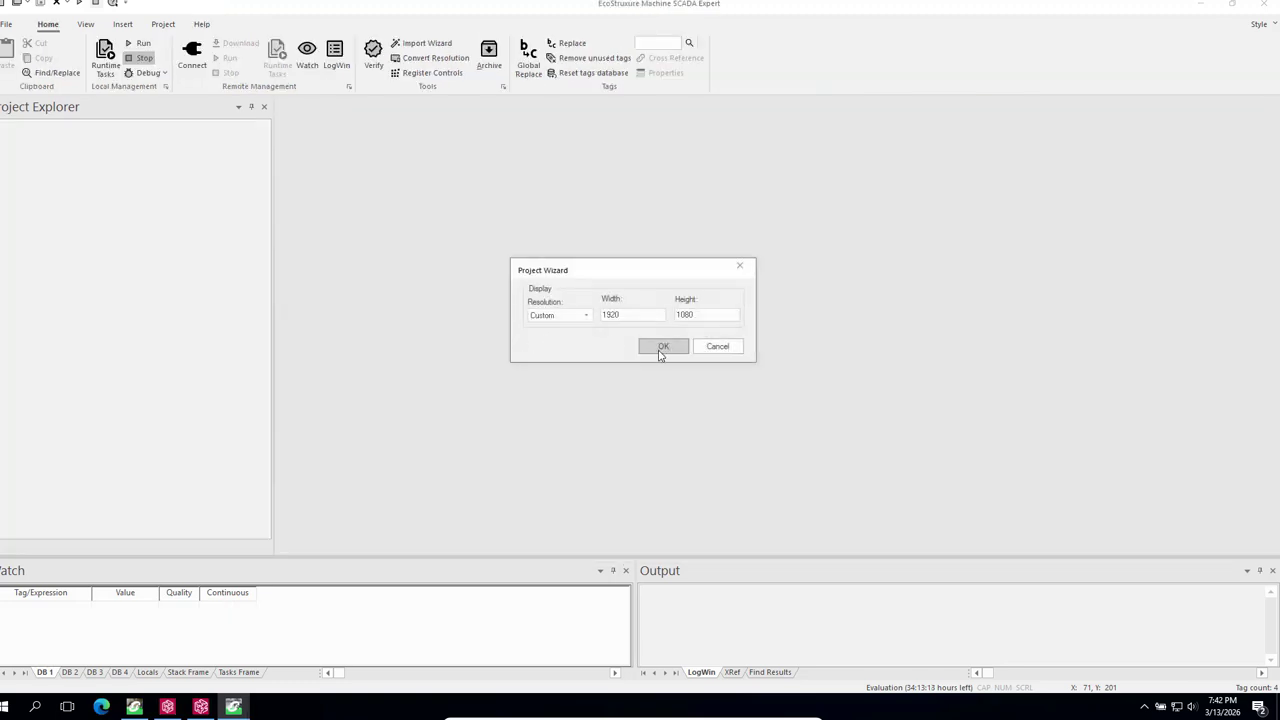
{"action": "left_click", "coordinate": [661, 350]}
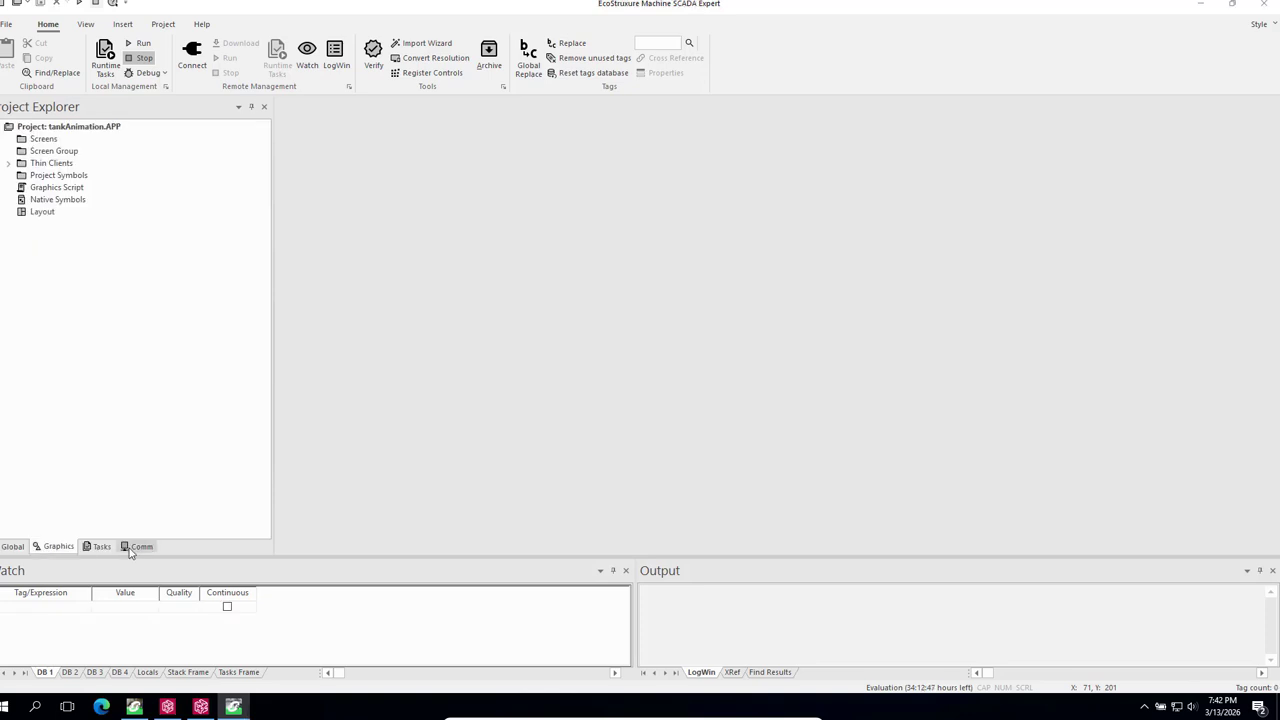
Insert a class named tank among the project's global classes.
{"action": "left_click", "coordinate": [12, 547]}
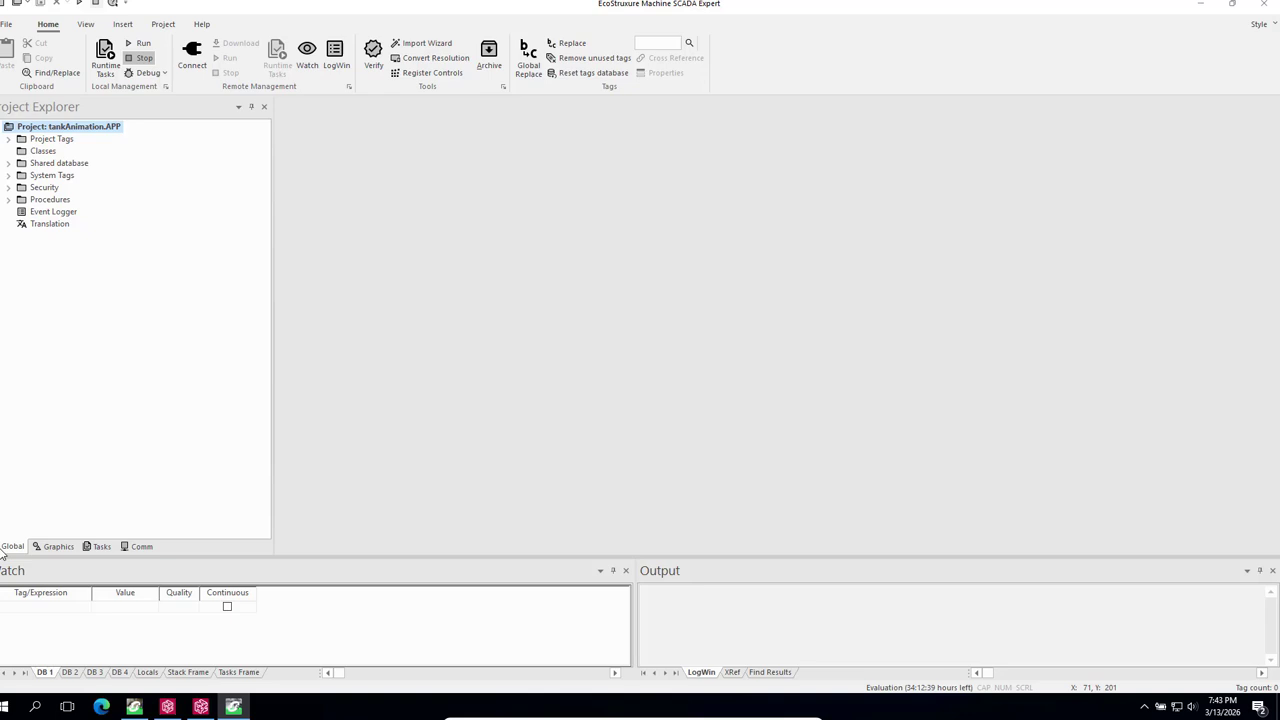
{"action": "right_click", "coordinate": [41, 152]}
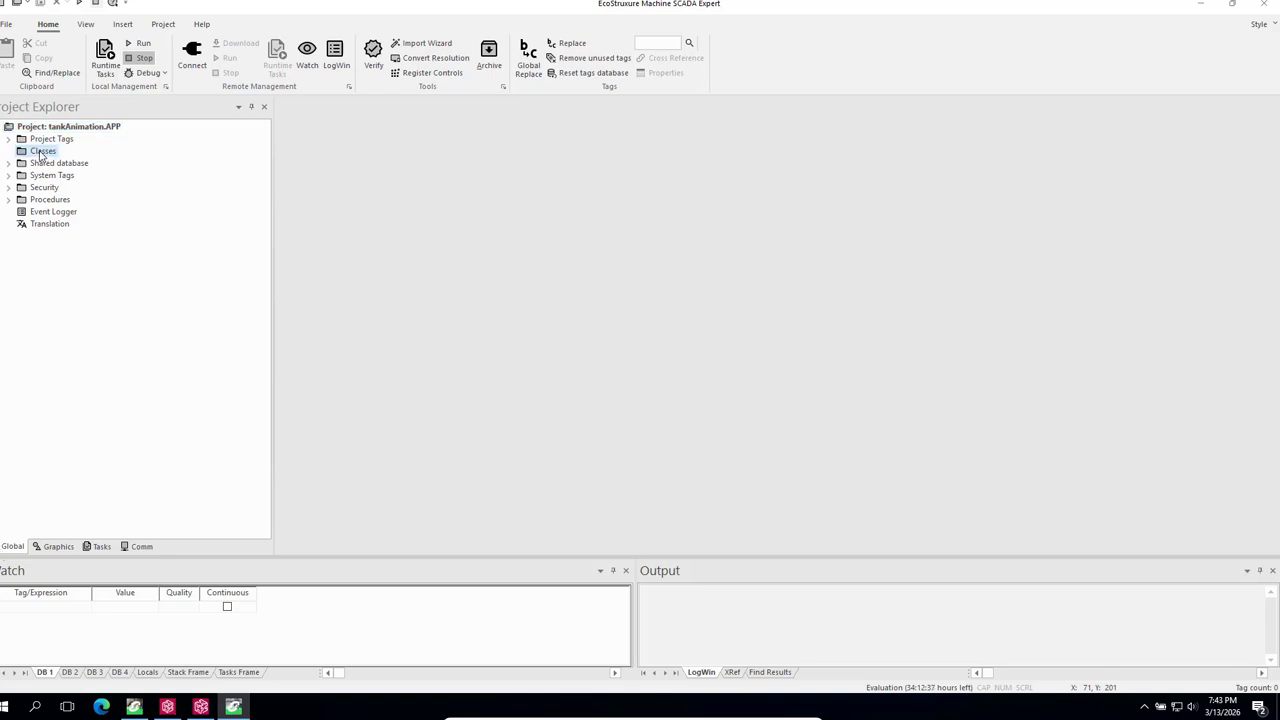
{"action": "left_click", "coordinate": [79, 160]}
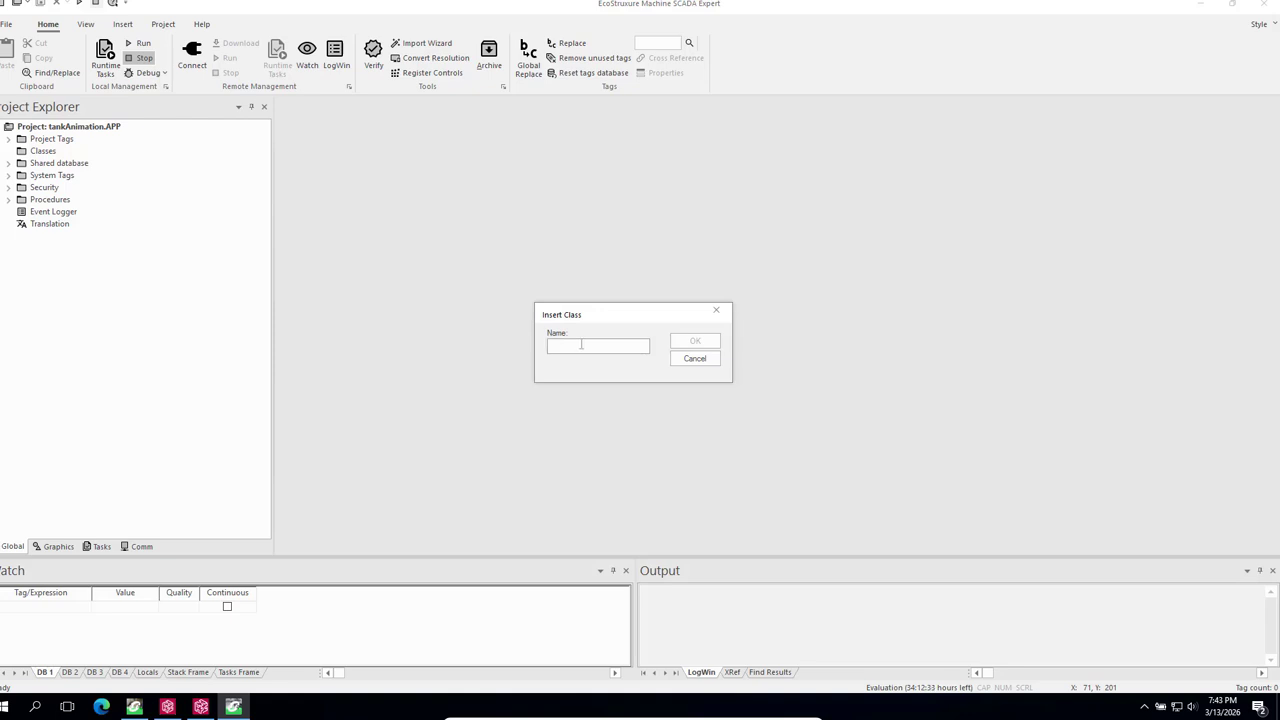
{"action": "type", "text": "tank"}
{"action": "left_click", "coordinate": [703, 348]}
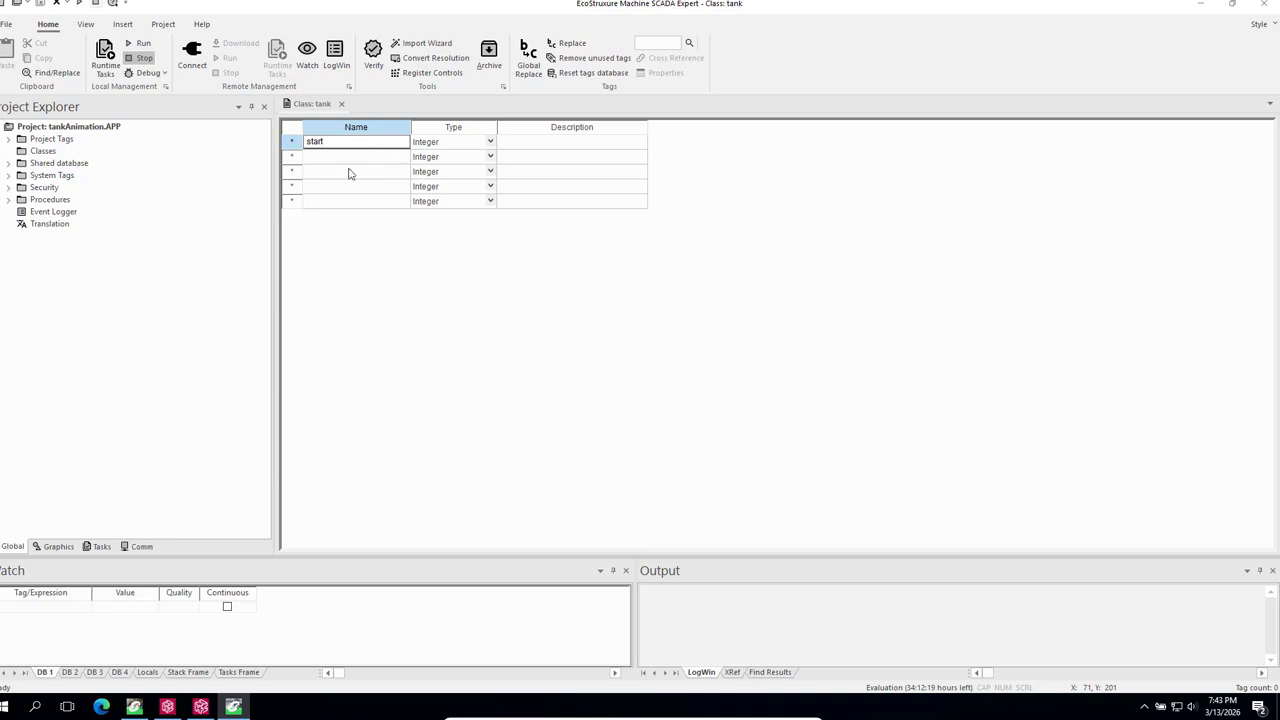
Add members named stop and light to the tank class.
{"action": "left_click", "coordinate": [335, 158]}
{"action": "type", "text": "stop"}
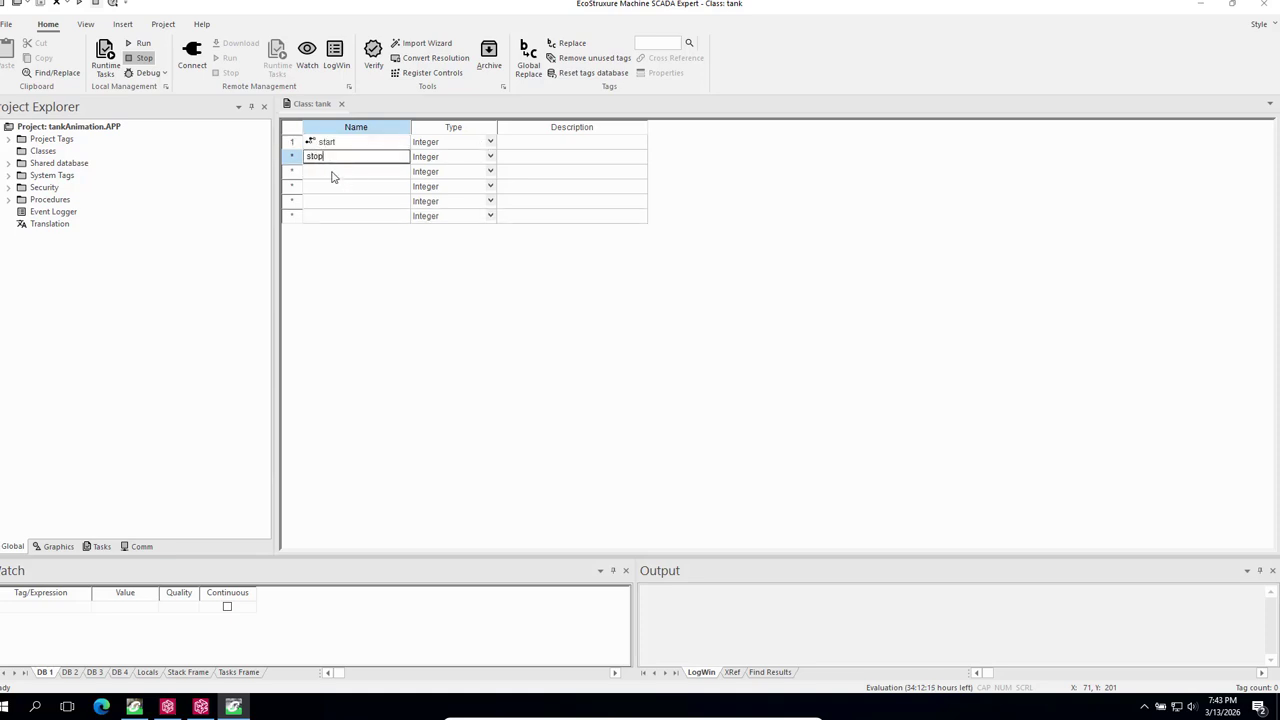
{"action": "left_click", "coordinate": [333, 175]}
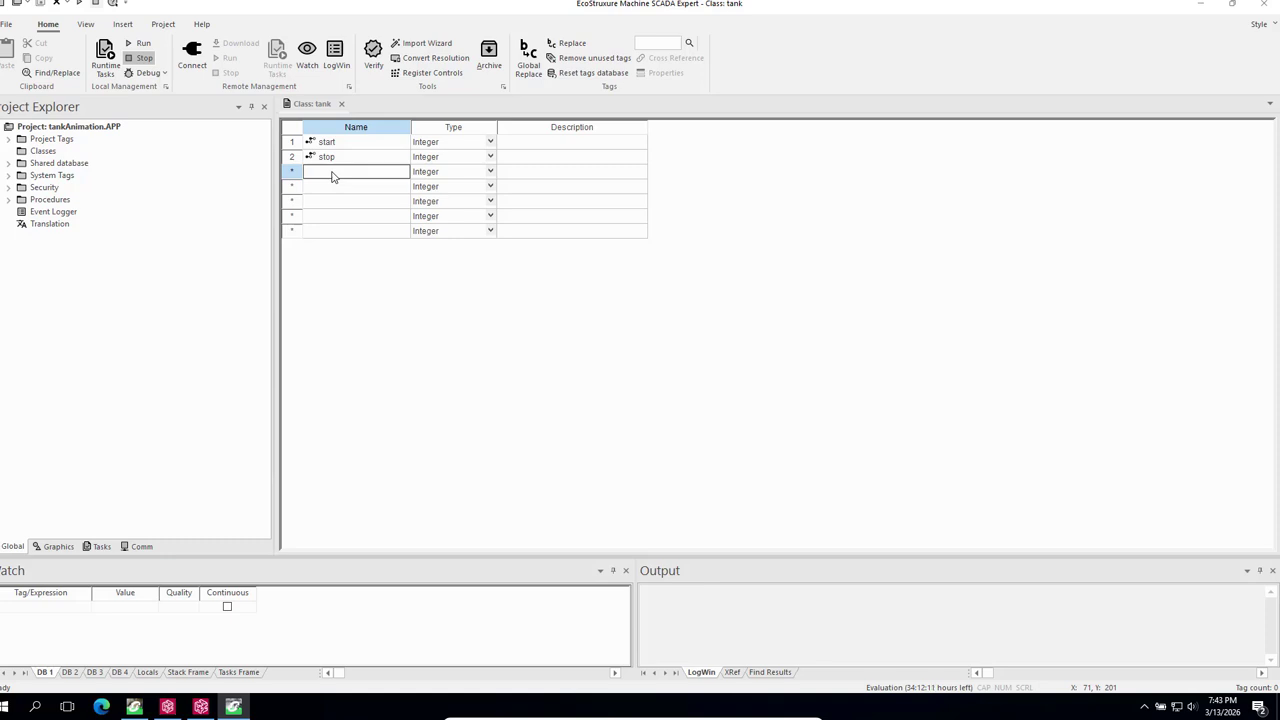
{"action": "type", "text": "light"}
{"action": "key", "text": "Return"}
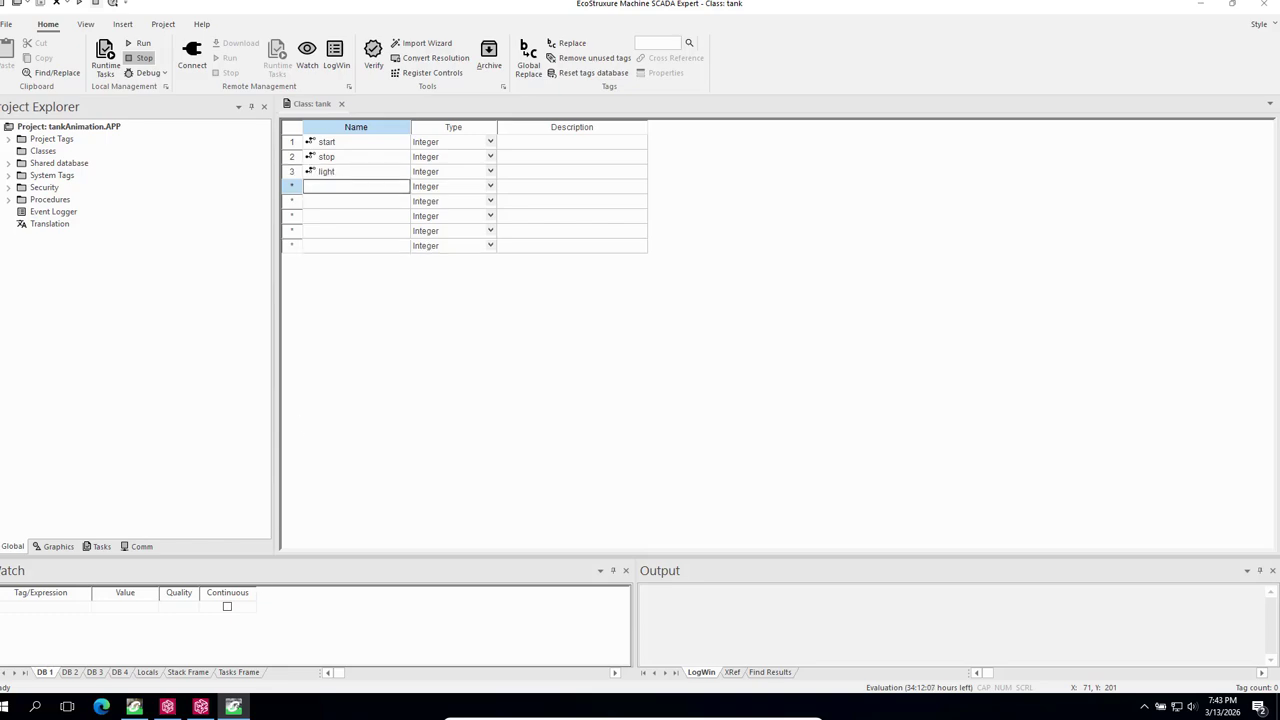
Switch to Control Expert, open the elementary variables and mark light1 as an HMI variable, confirming the modification.
{"action": "left_click", "coordinate": [144, 710]}
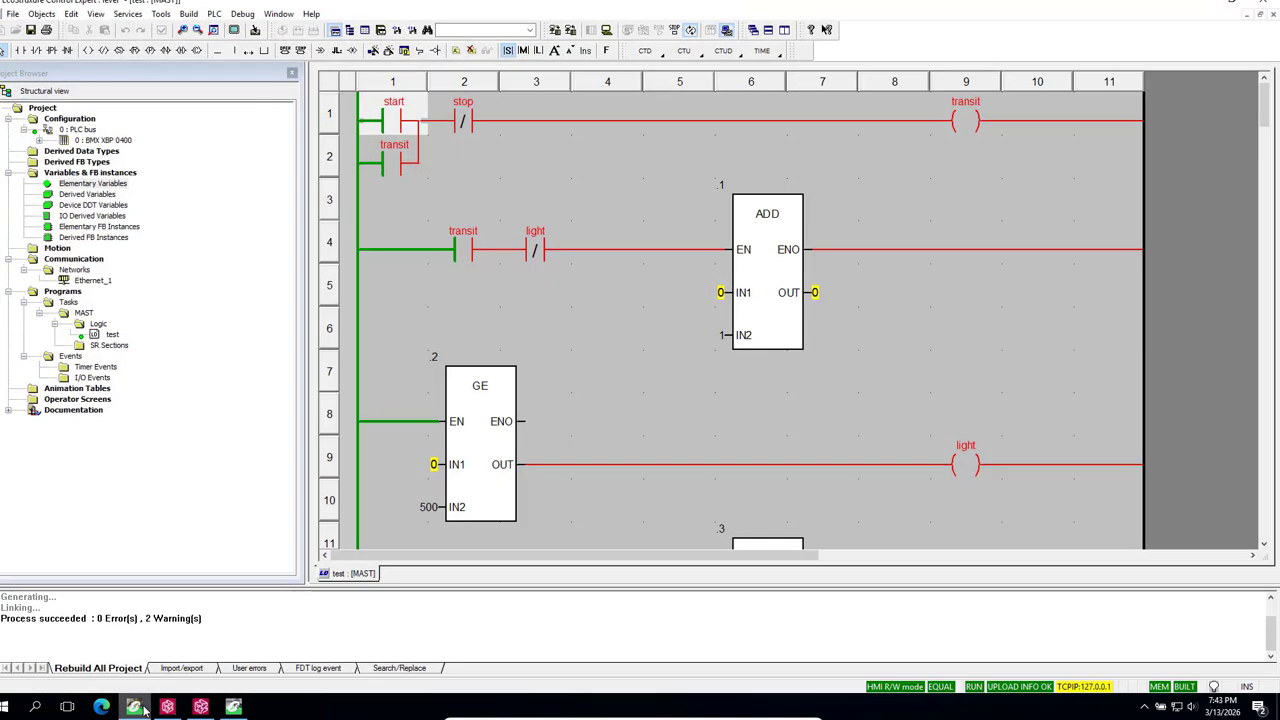
{"action": "left_click", "coordinate": [93, 184]}
{"action": "double_click", "coordinate": [93, 185]}
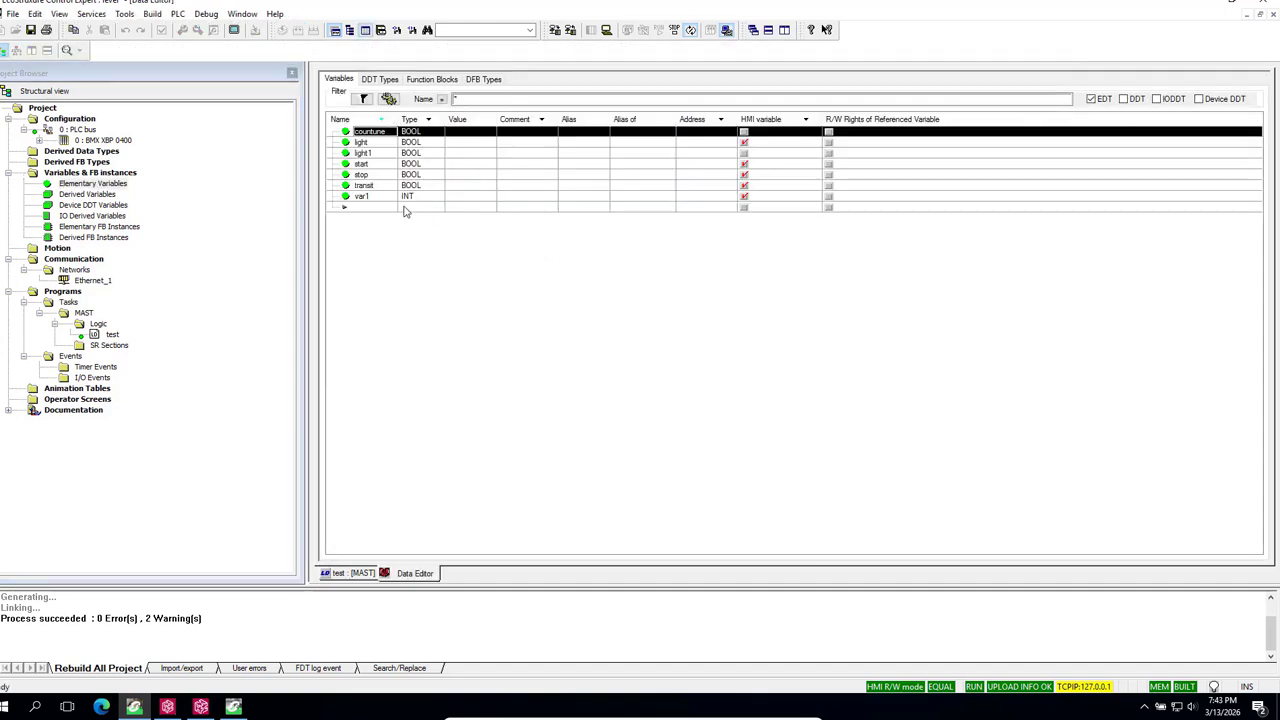
{"action": "left_click", "coordinate": [372, 142]}
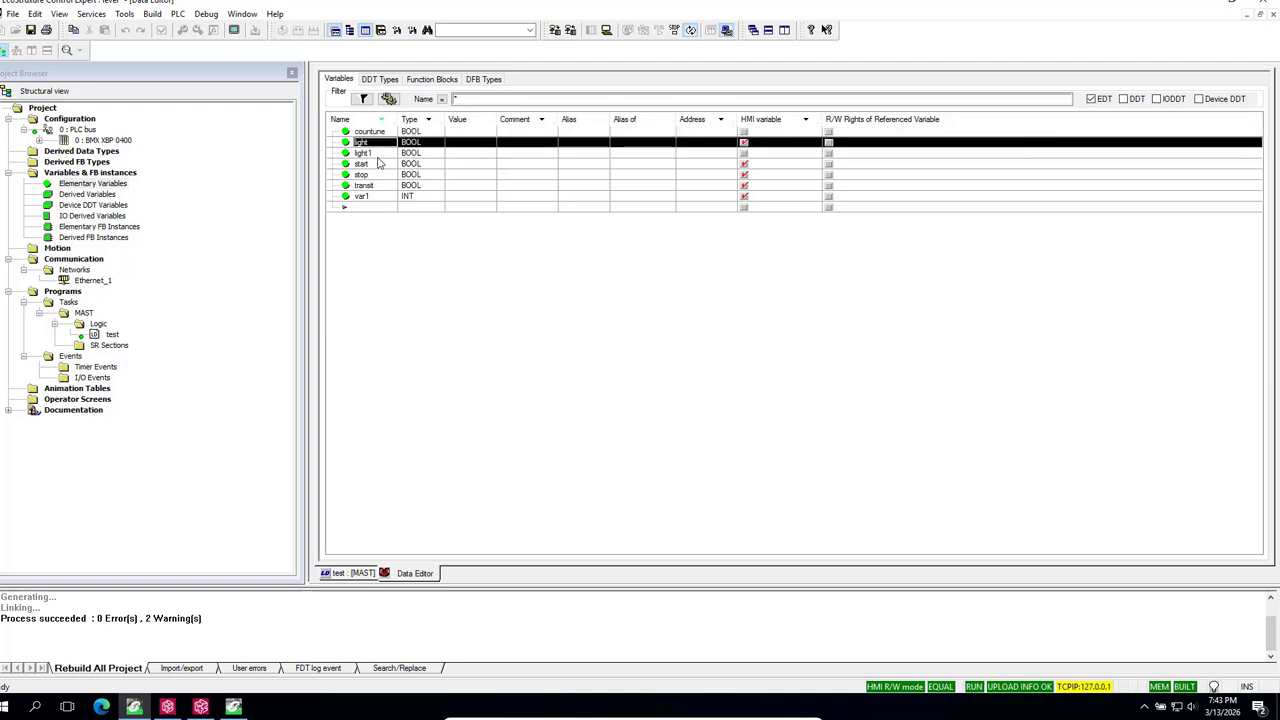
{"action": "left_click", "coordinate": [744, 153]}
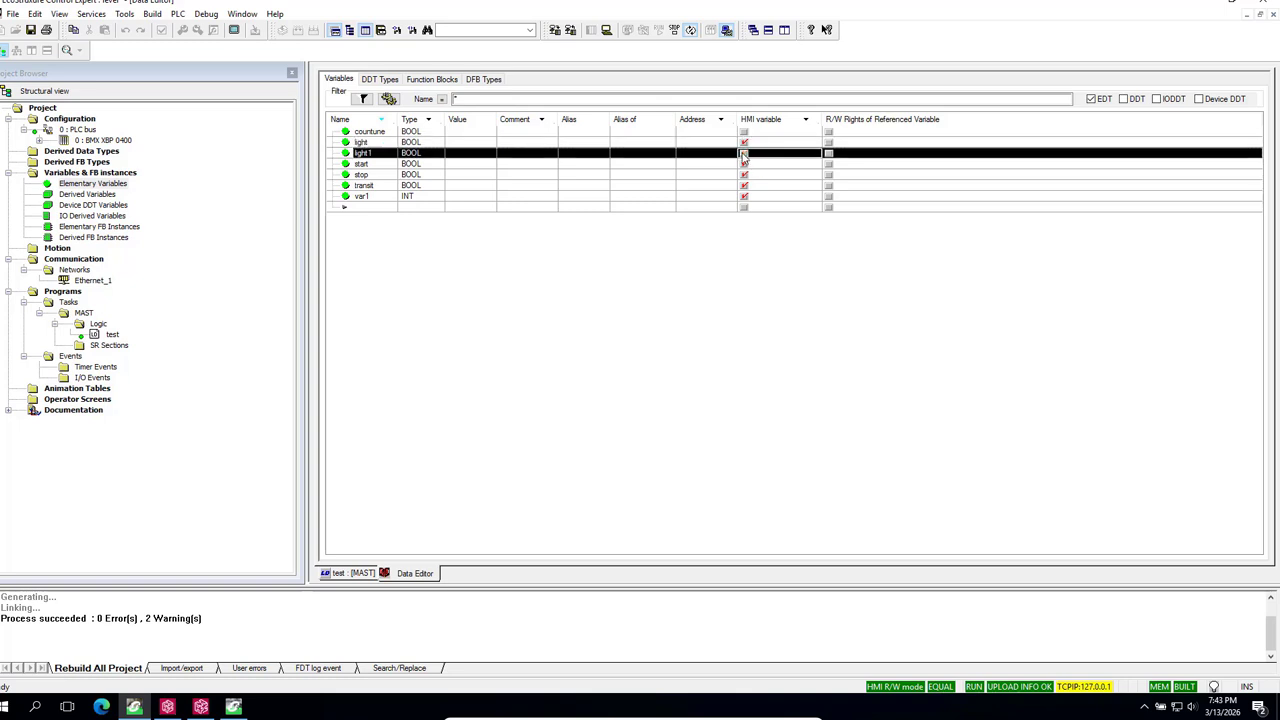
{"action": "left_click", "coordinate": [744, 155]}
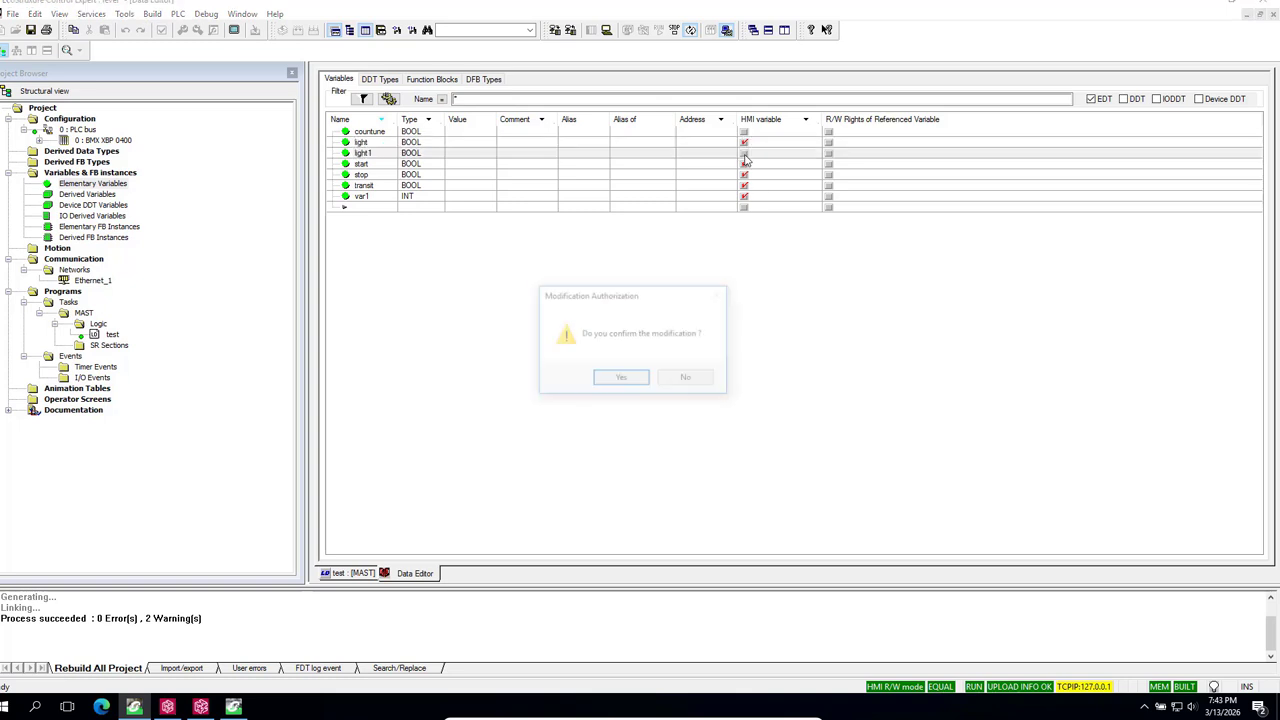
{"action": "left_click", "coordinate": [622, 379]}
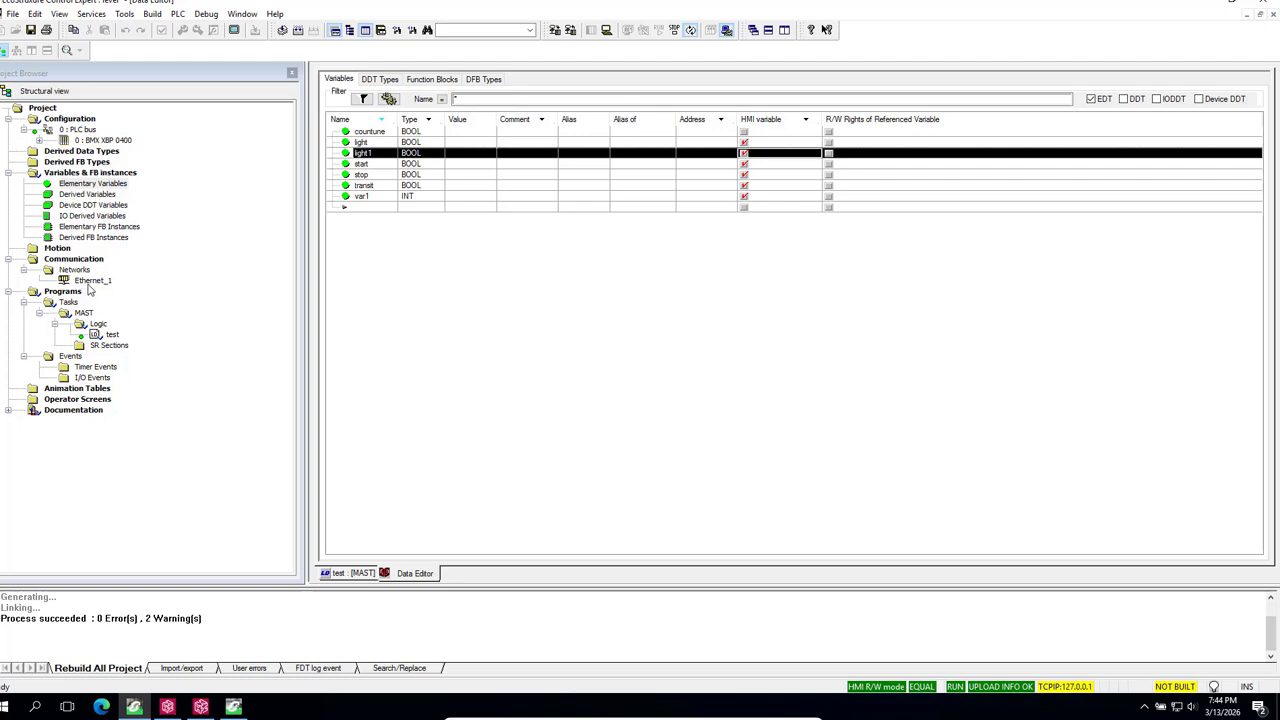
Return to the test ladder section and build the project changes.
{"action": "double_click", "coordinate": [111, 335]}
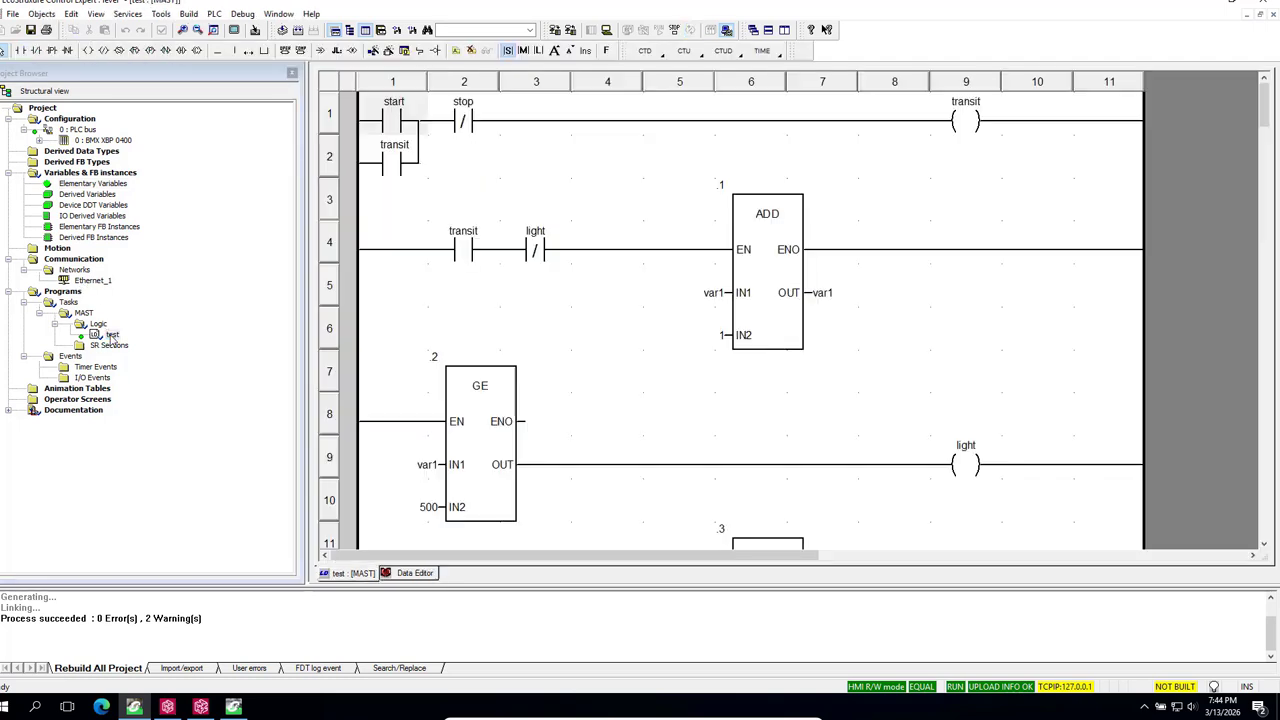
{"action": "left_click", "coordinate": [188, 13]}
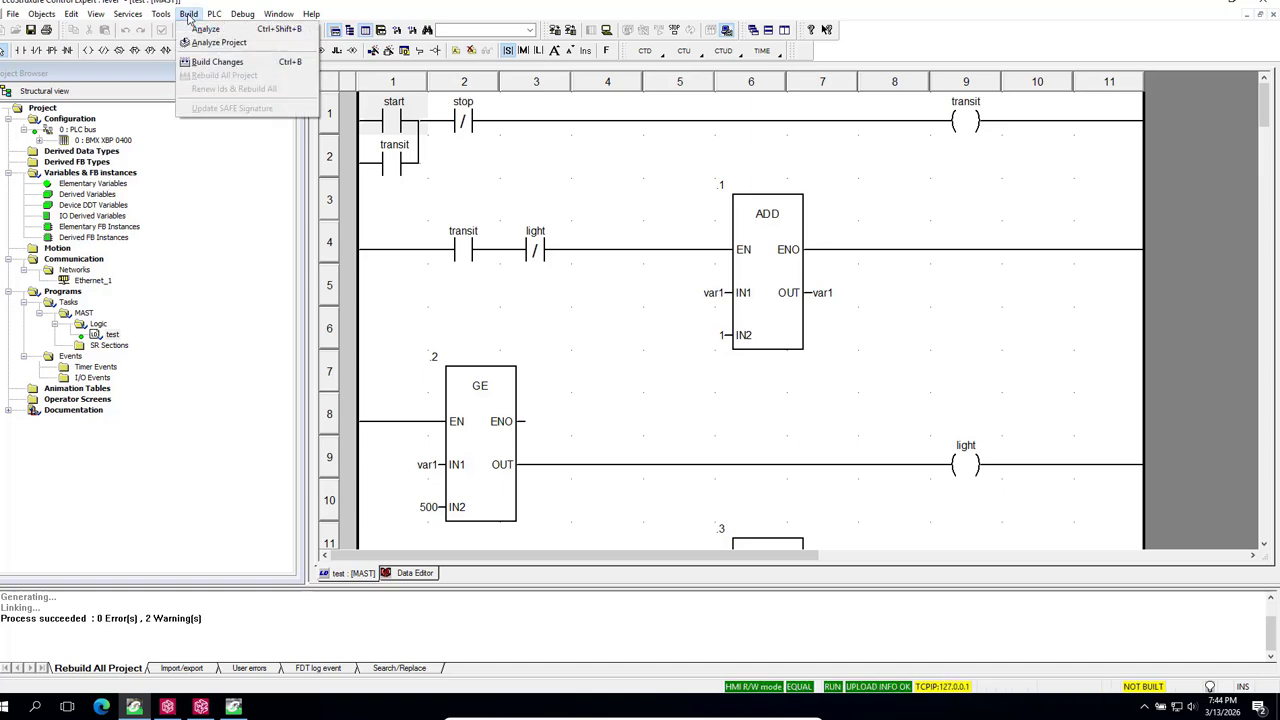
{"action": "left_click", "coordinate": [205, 63]}
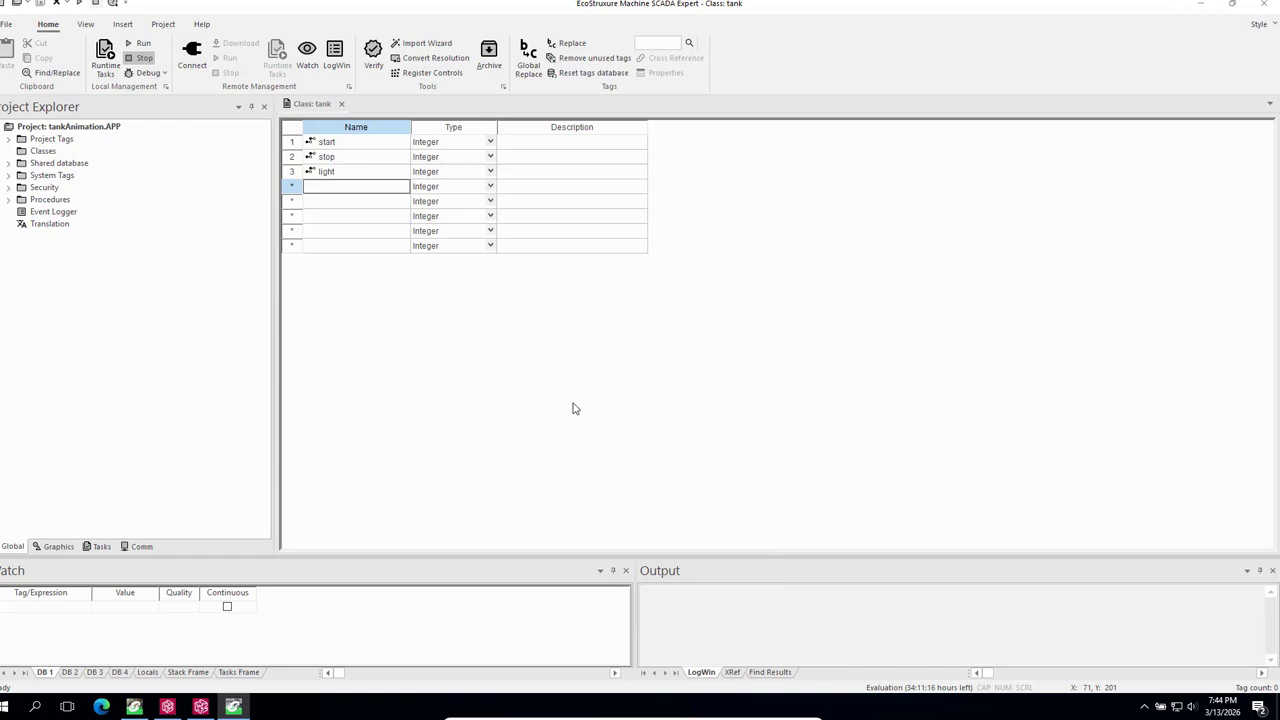
Back in Machine SCADA Expert, add members named light1 and var1 to the tank class.
{"action": "left_click", "coordinate": [320, 192]}
{"action": "left_click", "coordinate": [324, 203]}
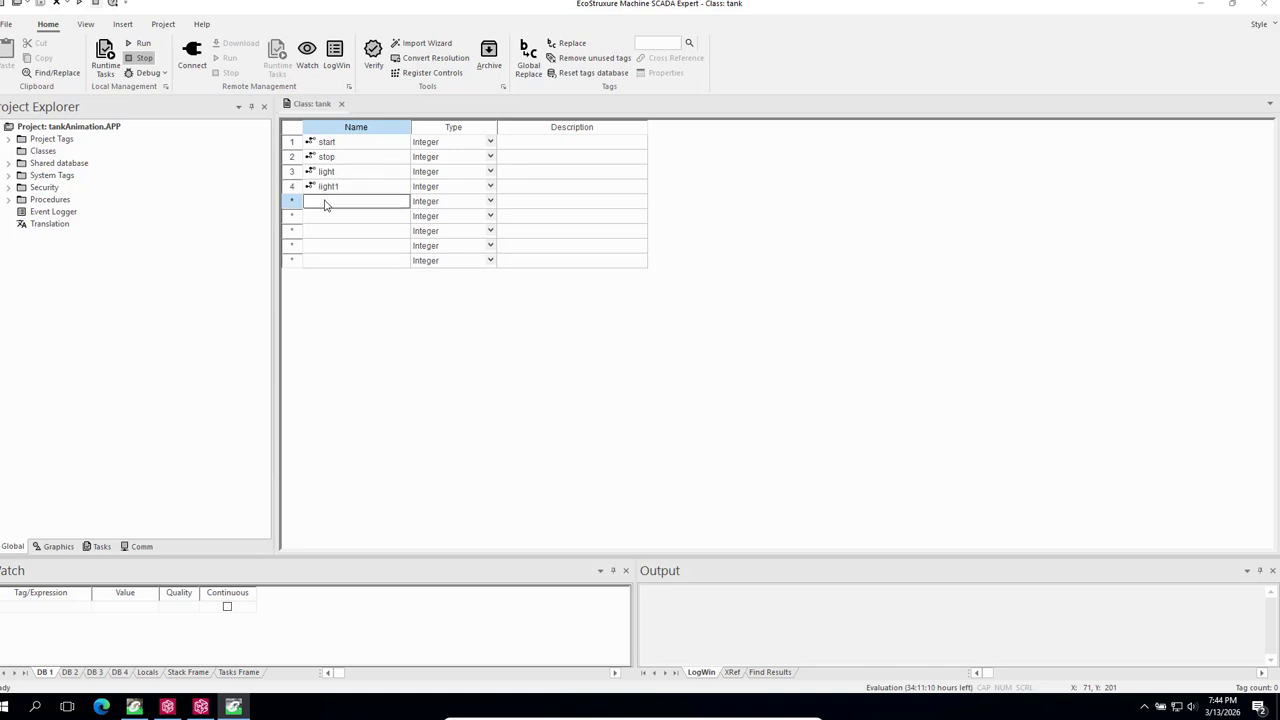
{"action": "type", "text": "var1"}
Set the type of the tank class members start and stop to Boolean.
{"action": "left_click", "coordinate": [490, 145]}
{"action": "left_click", "coordinate": [490, 145]}
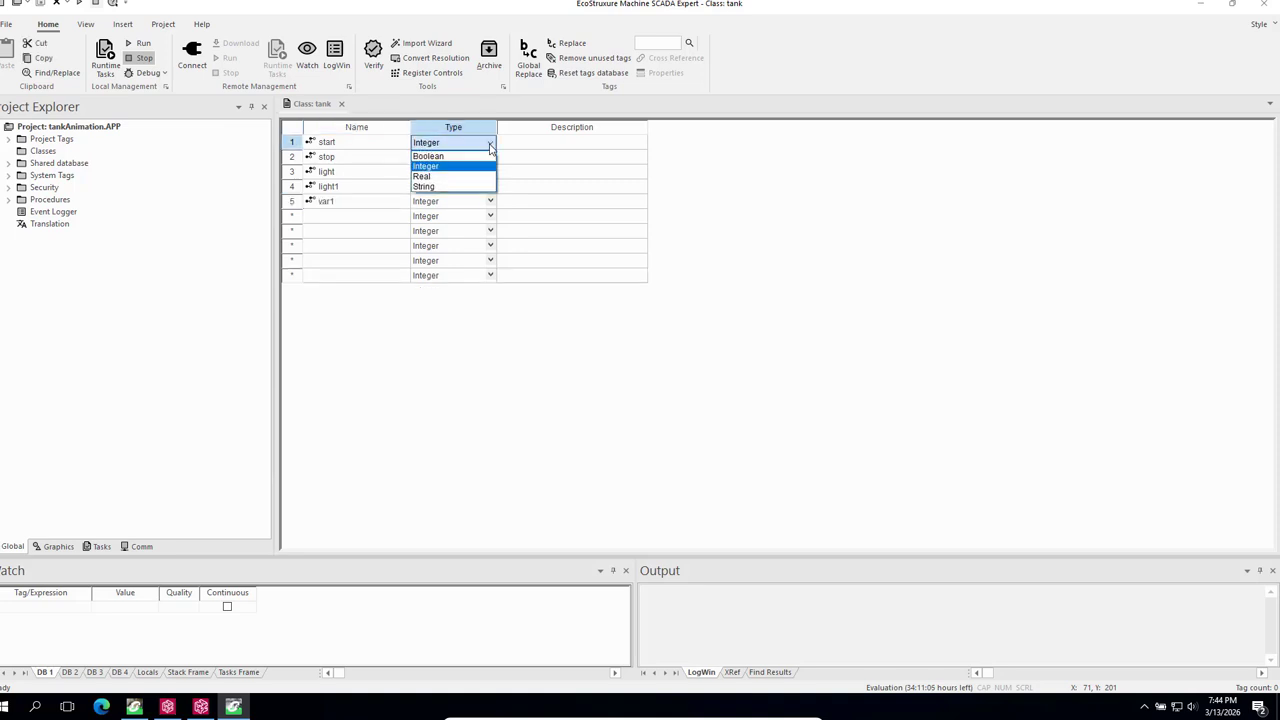
{"action": "left_click", "coordinate": [440, 157]}
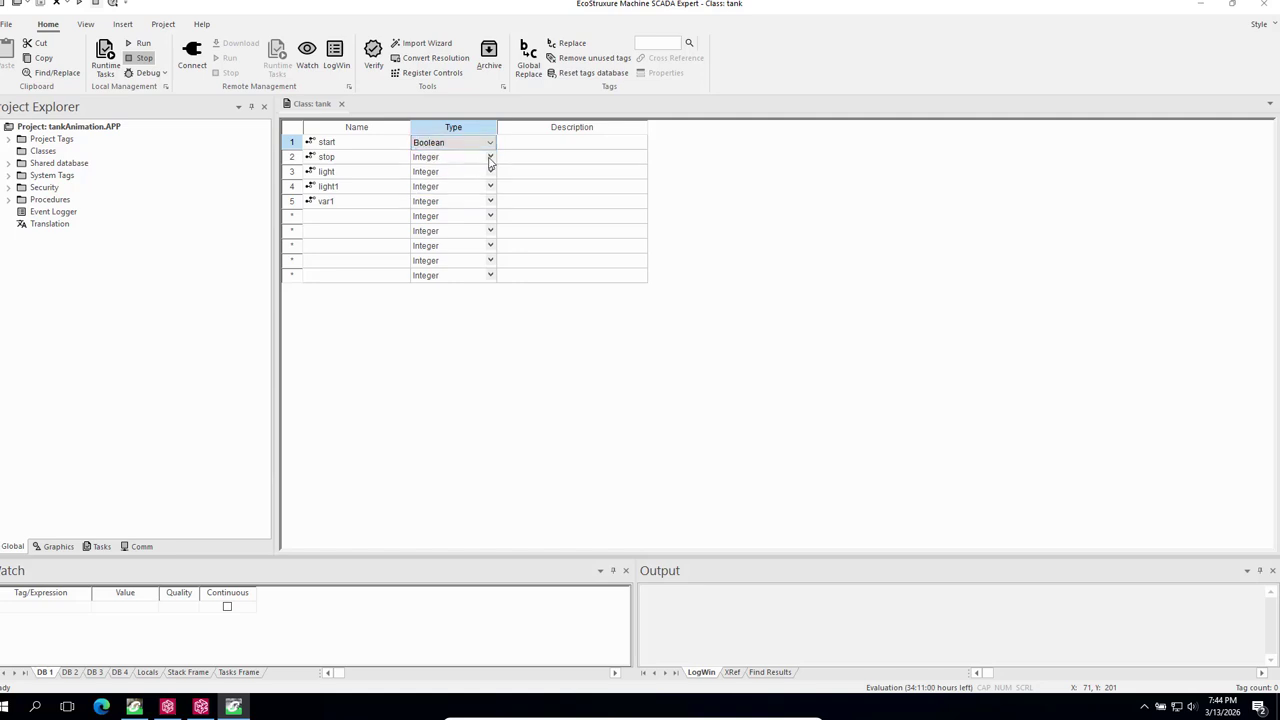
{"action": "left_click", "coordinate": [490, 159]}
{"action": "left_click", "coordinate": [490, 160]}
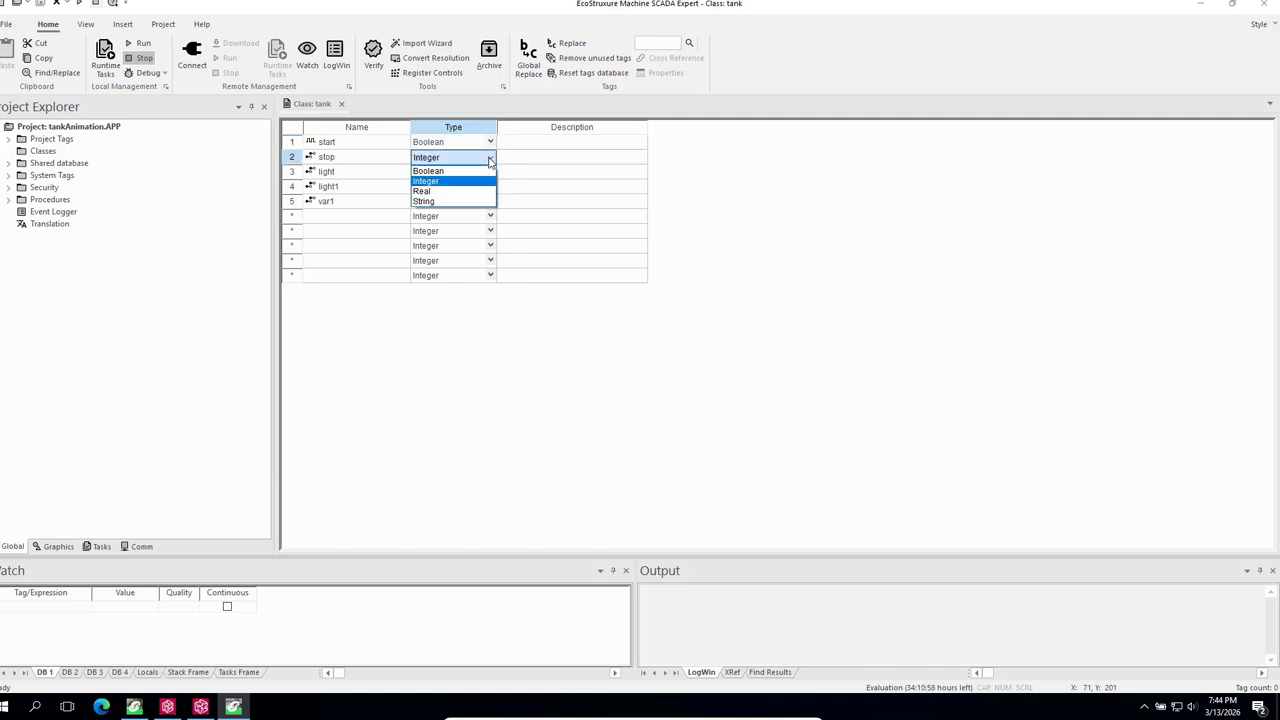
{"action": "left_click", "coordinate": [428, 173]}
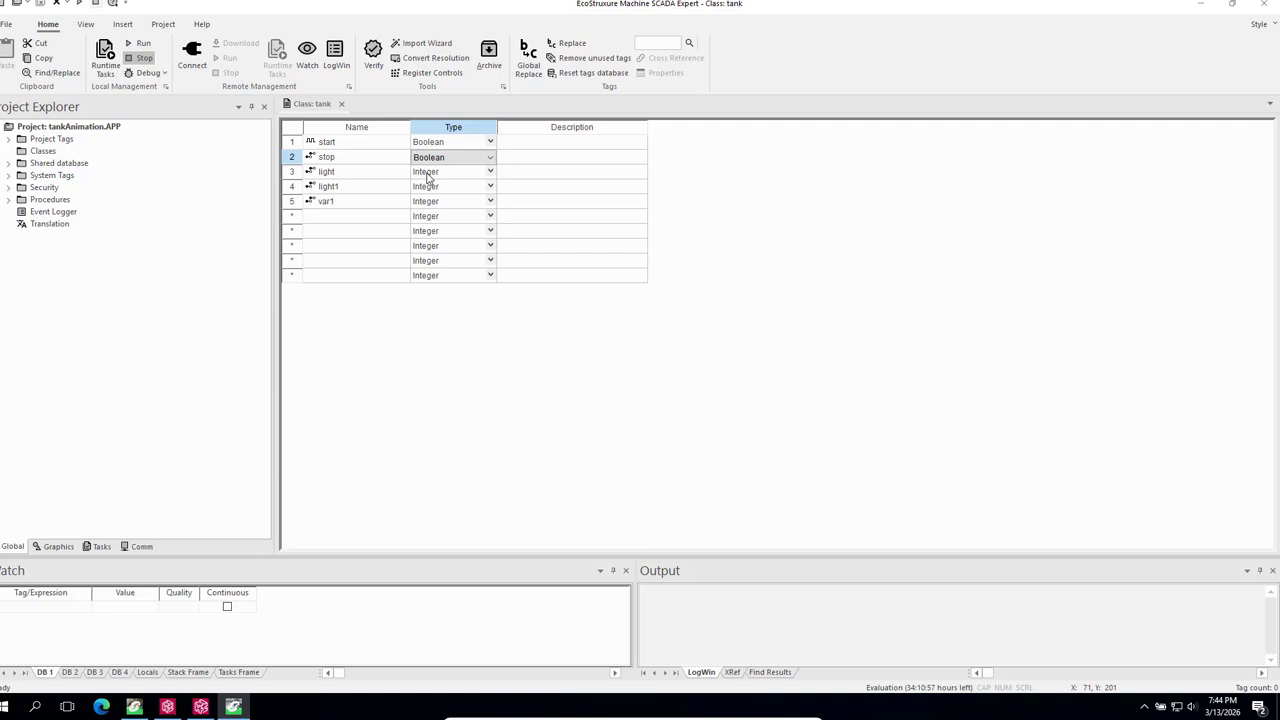
Set the type of the tank class members light and light1 to Boolean.
{"action": "left_click", "coordinate": [491, 177]}
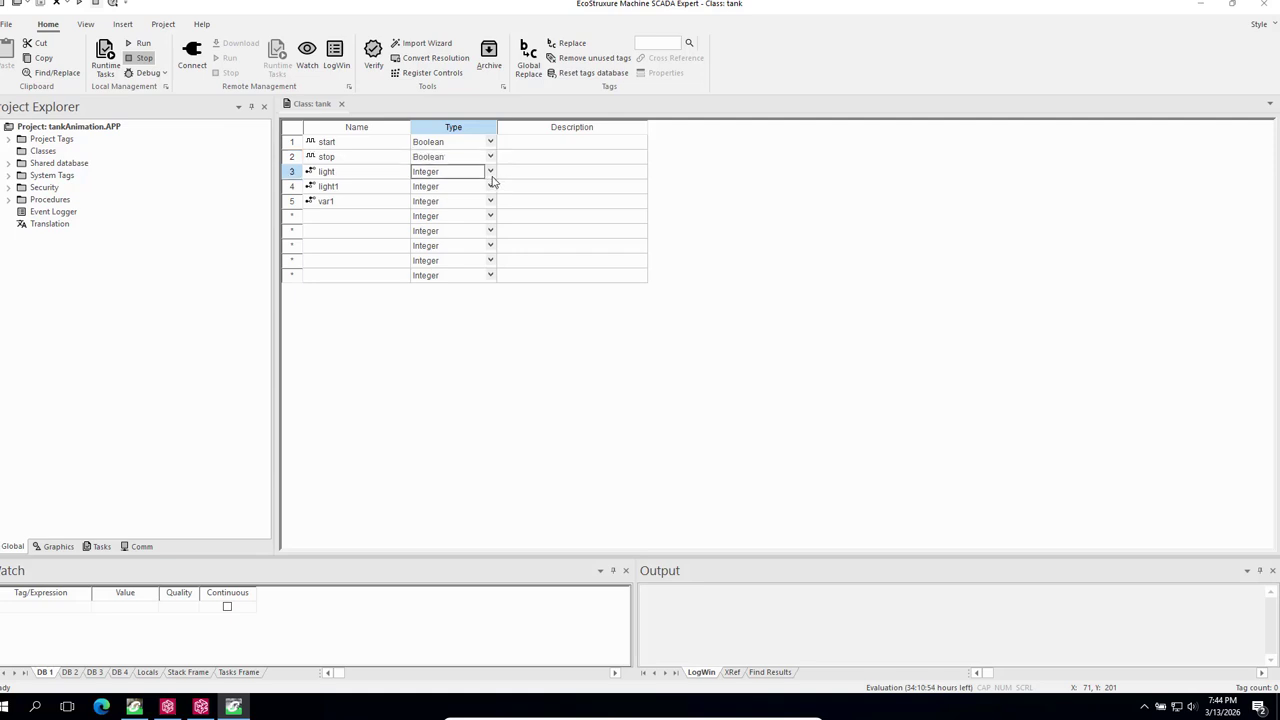
{"action": "left_click", "coordinate": [491, 177]}
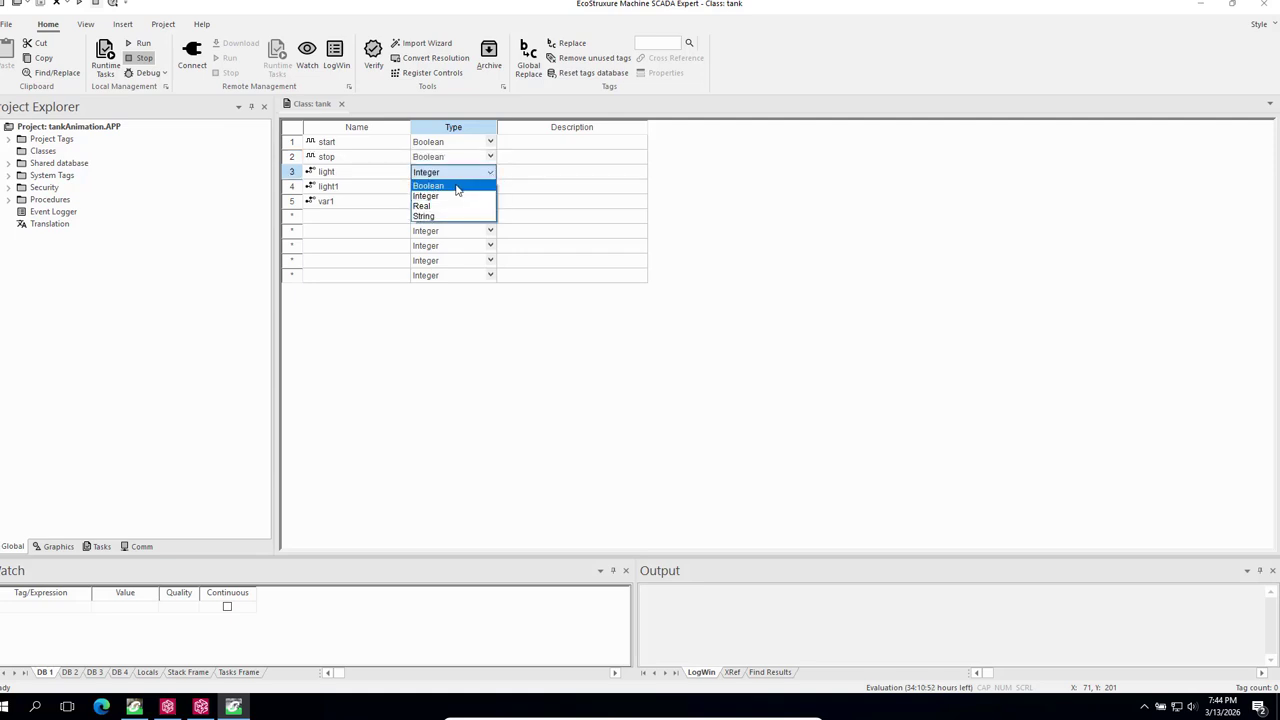
{"action": "left_click", "coordinate": [469, 188]}
{"action": "left_click", "coordinate": [490, 191]}
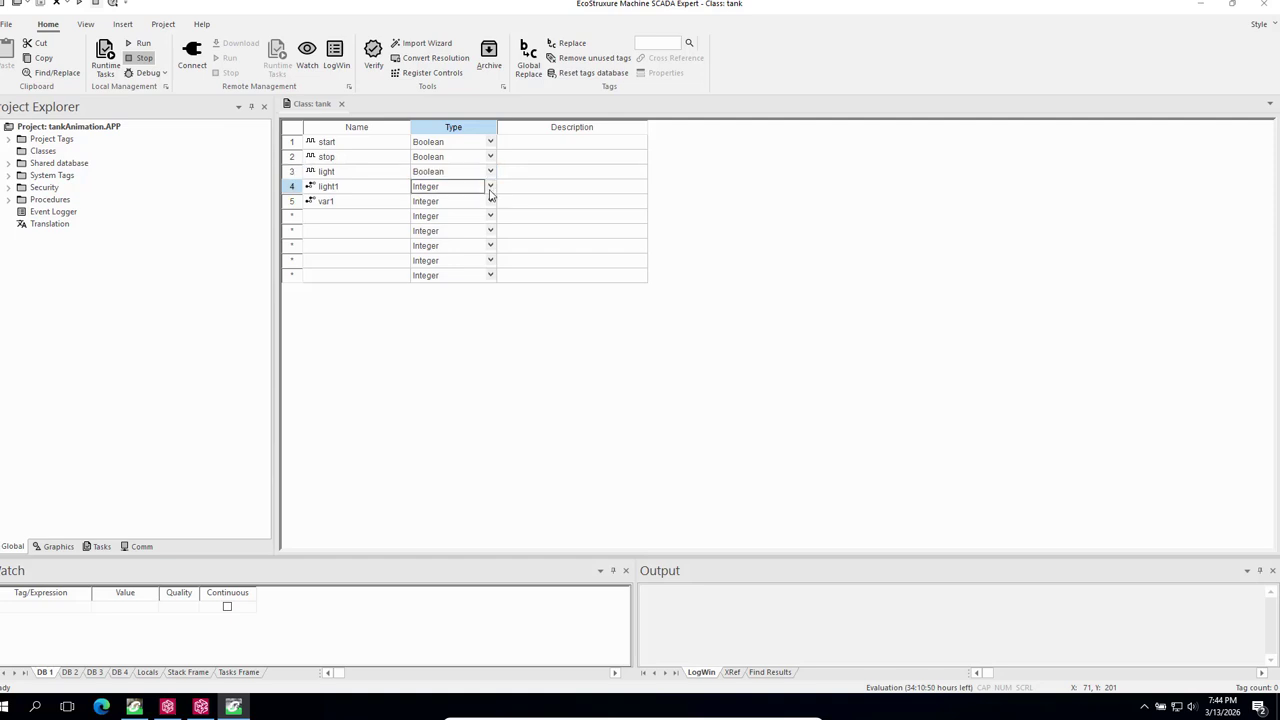
{"action": "left_click", "coordinate": [490, 189]}
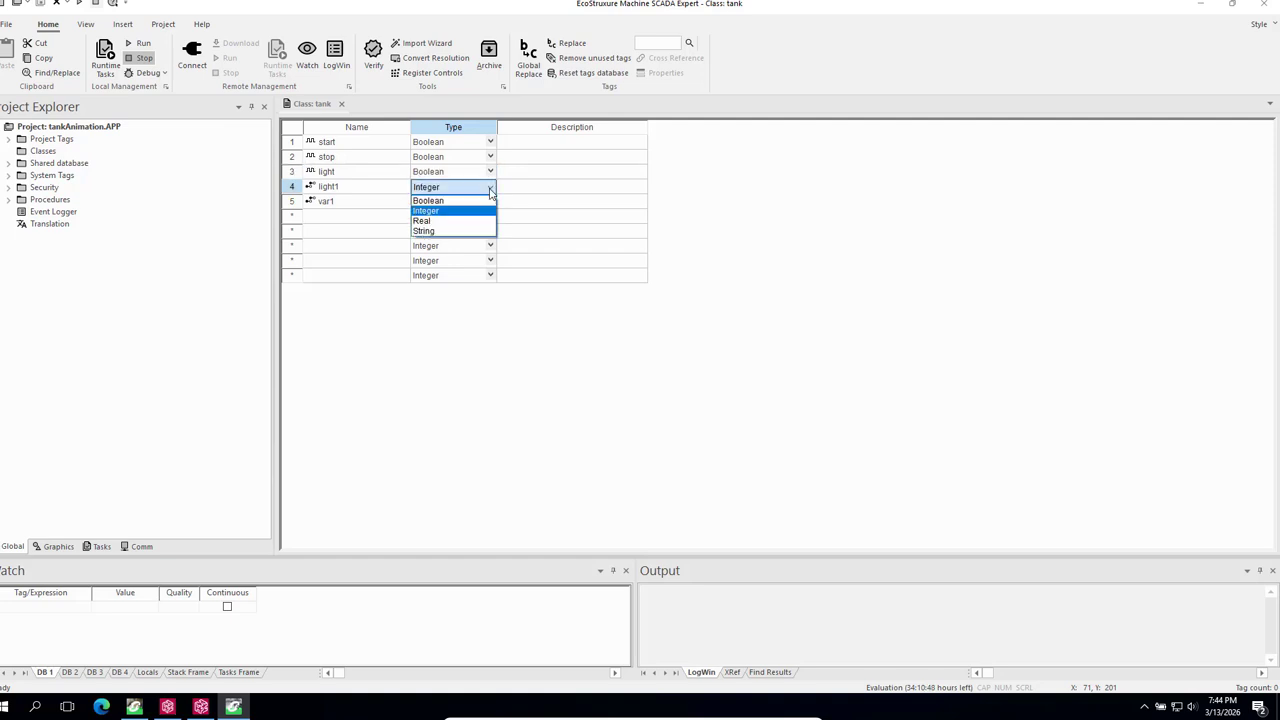
{"action": "left_click", "coordinate": [453, 206]}
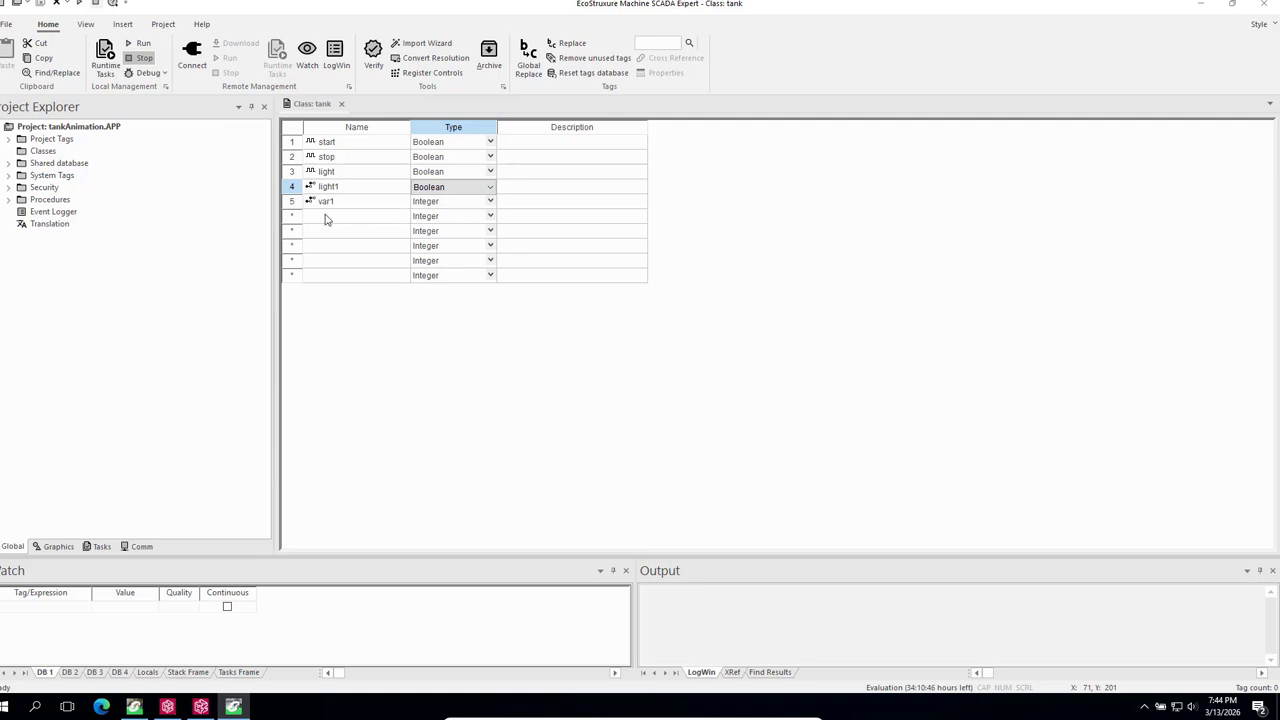
{"action": "left_click", "coordinate": [394, 408]}
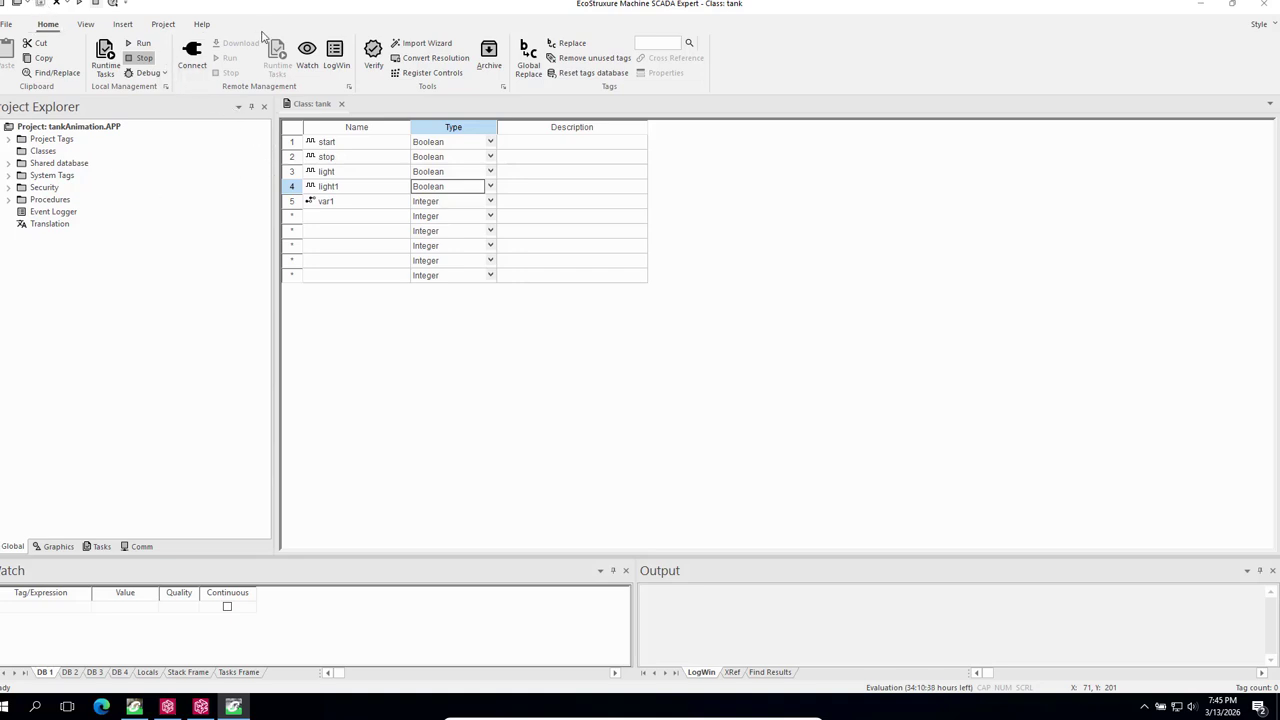
Close the tank class sheet and check the class's member list in the project tree.
{"action": "left_click", "coordinate": [341, 105]}
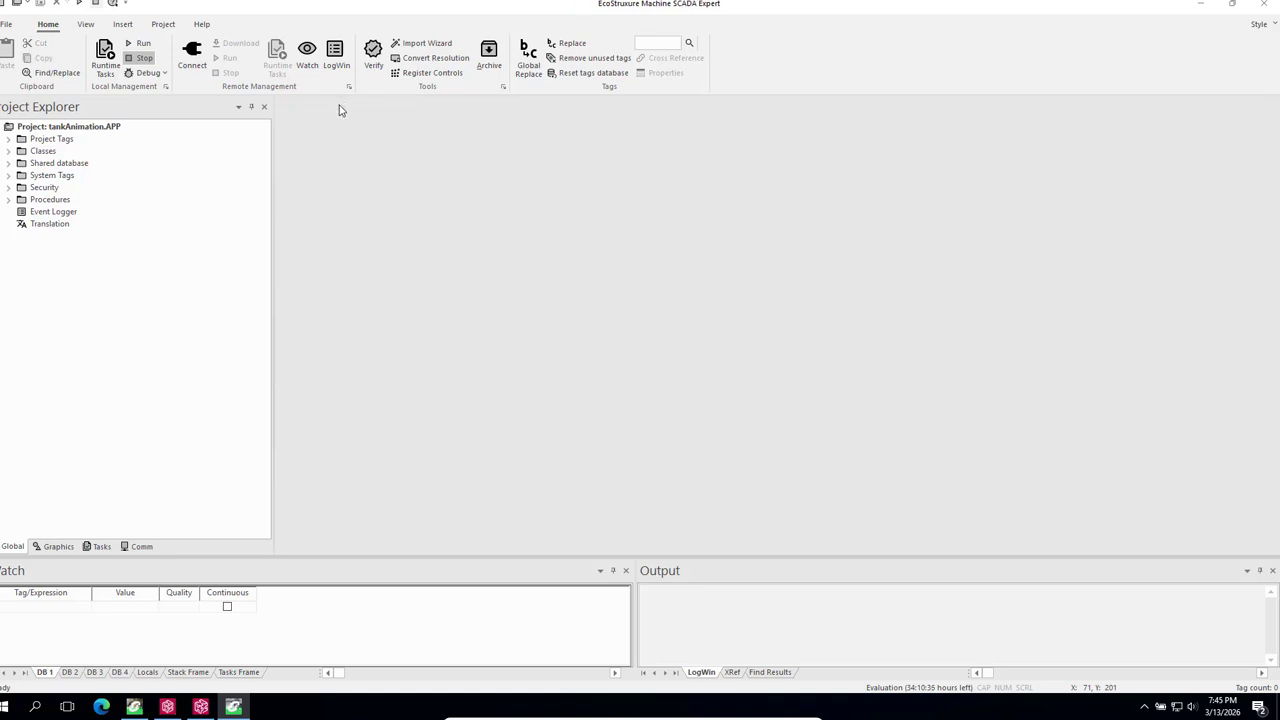
{"action": "left_click", "coordinate": [9, 140]}
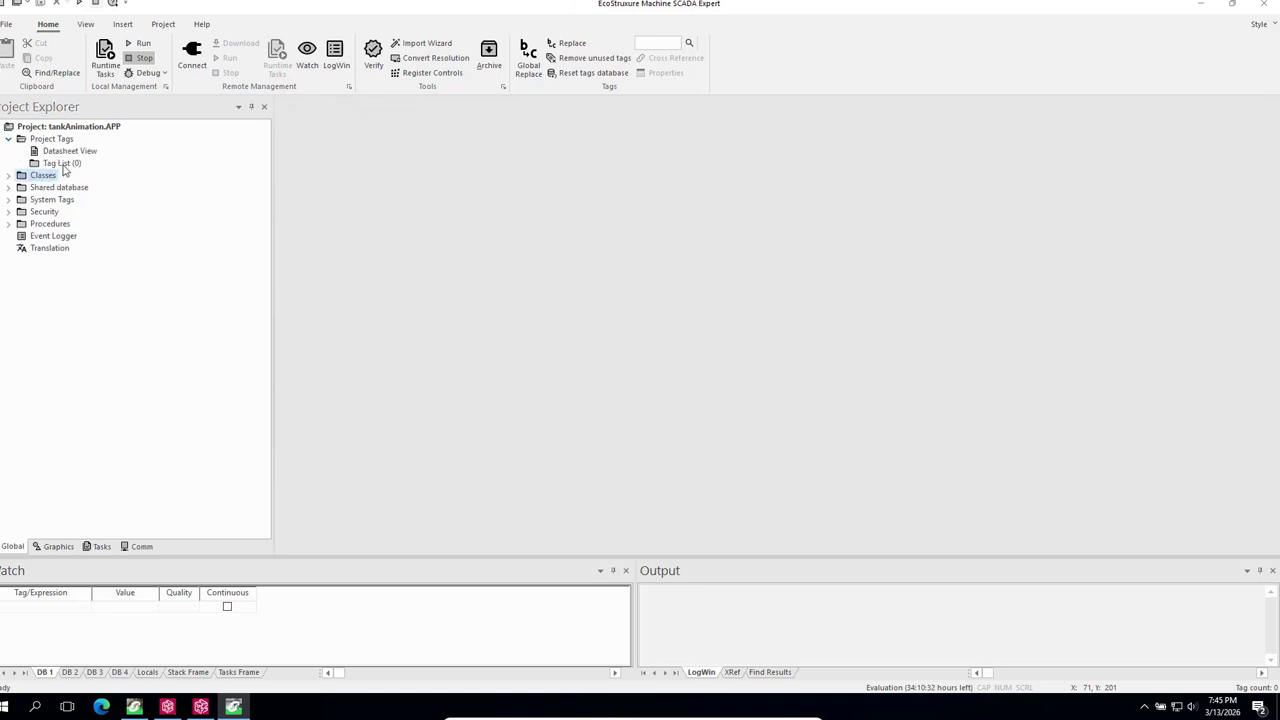
{"action": "left_click", "coordinate": [8, 177]}
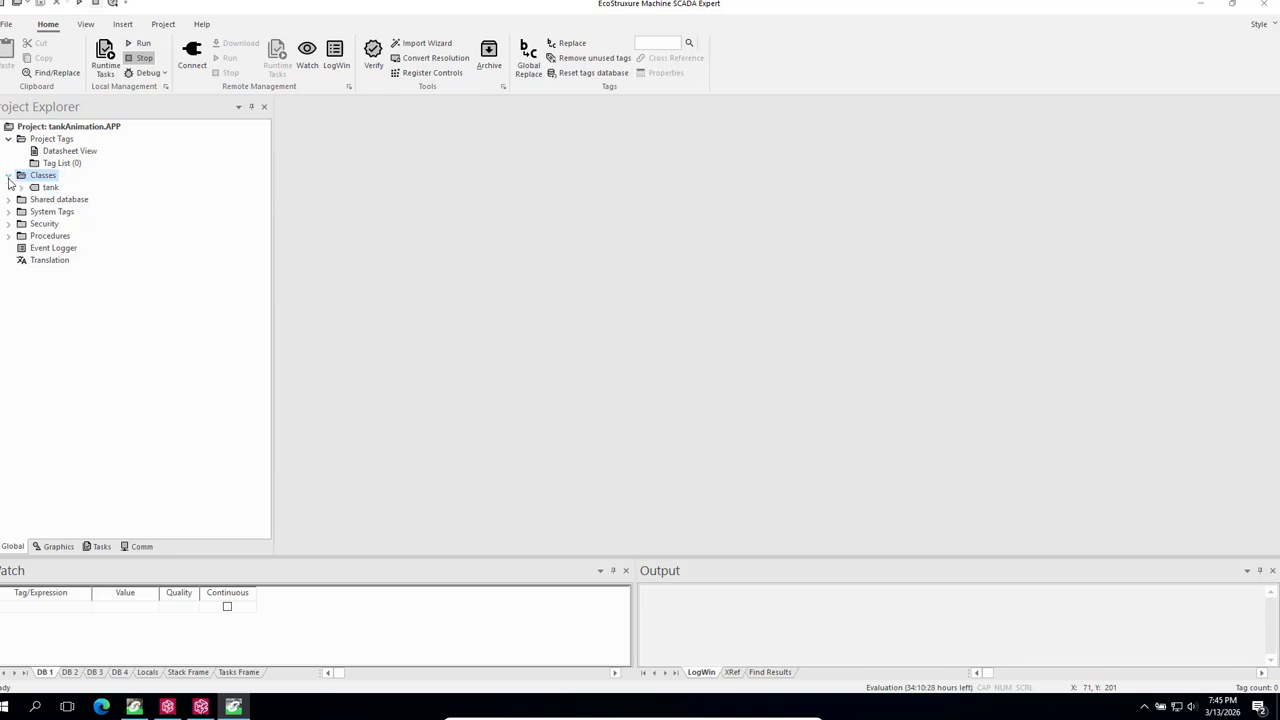
{"action": "left_click", "coordinate": [21, 189]}
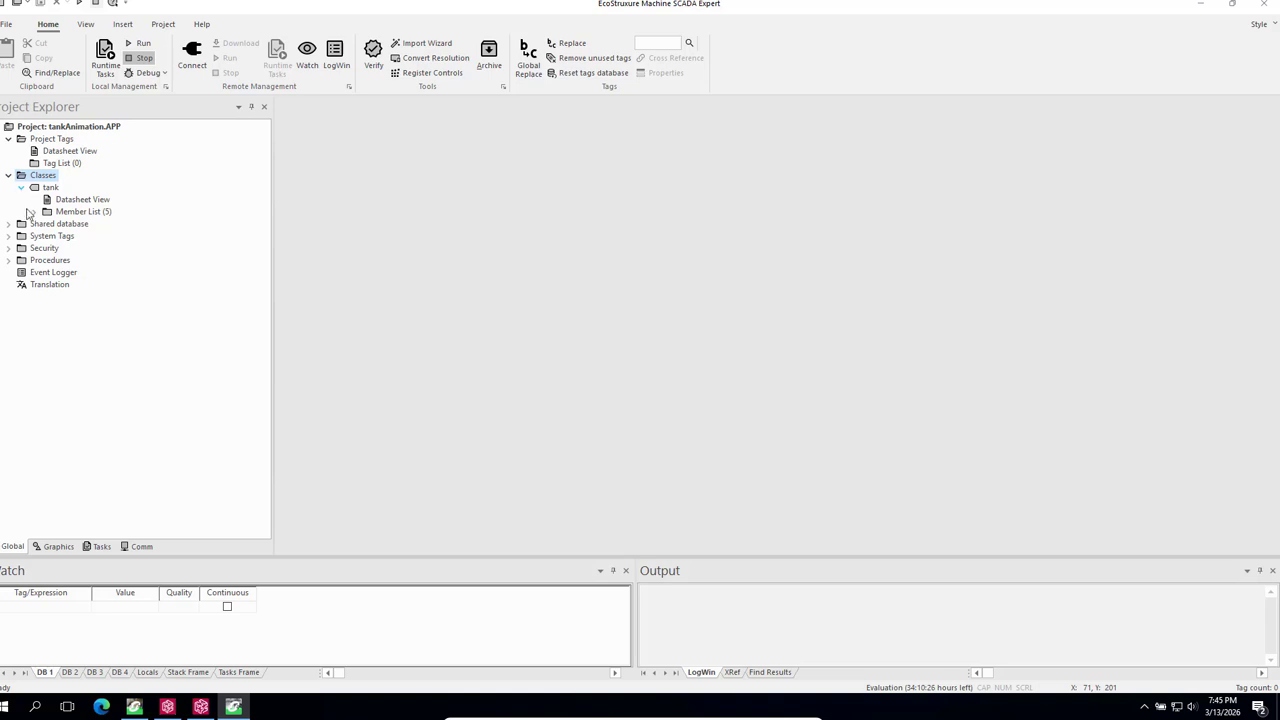
{"action": "left_click", "coordinate": [34, 212]}
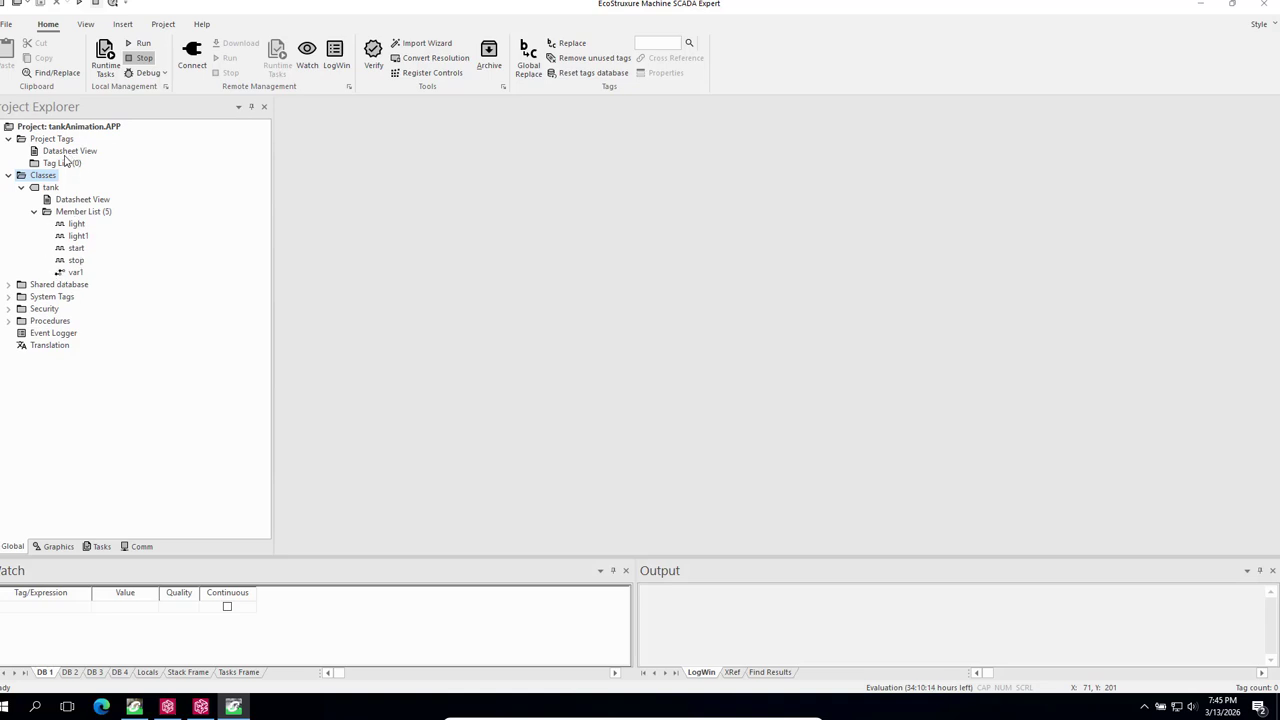
{"action": "left_click", "coordinate": [9, 176]}
Insert a new project tag named tank1 in the tag list.
{"action": "right_click", "coordinate": [61, 156]}
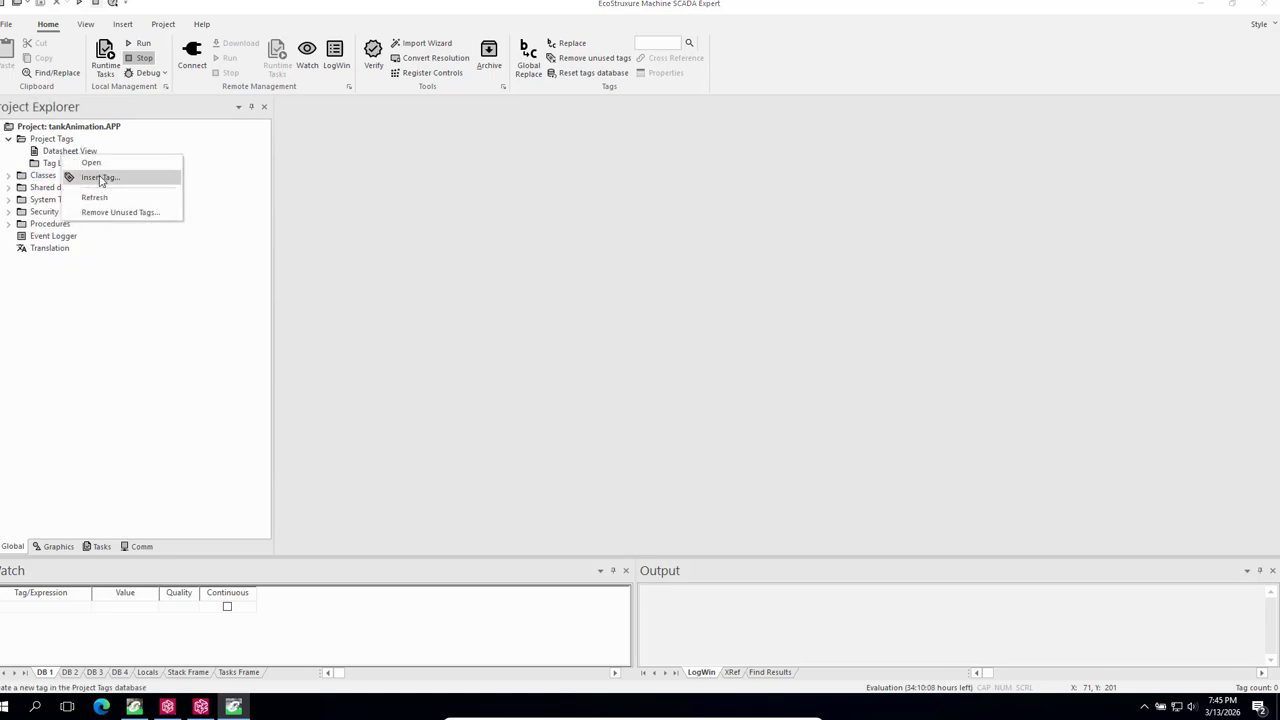
{"action": "left_click", "coordinate": [99, 177]}
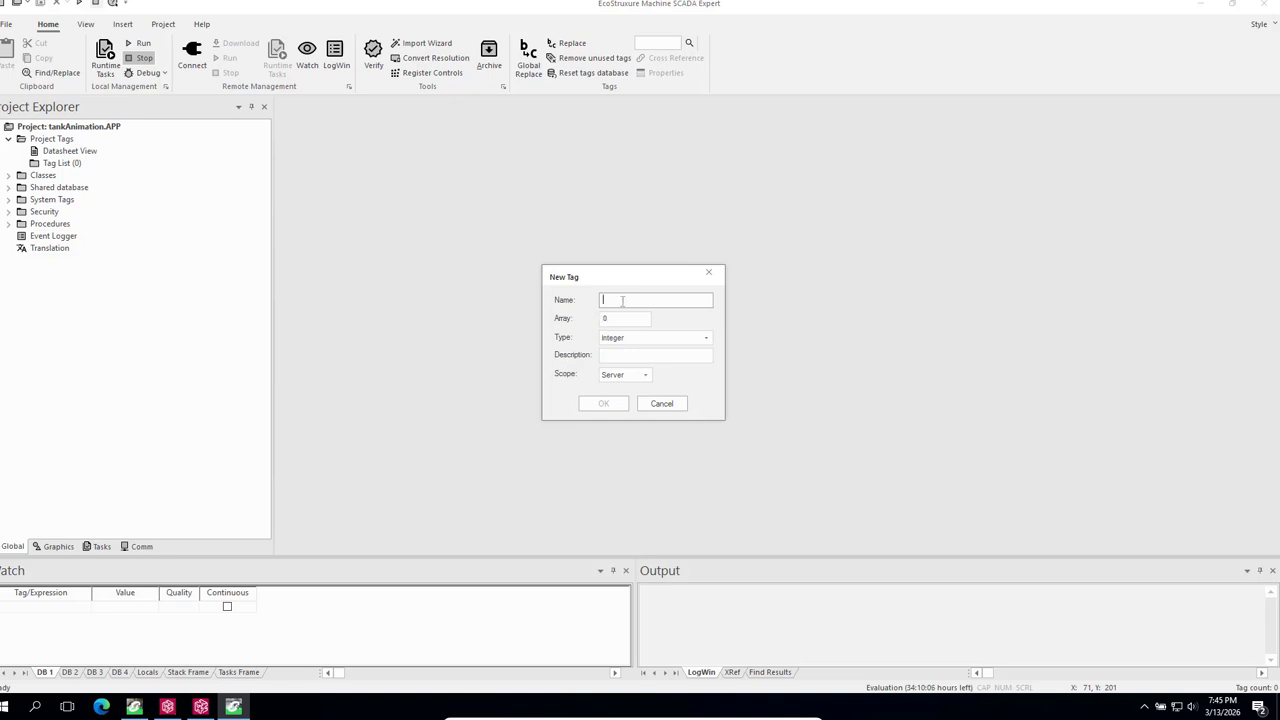
{"action": "type", "text": "tank1"}
{"action": "left_click", "coordinate": [605, 406]}
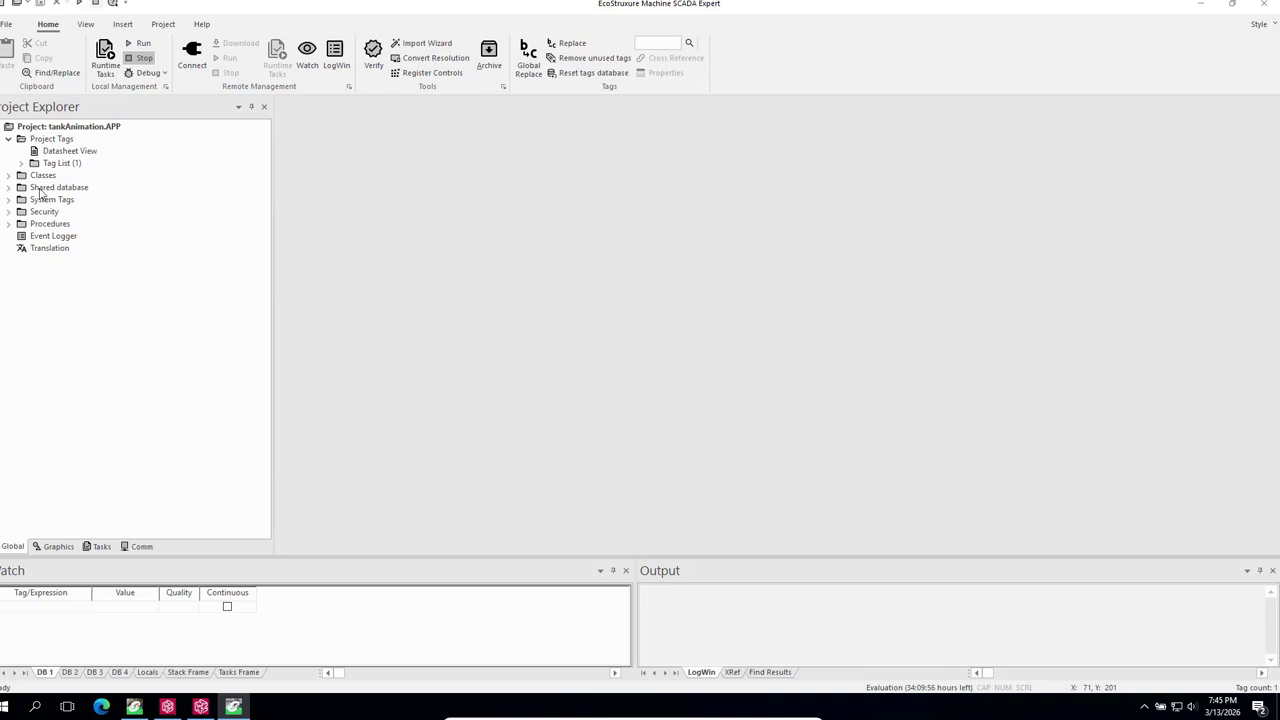
Check the properties of the tank1 tag without changing them.
{"action": "left_click", "coordinate": [21, 163]}
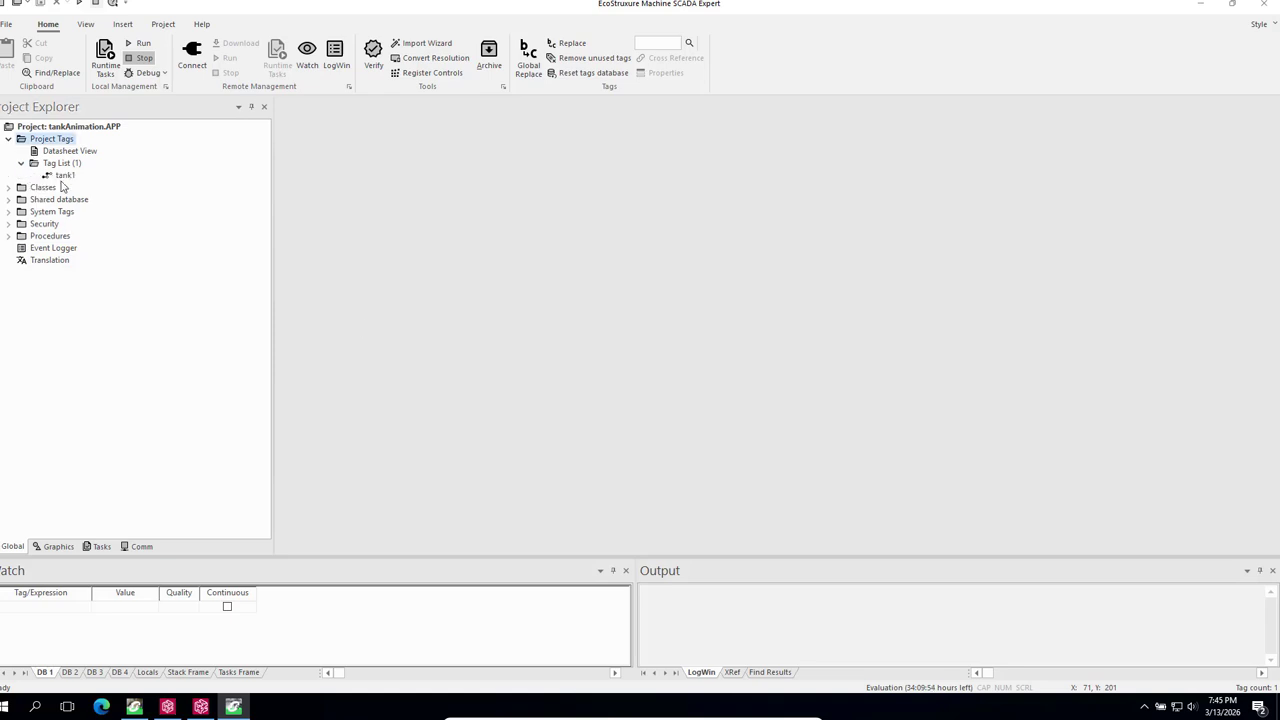
{"action": "double_click", "coordinate": [60, 179]}
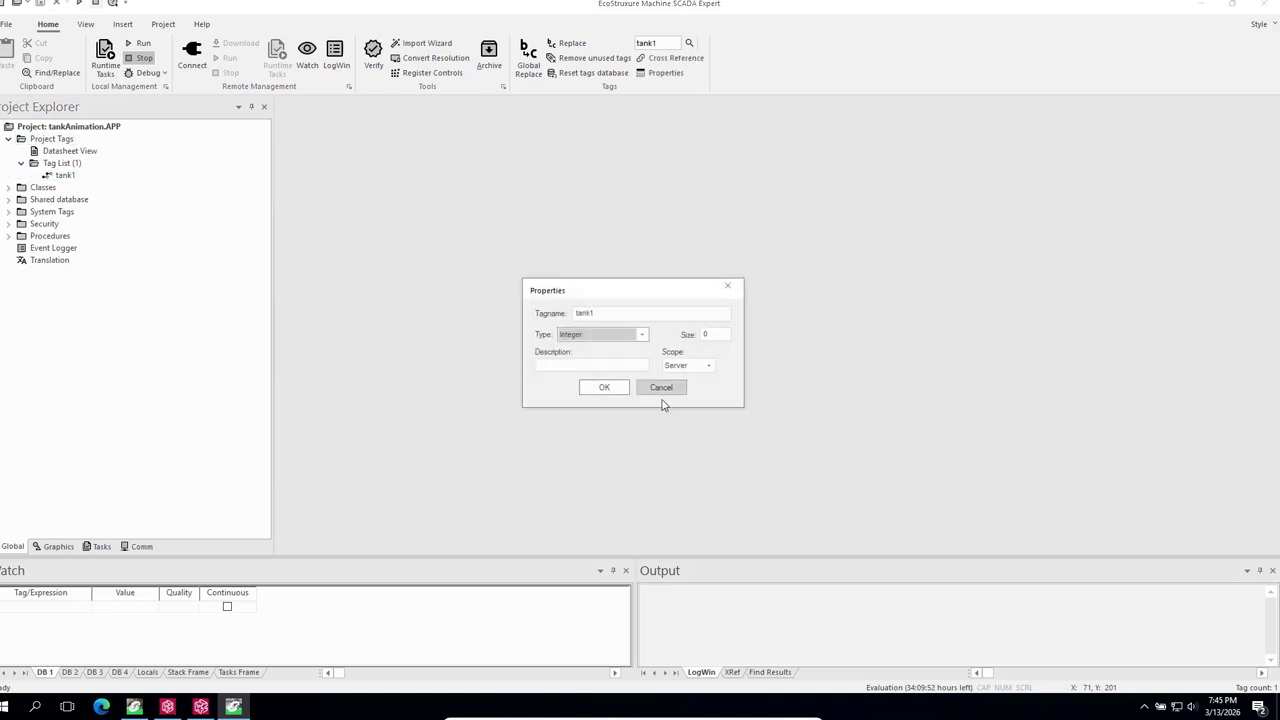
{"action": "left_click", "coordinate": [659, 390]}
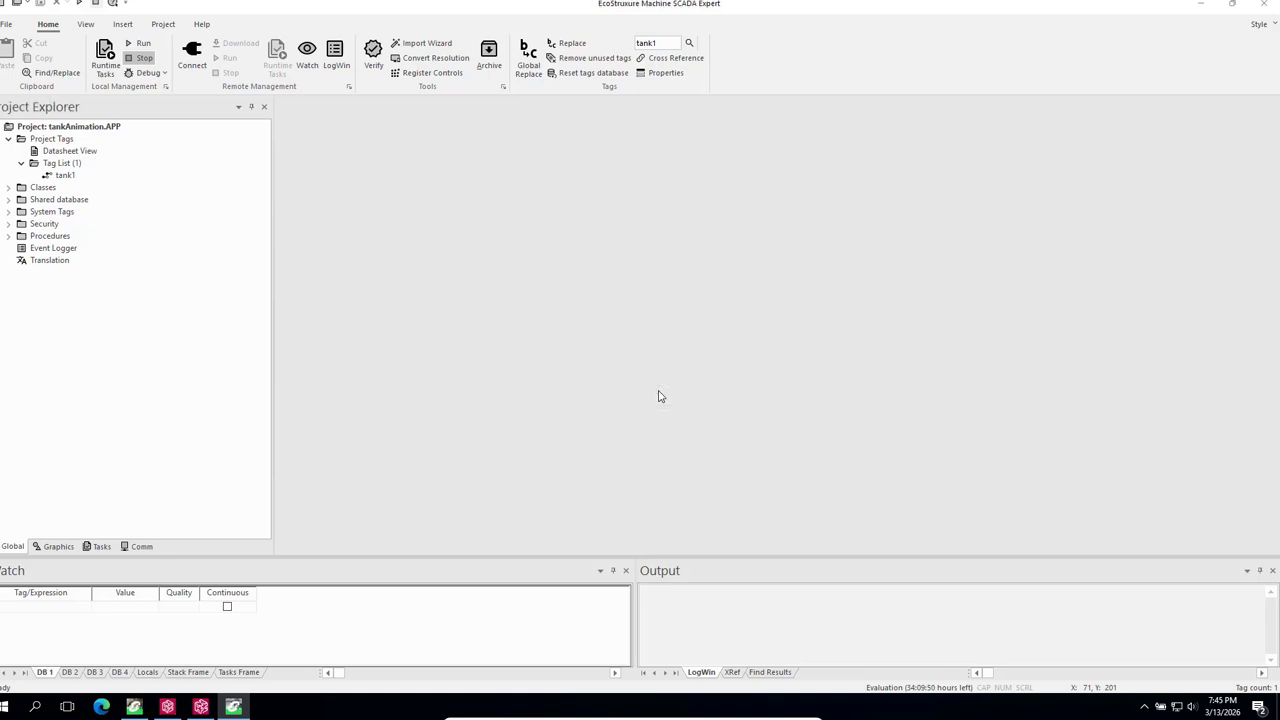
Set the type of the tank1 tag to the tank class in the project tags datasheet and close the sheet.
{"action": "double_click", "coordinate": [83, 153]}
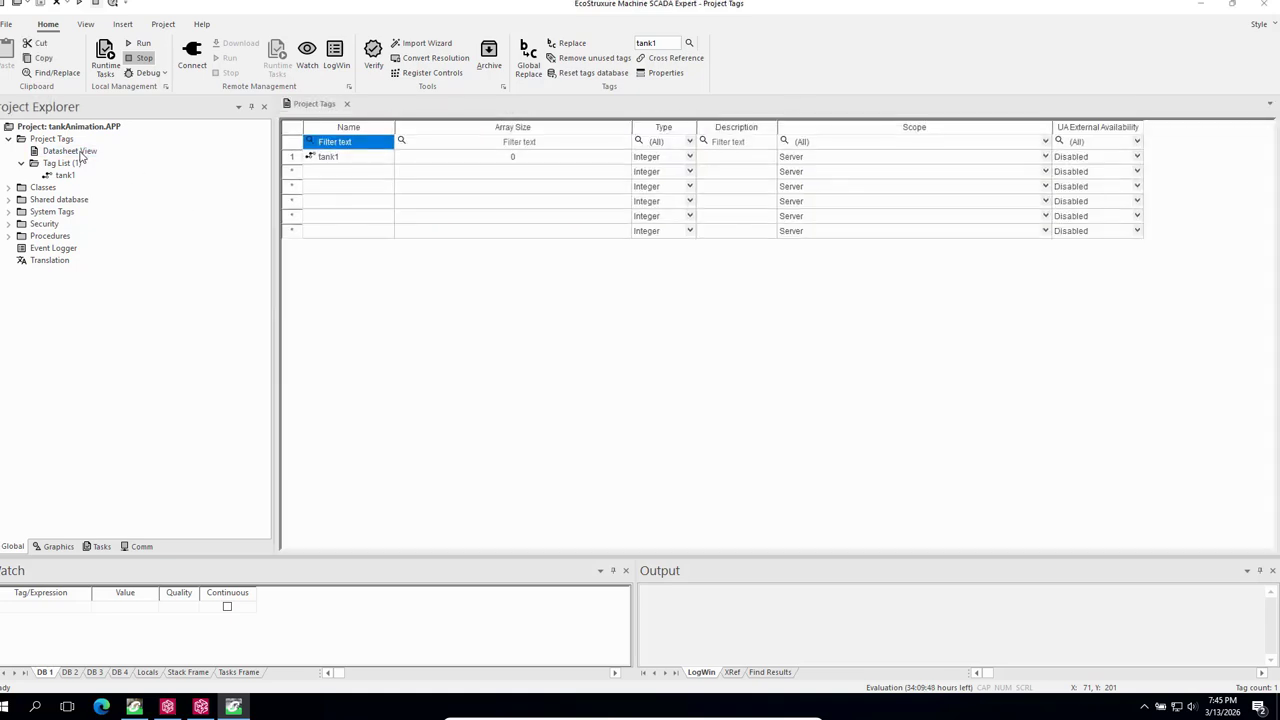
{"action": "left_click", "coordinate": [342, 162]}
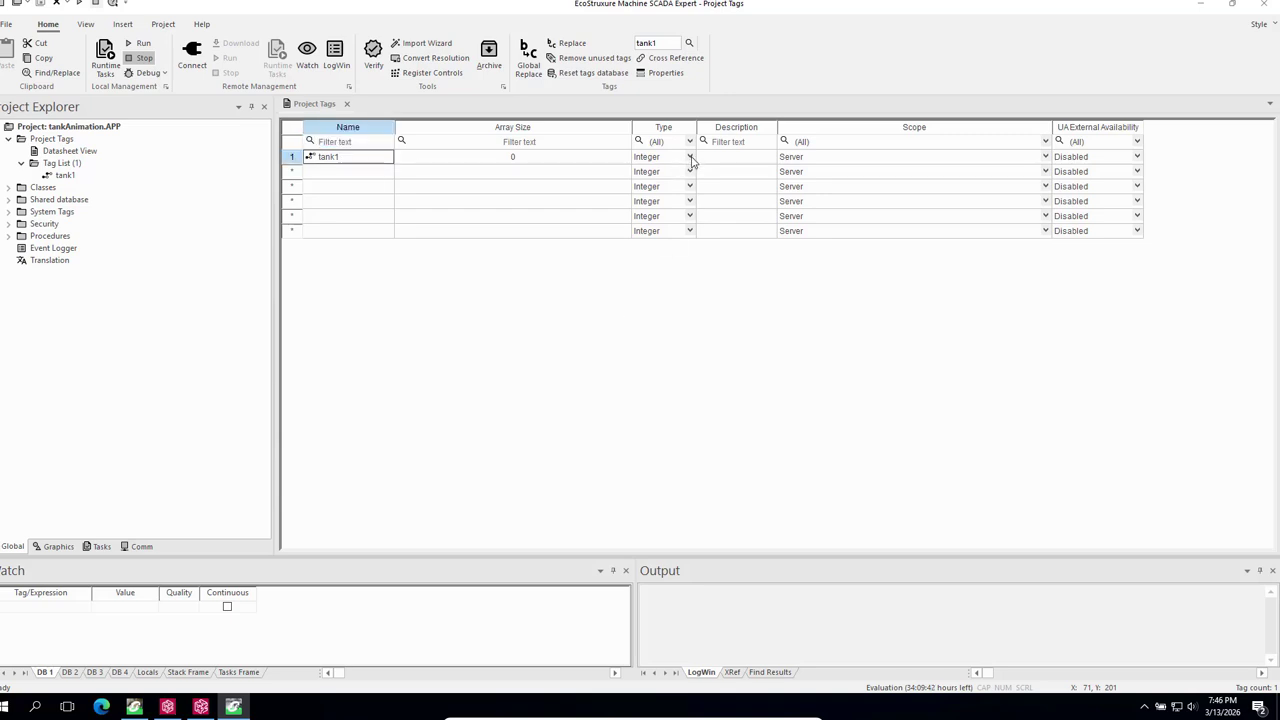
{"action": "left_click", "coordinate": [689, 158]}
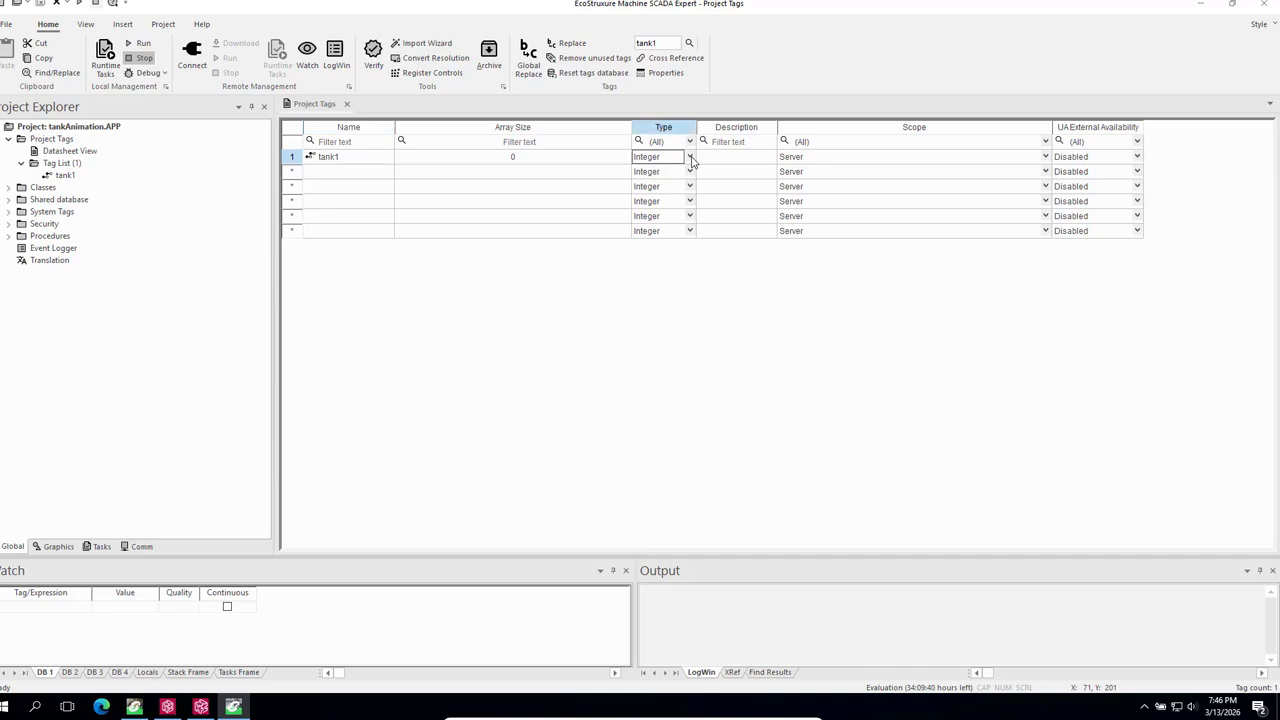
{"action": "left_click", "coordinate": [690, 160]}
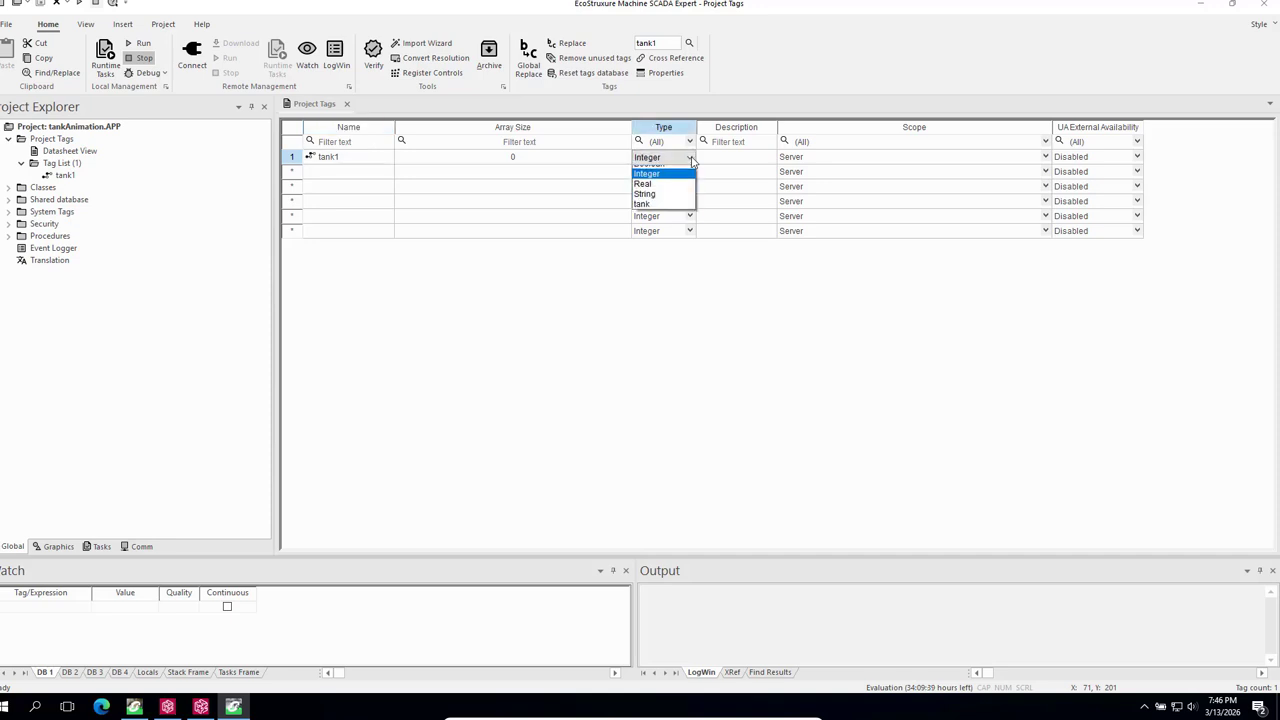
{"action": "left_click", "coordinate": [645, 212]}
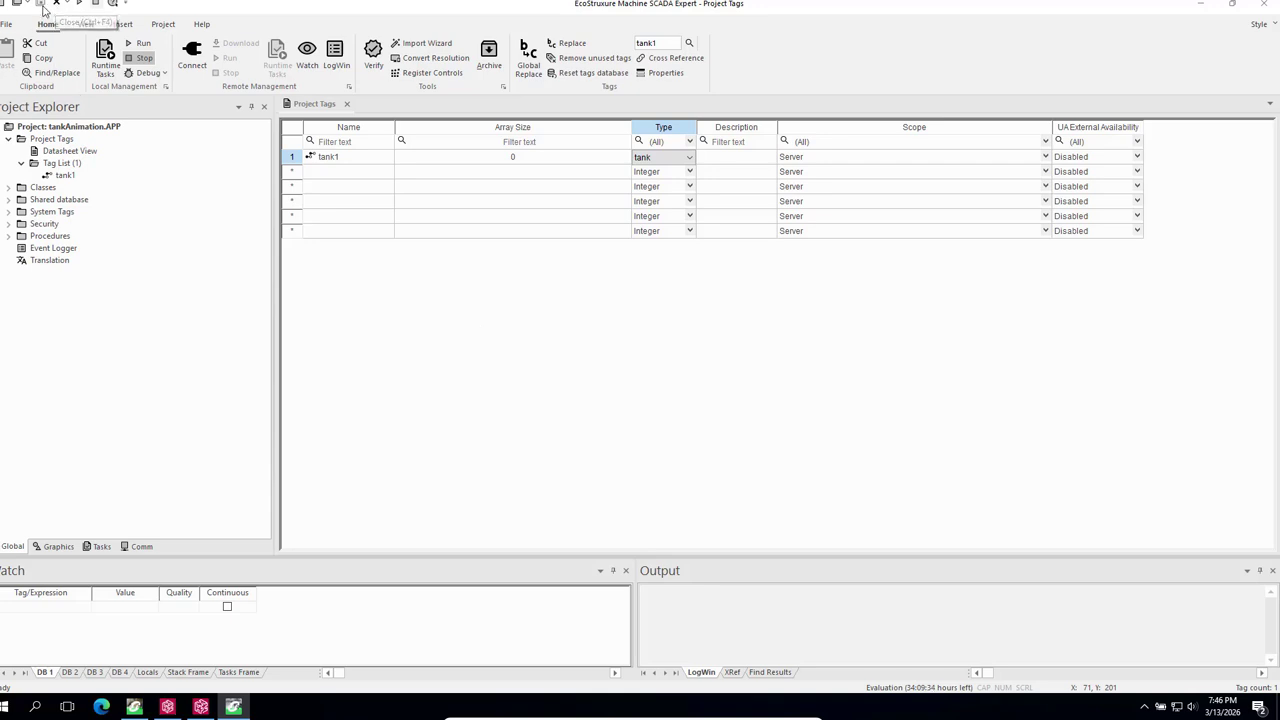
{"action": "left_click", "coordinate": [175, 246]}
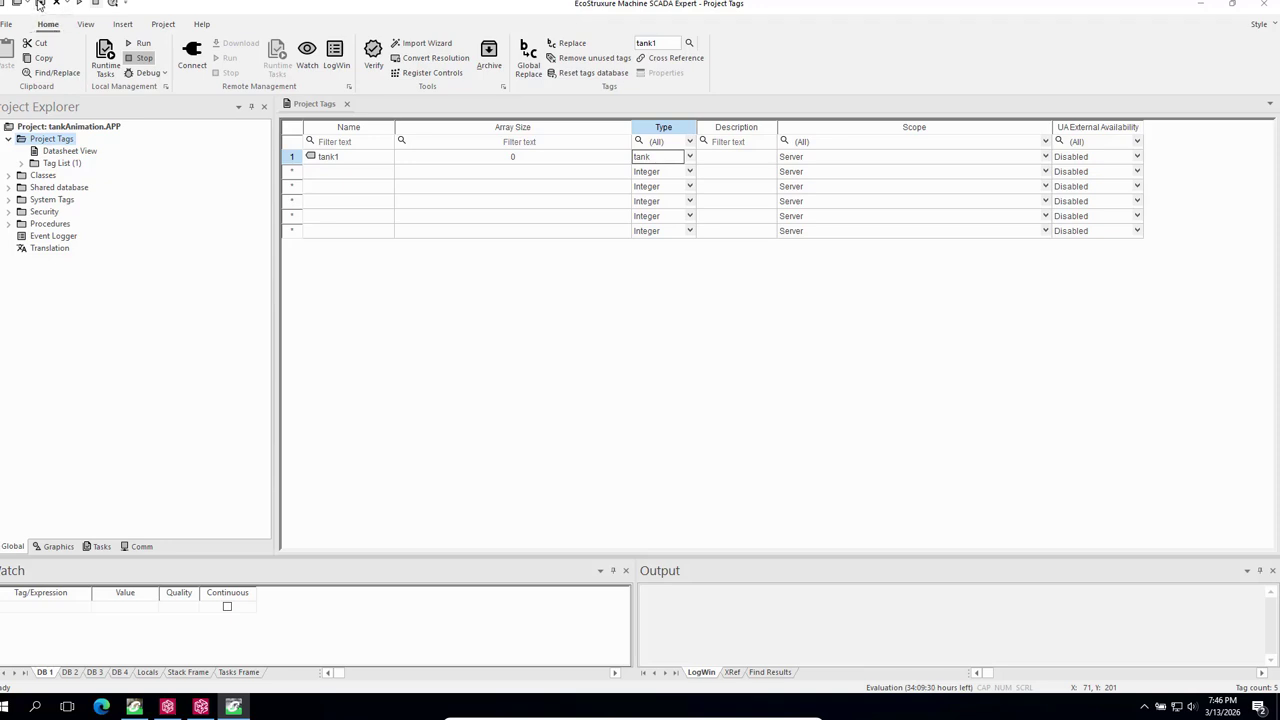
{"action": "left_click", "coordinate": [347, 104]}
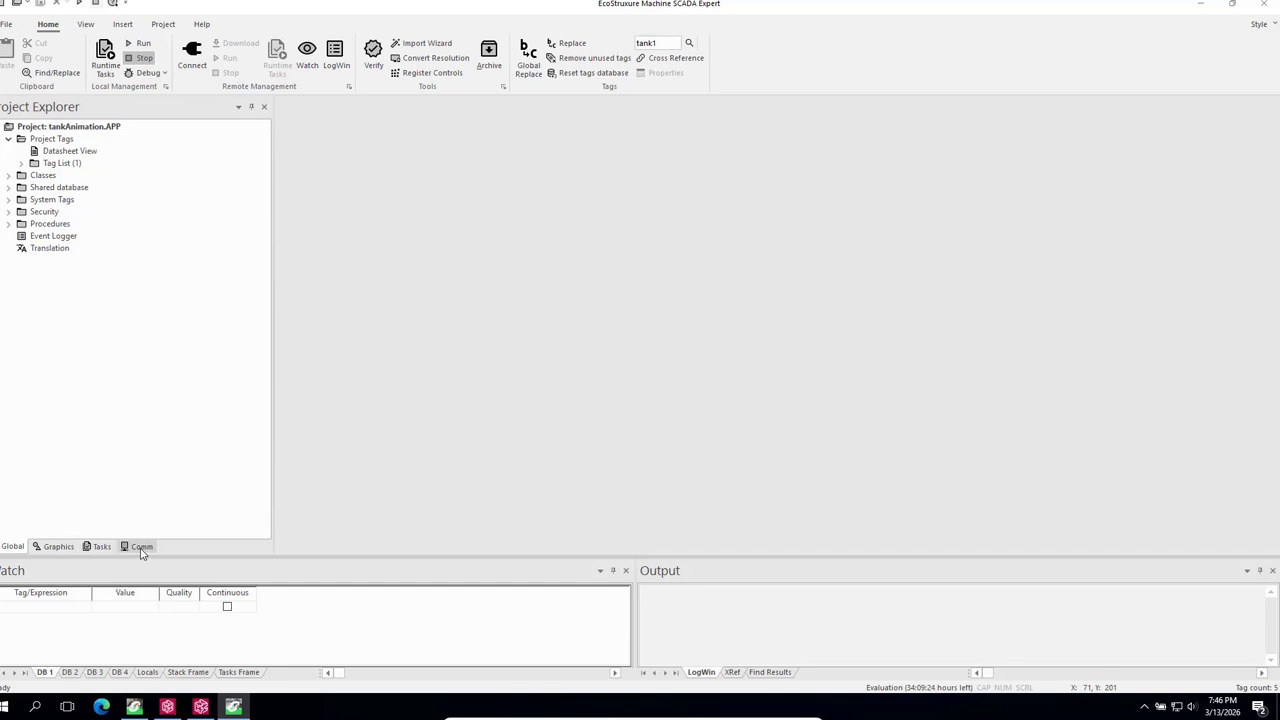
Add an OPC XML/DA connection named test, using Data Access 2.XX on localhost with server Schneider-Aut.OFS.2.
{"action": "left_click", "coordinate": [141, 548]}
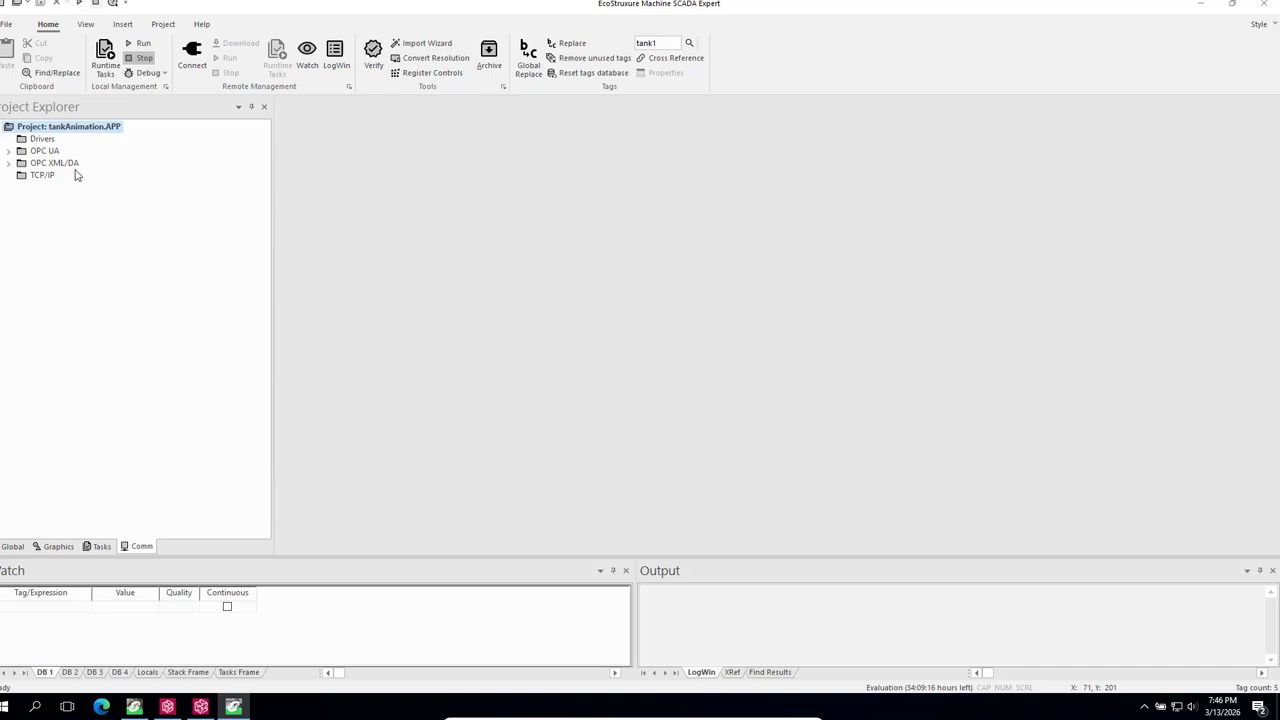
{"action": "left_click", "coordinate": [9, 165]}
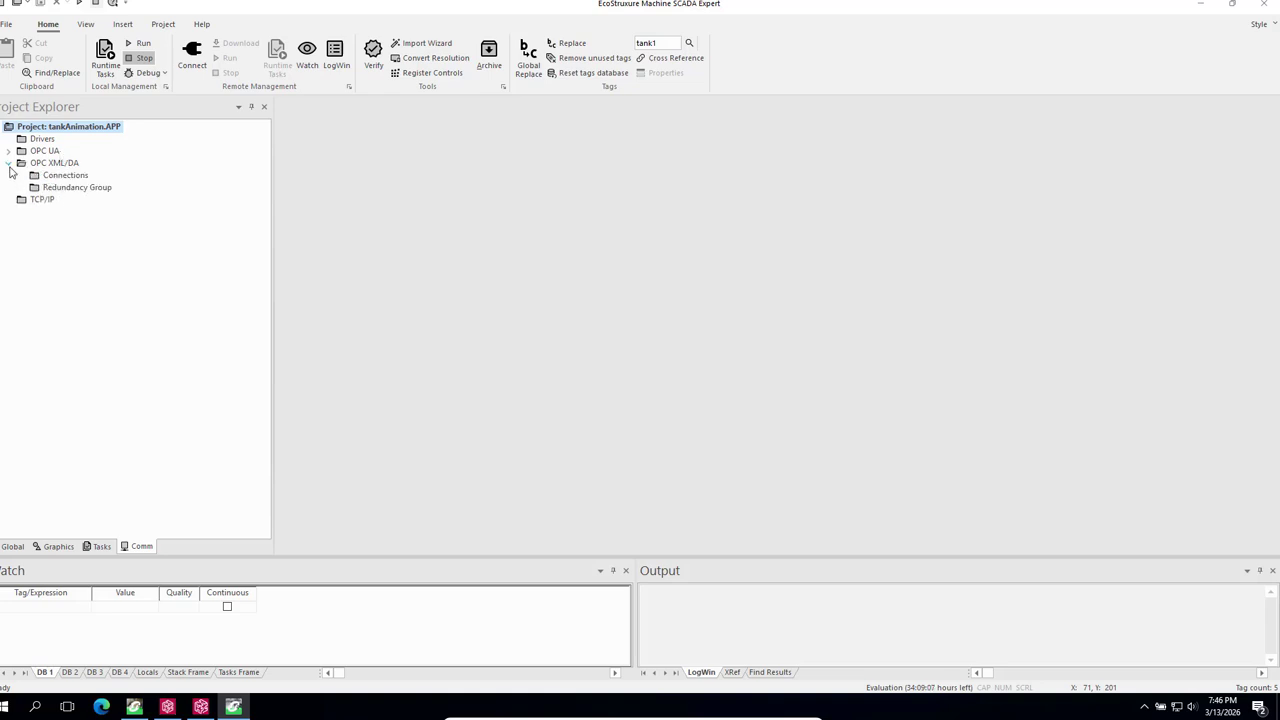
{"action": "left_click", "coordinate": [66, 176]}
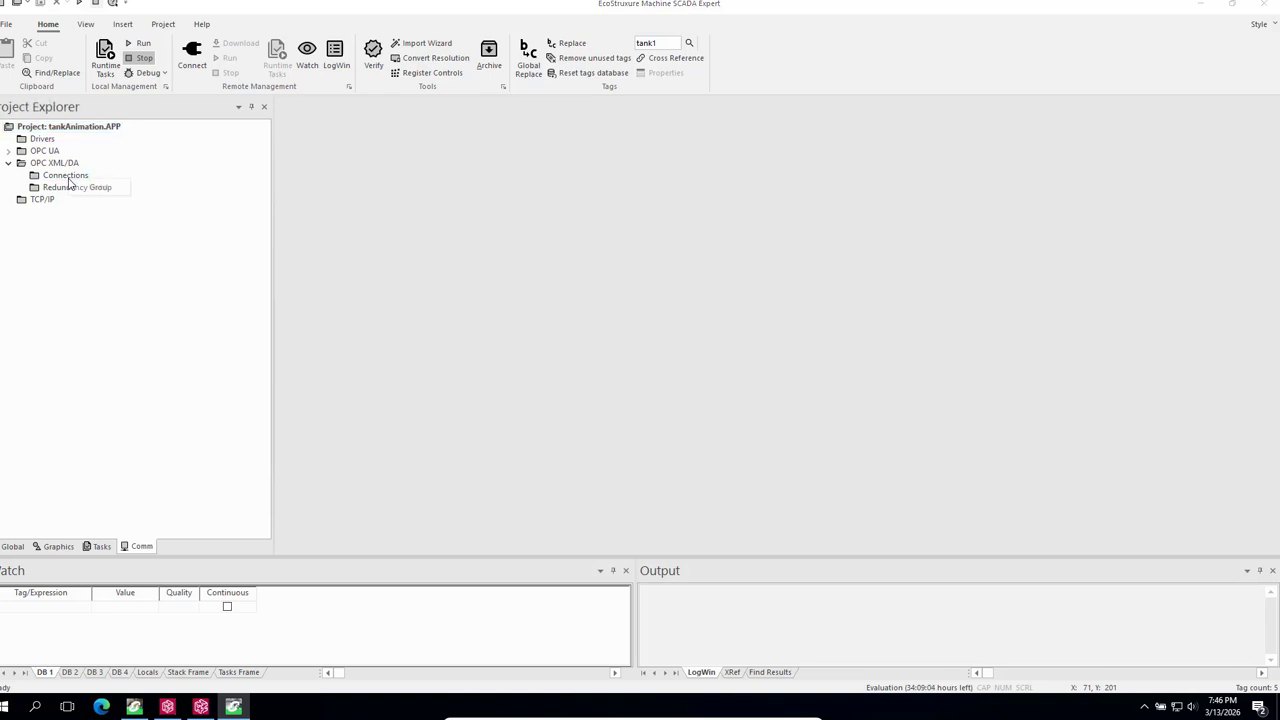
{"action": "right_click", "coordinate": [70, 180]}
{"action": "left_click", "coordinate": [96, 189]}
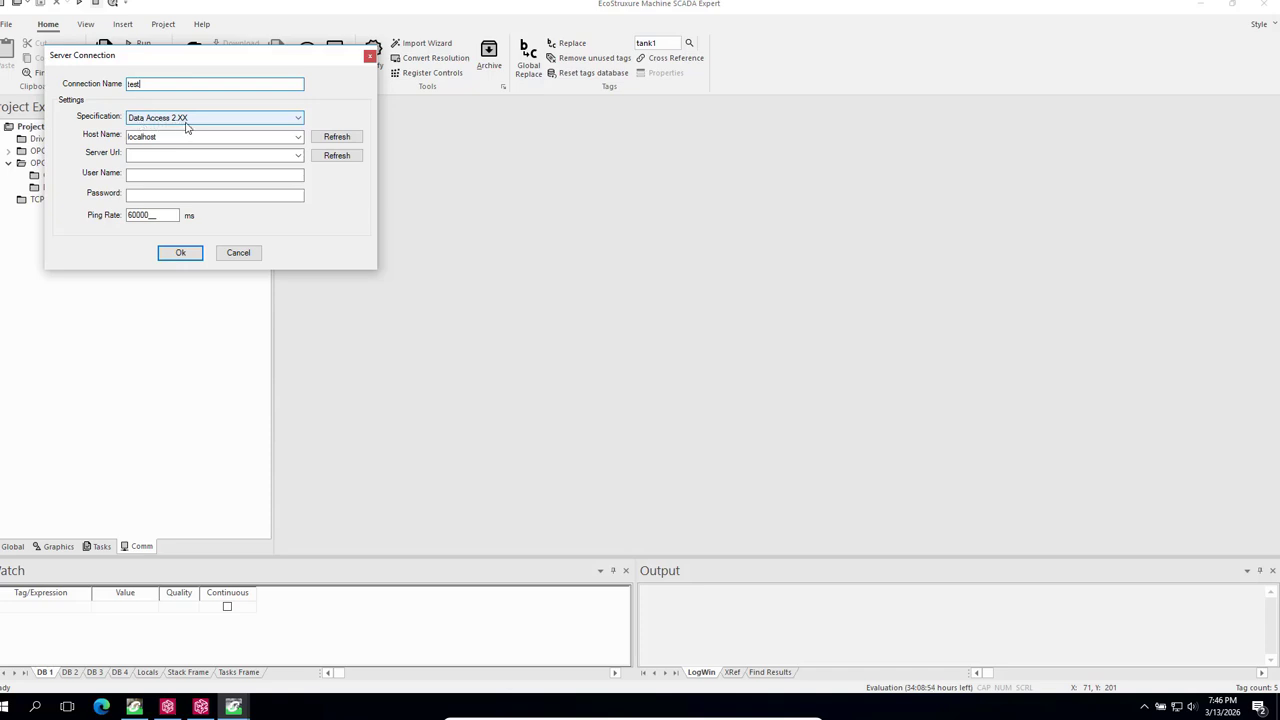
{"action": "left_click", "coordinate": [298, 156]}
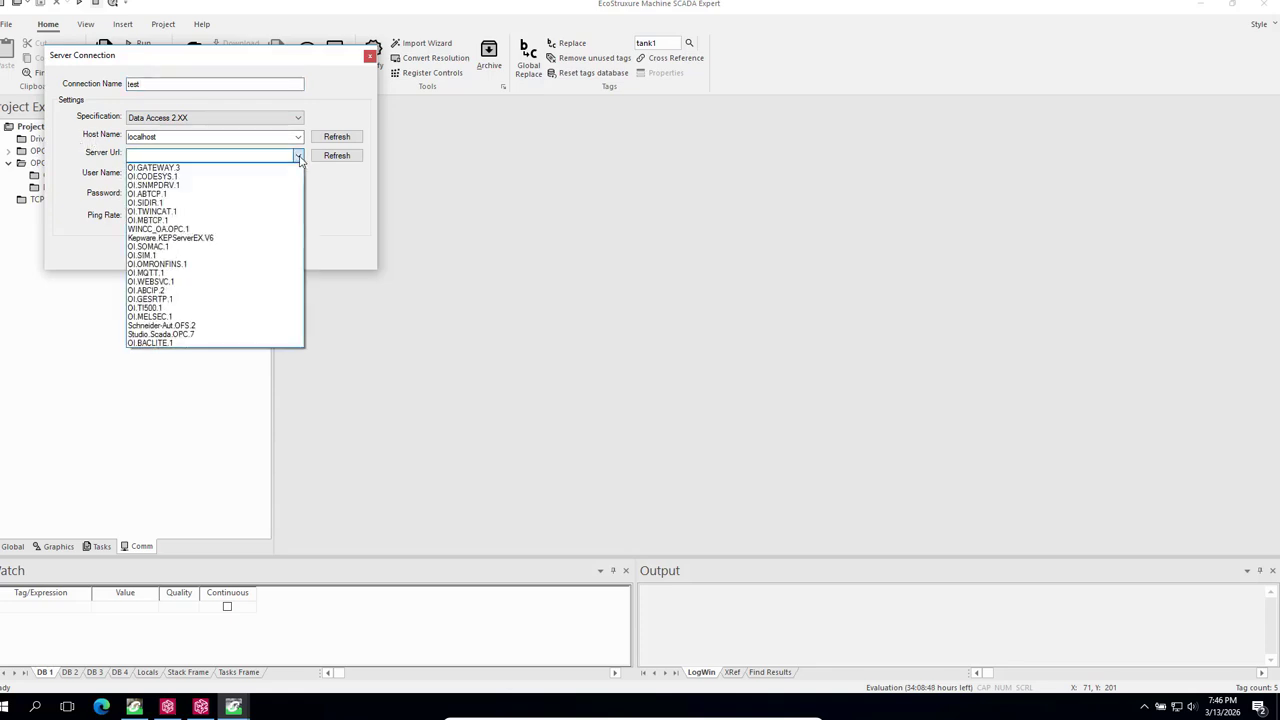
{"action": "left_click", "coordinate": [195, 326]}
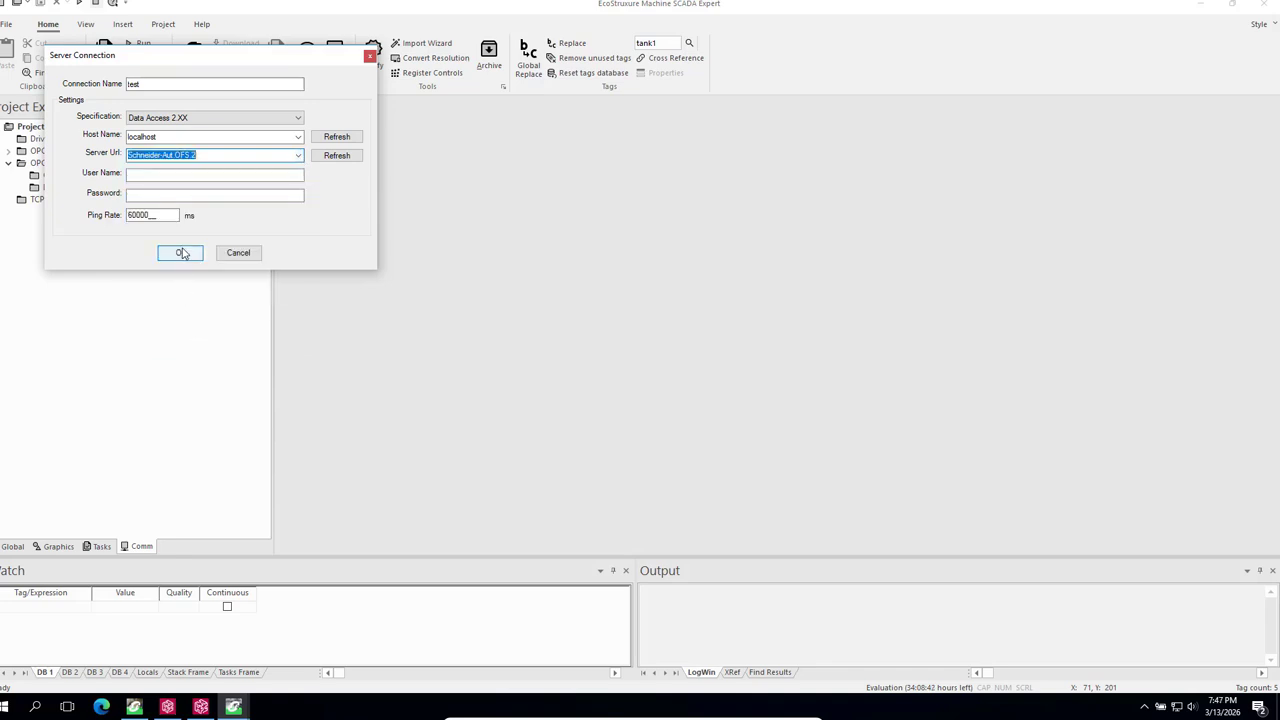
{"action": "left_click", "coordinate": [330, 136]}
{"action": "left_click", "coordinate": [179, 253]}
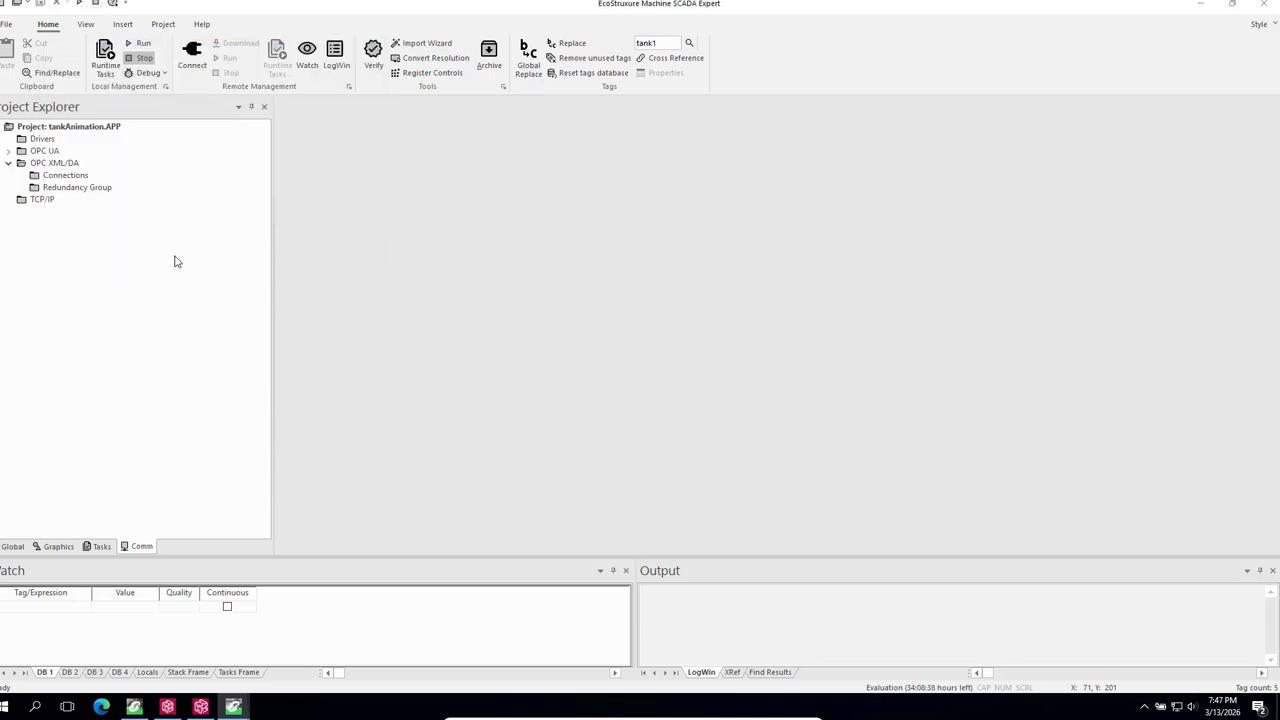
Insert a new OPC XML/DA sheet with the description tanksLevel and assign it the test connection.
{"action": "left_click", "coordinate": [55, 166]}
{"action": "left_click", "coordinate": [22, 176]}
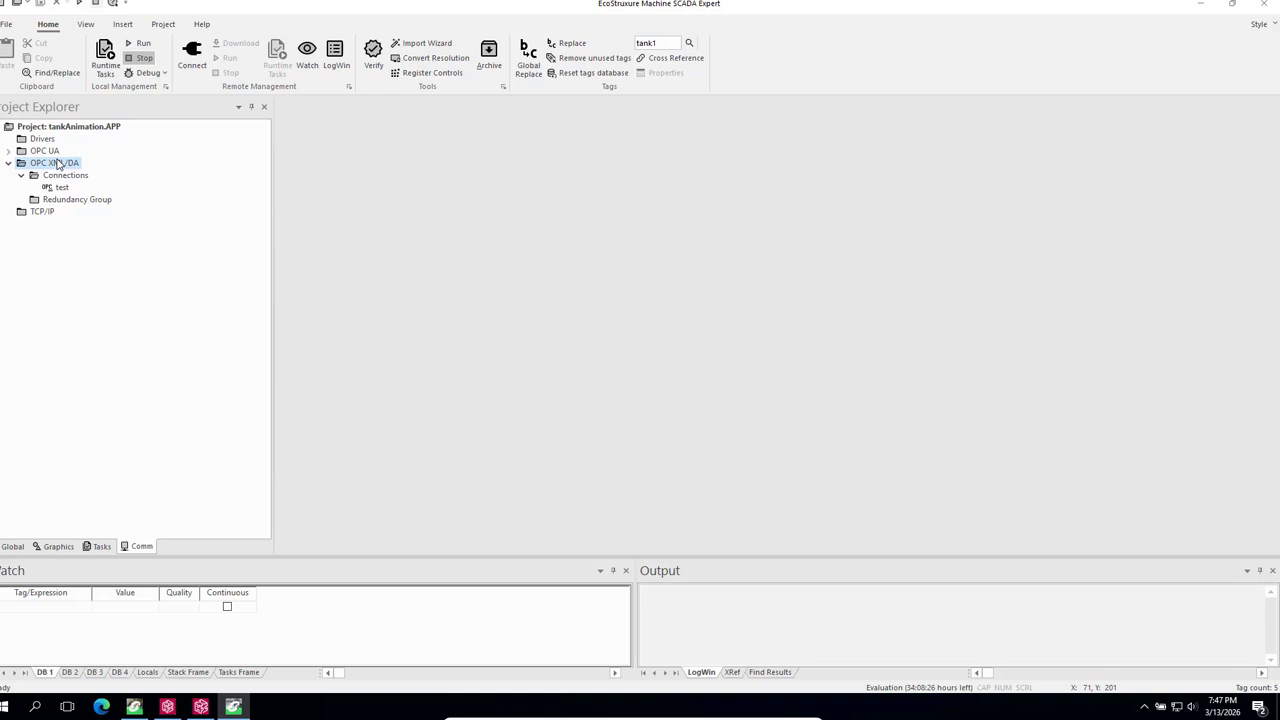
{"action": "double_click", "coordinate": [57, 164]}
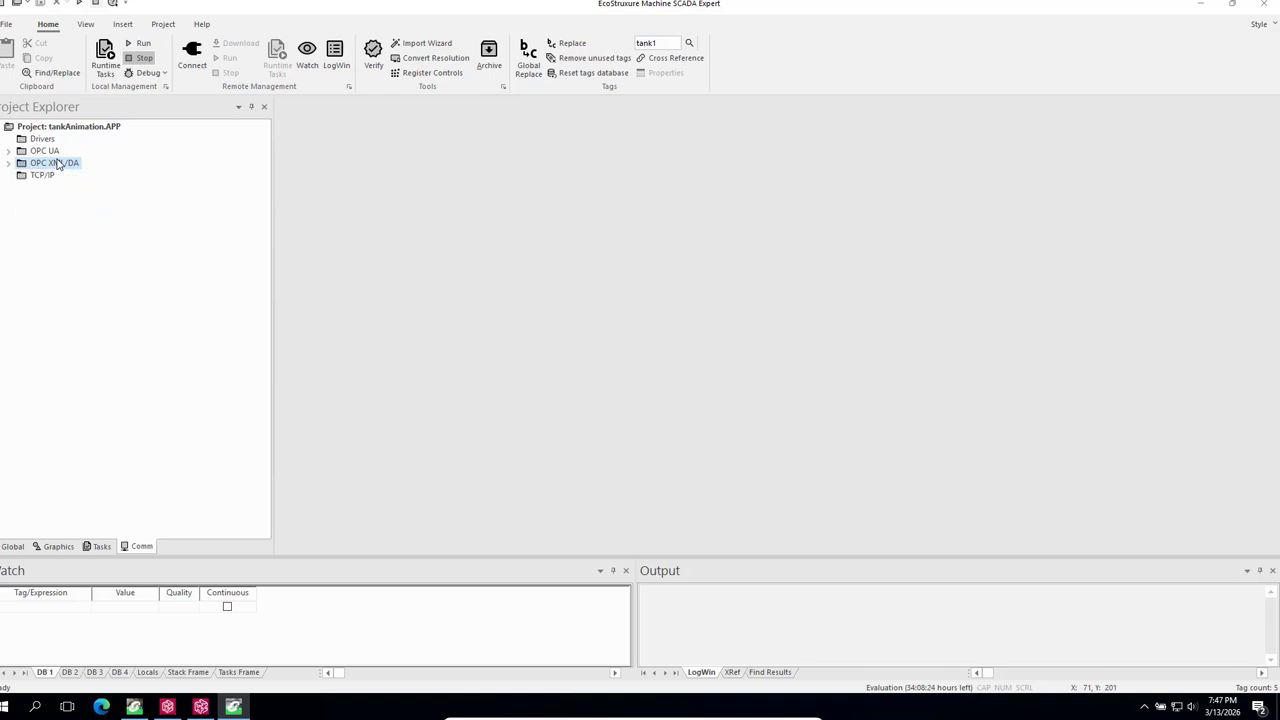
{"action": "double_click", "coordinate": [57, 164]}
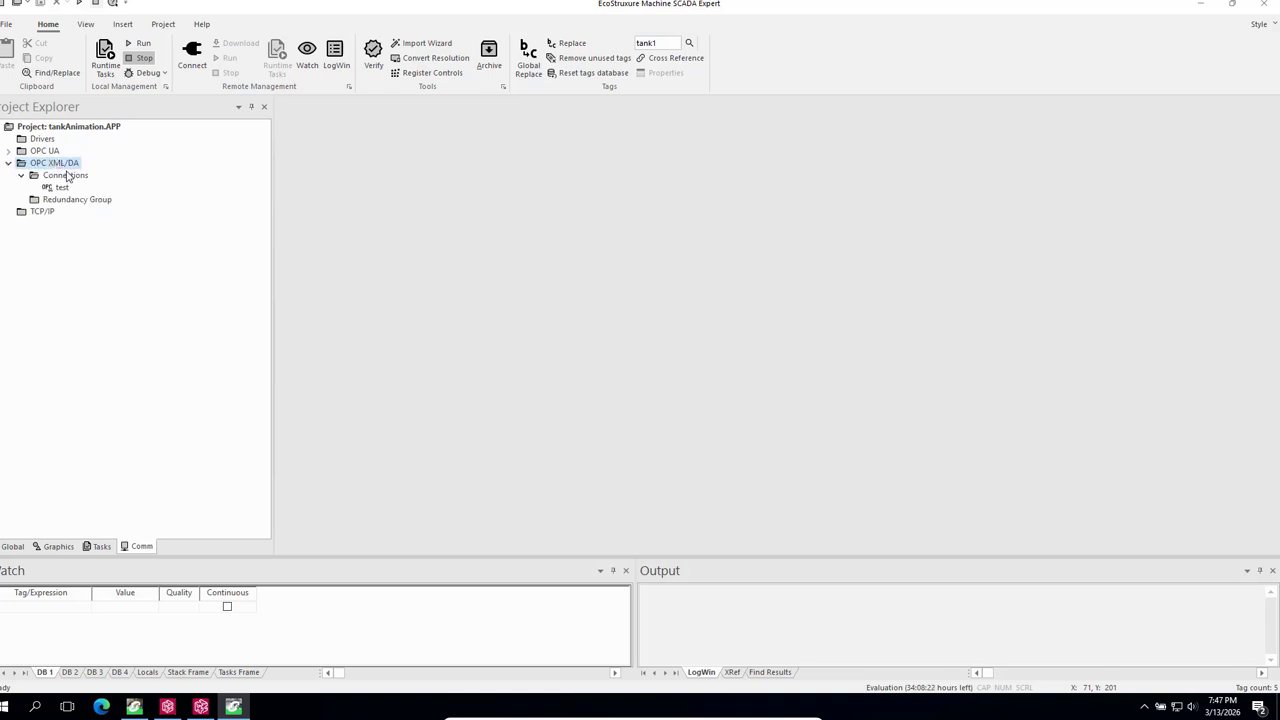
{"action": "right_click", "coordinate": [63, 167]}
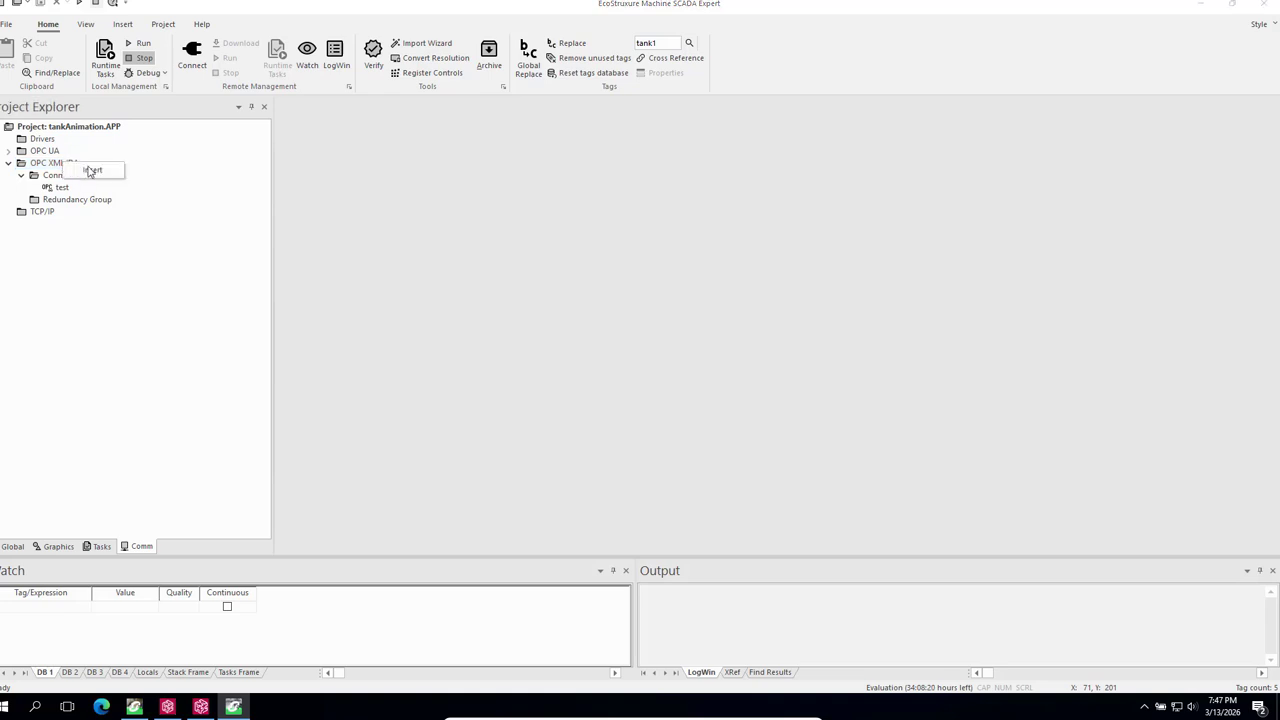
{"action": "left_click", "coordinate": [92, 174]}
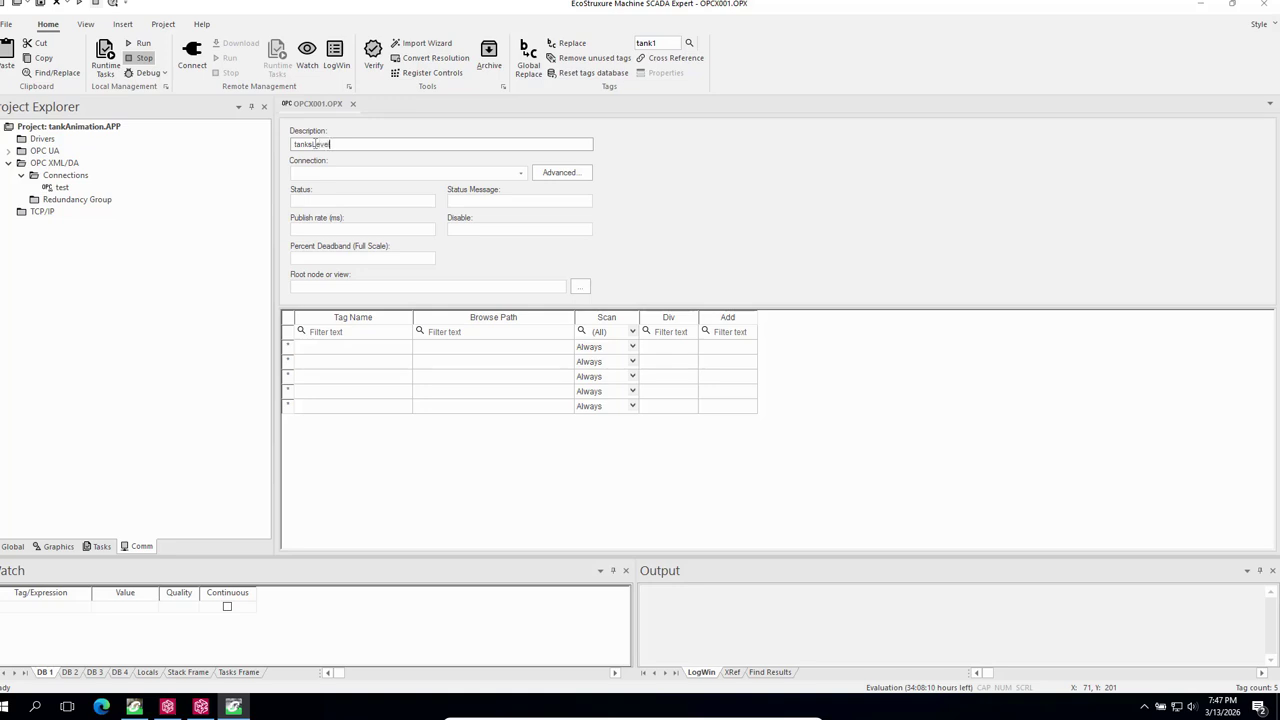
{"action": "left_click", "coordinate": [520, 176]}
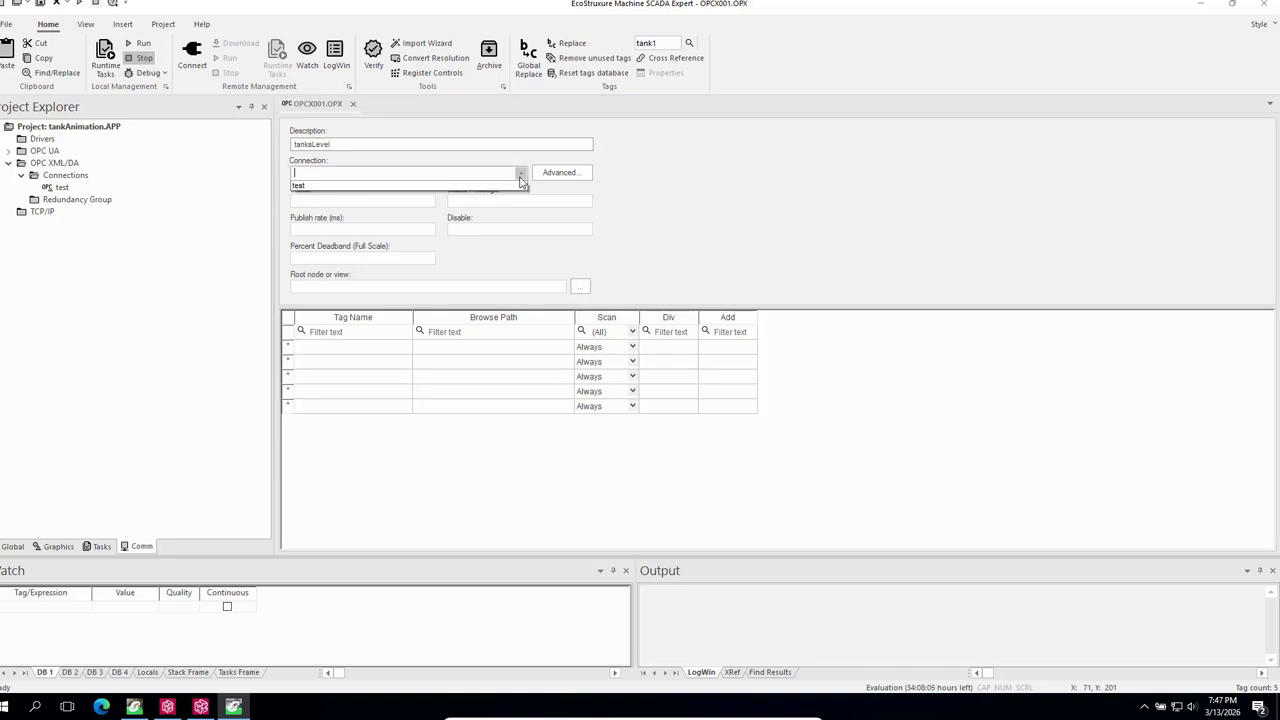
{"action": "left_click", "coordinate": [309, 188]}
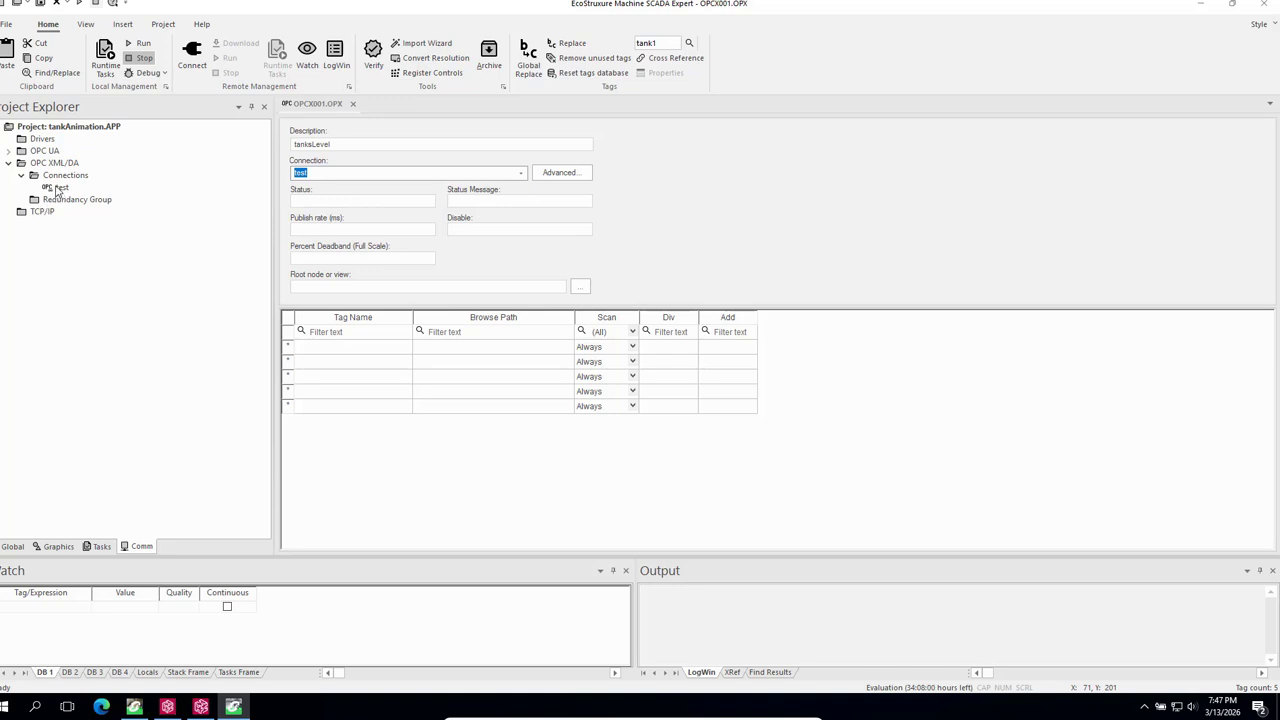
Set the OPC sheet's root node to the server's test node.
{"action": "left_click", "coordinate": [344, 288]}
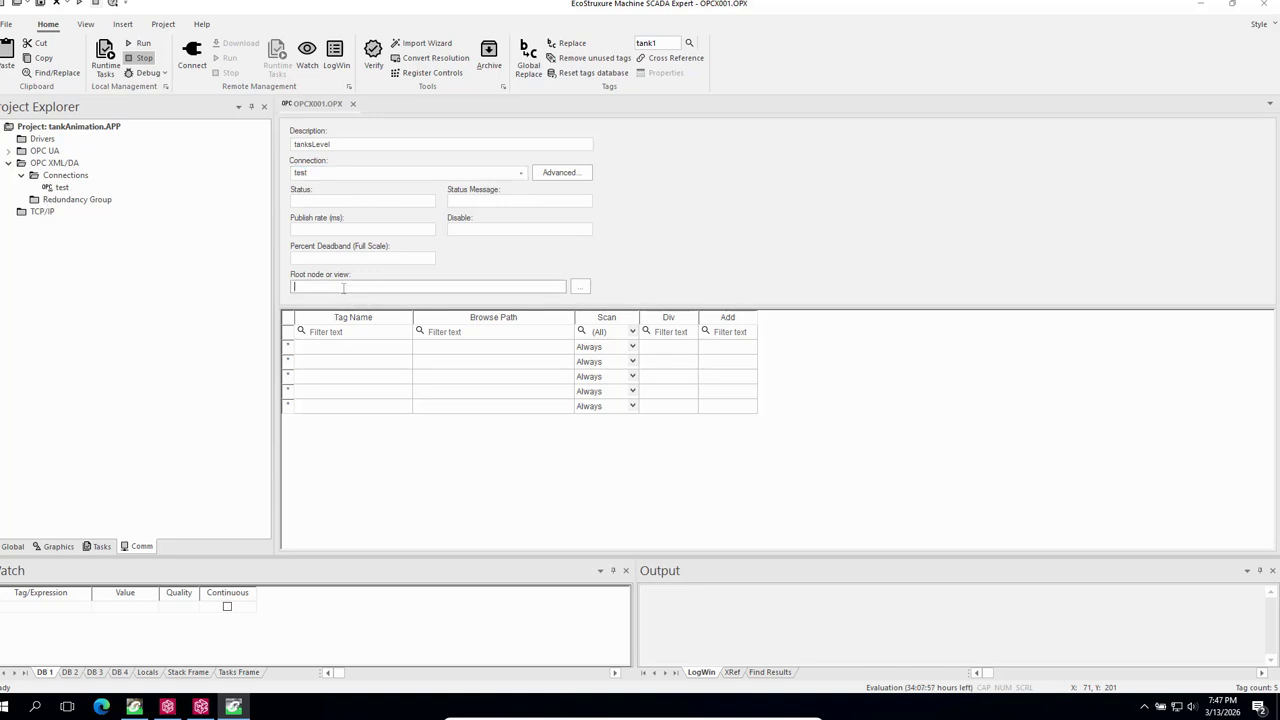
{"action": "left_click", "coordinate": [581, 287]}
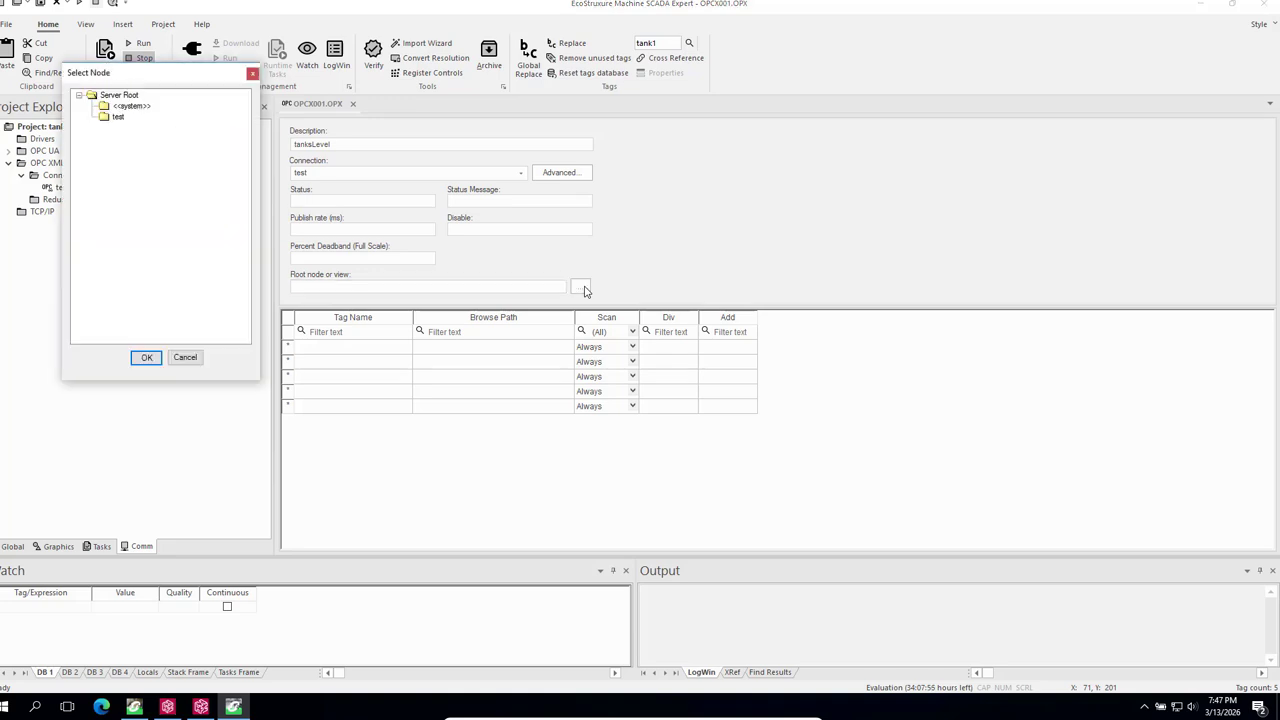
{"action": "left_click", "coordinate": [118, 118]}
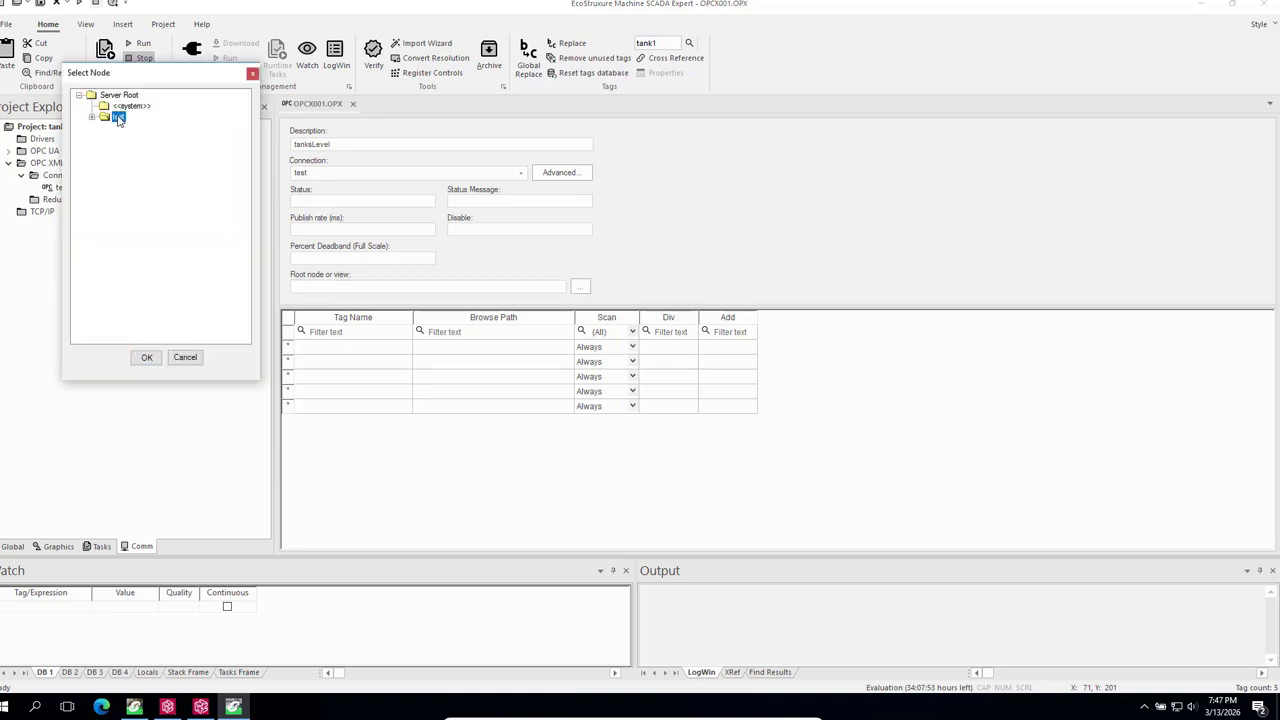
{"action": "left_click", "coordinate": [147, 360]}
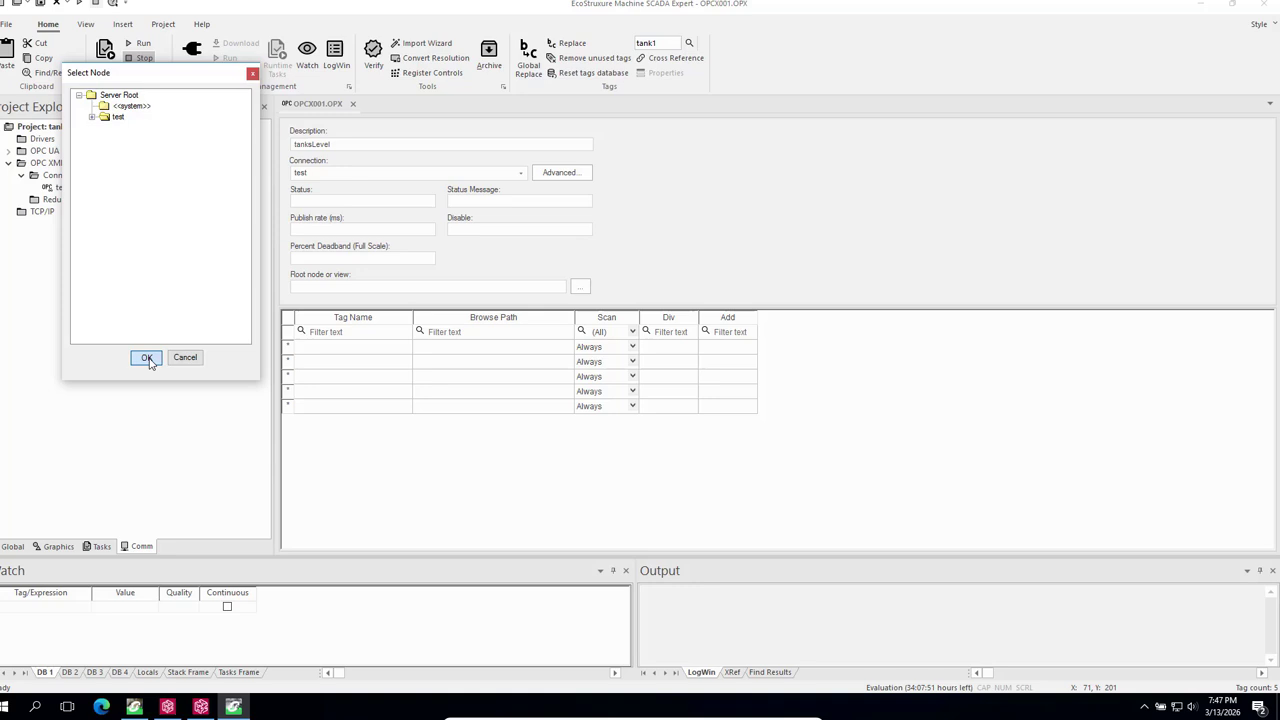
Map tank1.start to the browse path !start and tank1.stop to !stop in the OPC sheet.
{"action": "double_click", "coordinate": [308, 348]}
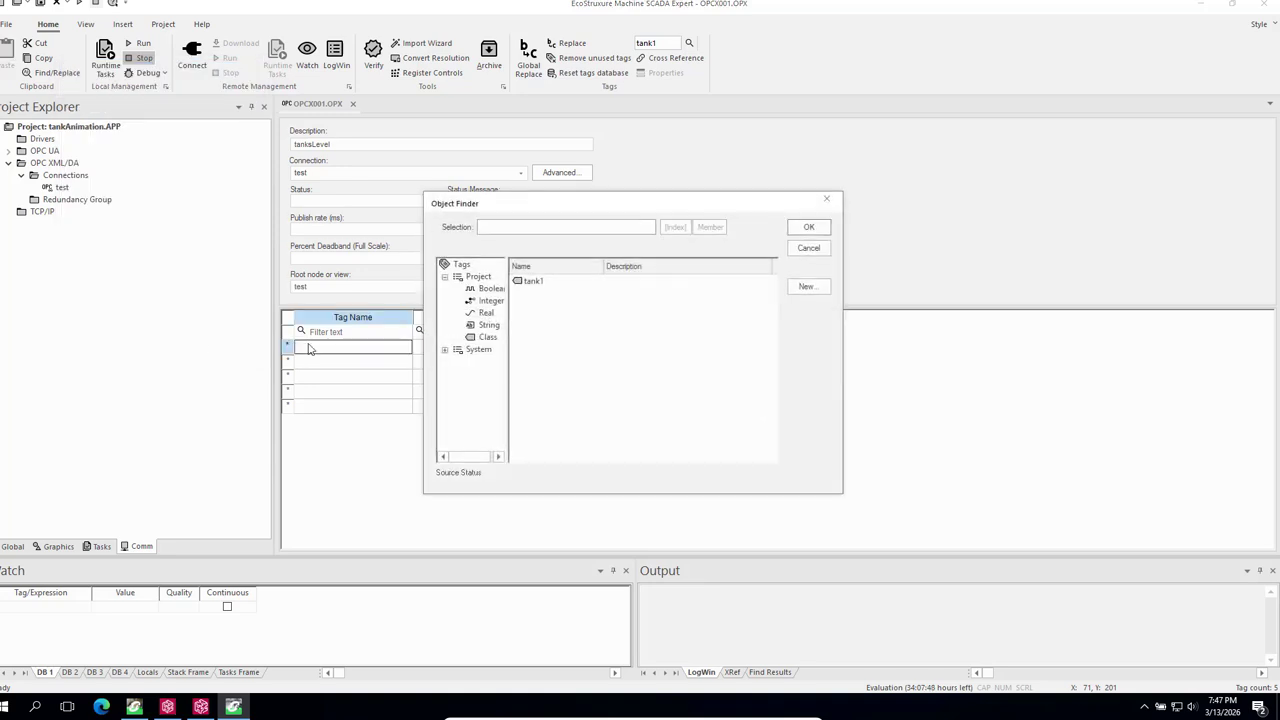
{"action": "left_click", "coordinate": [535, 282]}
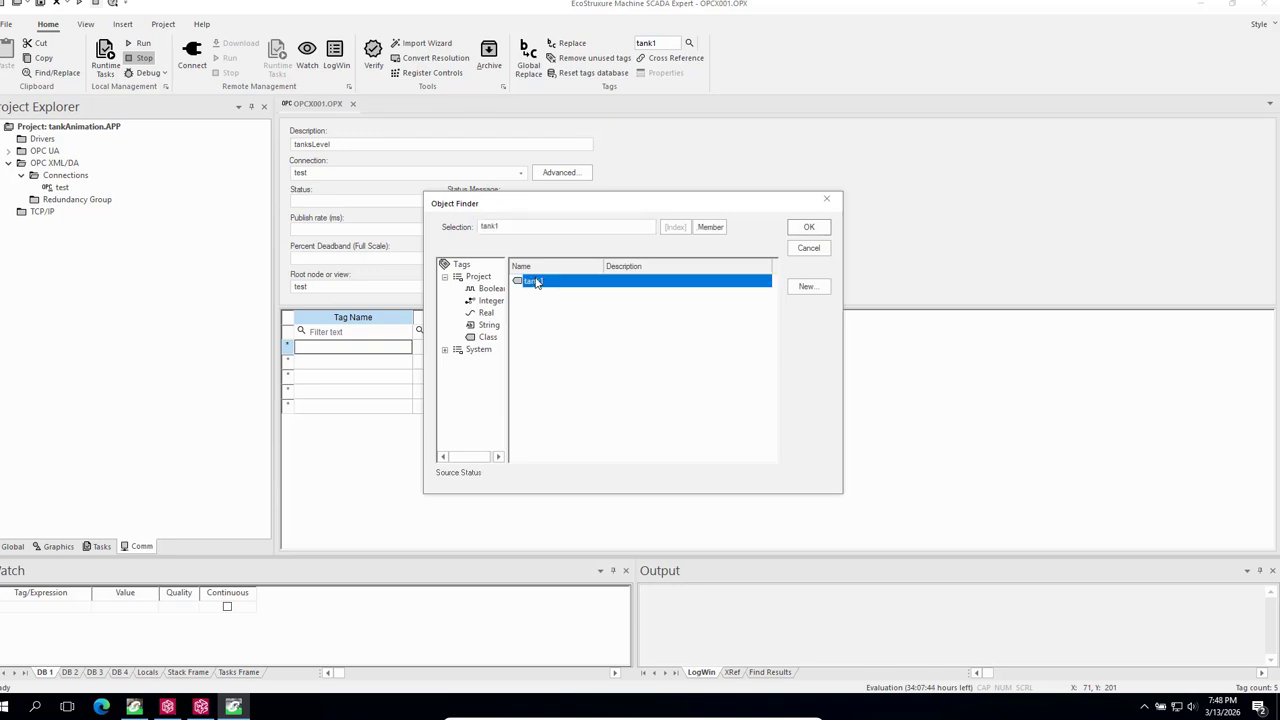
{"action": "left_click", "coordinate": [710, 227]}
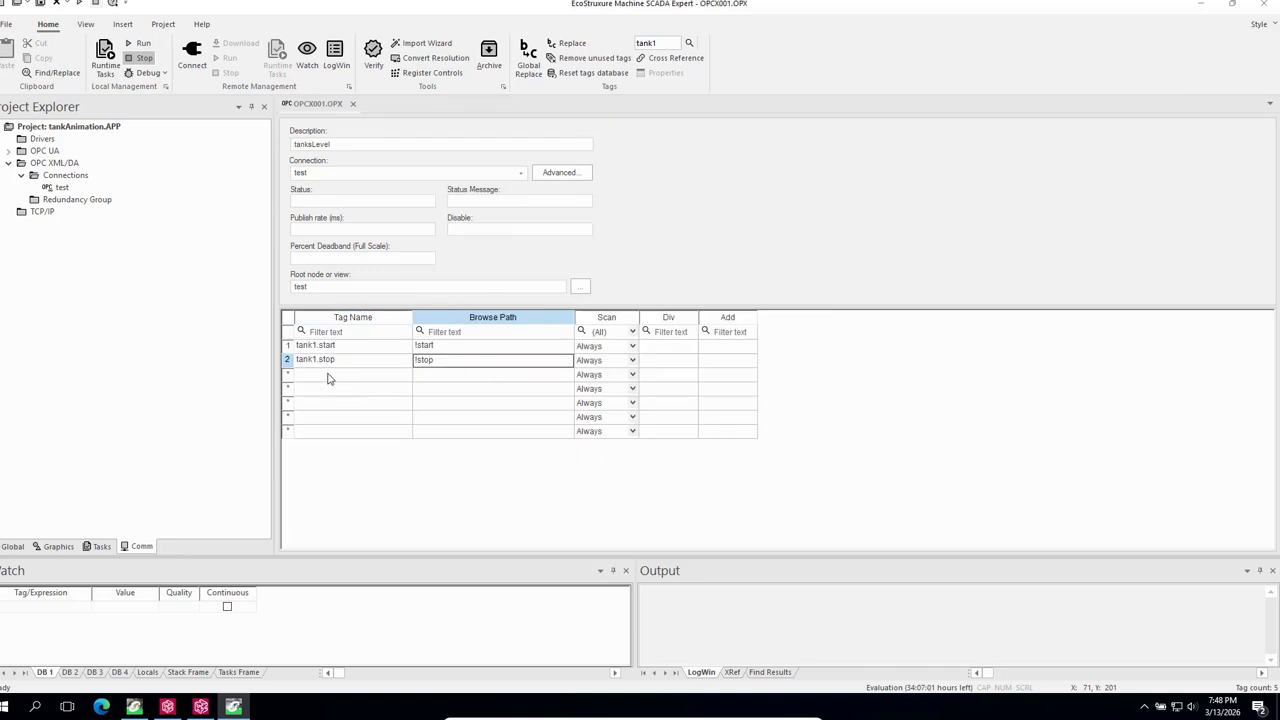
Add tank1.light as the third row of the OPC sheet and link it to the server item light.
{"action": "double_click", "coordinate": [327, 375]}
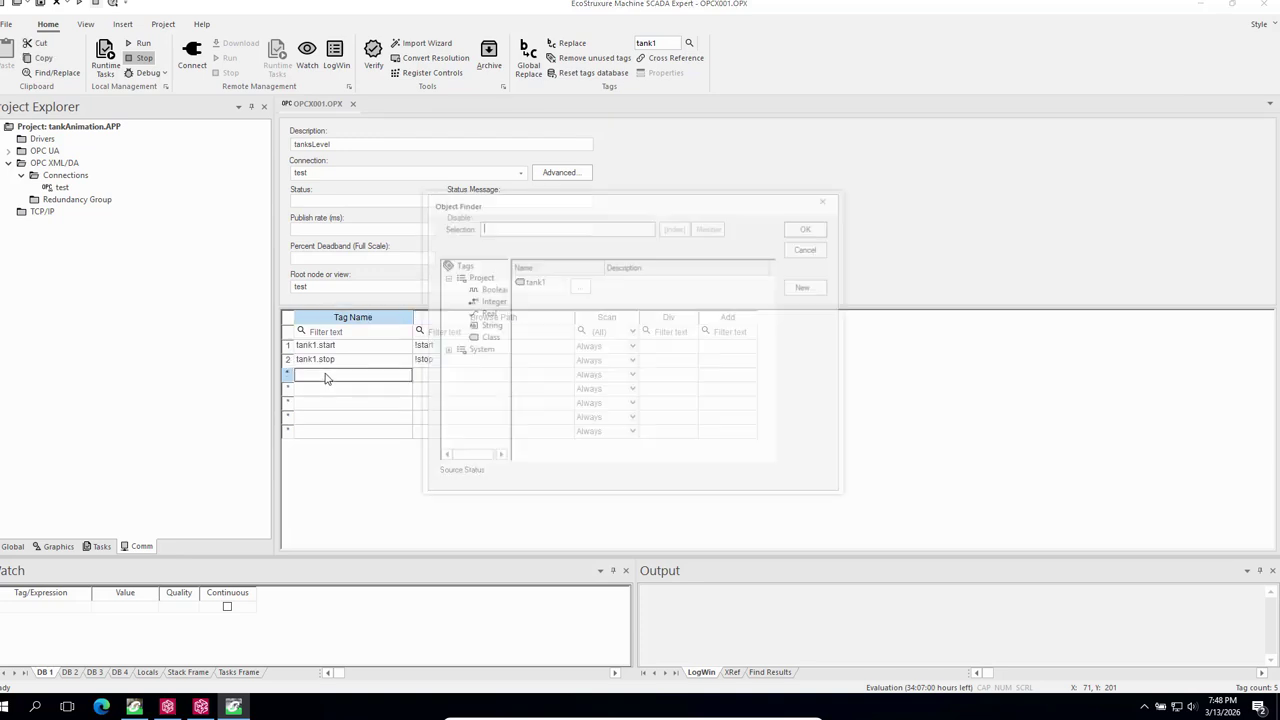
{"action": "left_click", "coordinate": [528, 285]}
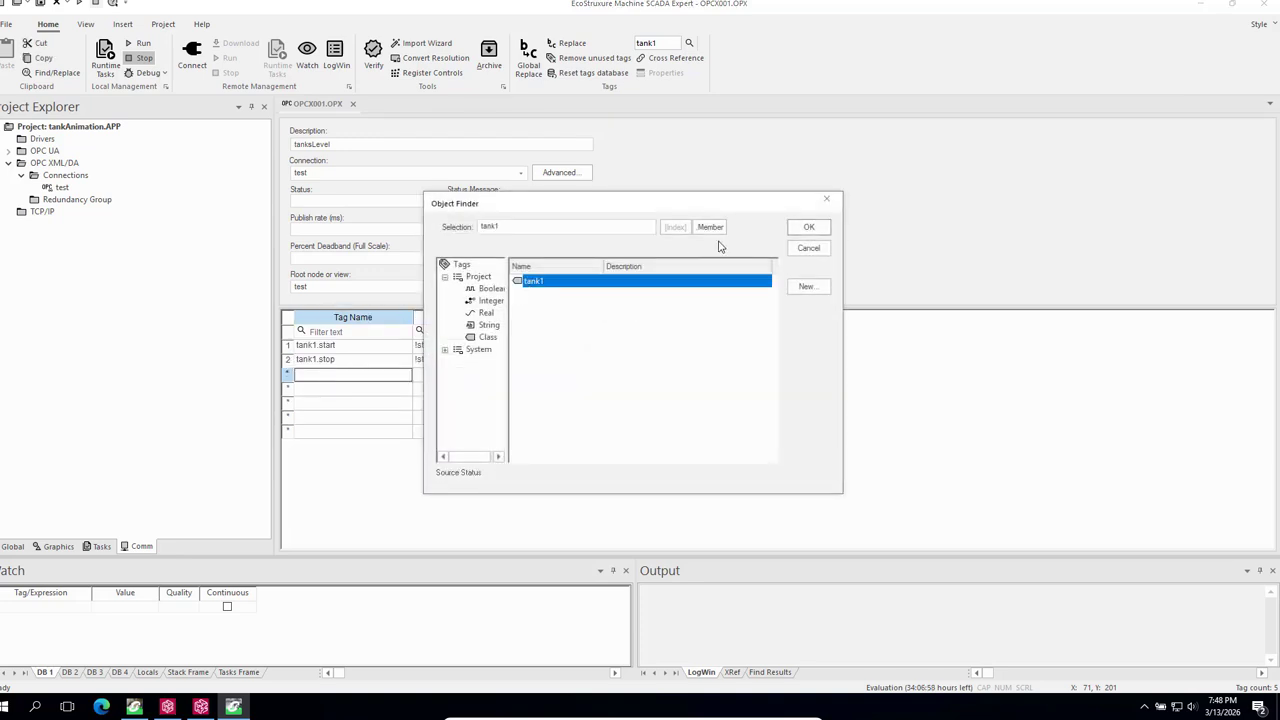
{"action": "left_click", "coordinate": [713, 229]}
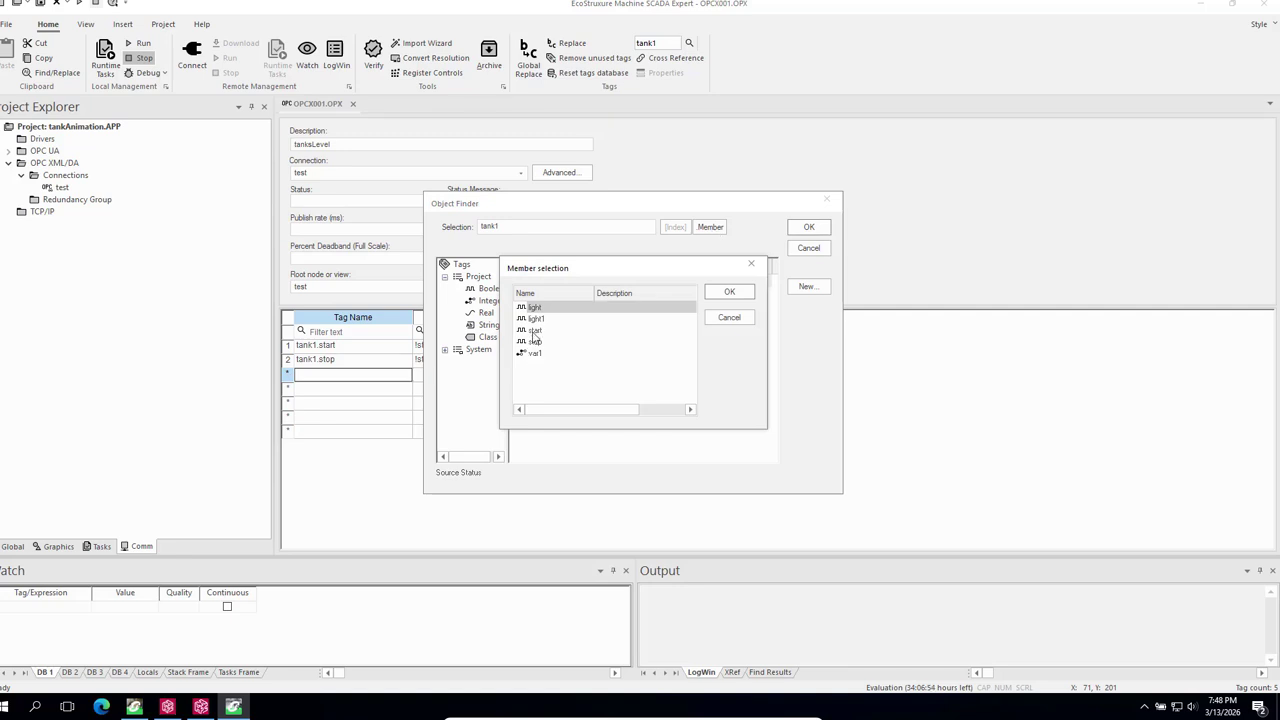
{"action": "left_click", "coordinate": [730, 292]}
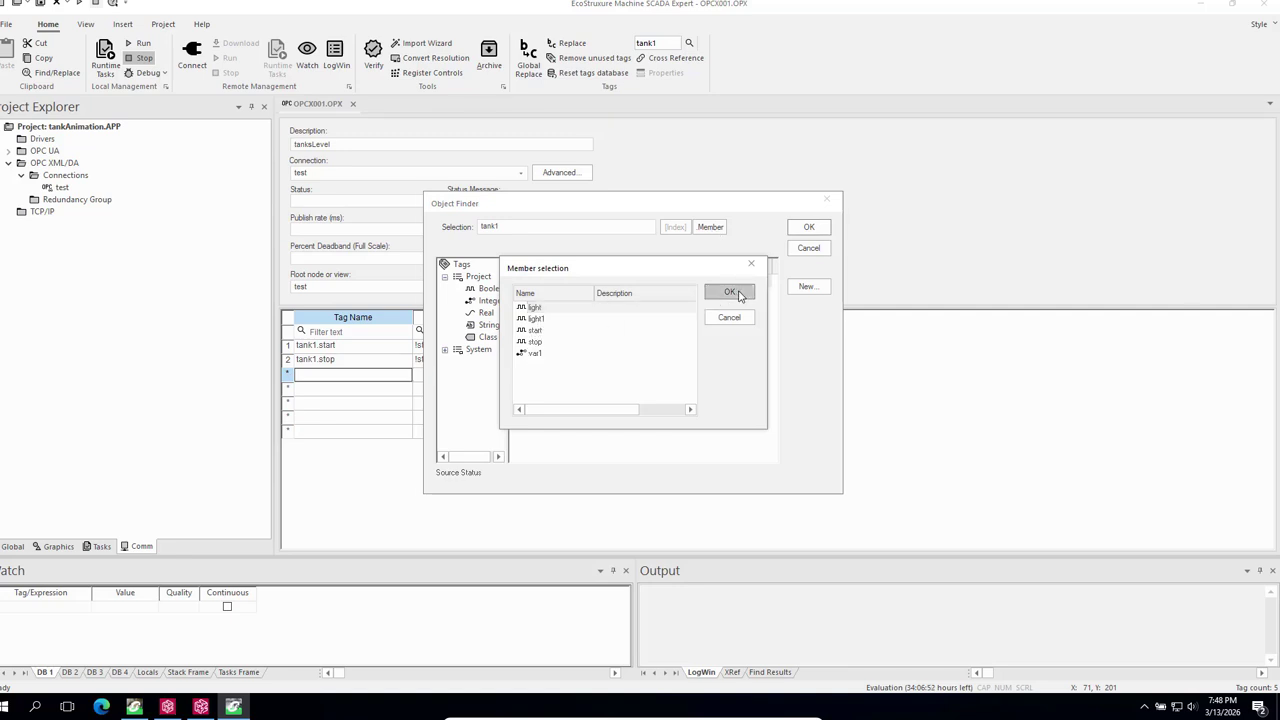
{"action": "left_click", "coordinate": [809, 229]}
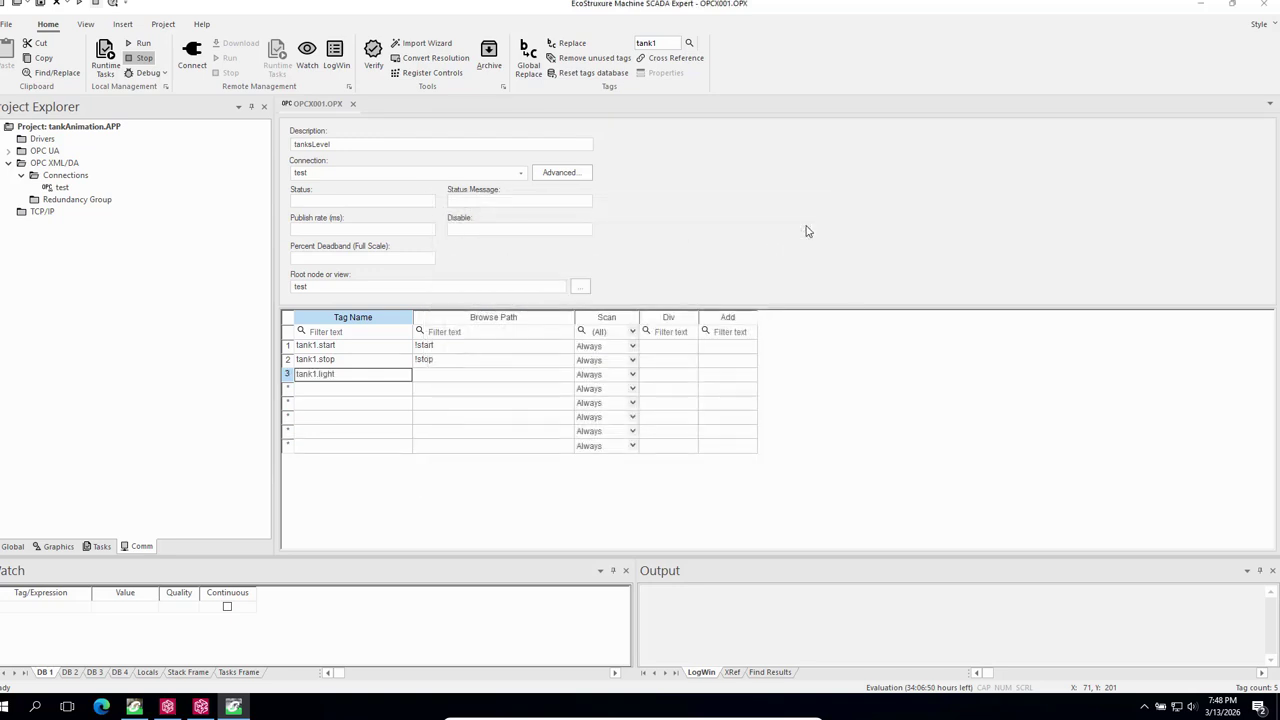
{"action": "left_click", "coordinate": [435, 377]}
{"action": "double_click", "coordinate": [435, 377]}
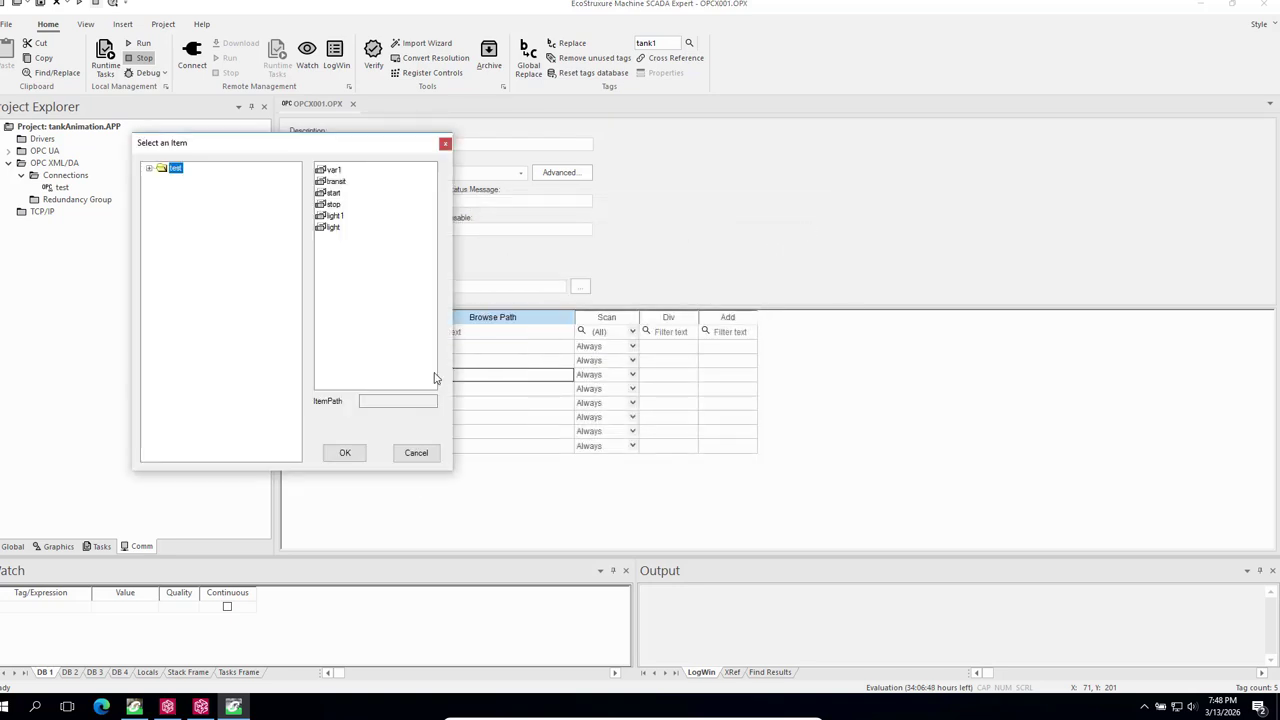
{"action": "left_click", "coordinate": [334, 228]}
{"action": "left_click", "coordinate": [345, 455]}
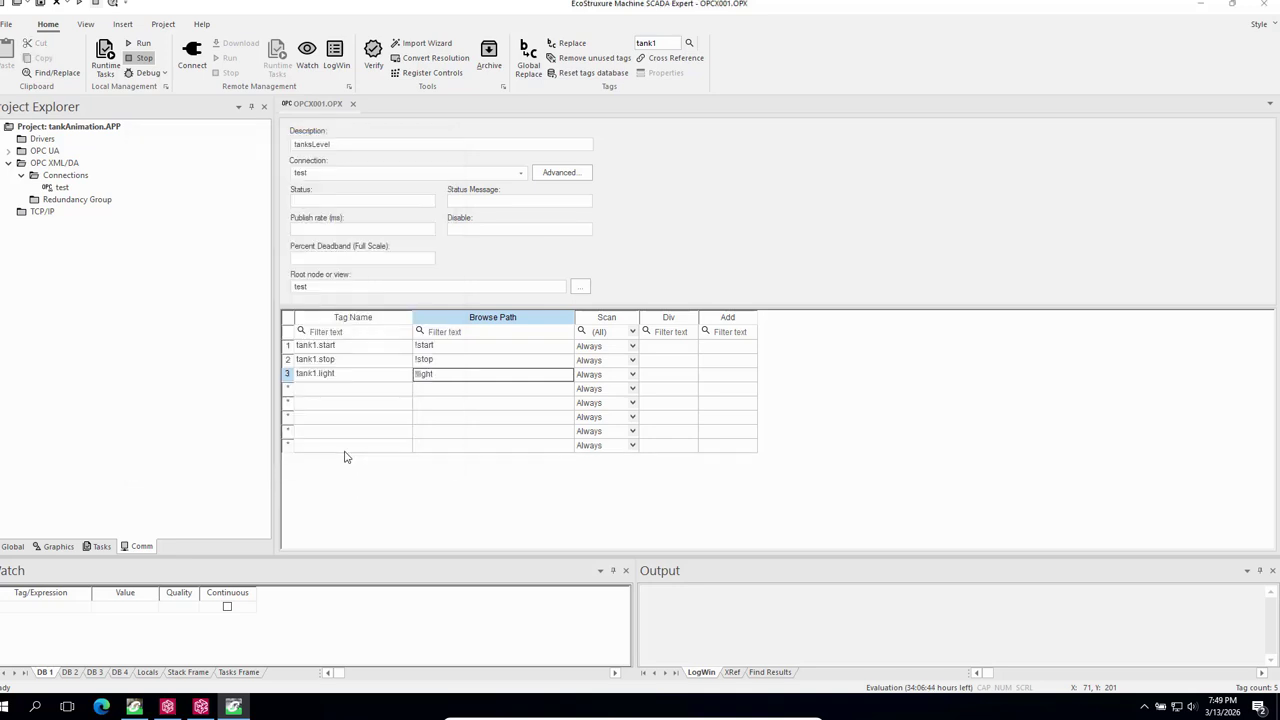
Add tank1.light1 as the fourth row of the OPC sheet and link it to the server item light1.
{"action": "left_click", "coordinate": [310, 390]}
{"action": "double_click", "coordinate": [310, 390]}
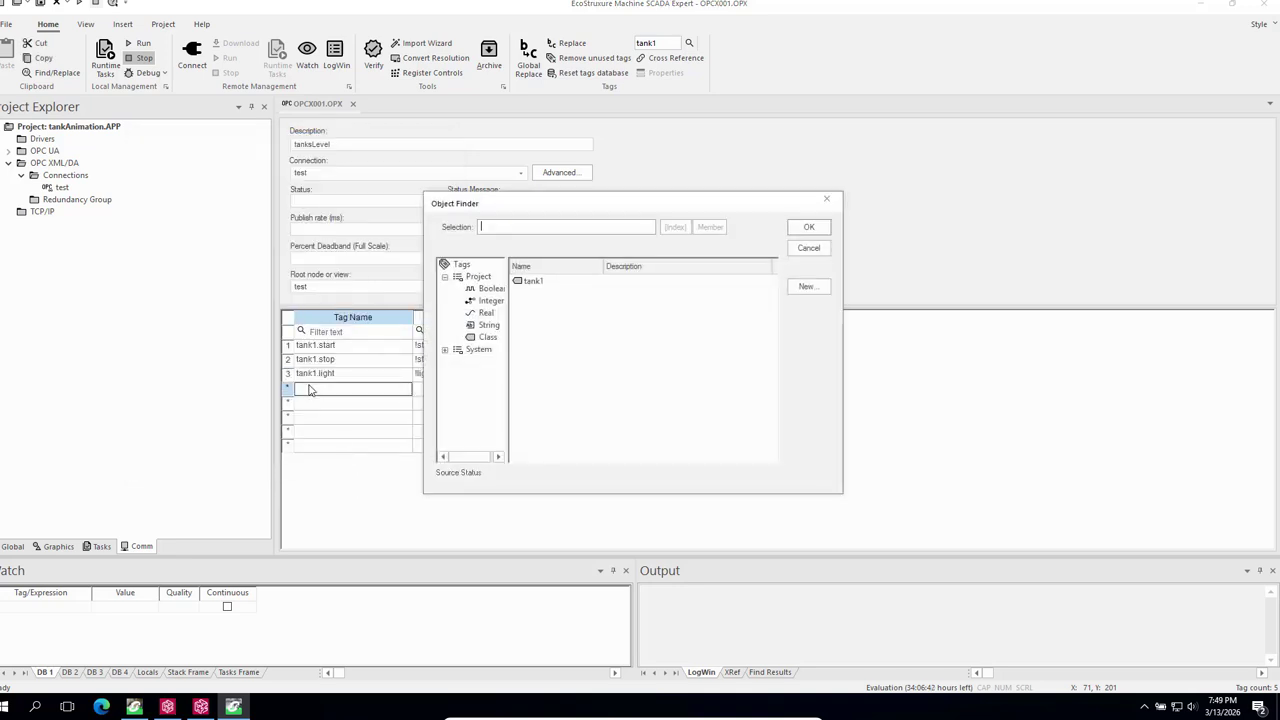
{"action": "left_click", "coordinate": [533, 281]}
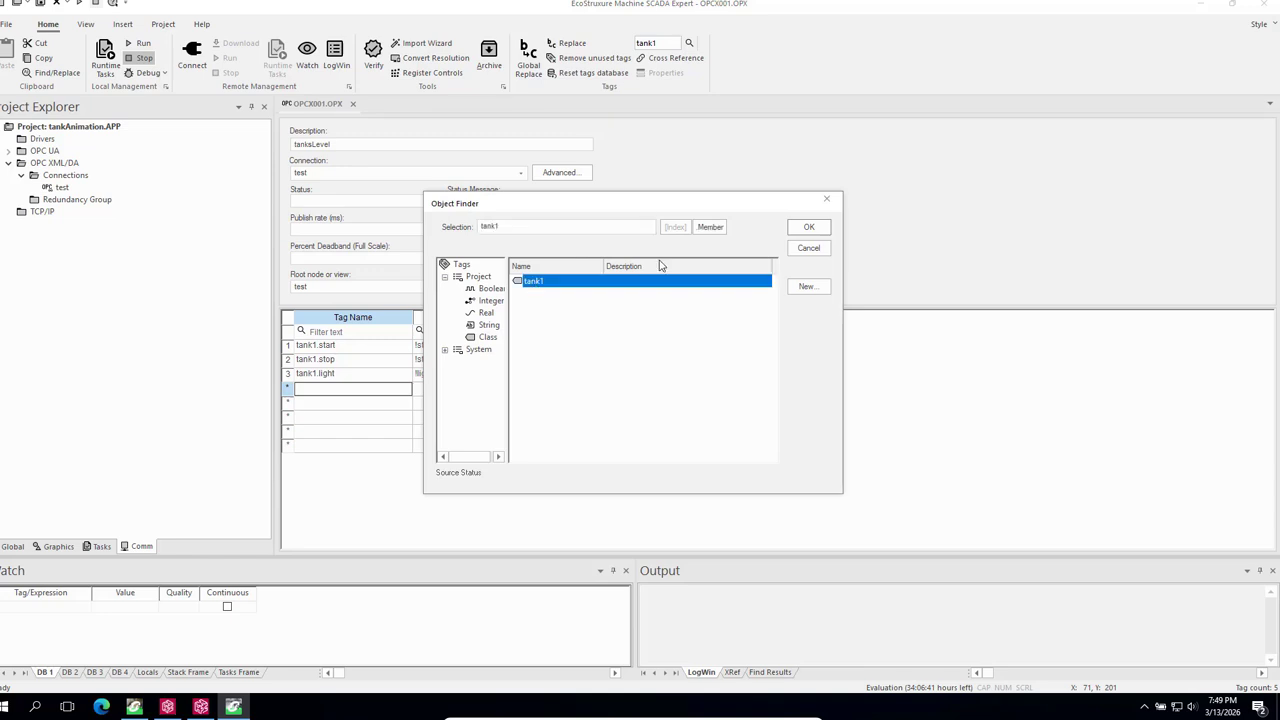
{"action": "left_click", "coordinate": [710, 227]}
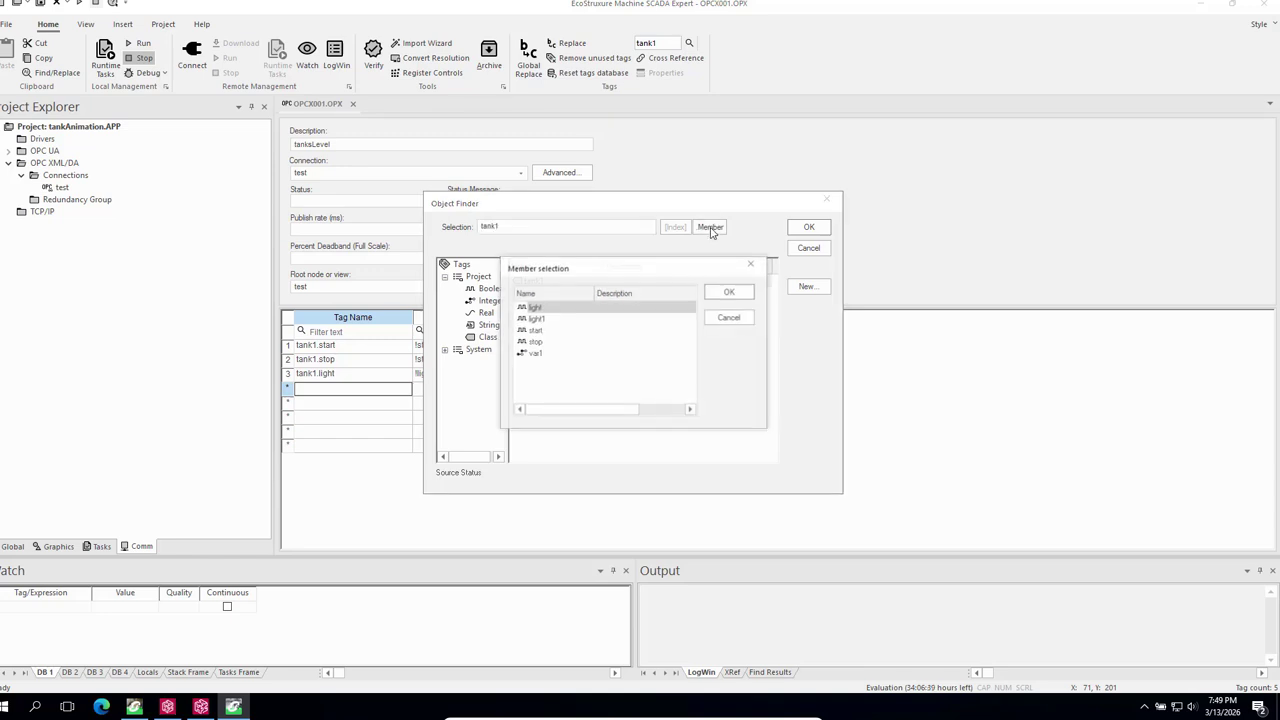
{"action": "left_click", "coordinate": [537, 320]}
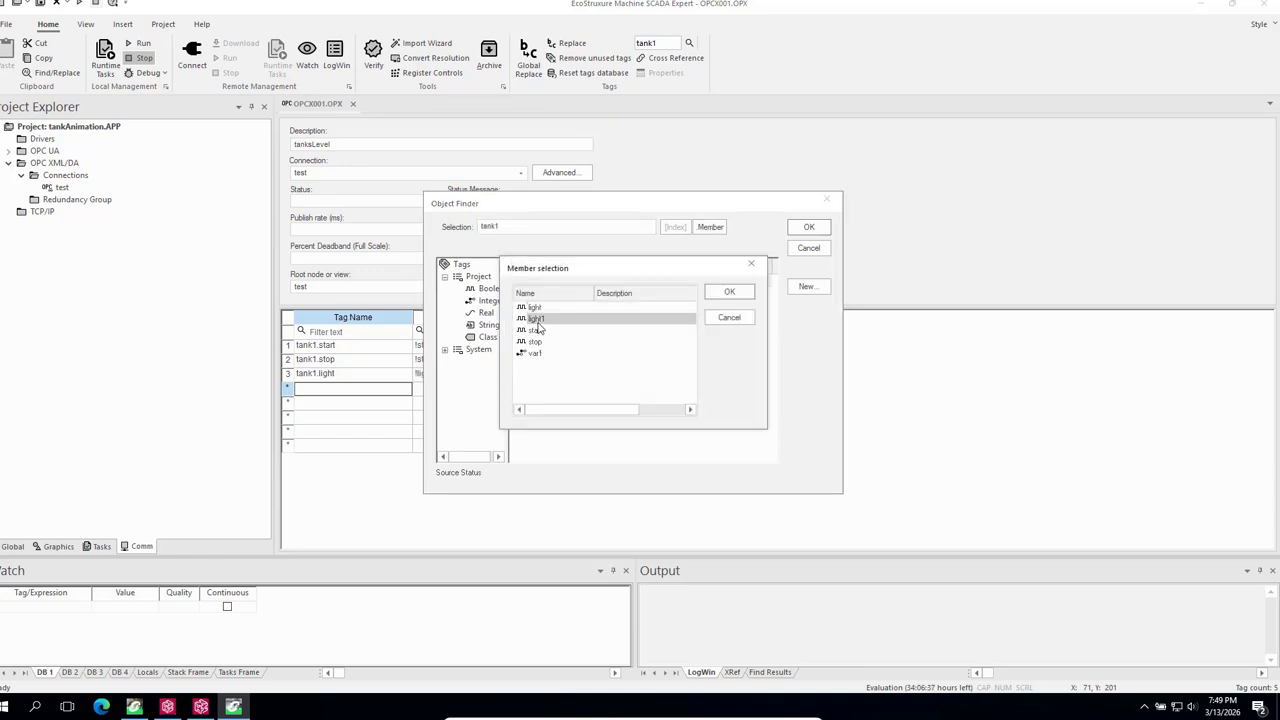
{"action": "left_click", "coordinate": [730, 293]}
{"action": "left_click", "coordinate": [812, 227]}
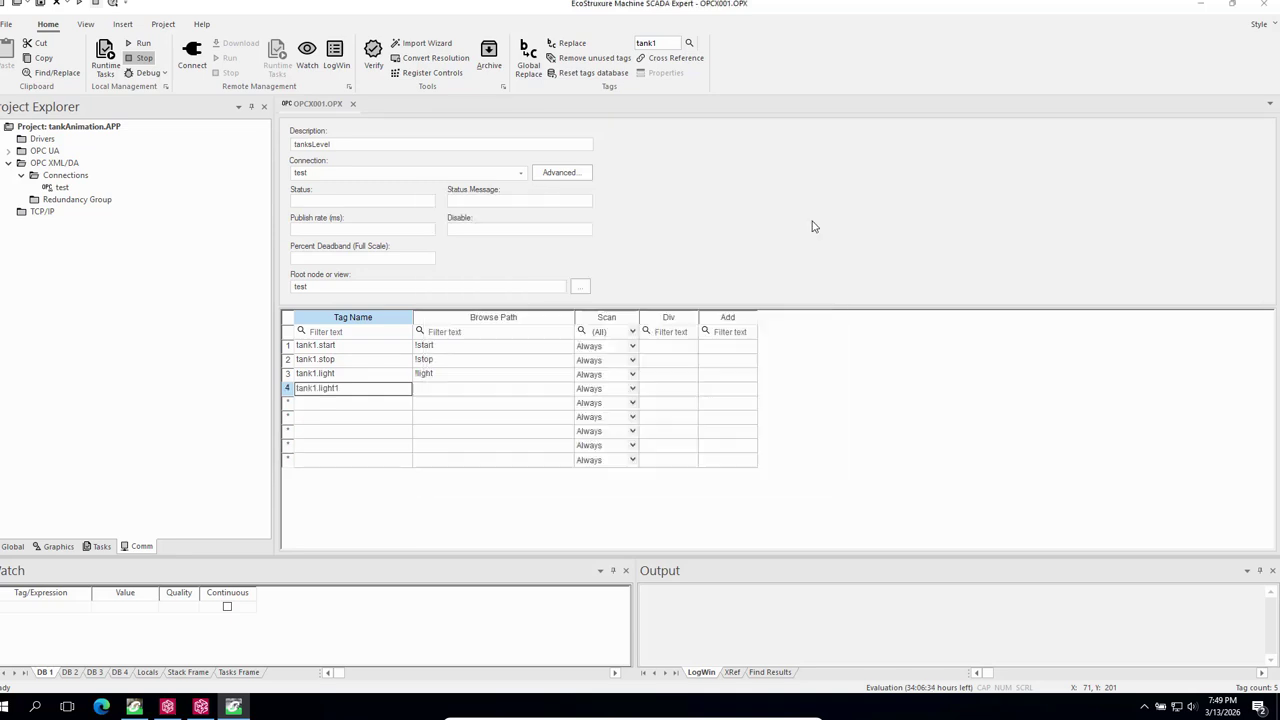
{"action": "left_click", "coordinate": [432, 389]}
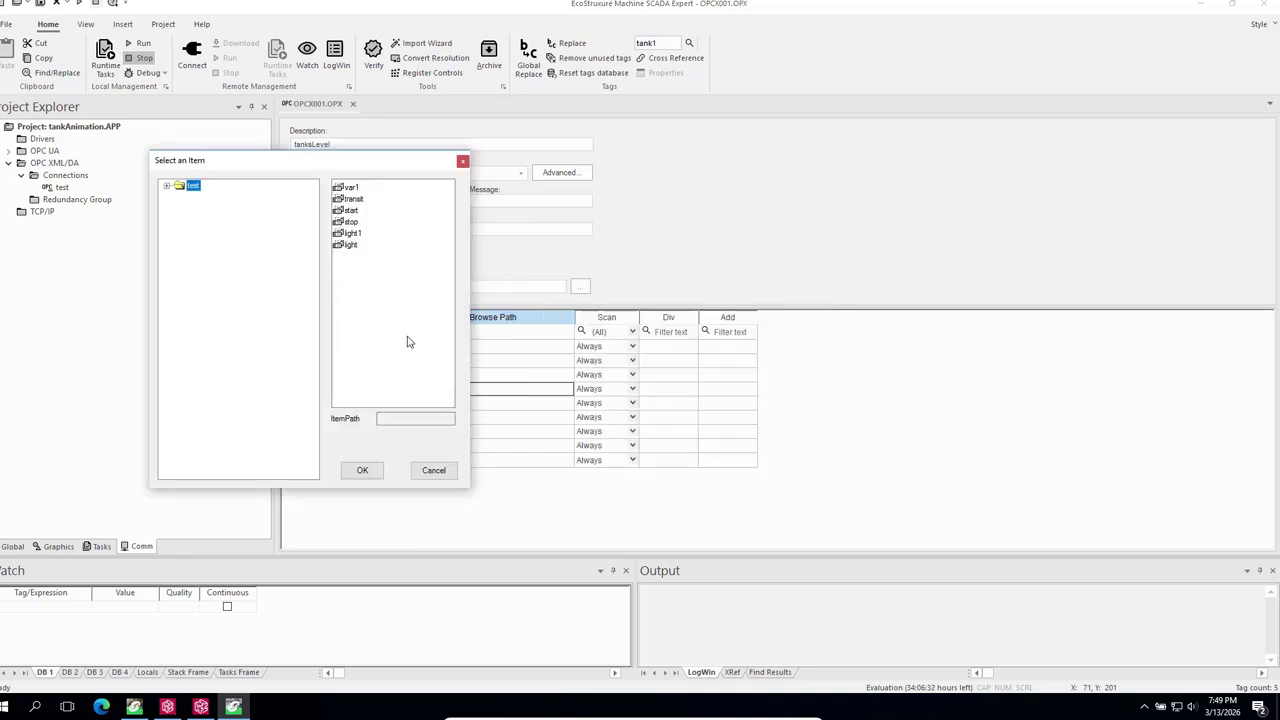
{"action": "left_click", "coordinate": [351, 234]}
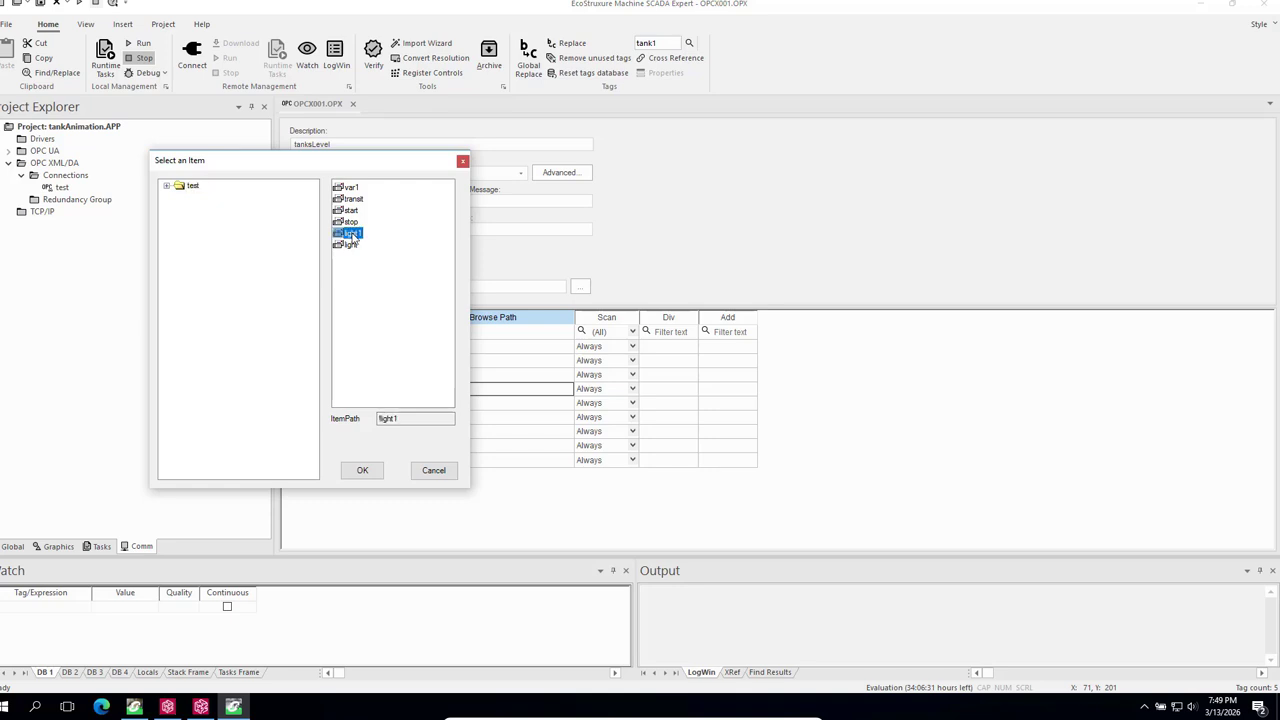
{"action": "left_click", "coordinate": [364, 471]}
Map tank1.var1 to !var1 in the fifth row, and save the OPC sheet as sheet number 1 before closing it.
{"action": "left_click", "coordinate": [312, 408]}
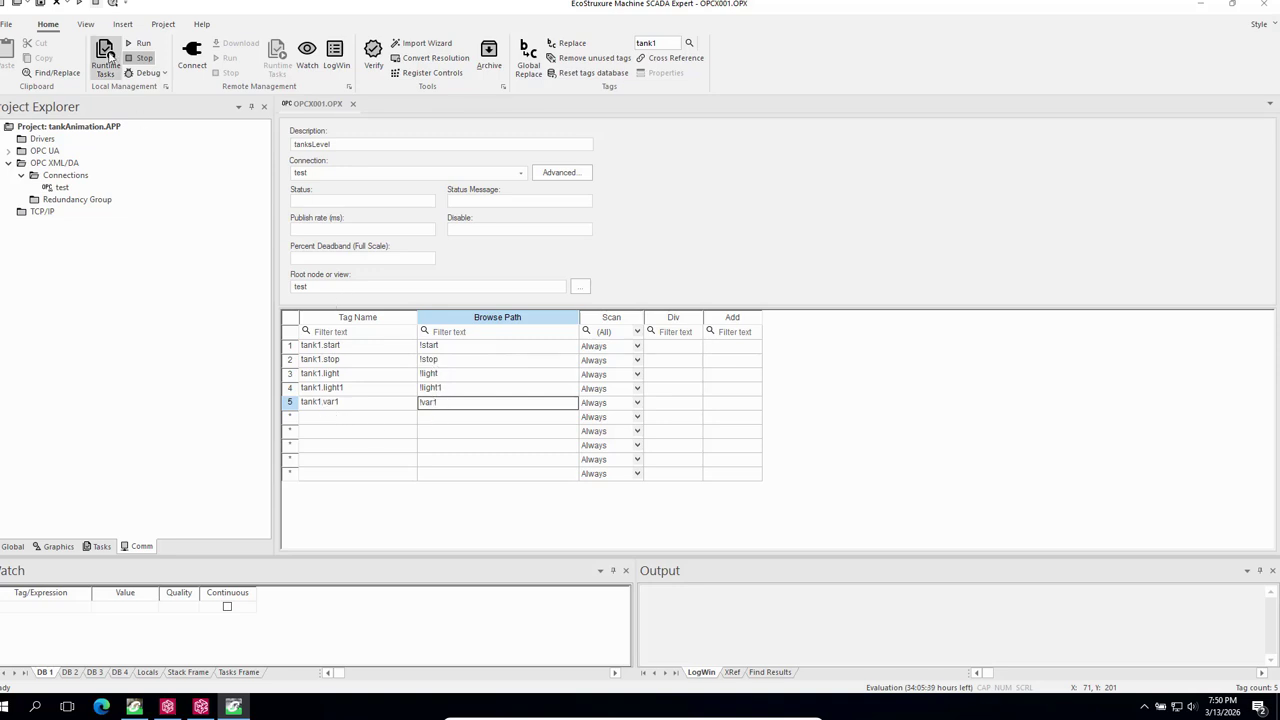
{"action": "left_click", "coordinate": [40, 4]}
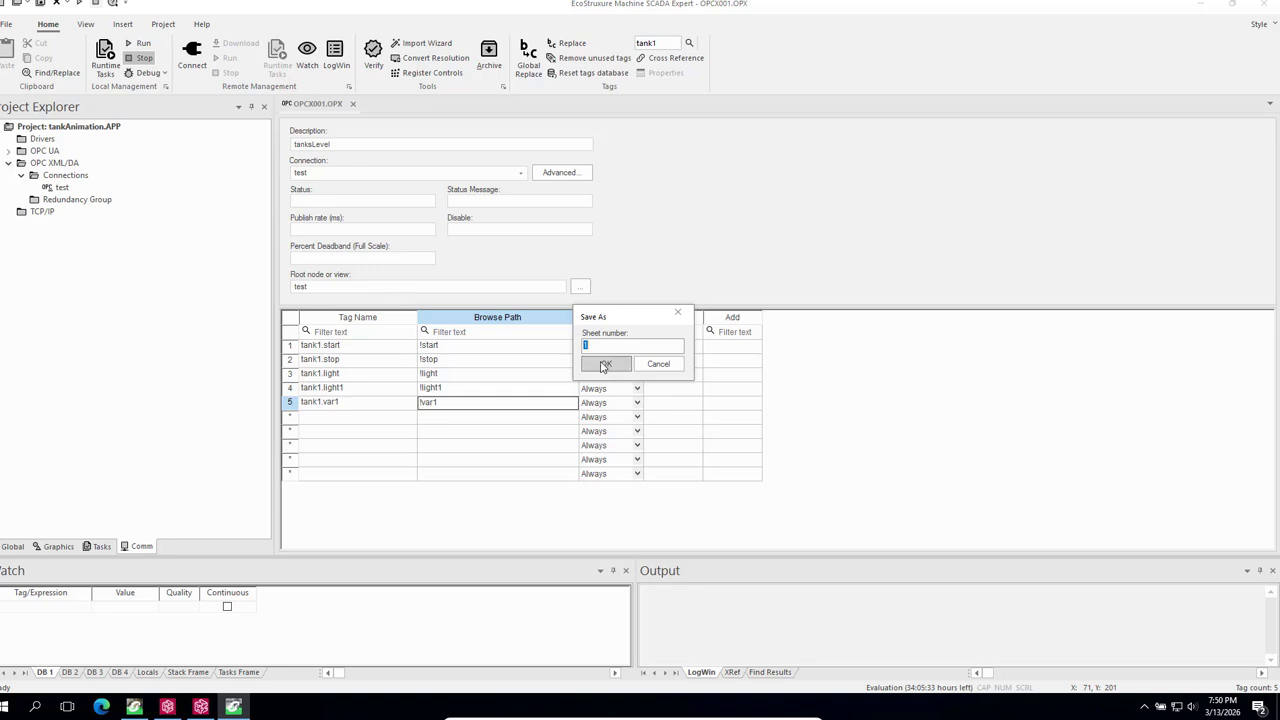
{"action": "left_click", "coordinate": [613, 368]}
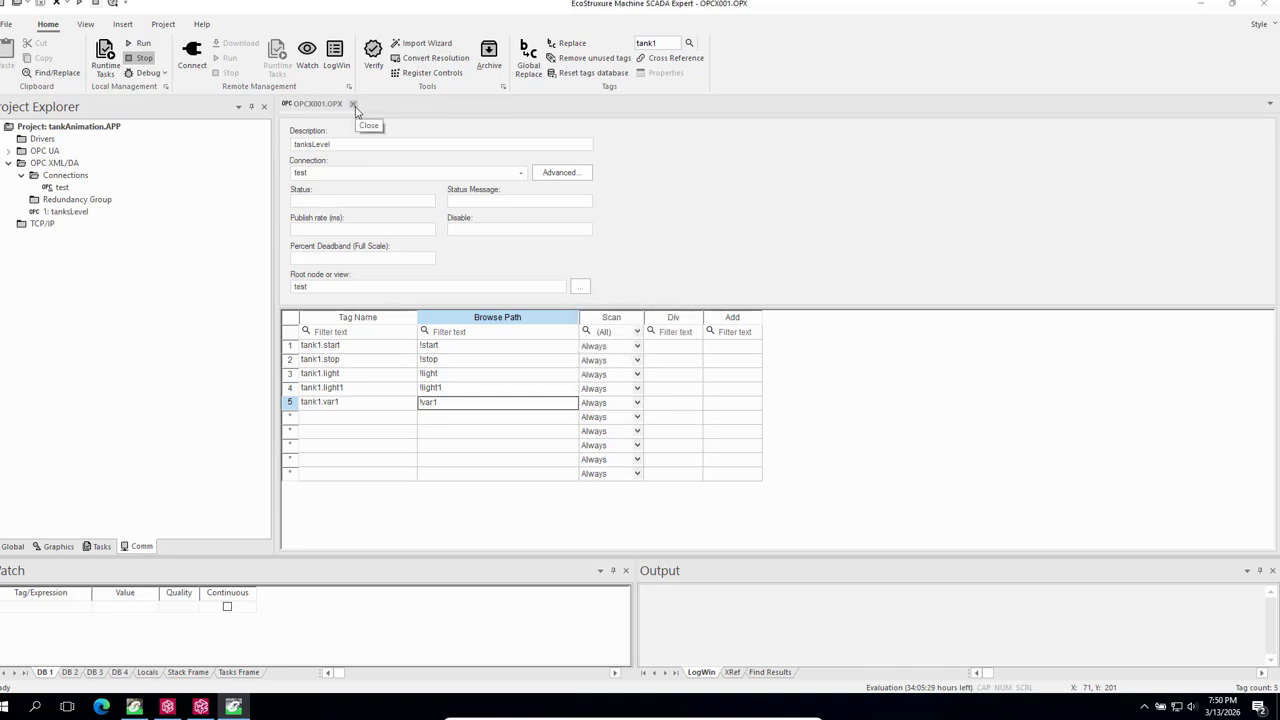
{"action": "left_click", "coordinate": [353, 105]}
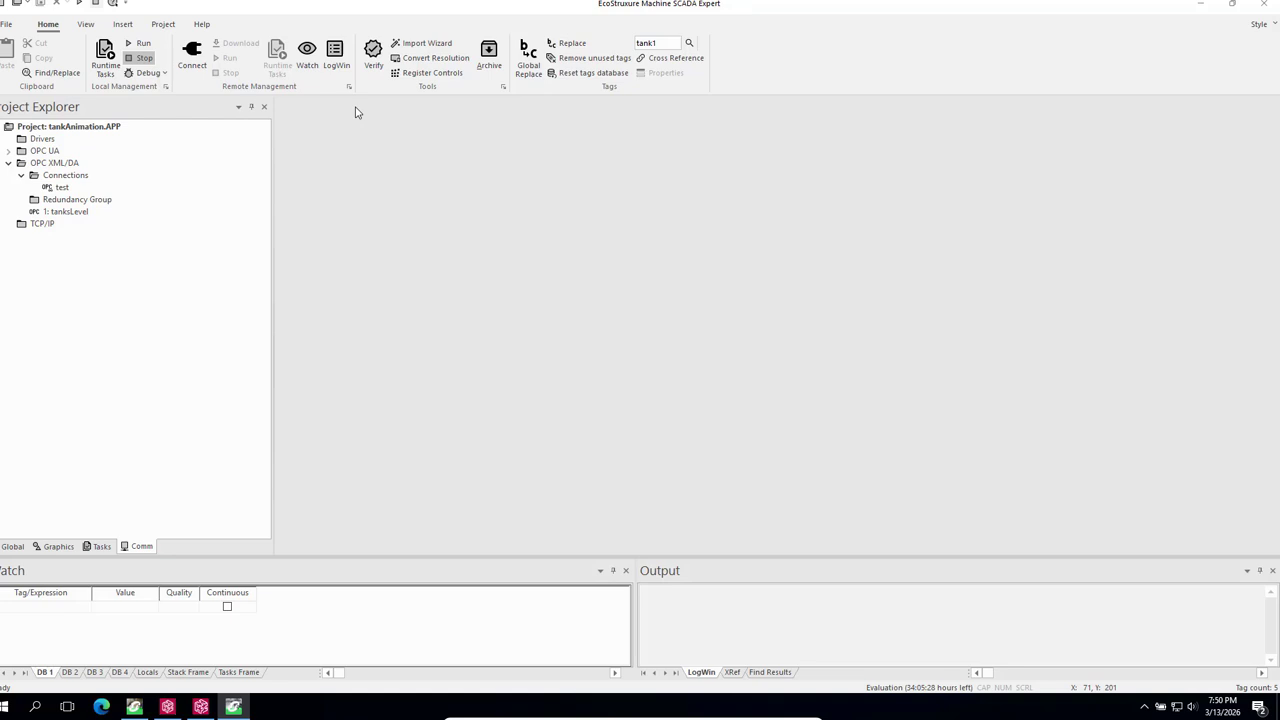
Create a new graphics screen with the description testLevel.
{"action": "left_click", "coordinate": [55, 557]}
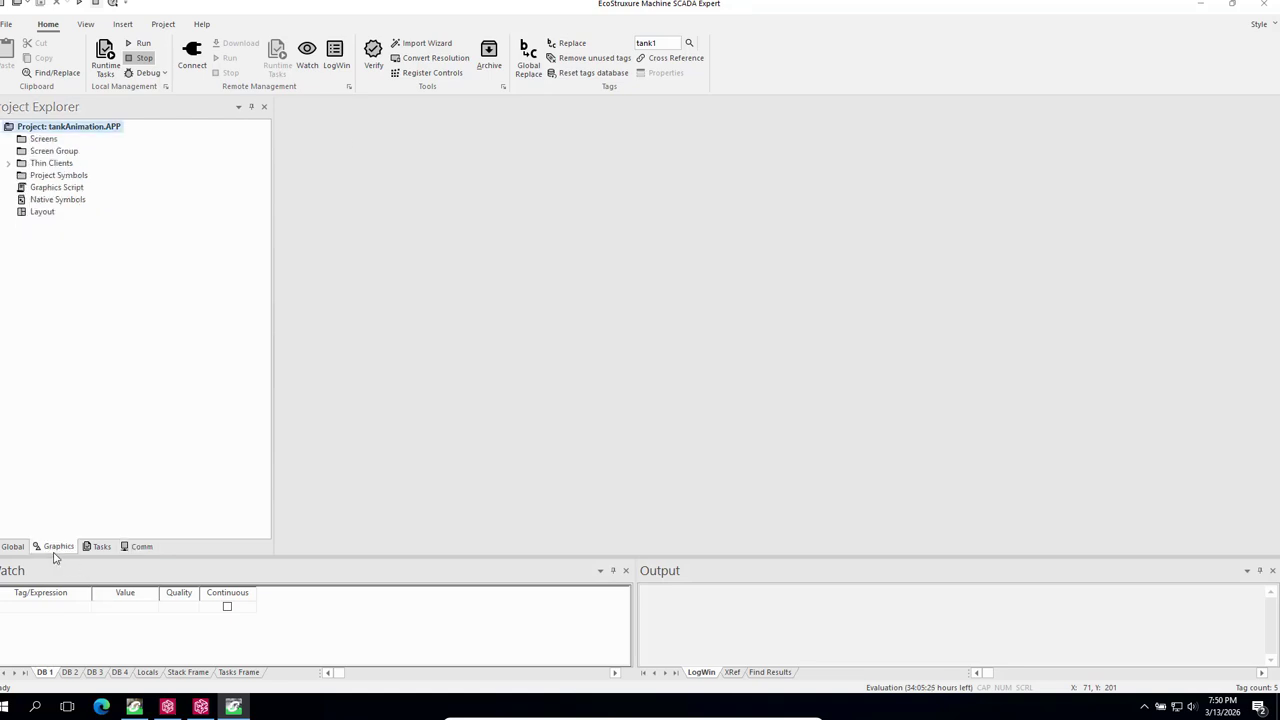
{"action": "left_click", "coordinate": [44, 142]}
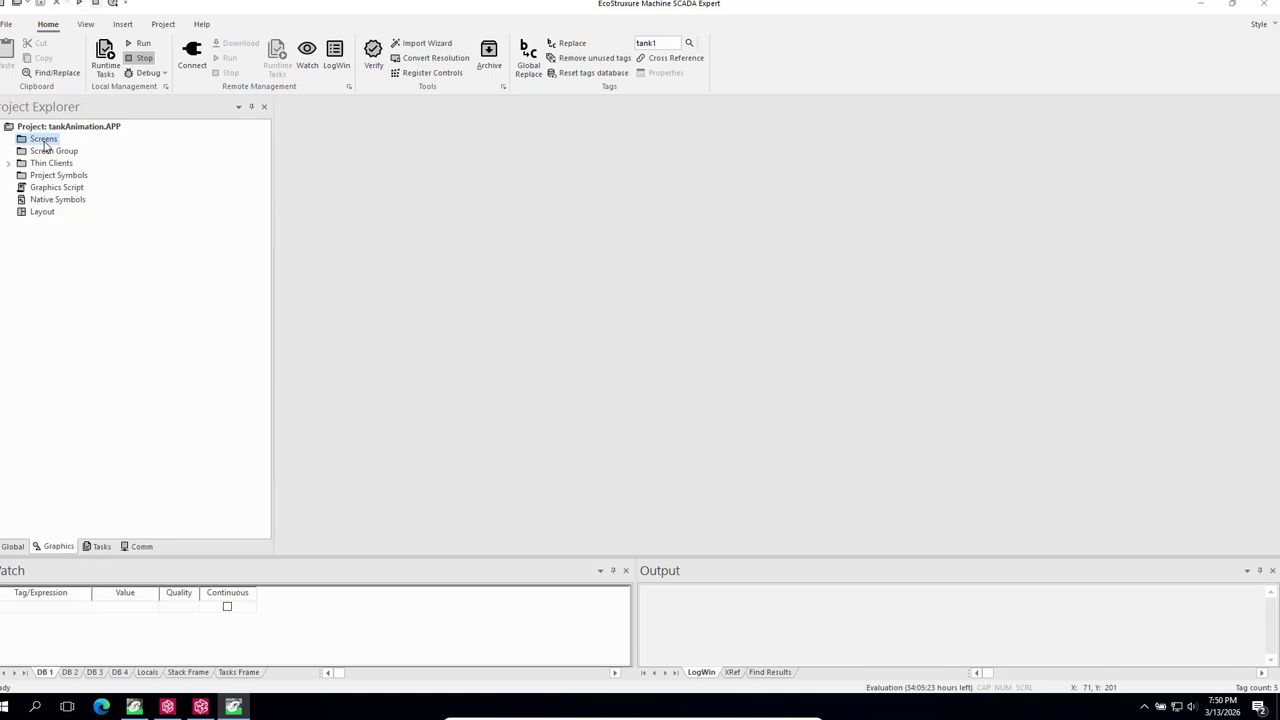
{"action": "right_click", "coordinate": [44, 145]}
{"action": "left_click", "coordinate": [74, 149]}
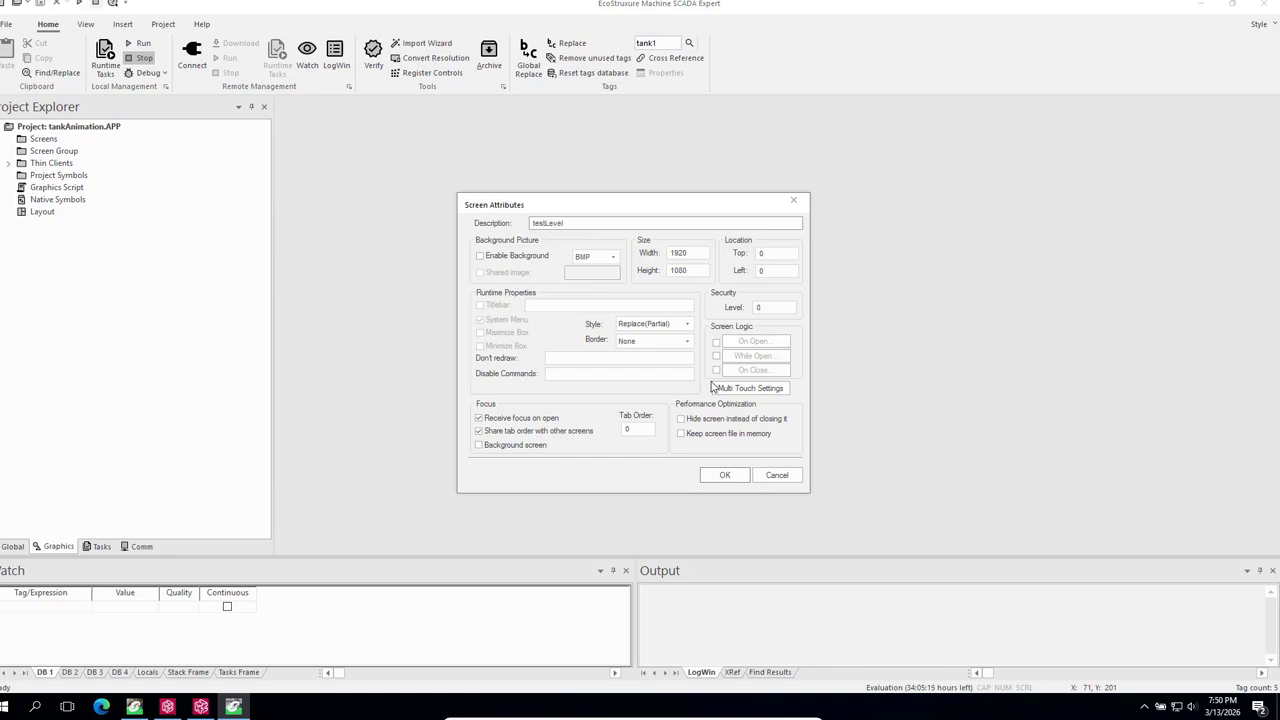
{"action": "left_click", "coordinate": [731, 479]}
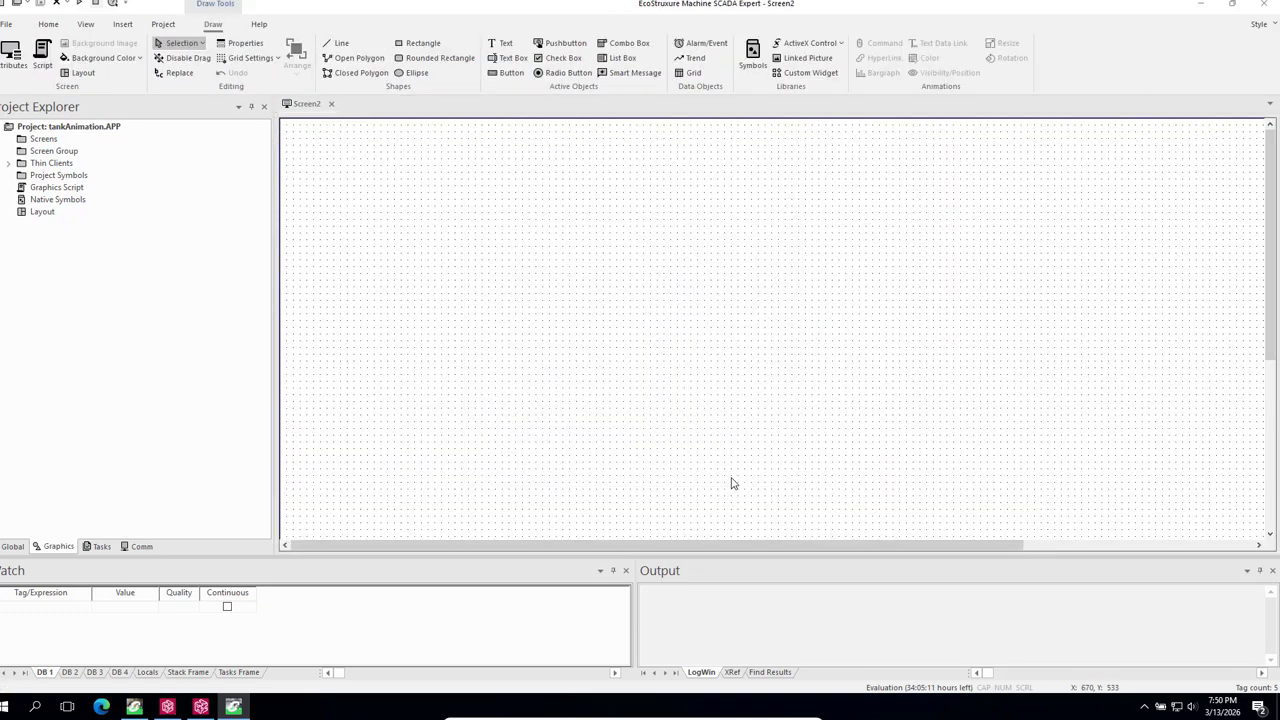
Draw a button about 157 × 76 near the screen's upper-left area and place a copy of it directly below.
{"action": "left_click", "coordinate": [504, 73]}
{"action": "left_click_drag", "start_coordinate": [333, 206], "coordinate": [438, 257]}
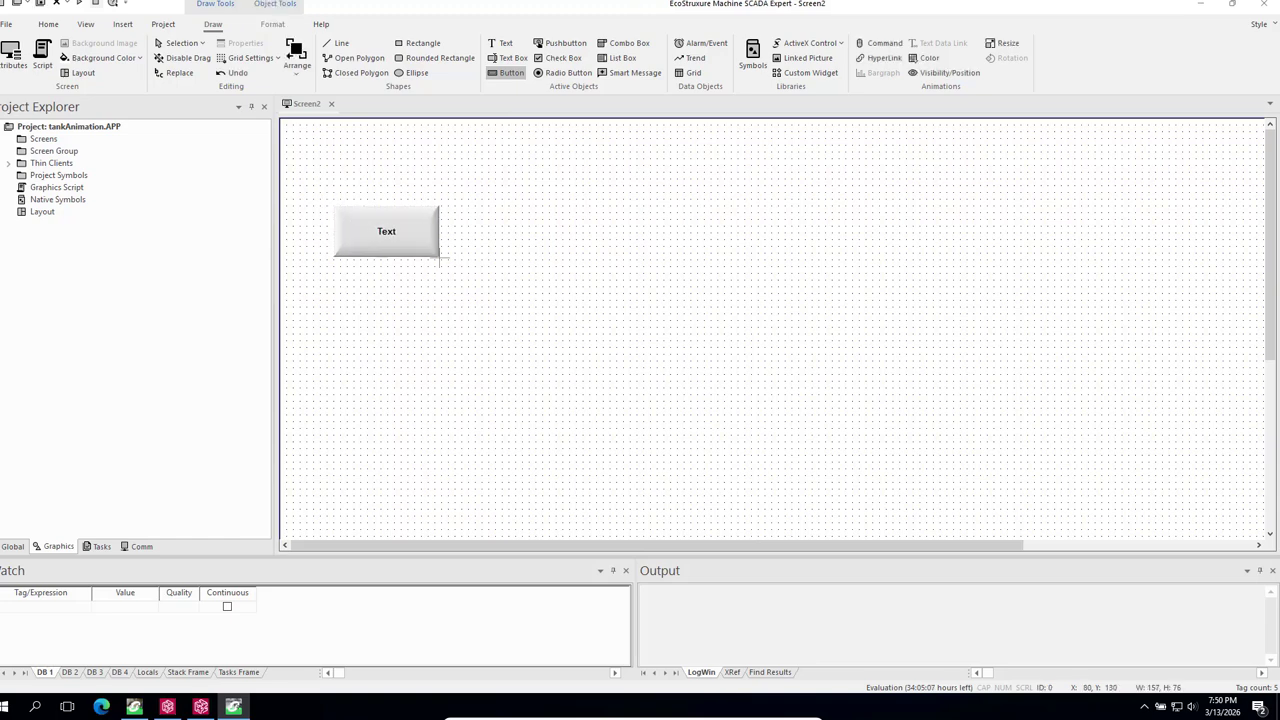
{"action": "right_click", "coordinate": [367, 227]}
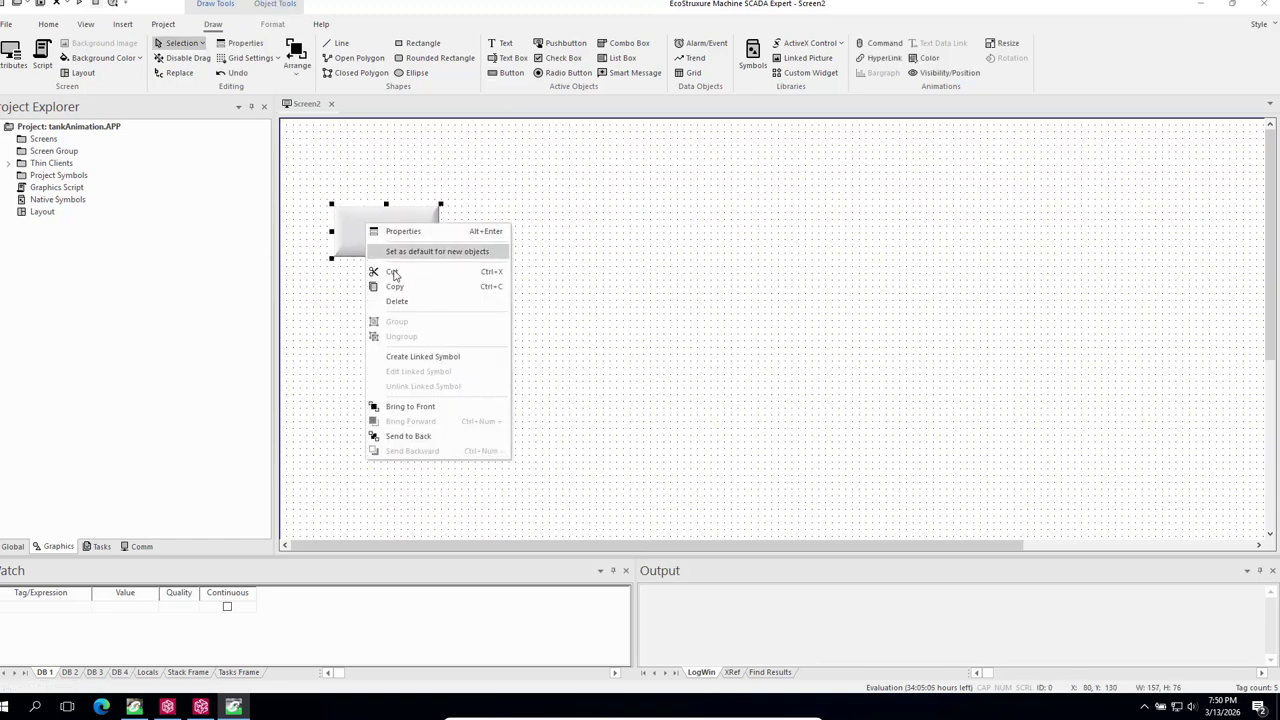
{"action": "left_click", "coordinate": [403, 290]}
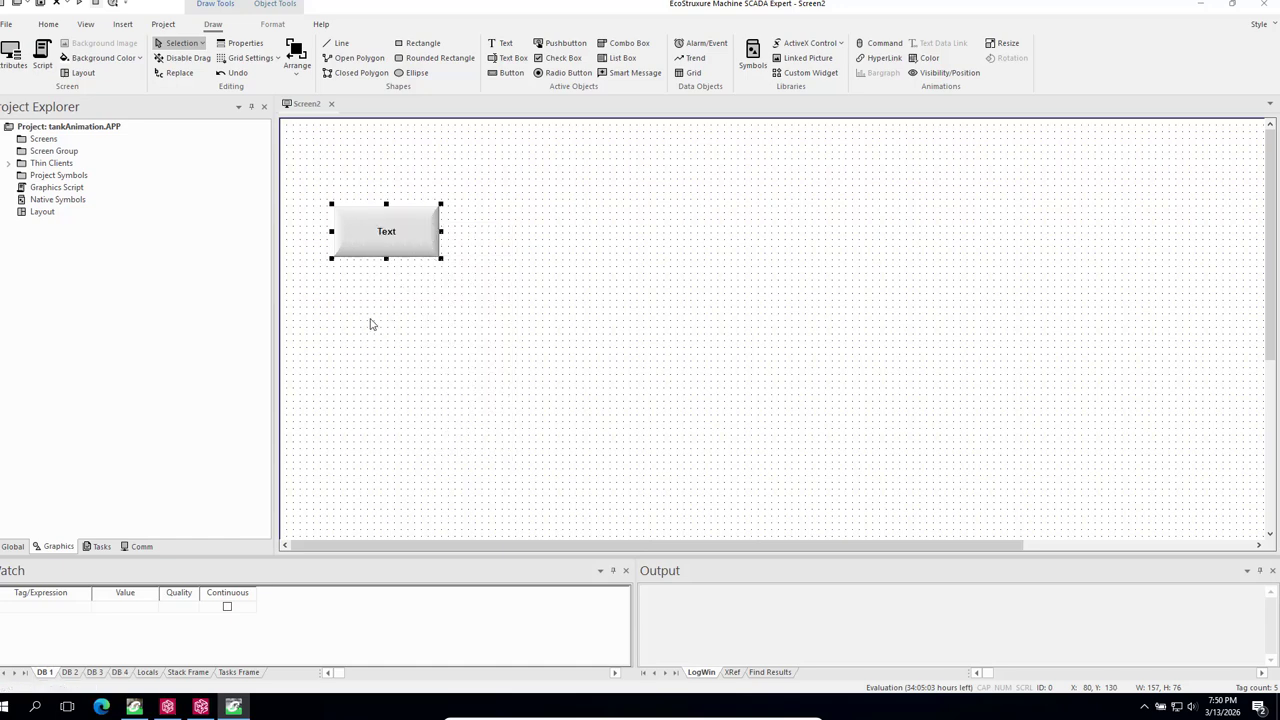
{"action": "right_click", "coordinate": [343, 314]}
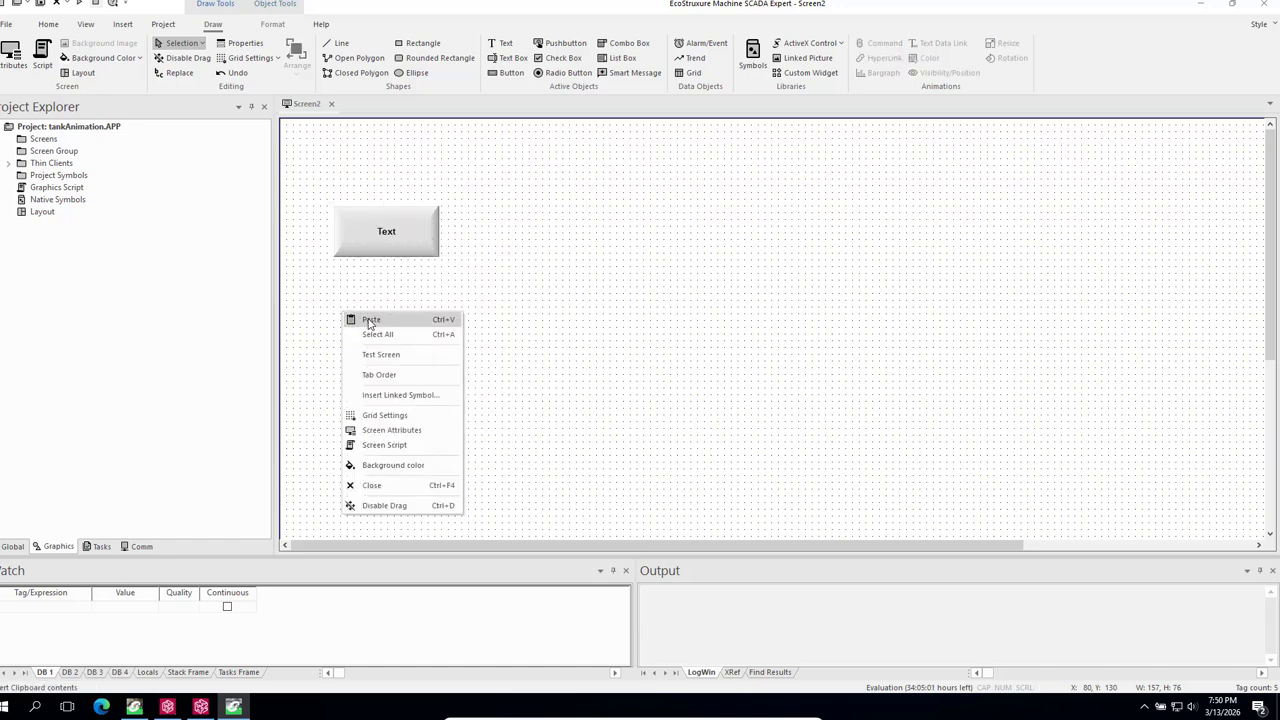
{"action": "left_click", "coordinate": [369, 320]}
{"action": "left_click_drag", "start_coordinate": [330, 146], "coordinate": [378, 316]}
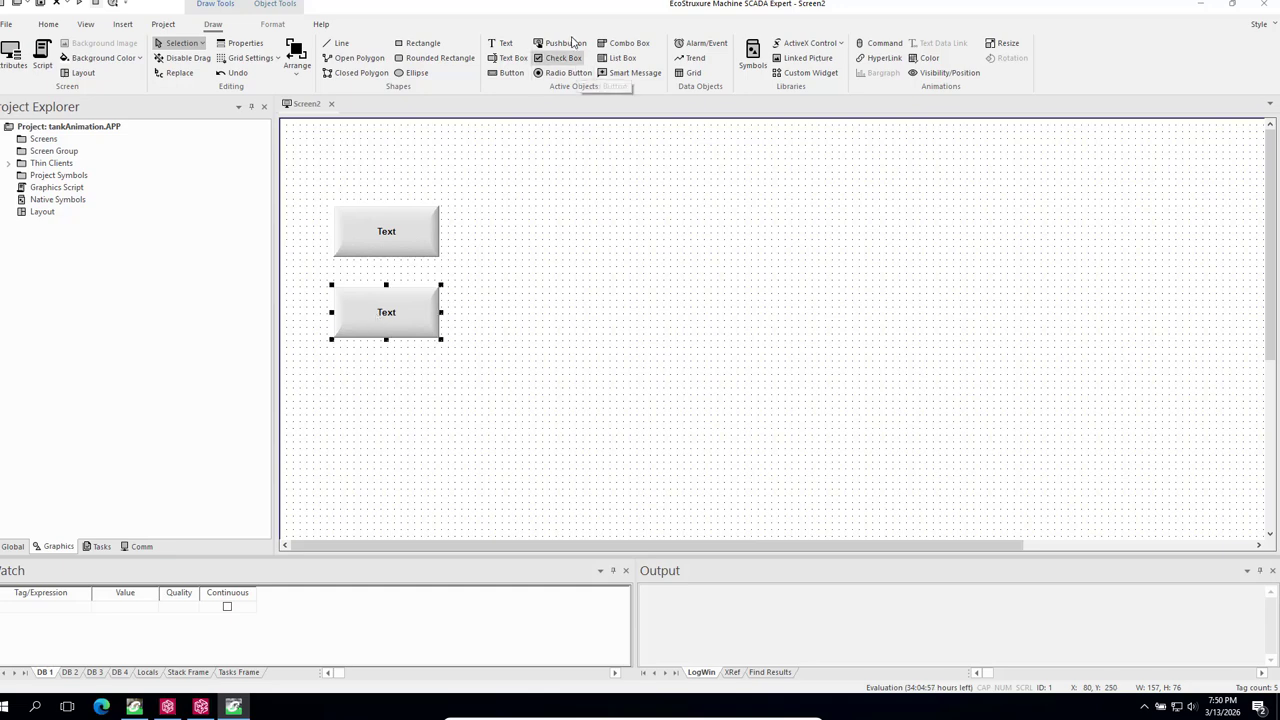
Draw a tall rectangle about 195 × 405 to the right of the two buttons.
{"action": "left_click", "coordinate": [420, 43]}
{"action": "mouse_move", "coordinate": [563, 186]}
{"action": "left_mouse_down"}
{"action": "mouse_move", "coordinate": [726, 380]}
{"action": "mouse_move", "coordinate": [693, 458]}
{"action": "left_mouse_up"}
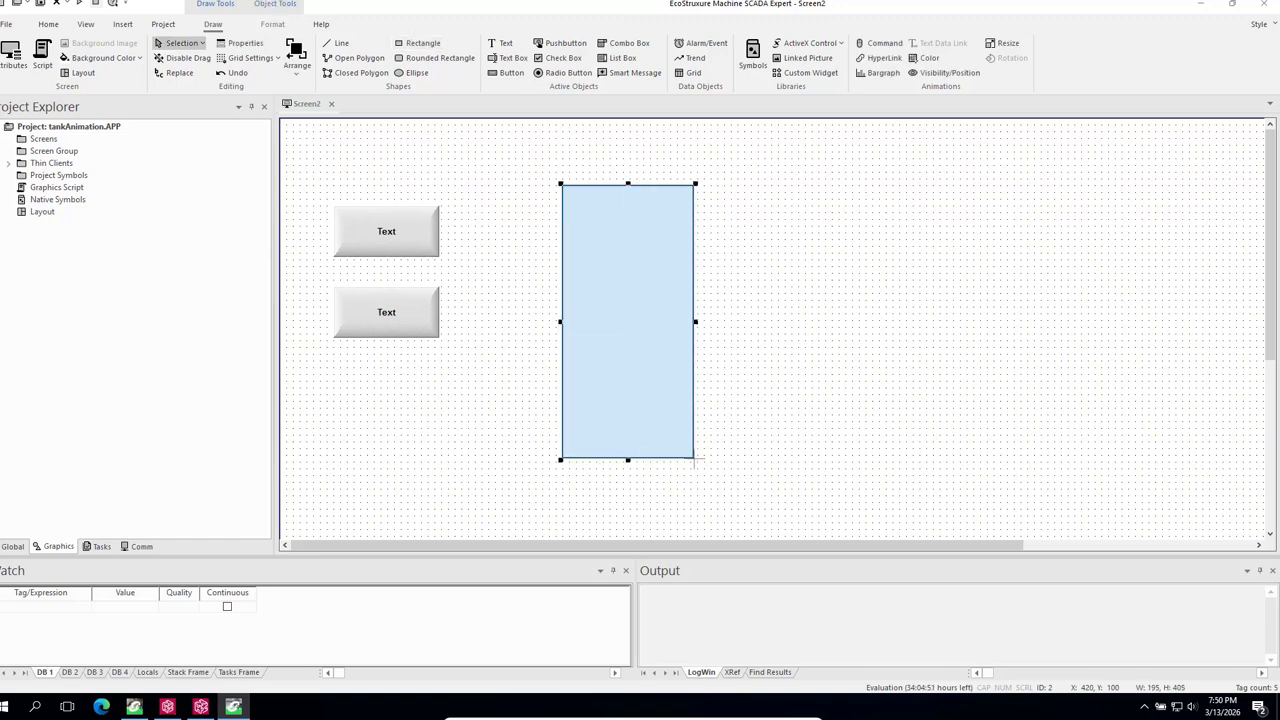
{"action": "left_click", "coordinate": [531, 208]}
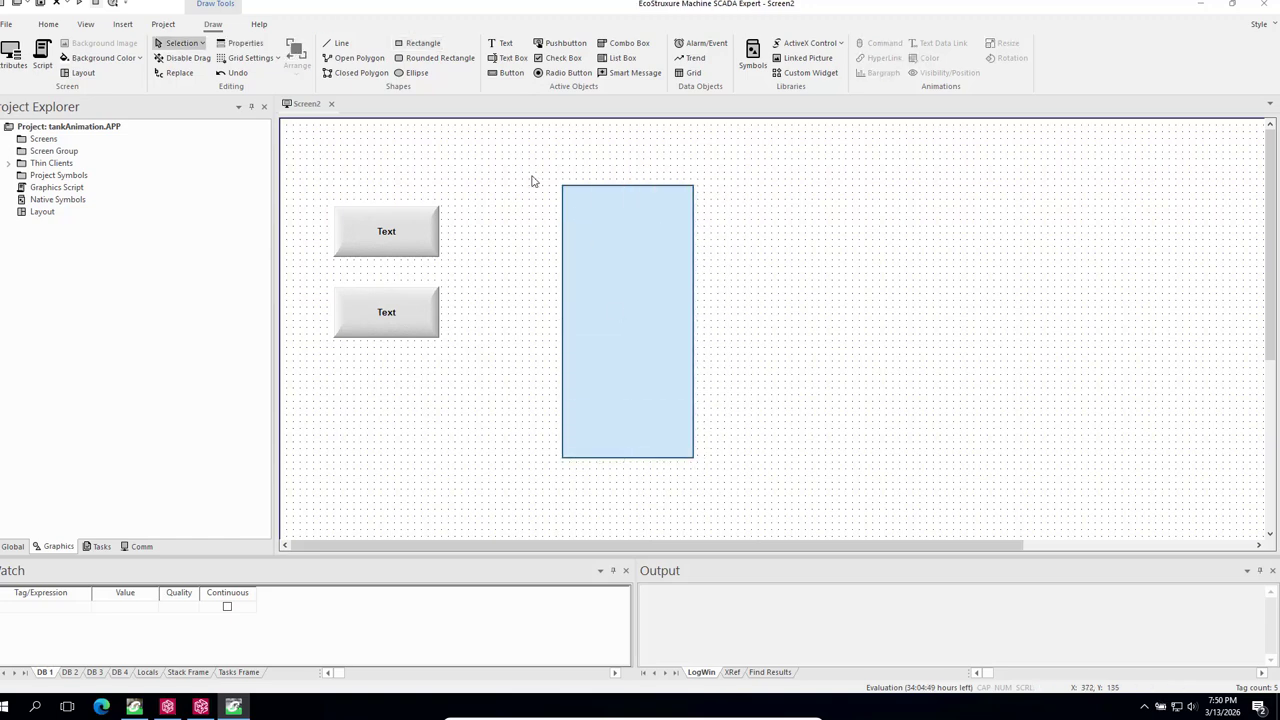
Add a text box about 124 × 60 to the right of the tall rectangle.
{"action": "left_click", "coordinate": [516, 60]}
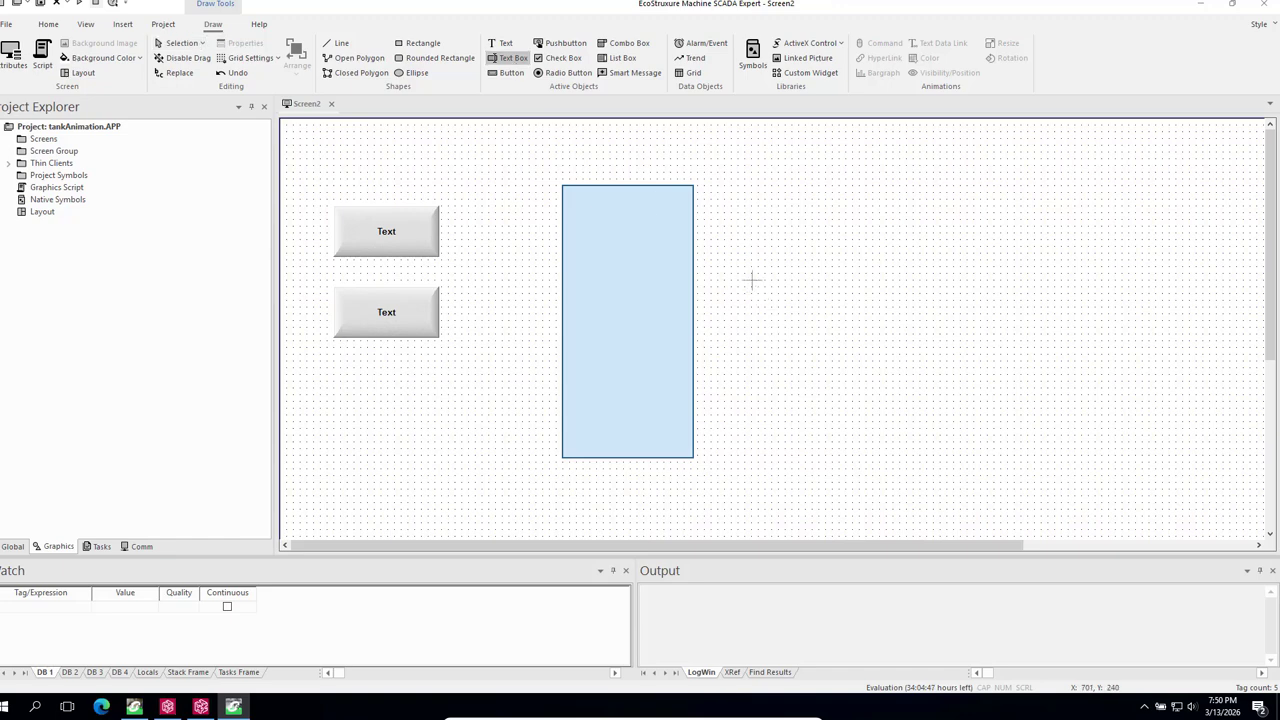
{"action": "left_click_drag", "start_coordinate": [752, 283], "coordinate": [837, 323]}
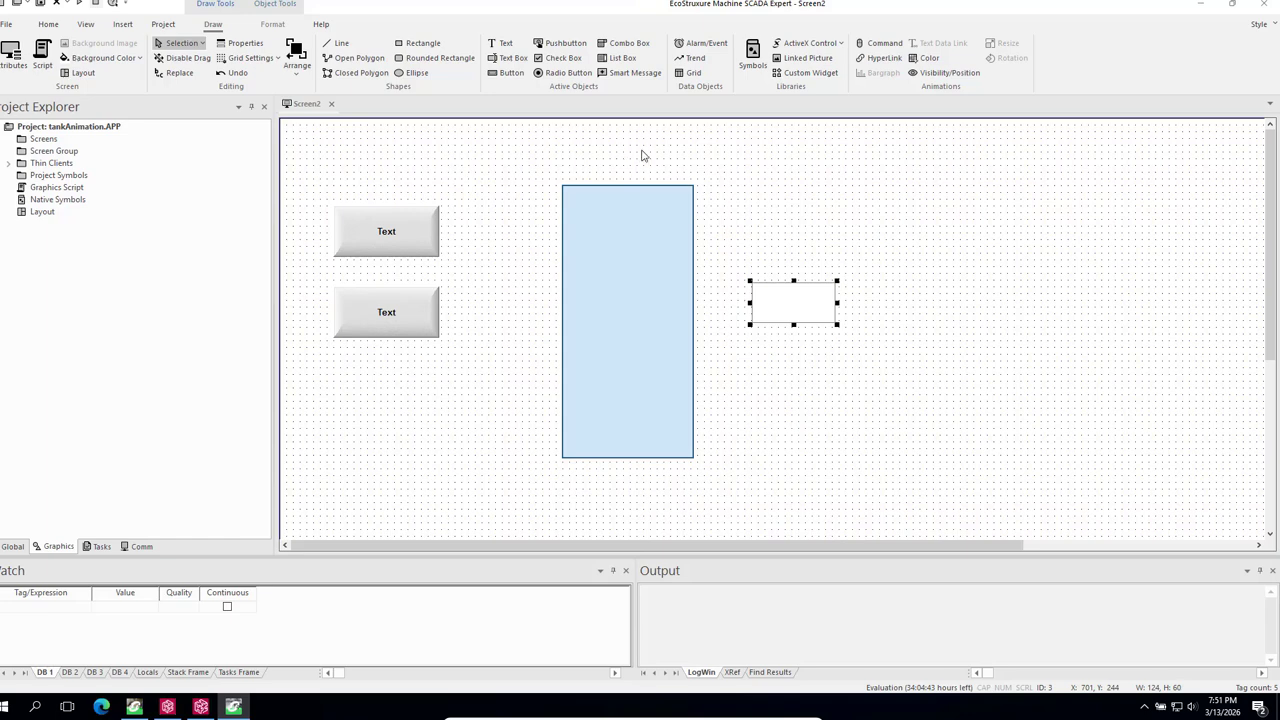
{"action": "left_click", "coordinate": [749, 175]}
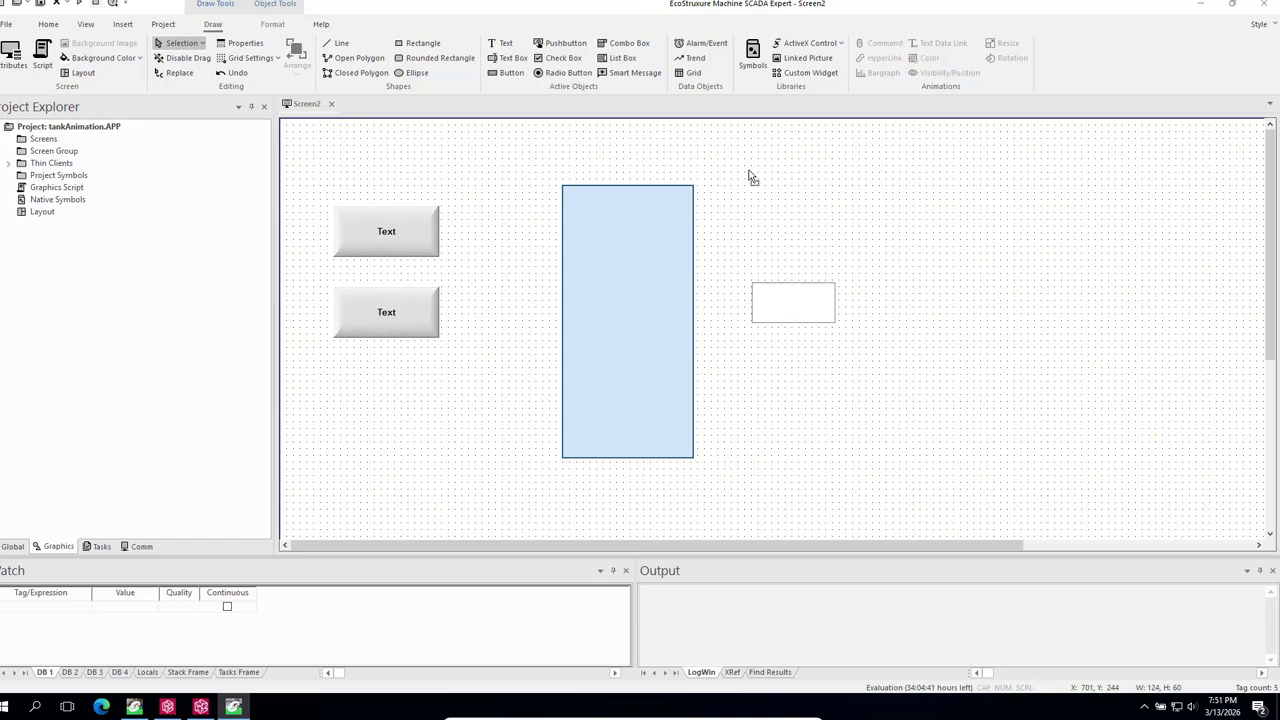
Insert the PL_Blue_01 pilot light from the system symbols above the text box on the screen.
{"action": "left_click", "coordinate": [752, 56]}
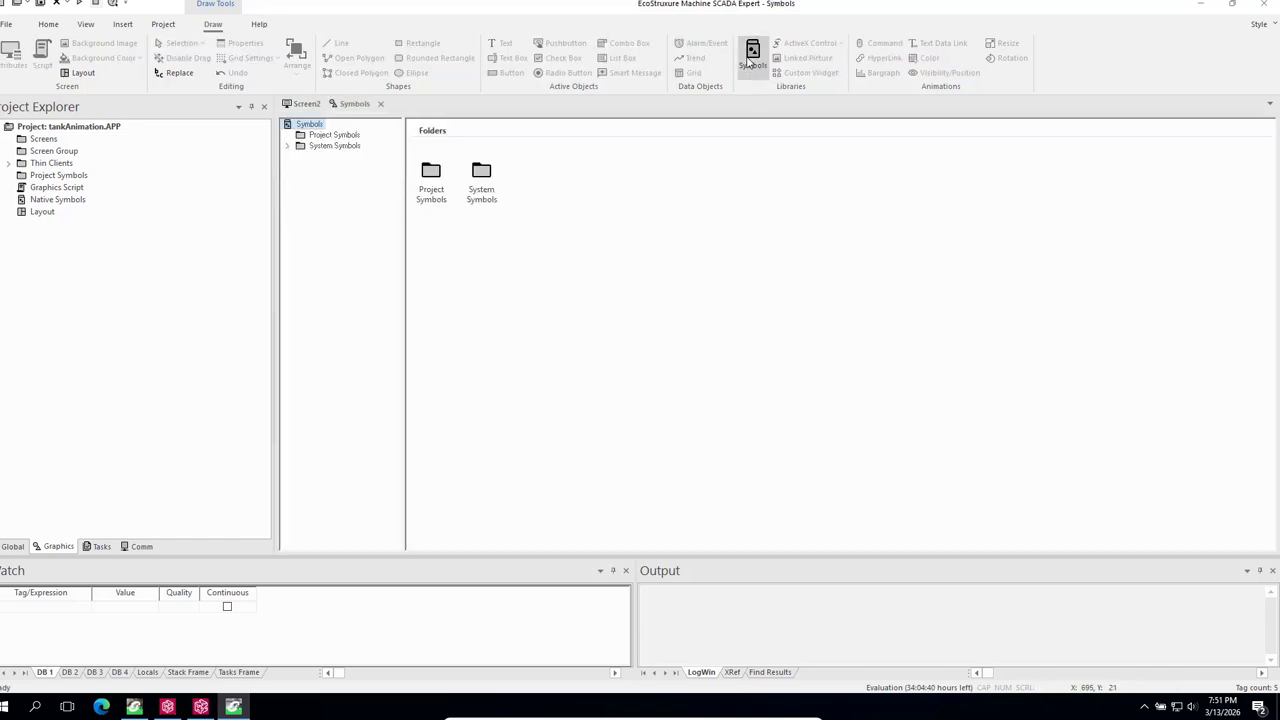
{"action": "left_click", "coordinate": [290, 148]}
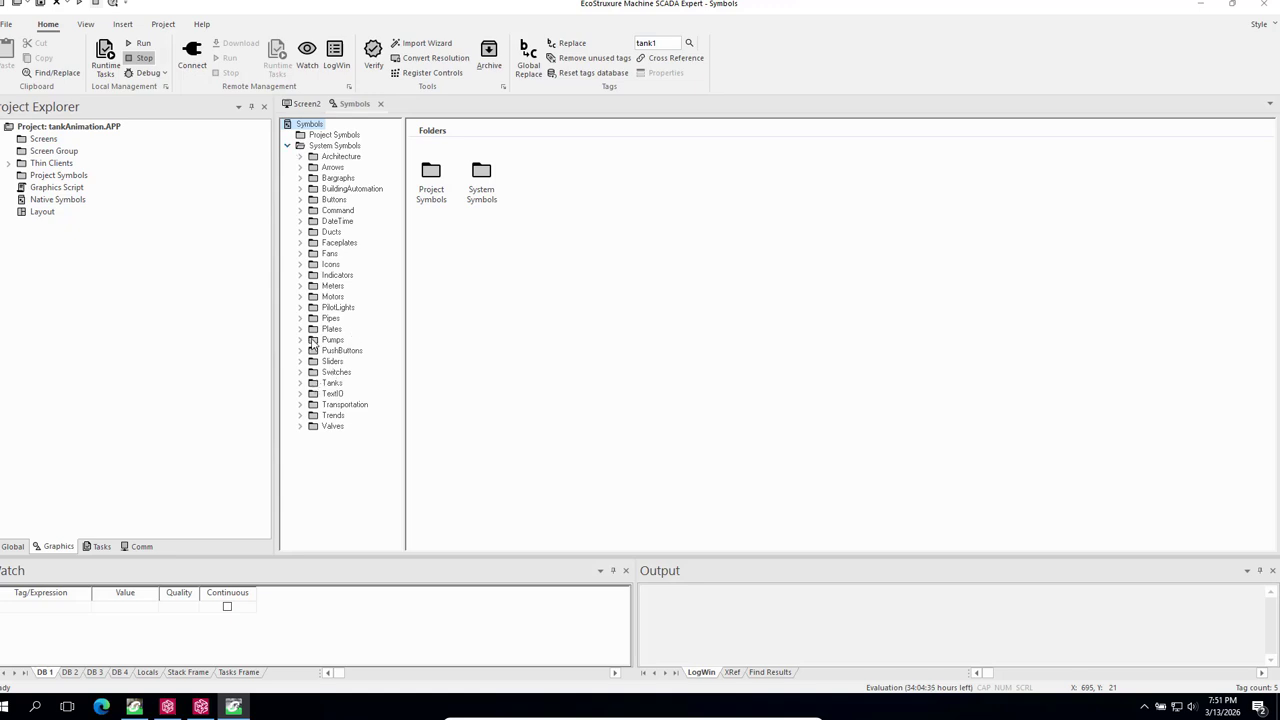
{"action": "left_click", "coordinate": [300, 308]}
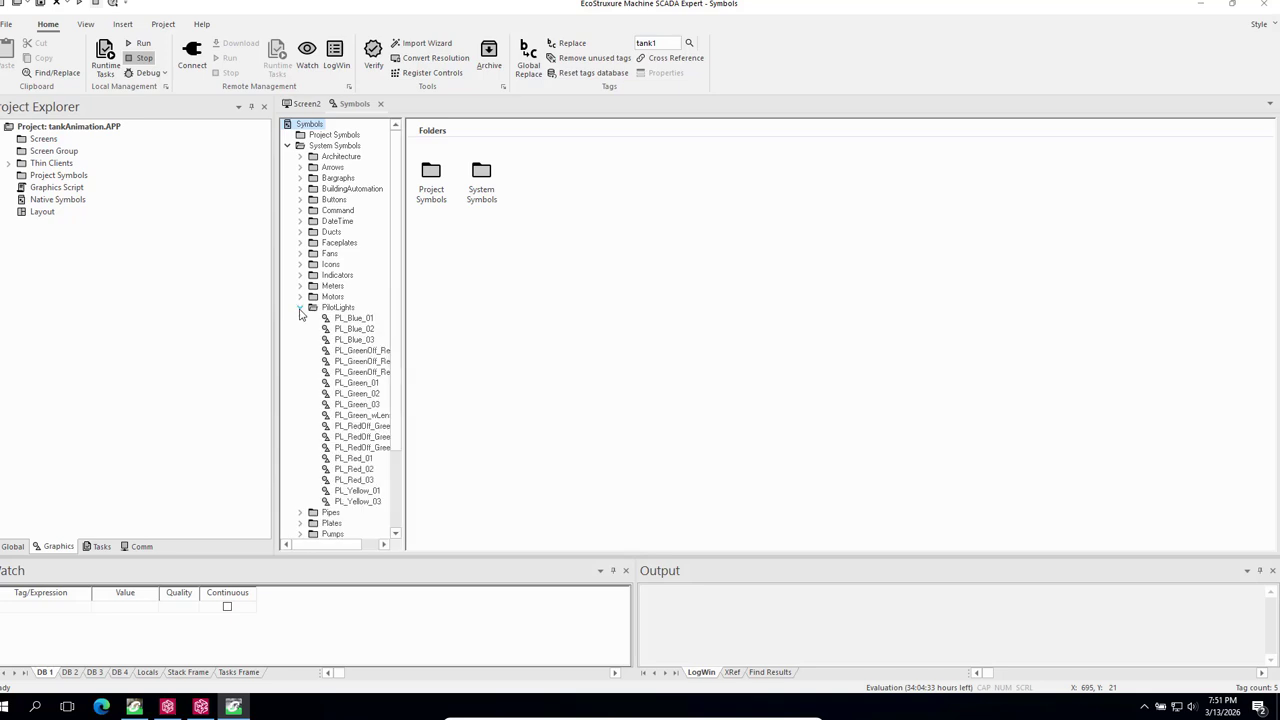
{"action": "left_click", "coordinate": [356, 319]}
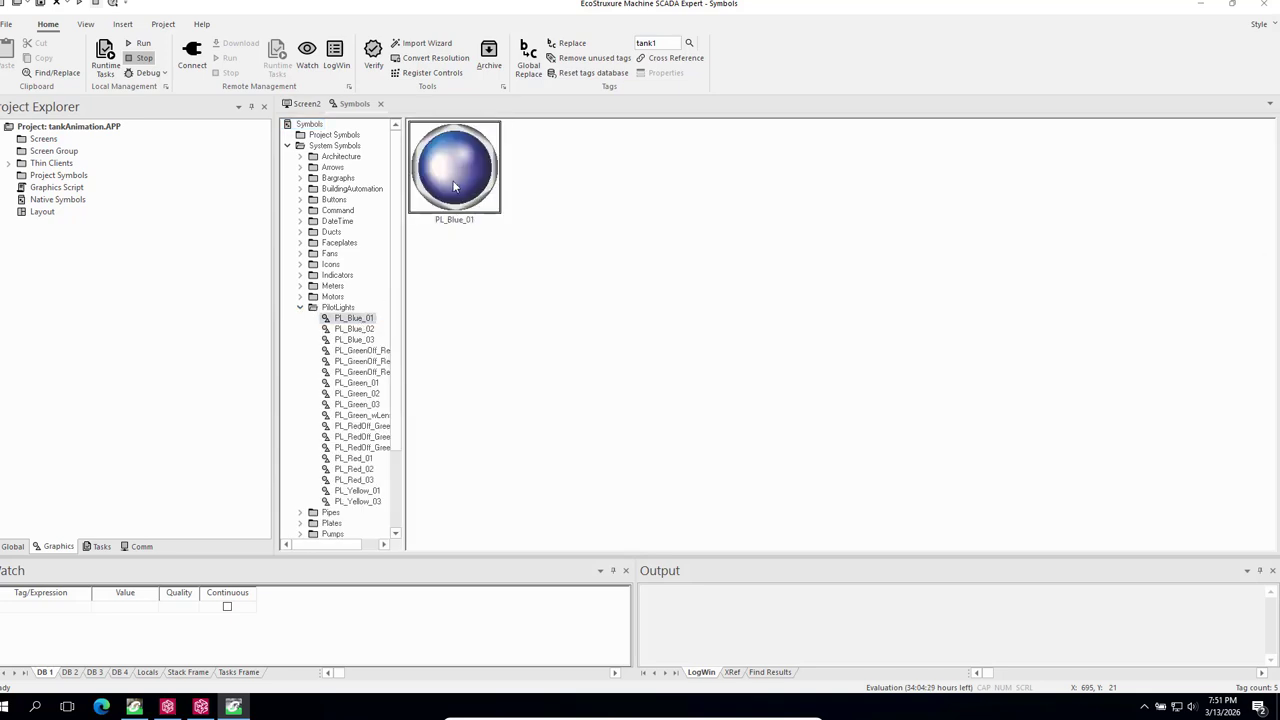
{"action": "left_click", "coordinate": [305, 104]}
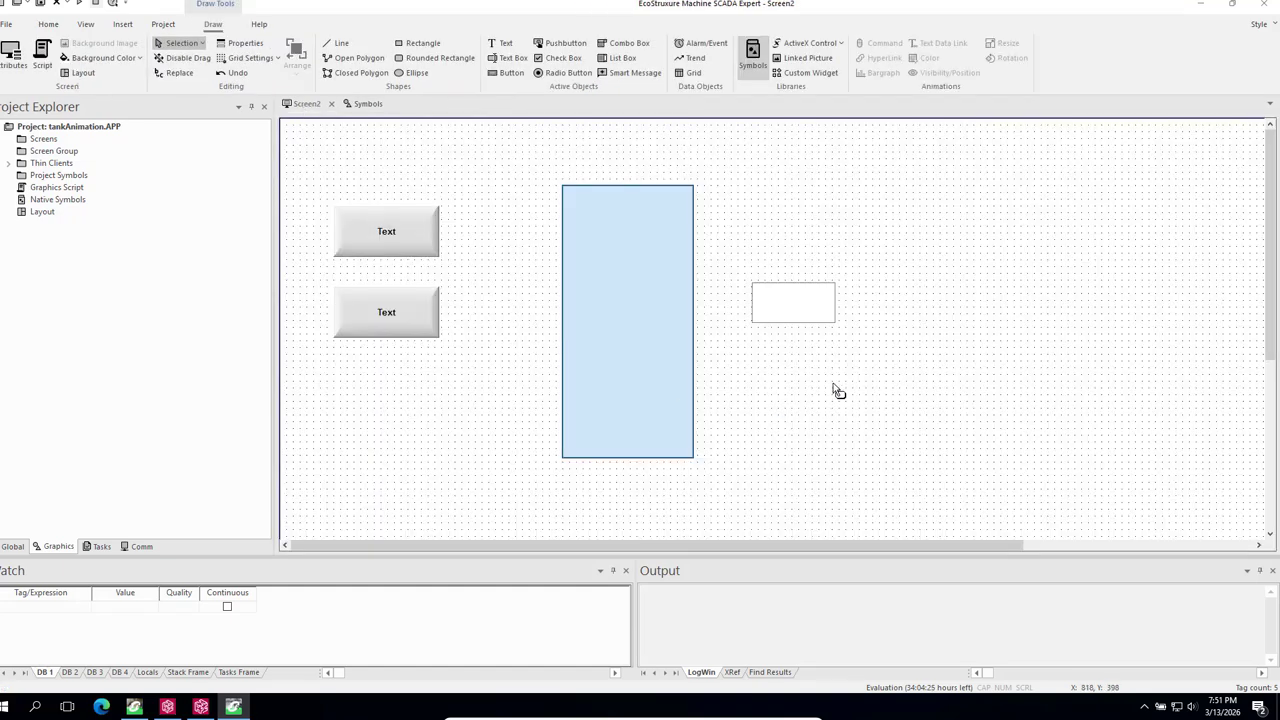
{"action": "left_click", "coordinate": [778, 220]}
Move the text box to about X 270, Y 270, between the lower button and the tall rectangle.
{"action": "left_click_drag", "start_coordinate": [814, 302], "coordinate": [519, 323]}
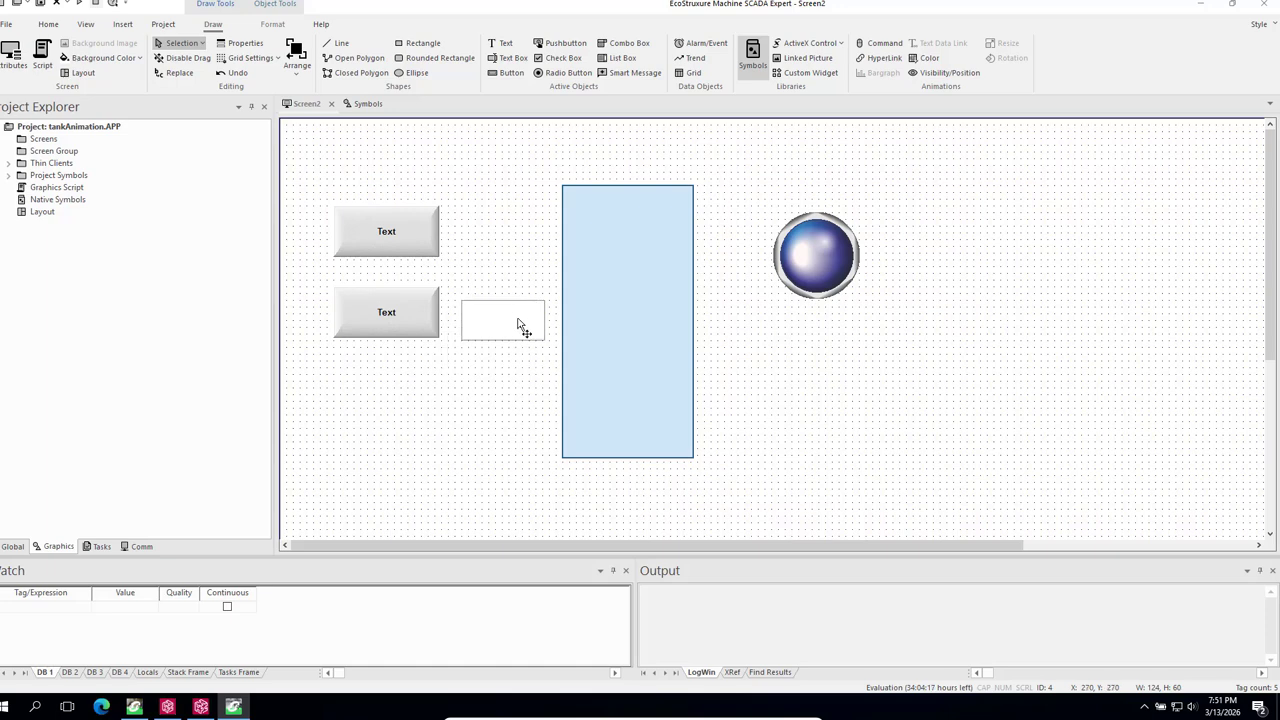
{"action": "left_click", "coordinate": [820, 263]}
{"action": "left_click", "coordinate": [902, 348]}
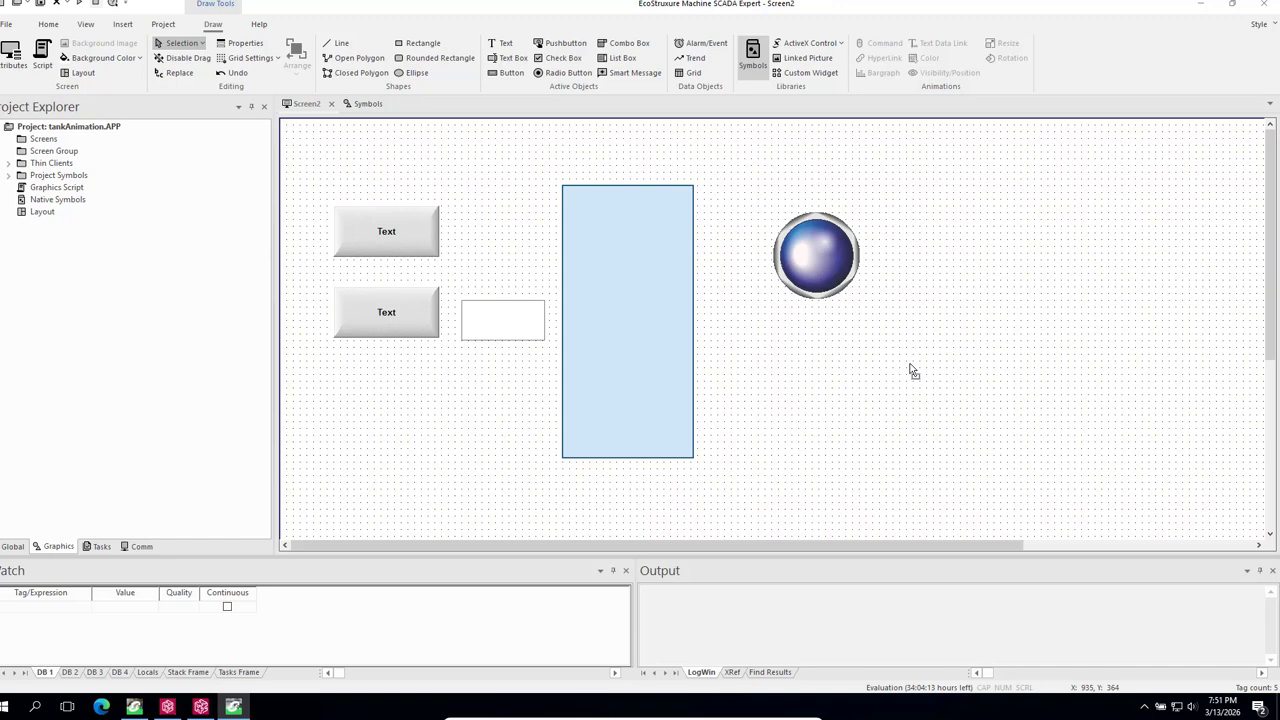
Insert the PL_RedOff_GreenOn_02 pilot light from the system symbols below the blue pilot light, at about X 740, Y 320.
{"action": "left_click", "coordinate": [377, 104]}
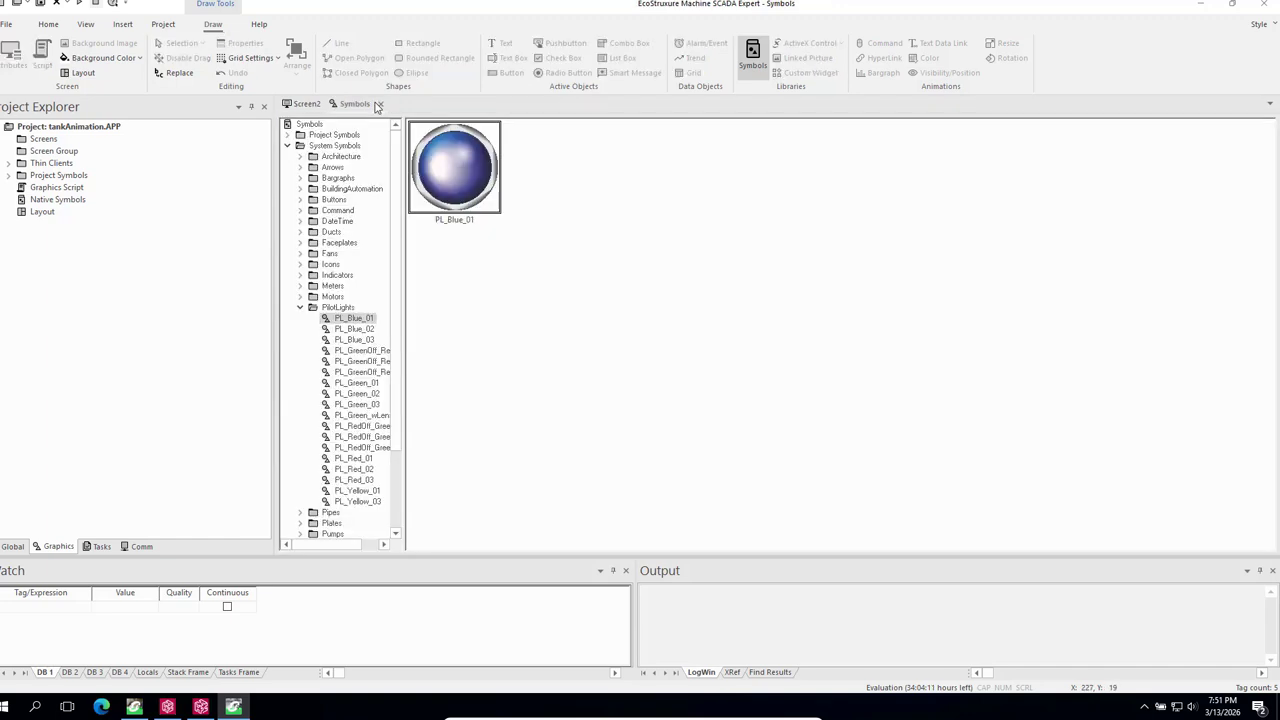
{"action": "left_click", "coordinate": [357, 437]}
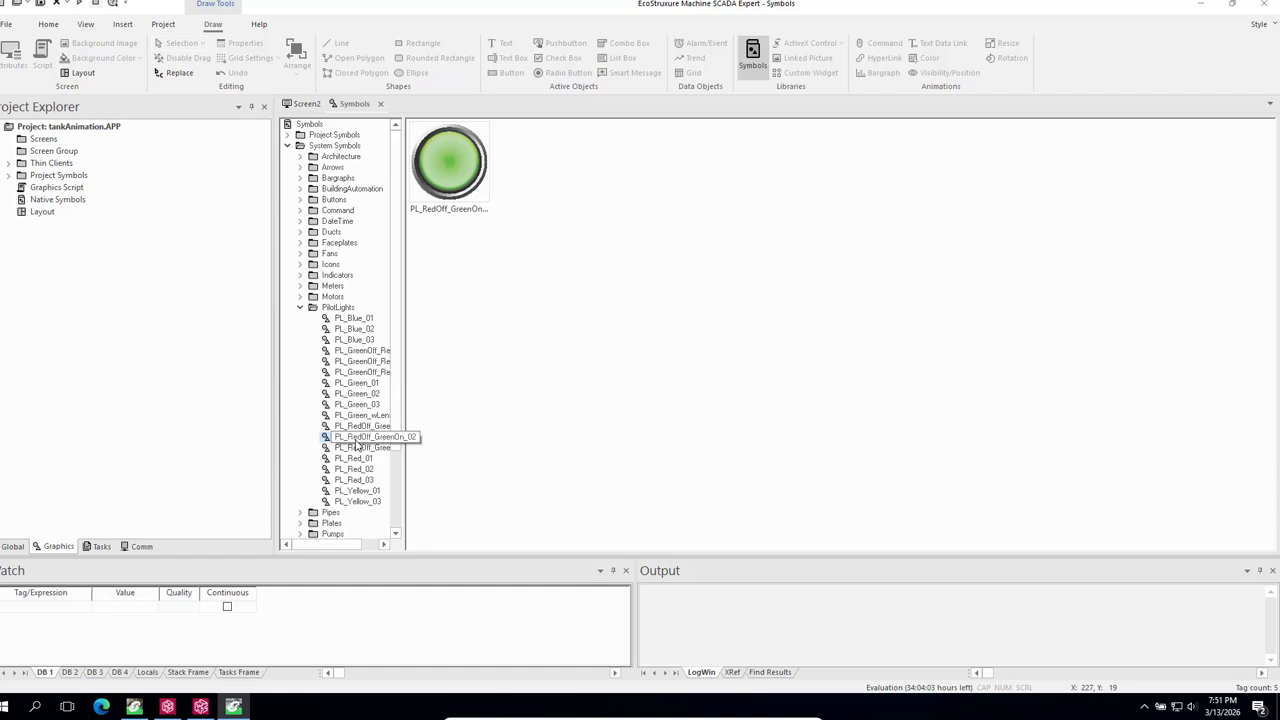
{"action": "left_click", "coordinate": [433, 180]}
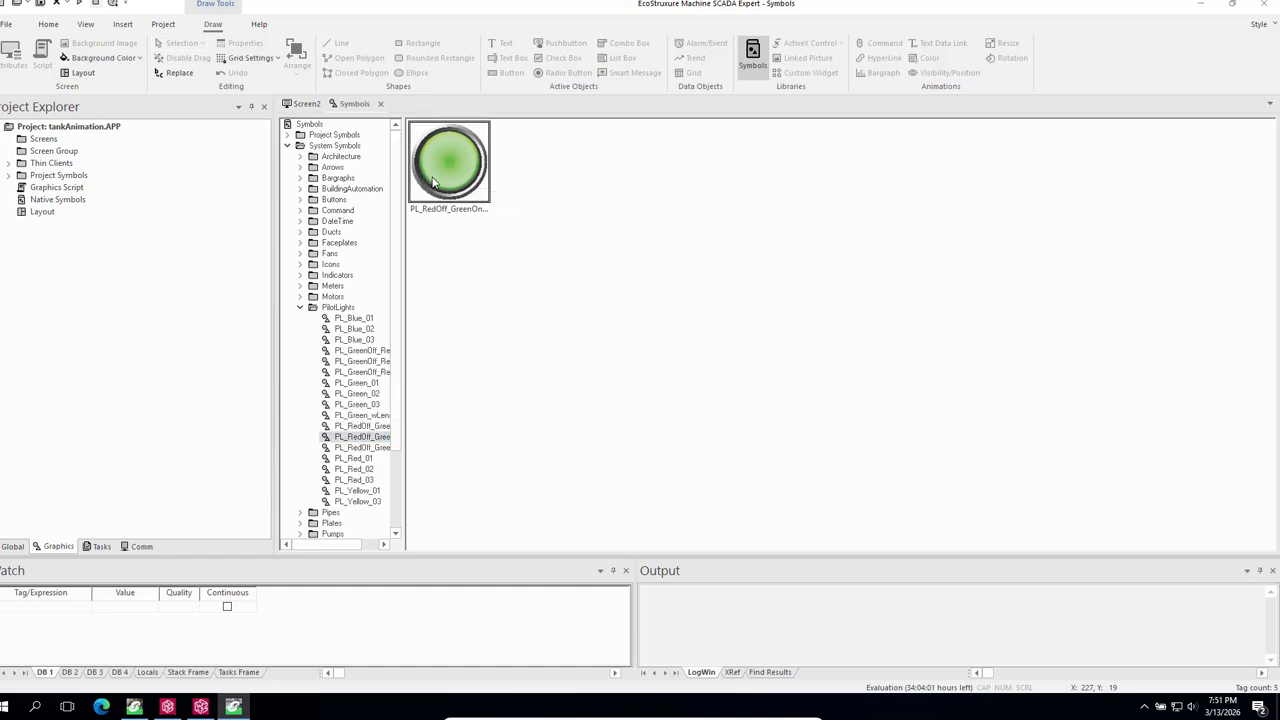
{"action": "left_click", "coordinate": [300, 104]}
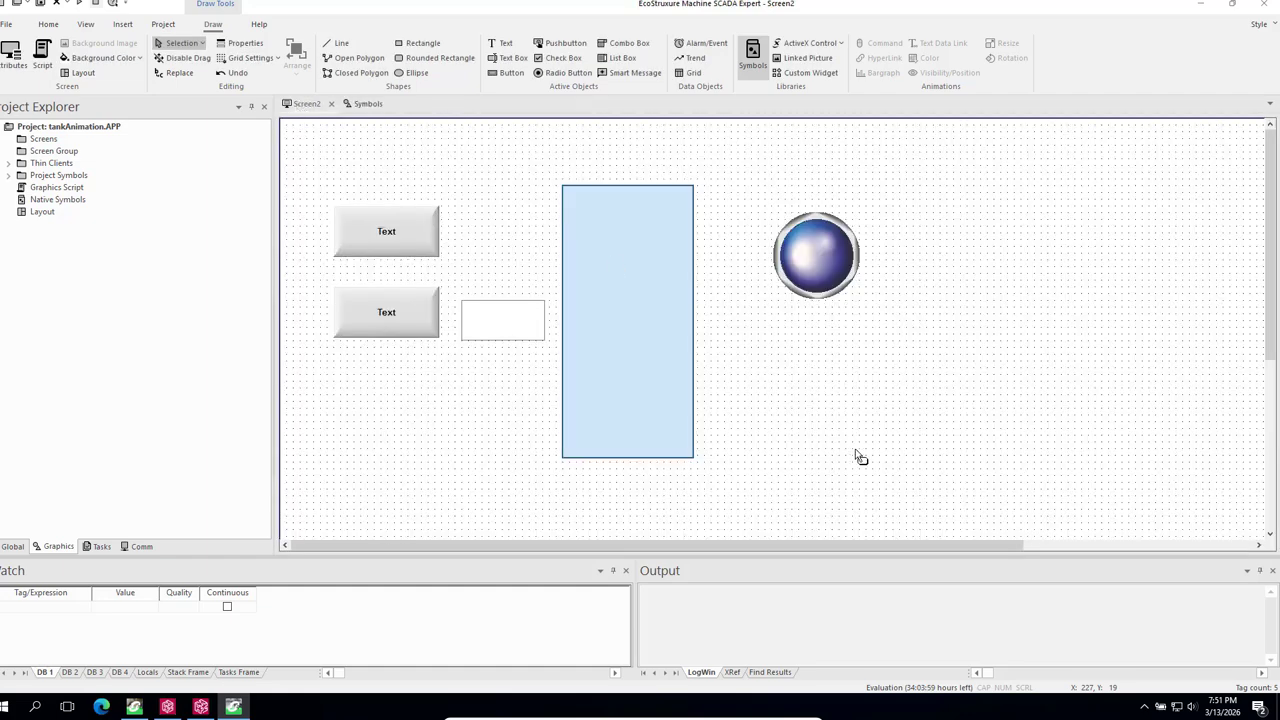
{"action": "left_click", "coordinate": [803, 360]}
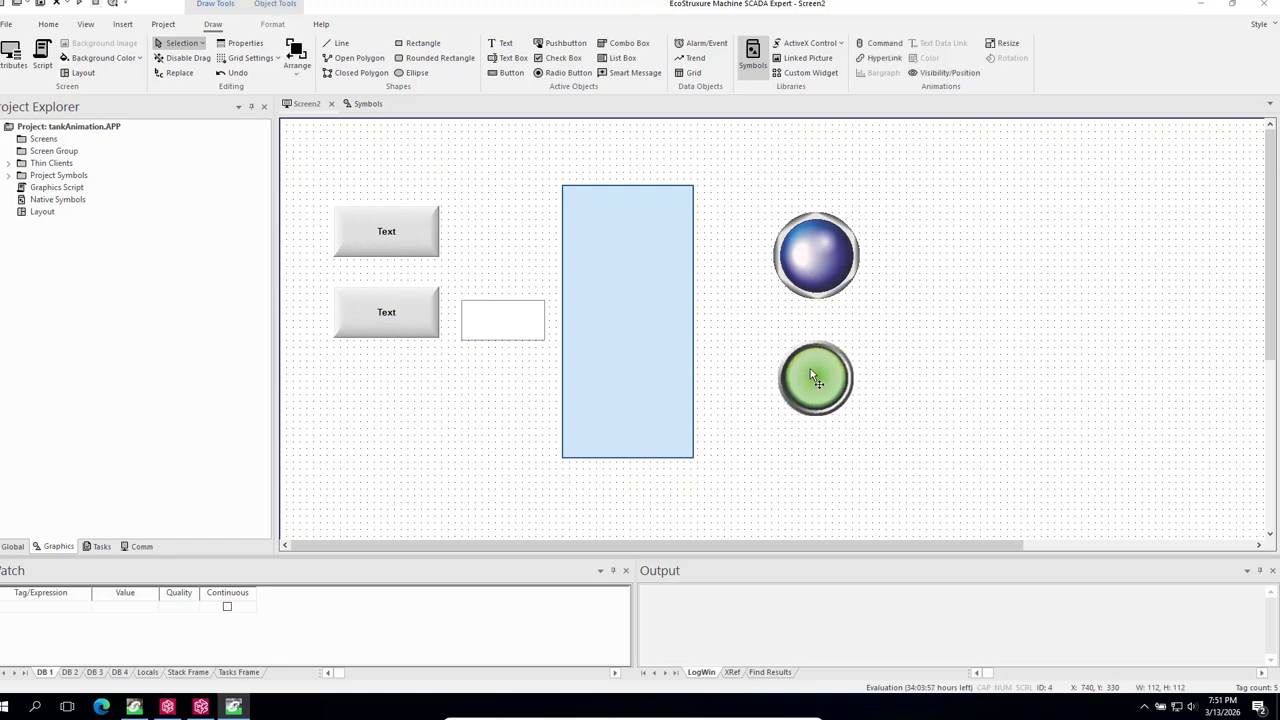
{"action": "left_click_drag", "start_coordinate": [810, 368], "coordinate": [817, 368]}
{"action": "left_click", "coordinate": [773, 462]}
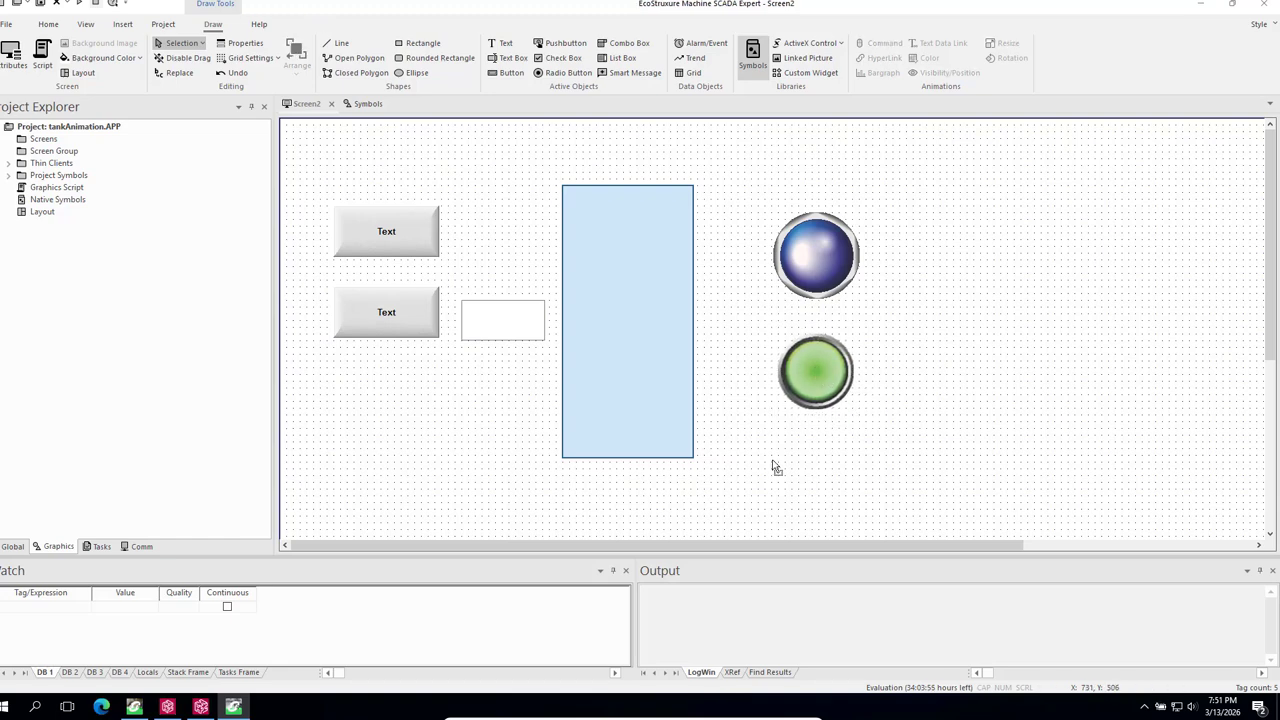
Set the upper button's caption to "start".
{"action": "left_click", "coordinate": [523, 330]}
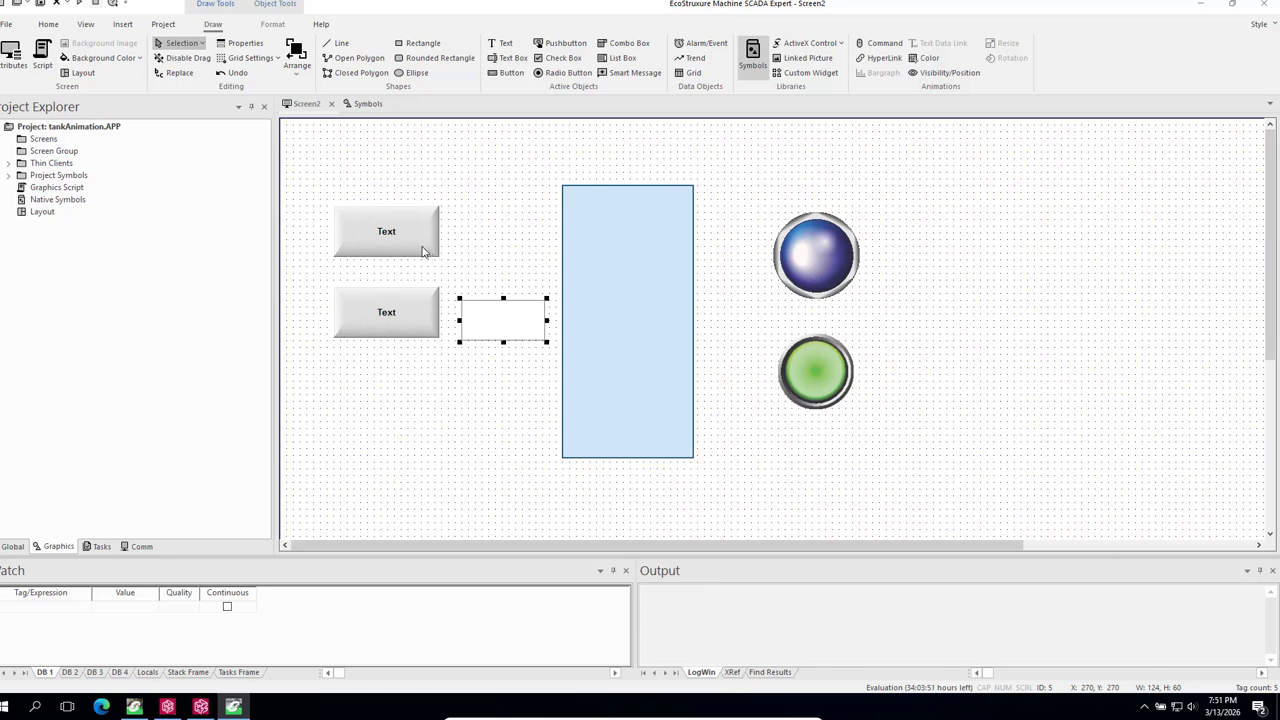
{"action": "double_click", "coordinate": [398, 240]}
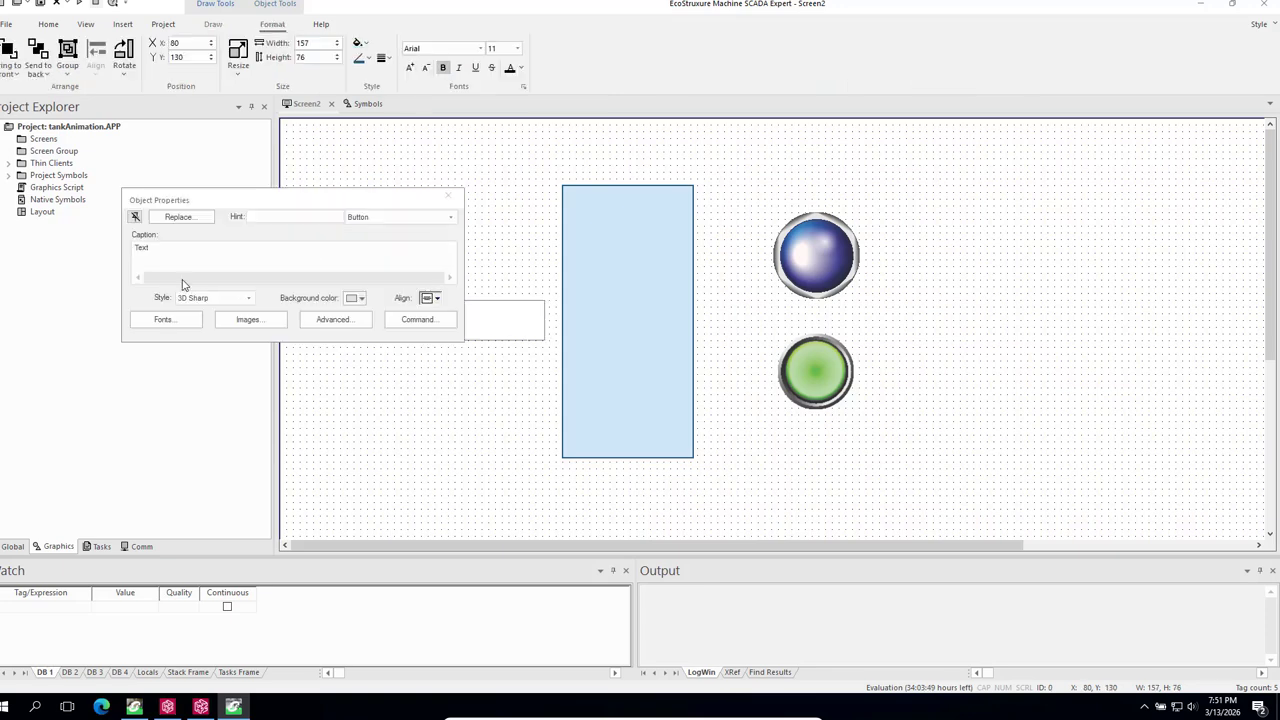
{"action": "left_click", "coordinate": [173, 254]}
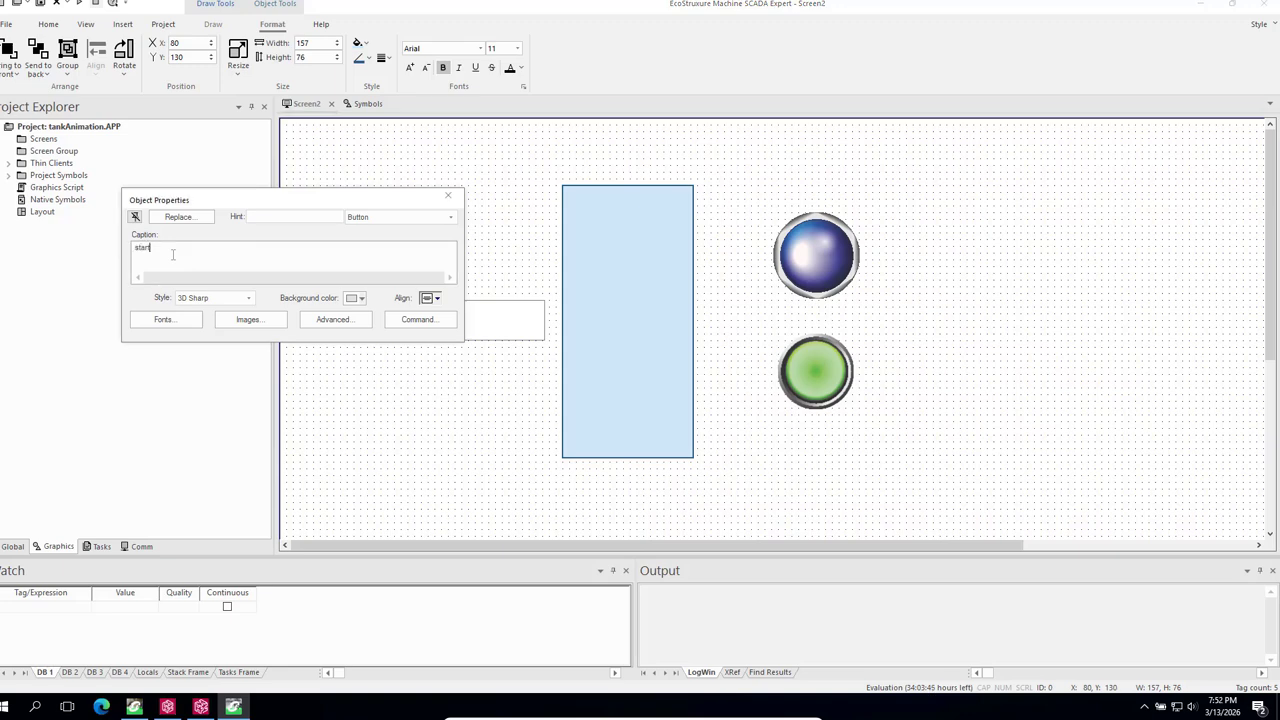
Give the start button a Toggle Tag command on mouse down, using the class tag member tank1.start.
{"action": "left_click", "coordinate": [419, 321]}
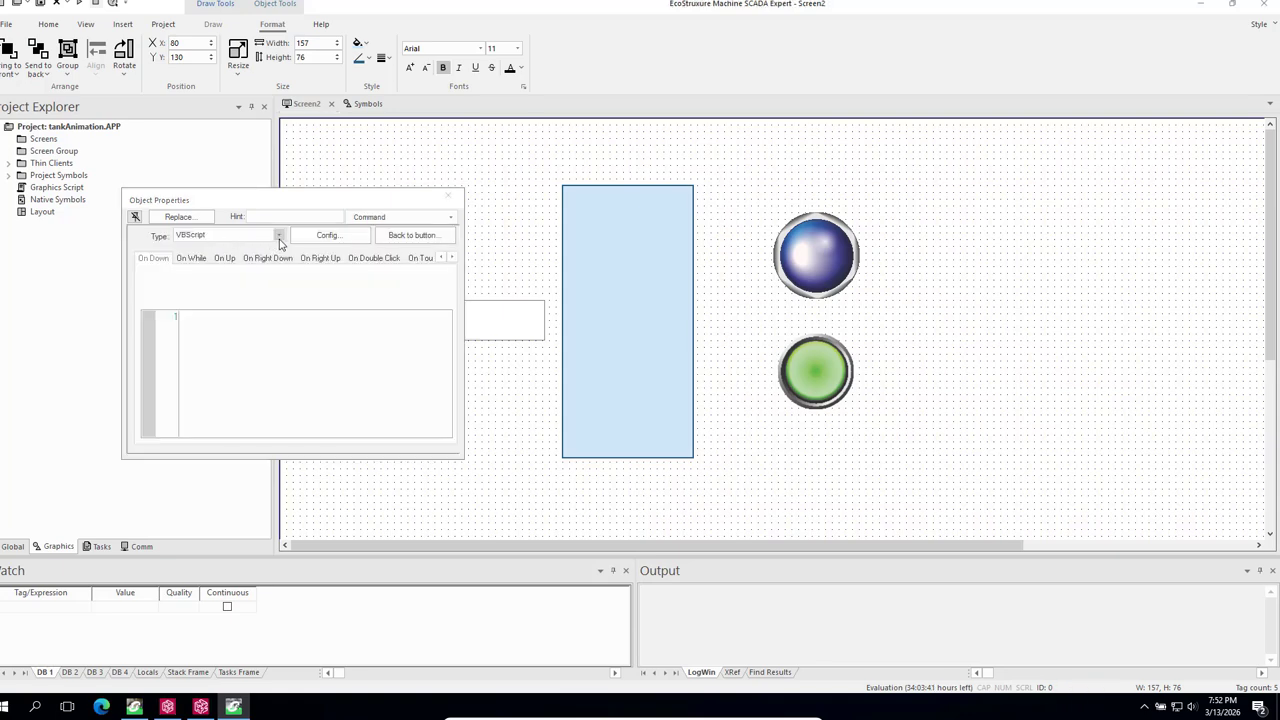
{"action": "left_click", "coordinate": [279, 238]}
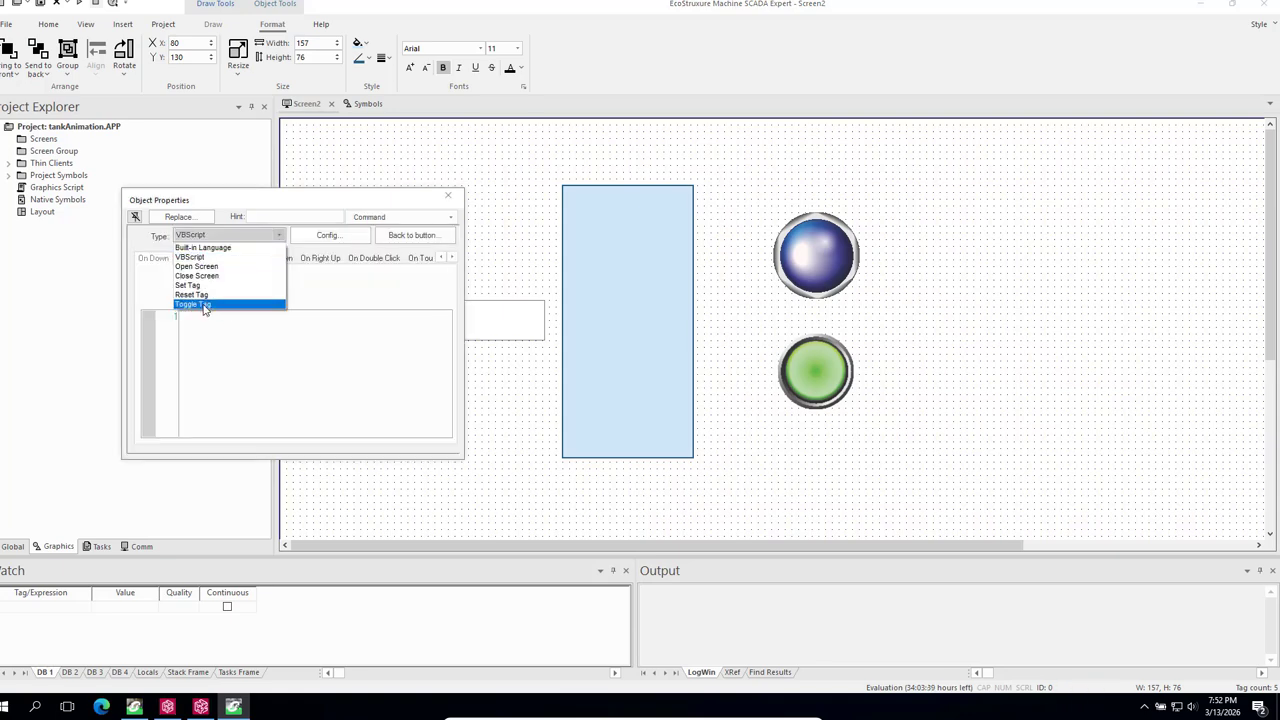
{"action": "left_click", "coordinate": [204, 304]}
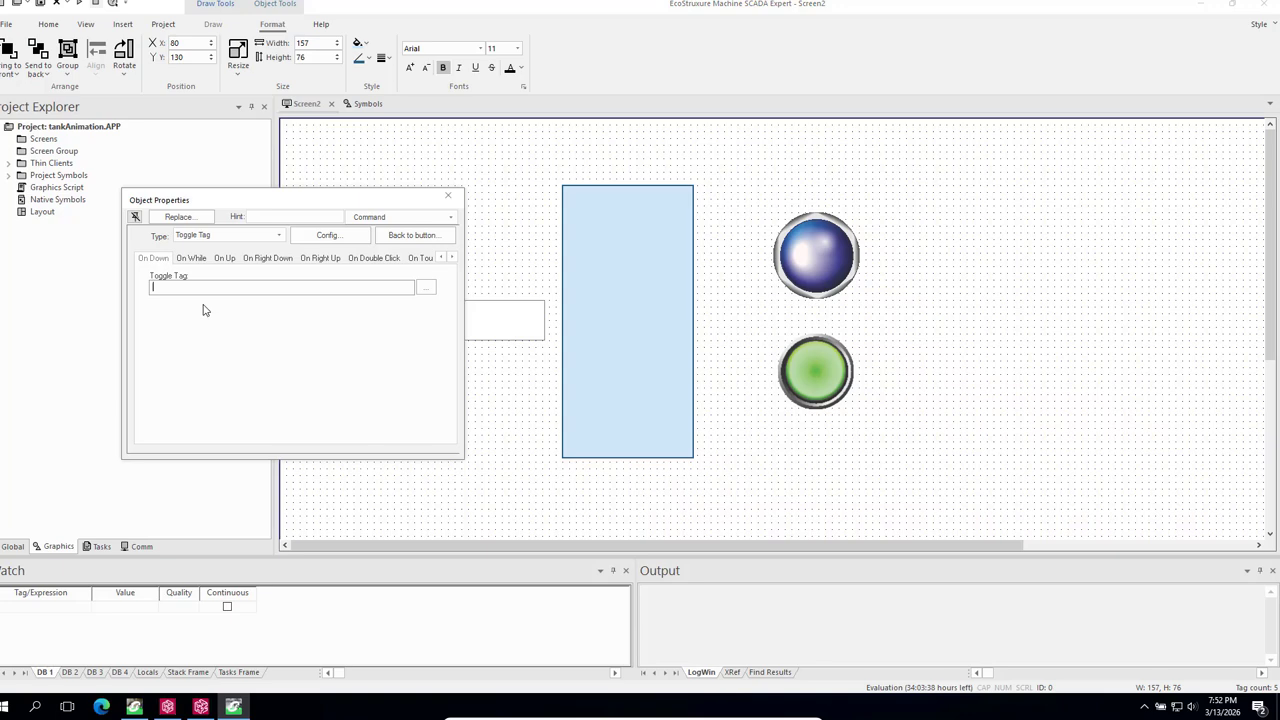
{"action": "left_click", "coordinate": [426, 290]}
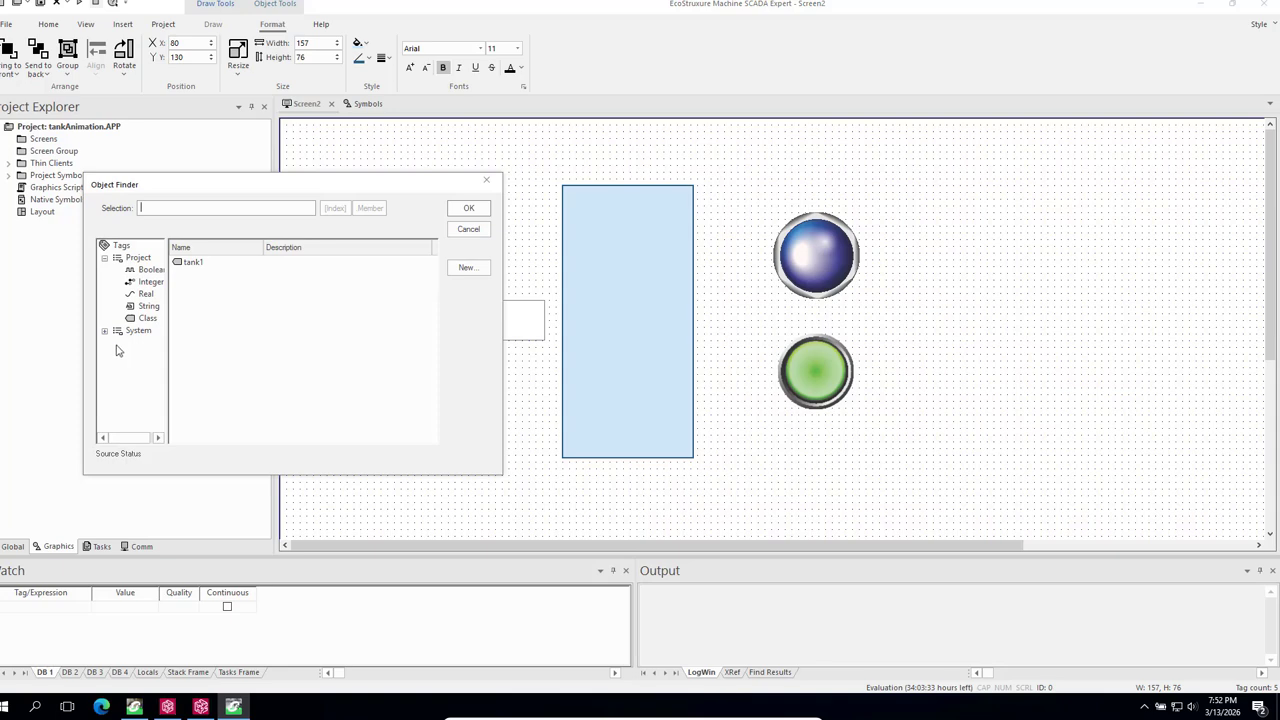
{"action": "left_click", "coordinate": [146, 321]}
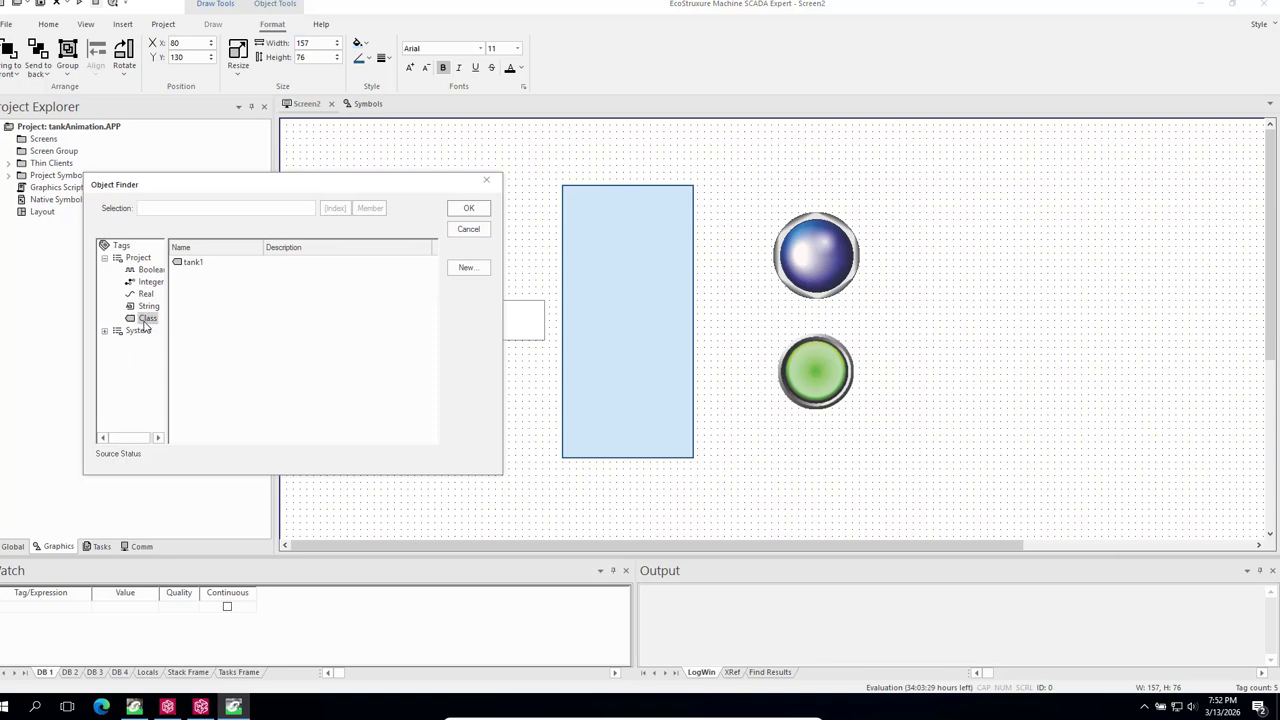
{"action": "left_click", "coordinate": [193, 265]}
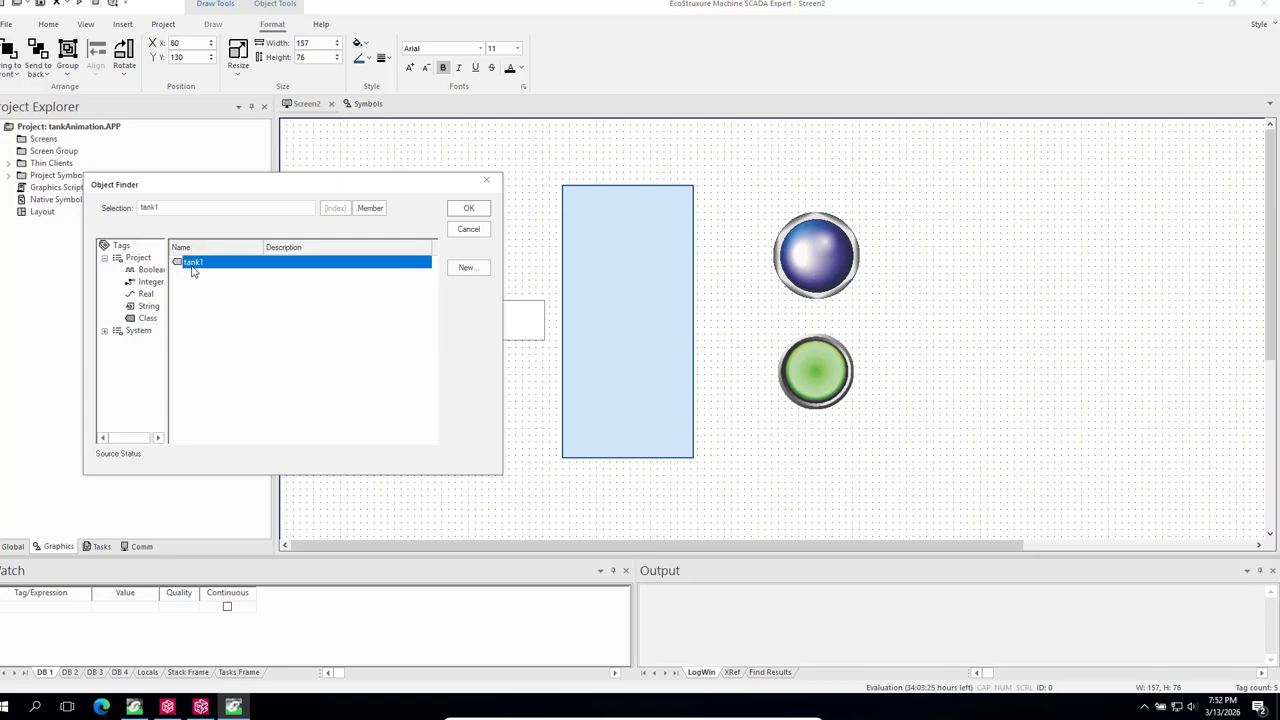
{"action": "left_click", "coordinate": [368, 214]}
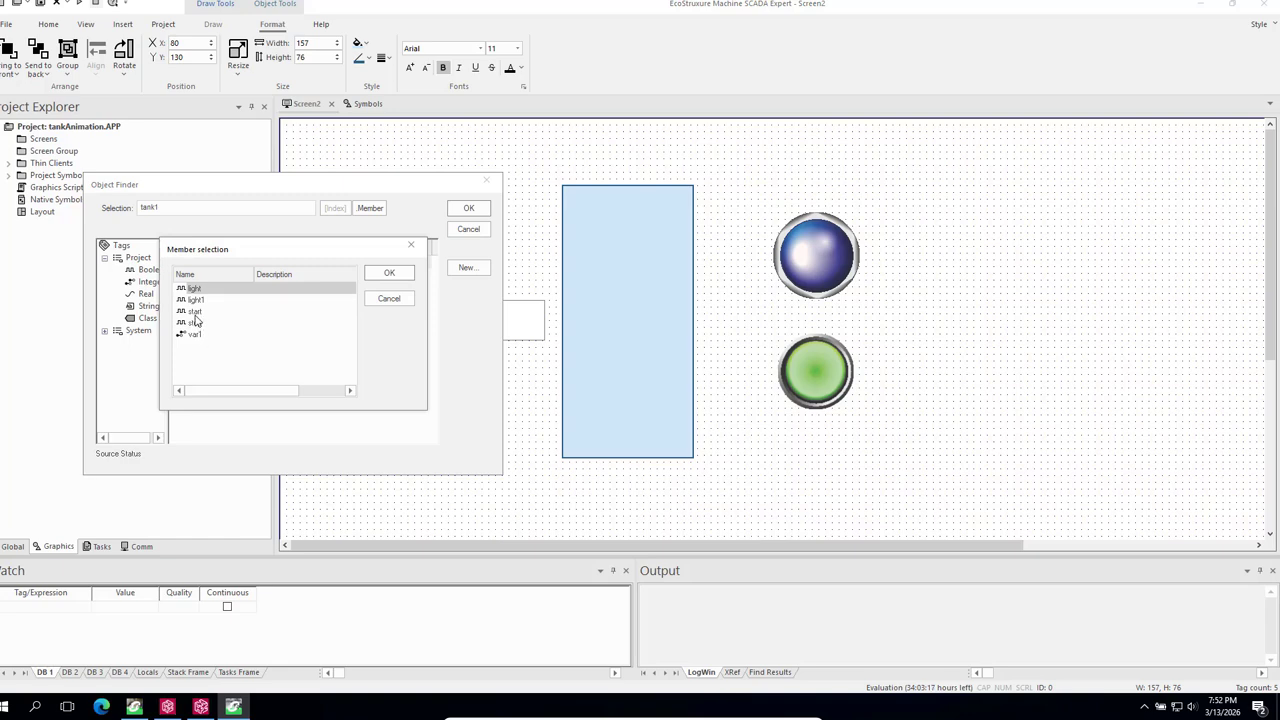
{"action": "left_click", "coordinate": [195, 312]}
{"action": "left_click", "coordinate": [388, 277]}
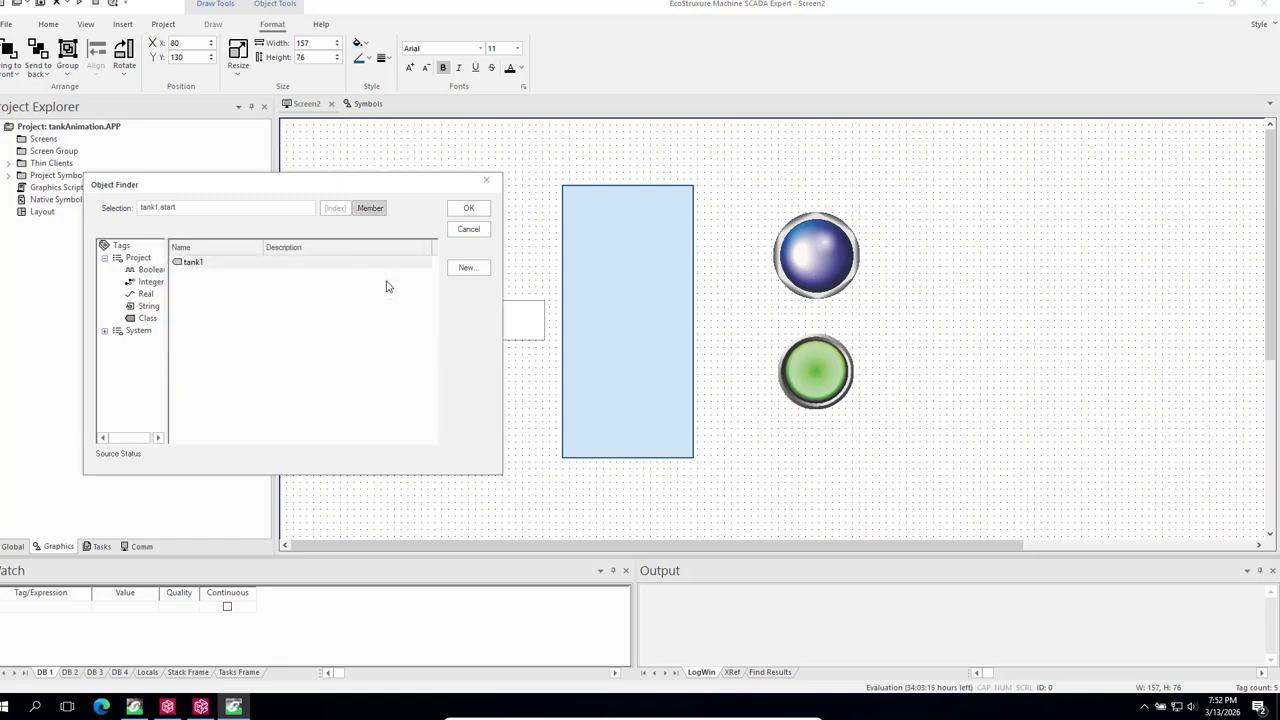
{"action": "left_click", "coordinate": [469, 208]}
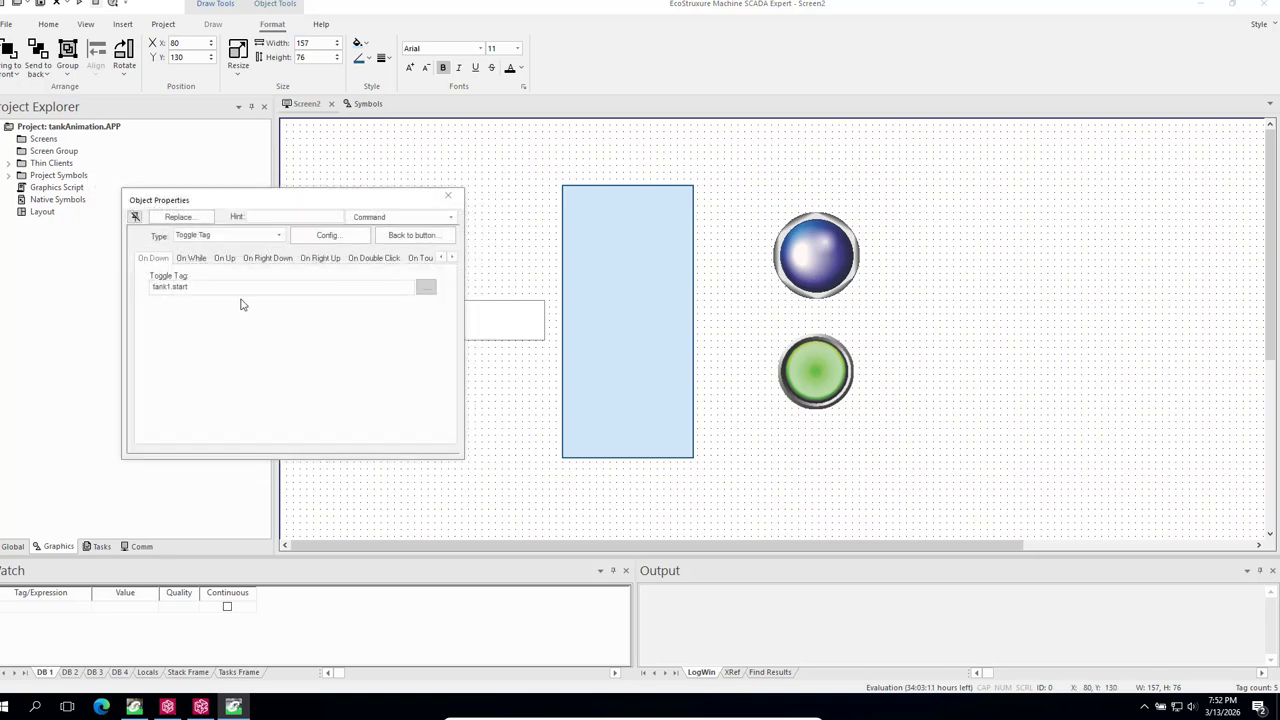
{"action": "left_click", "coordinate": [451, 199]}
Set the lower button's caption to "stop".
{"action": "left_click", "coordinate": [386, 316]}
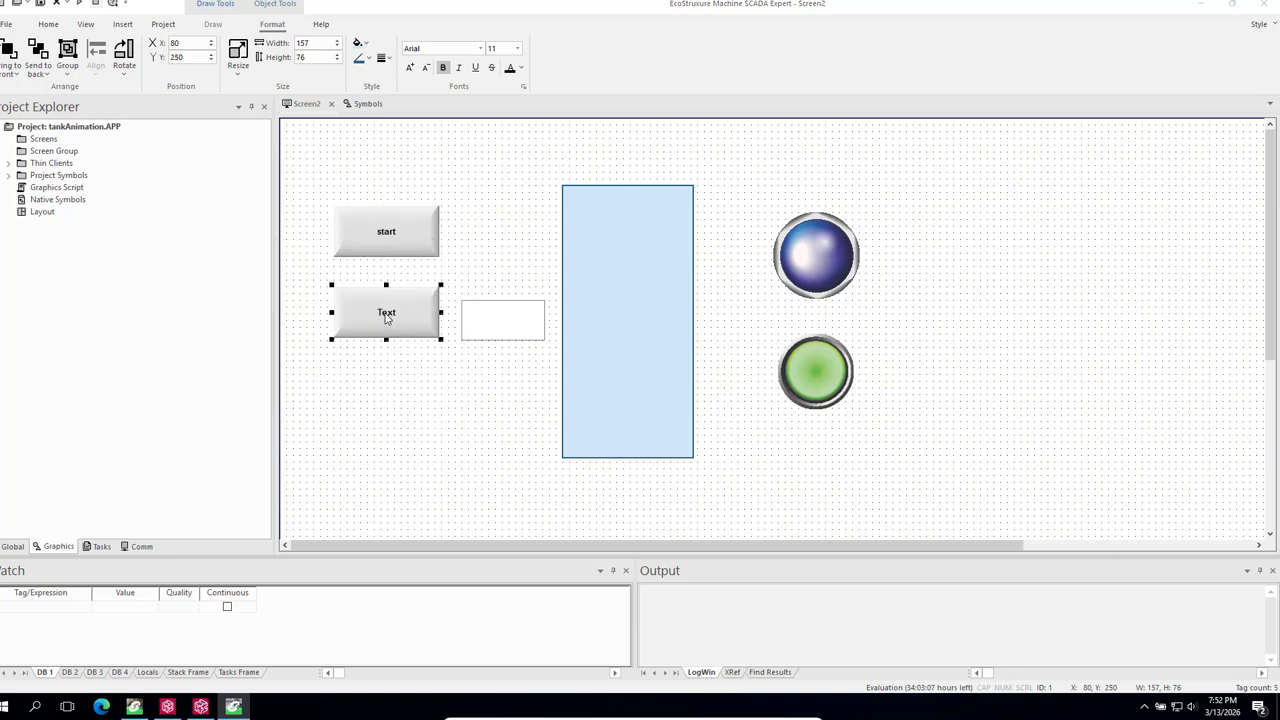
{"action": "double_click", "coordinate": [386, 317]}
{"action": "left_click", "coordinate": [155, 249]}
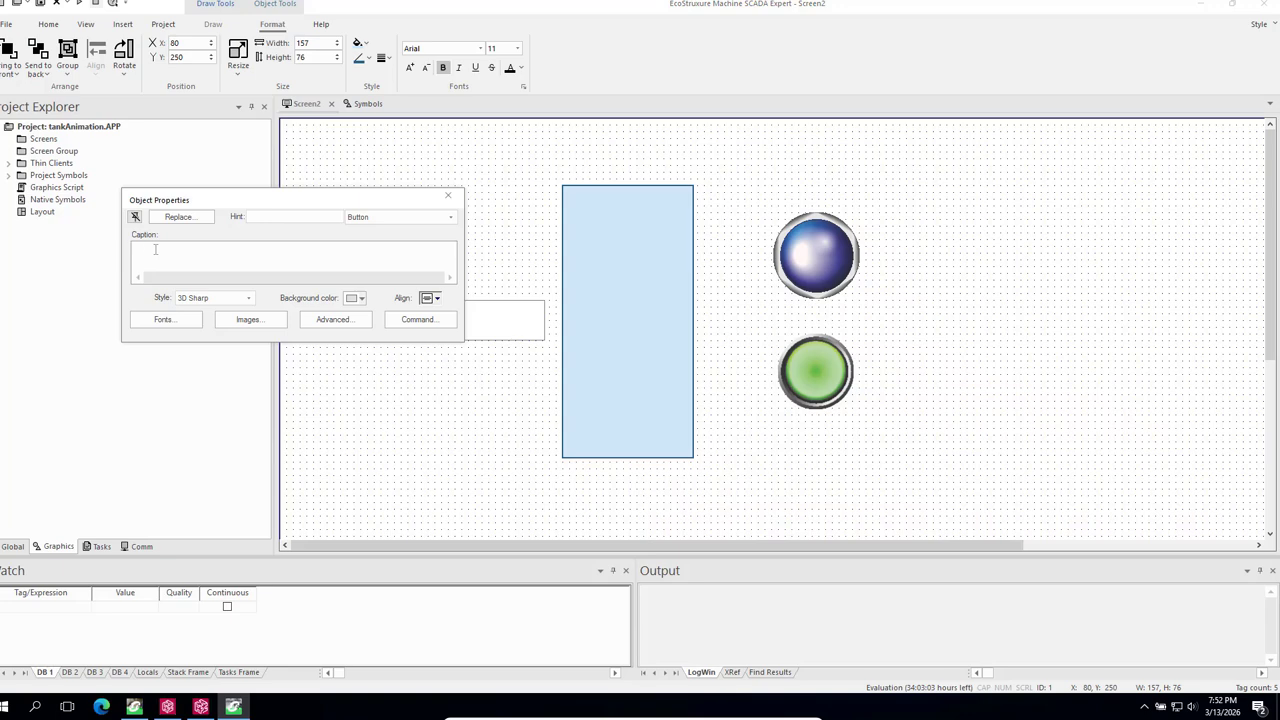
{"action": "type", "text": "stop"}
Set the stop button's command type to Toggle Tag and open the tag finder for its On Down tag.
{"action": "left_click", "coordinate": [419, 326]}
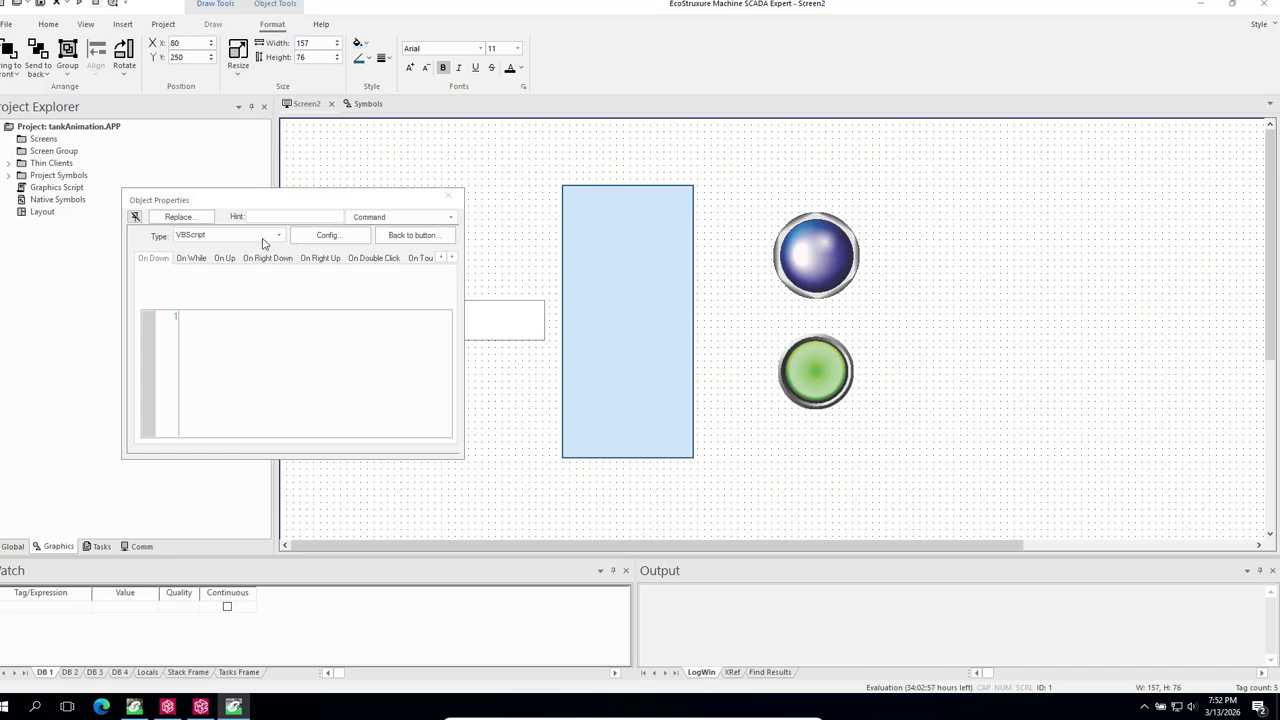
{"action": "left_click", "coordinate": [278, 236]}
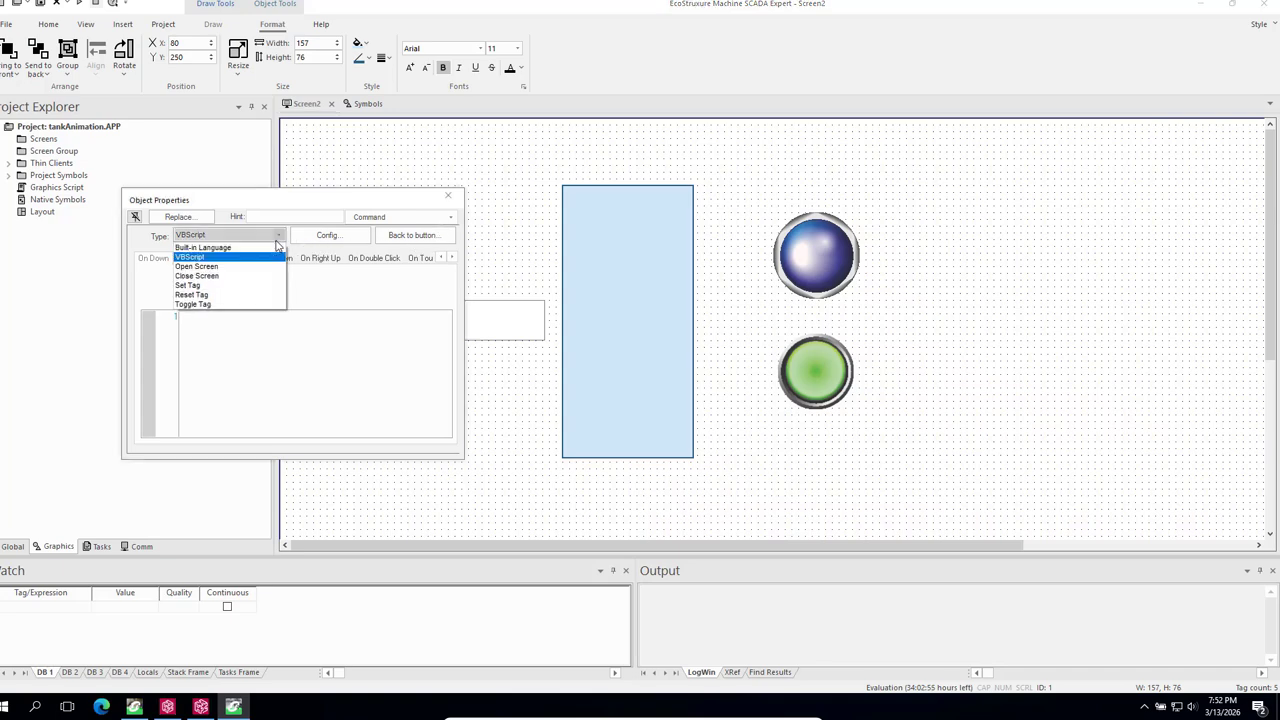
{"action": "left_click", "coordinate": [204, 305]}
{"action": "left_click", "coordinate": [427, 287]}
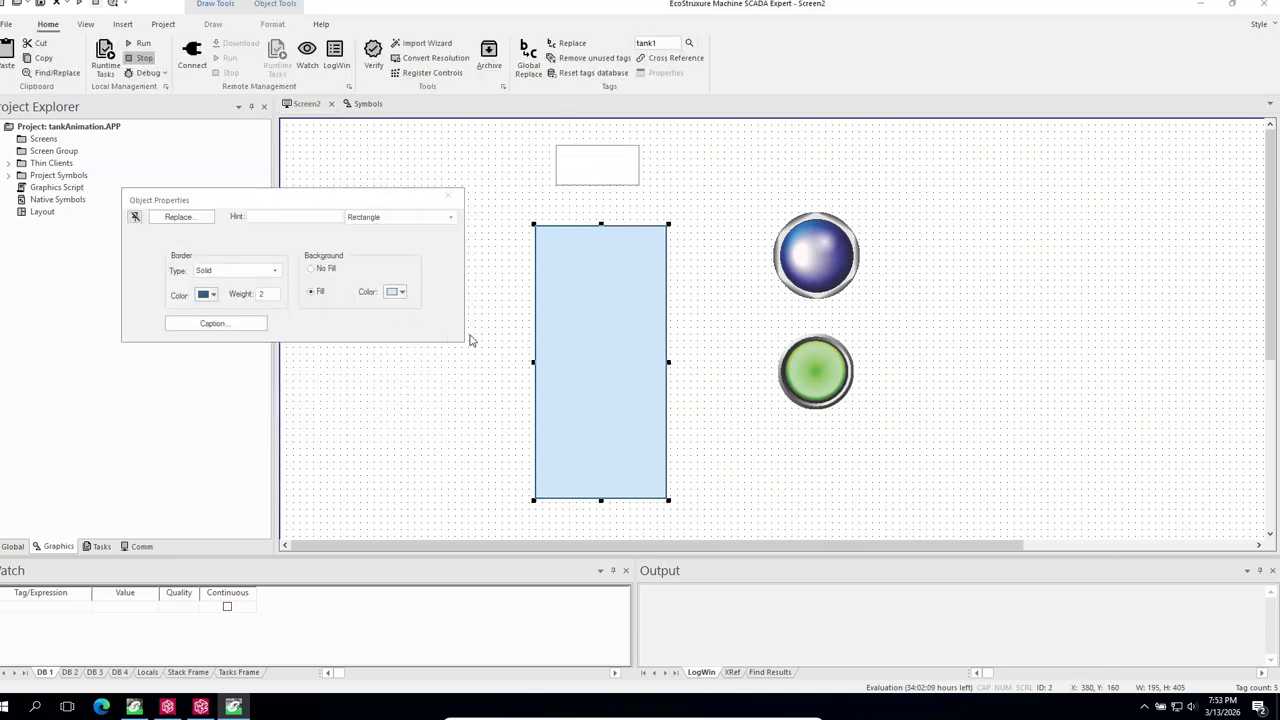
Close the rectangle's properties and link the blue pilot light's TagState property to tank1.light.
{"action": "left_click", "coordinate": [448, 196]}
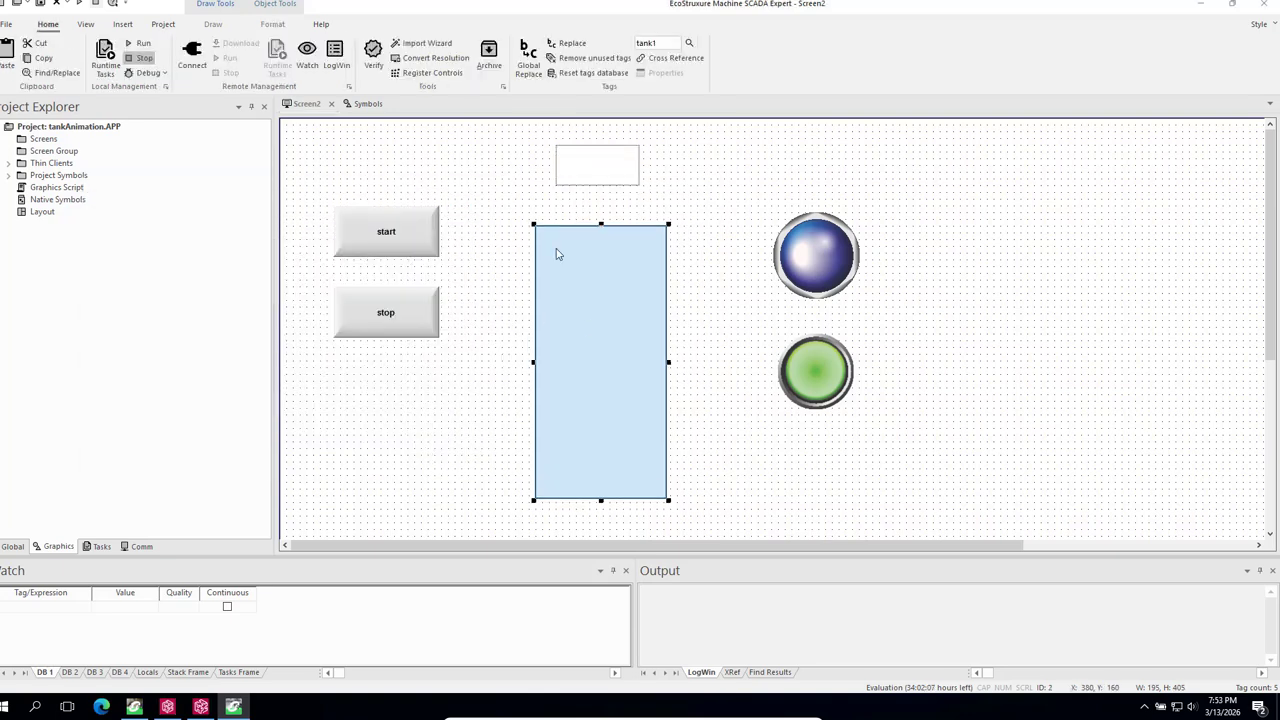
{"action": "left_click", "coordinate": [742, 310]}
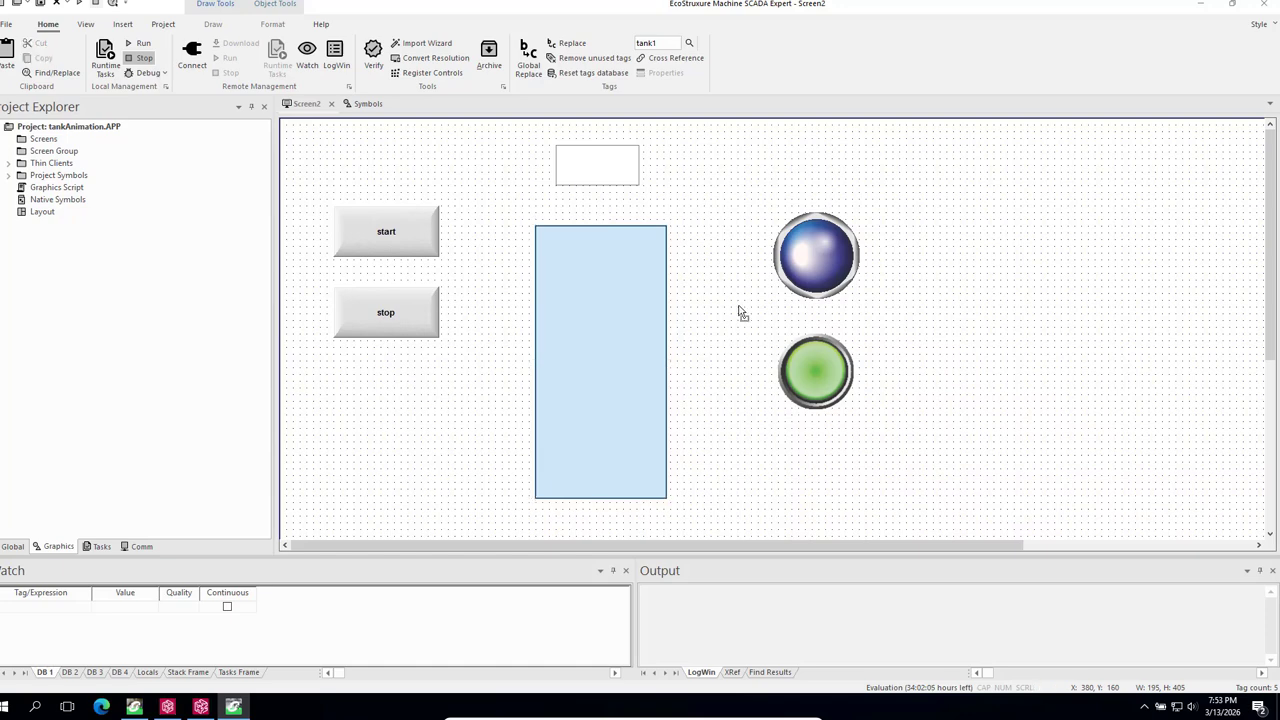
{"action": "double_click", "coordinate": [829, 276]}
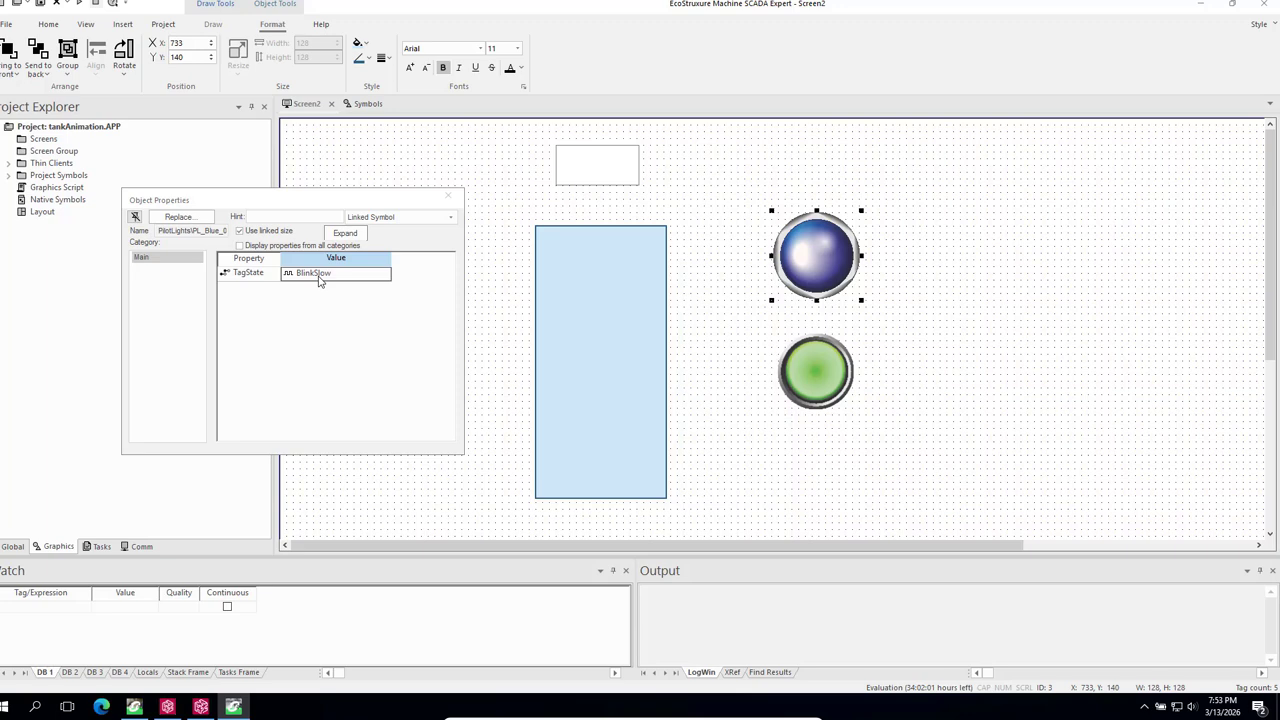
{"action": "double_click", "coordinate": [319, 280]}
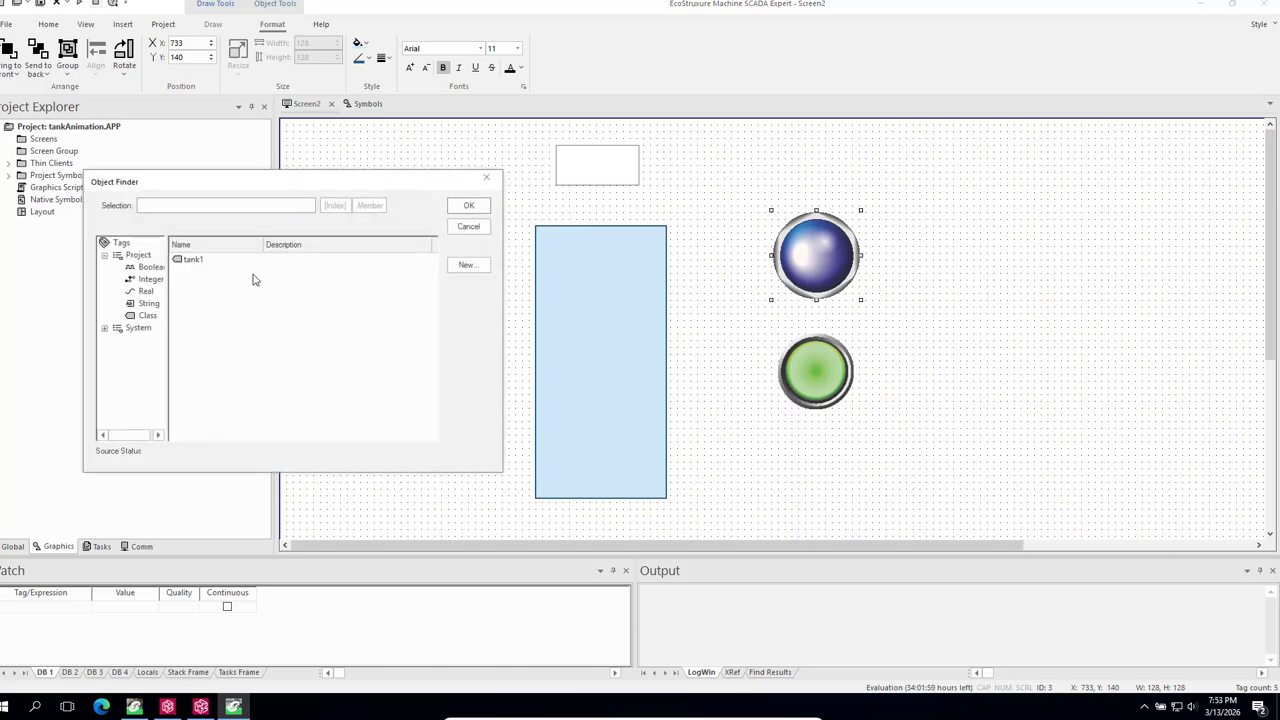
{"action": "left_click", "coordinate": [189, 264]}
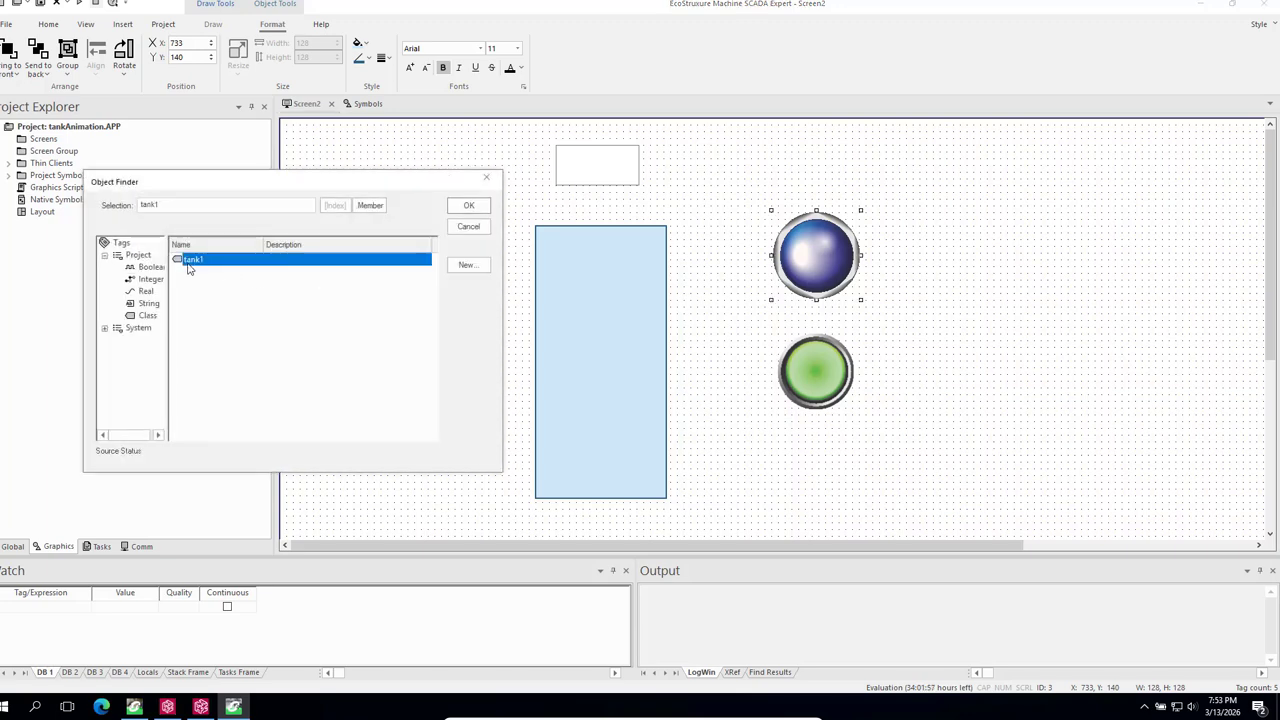
{"action": "left_click", "coordinate": [369, 206]}
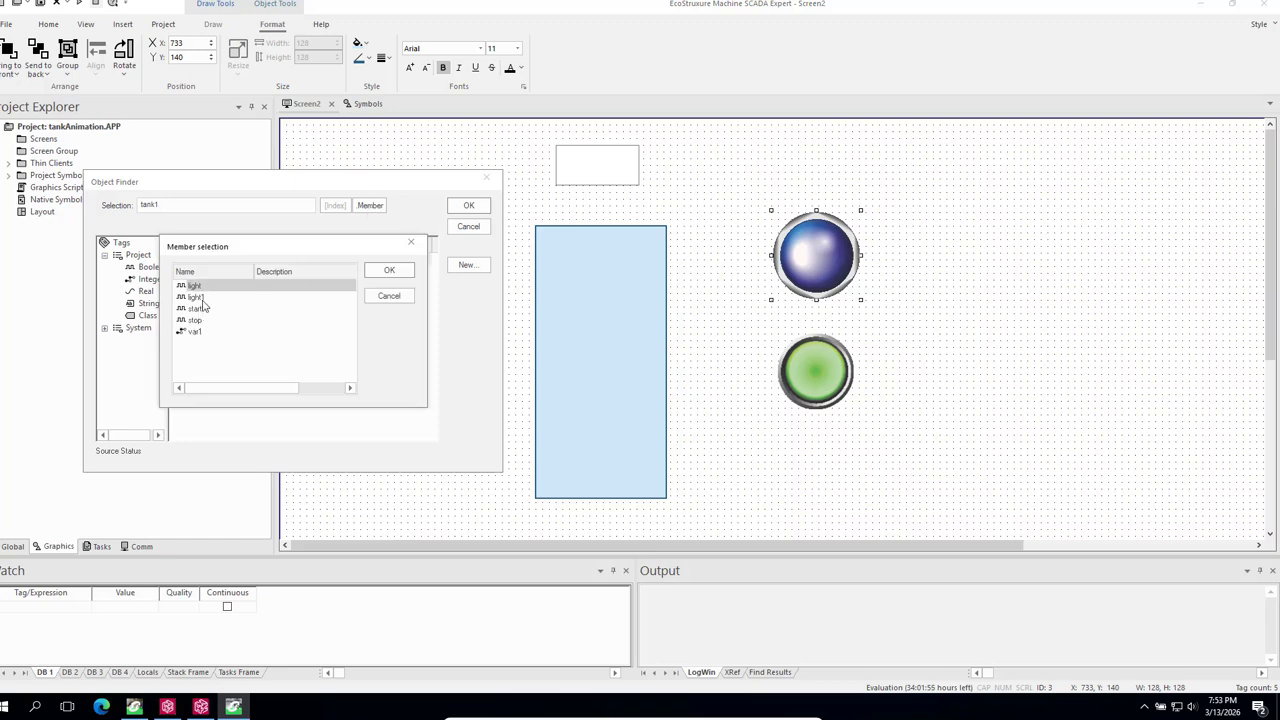
{"action": "left_click", "coordinate": [399, 272]}
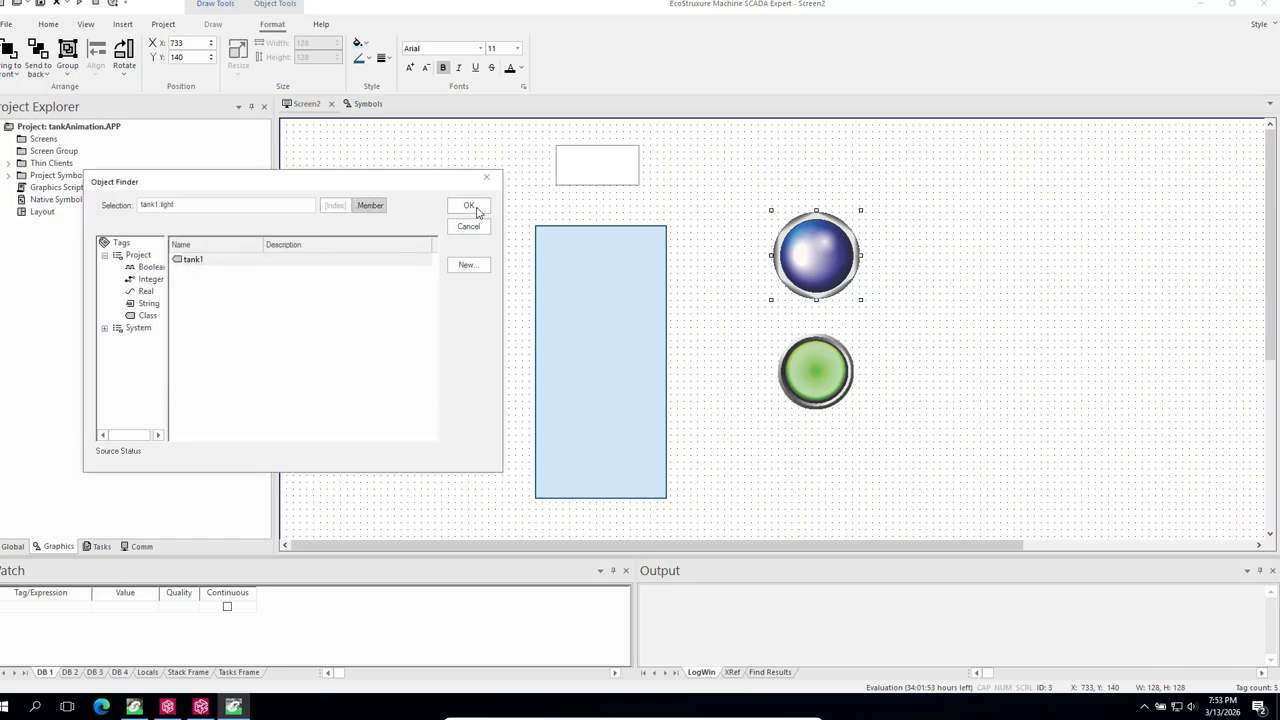
{"action": "left_click", "coordinate": [476, 210]}
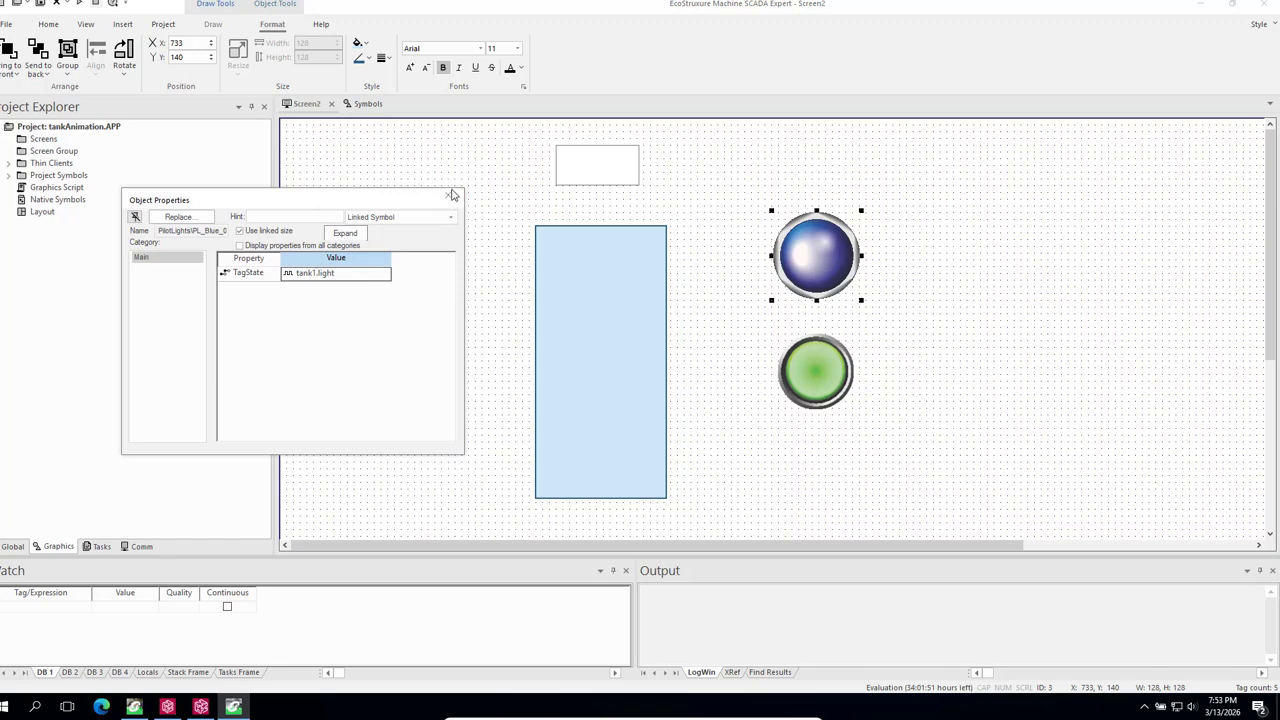
{"action": "left_click", "coordinate": [450, 196]}
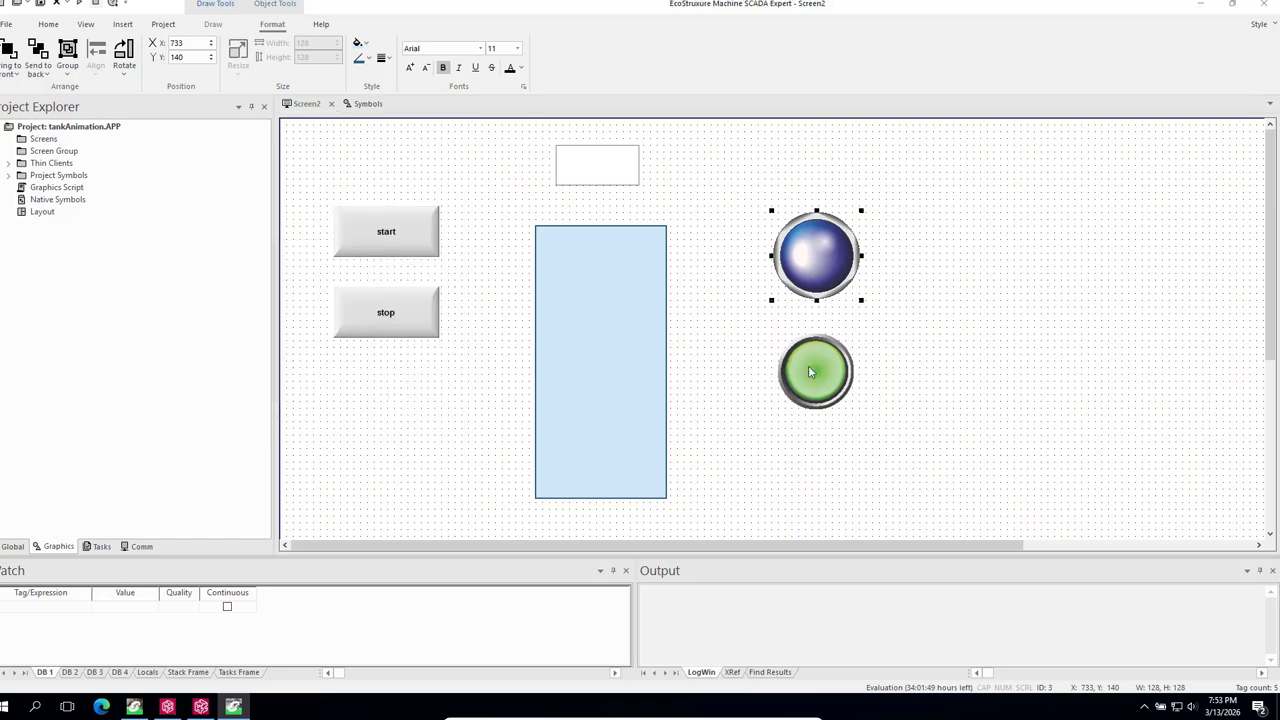
Link the green pilot light's TagState property to the class tag member tank1.light1 and close its properties.
{"action": "double_click", "coordinate": [810, 372]}
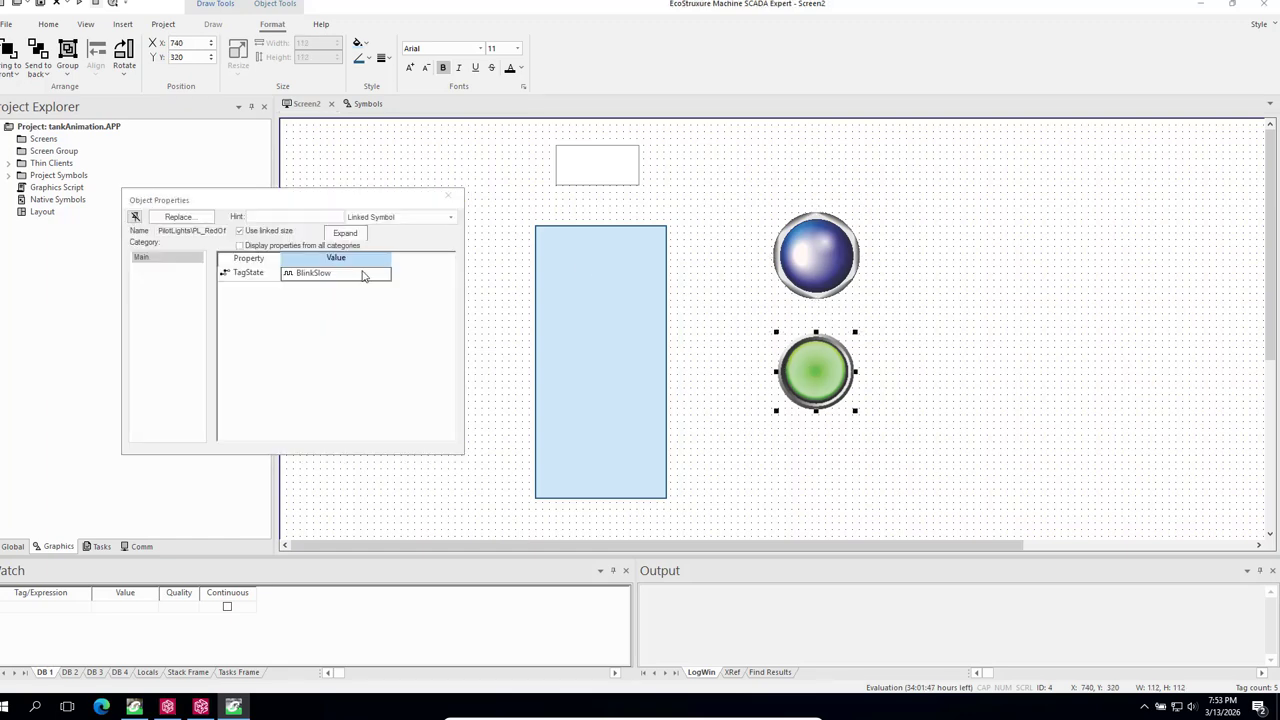
{"action": "double_click", "coordinate": [366, 274]}
{"action": "left_click", "coordinate": [199, 263]}
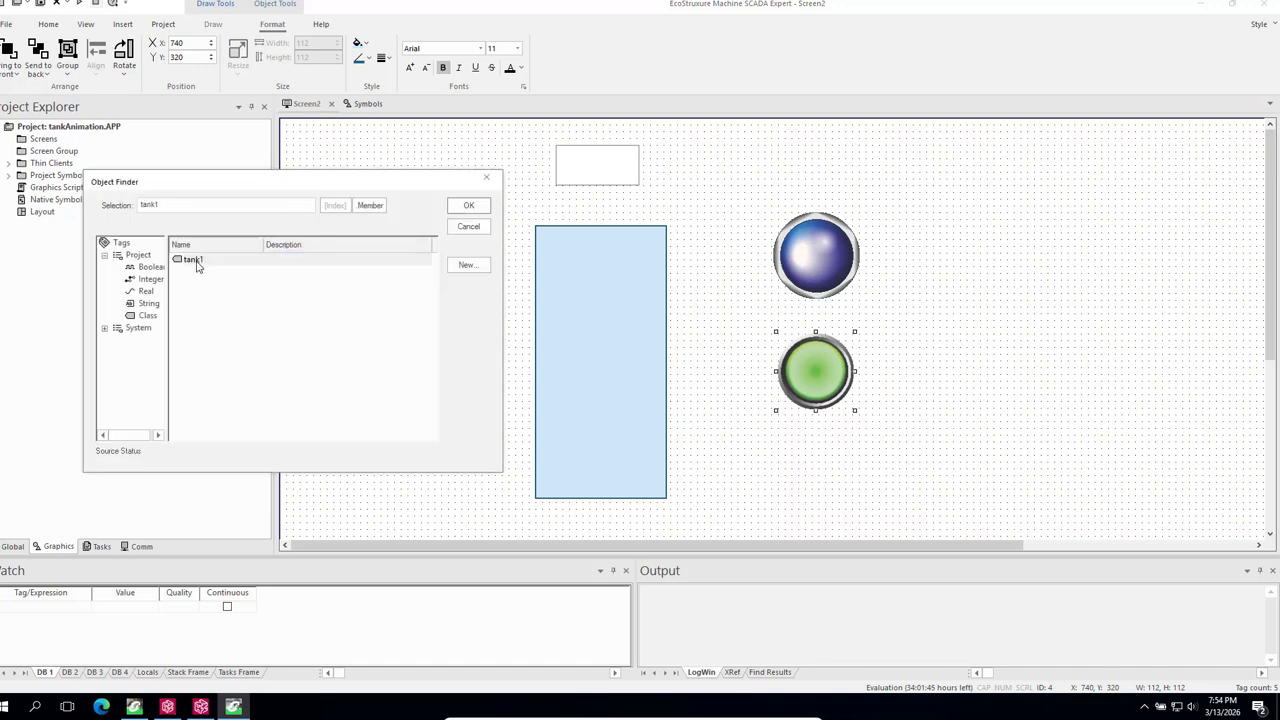
{"action": "left_click", "coordinate": [371, 206]}
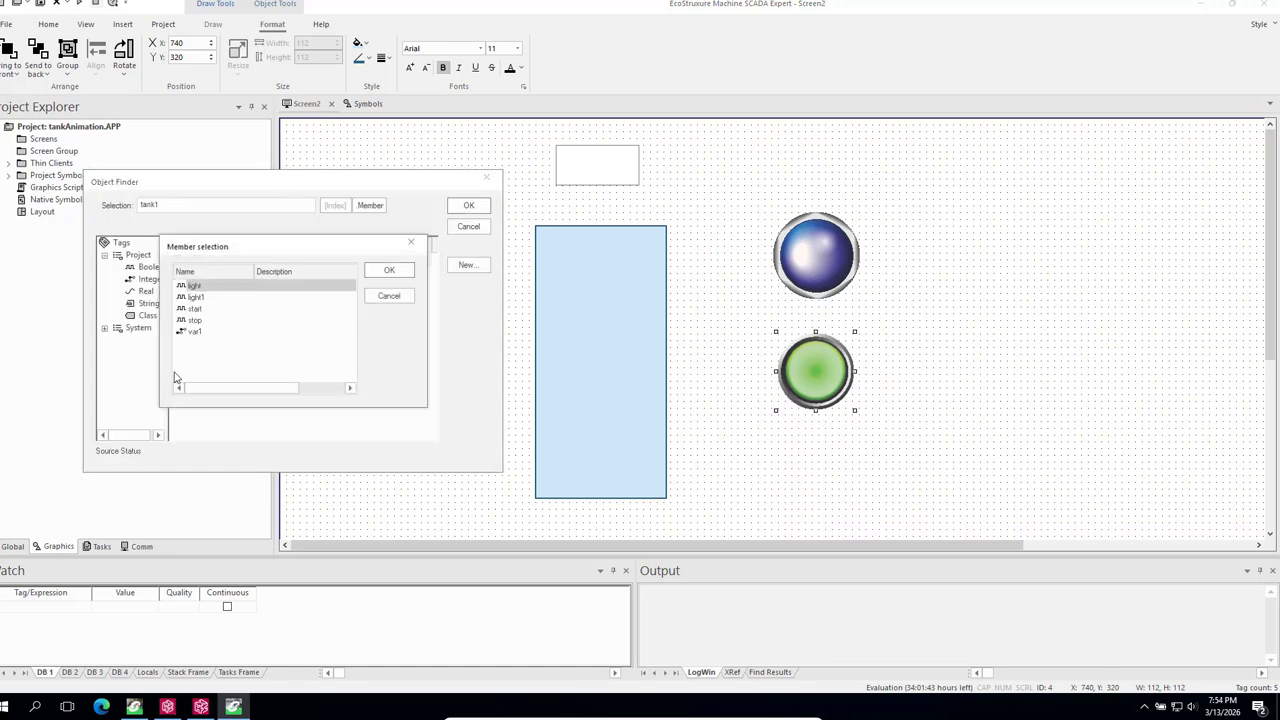
{"action": "left_click", "coordinate": [195, 308]}
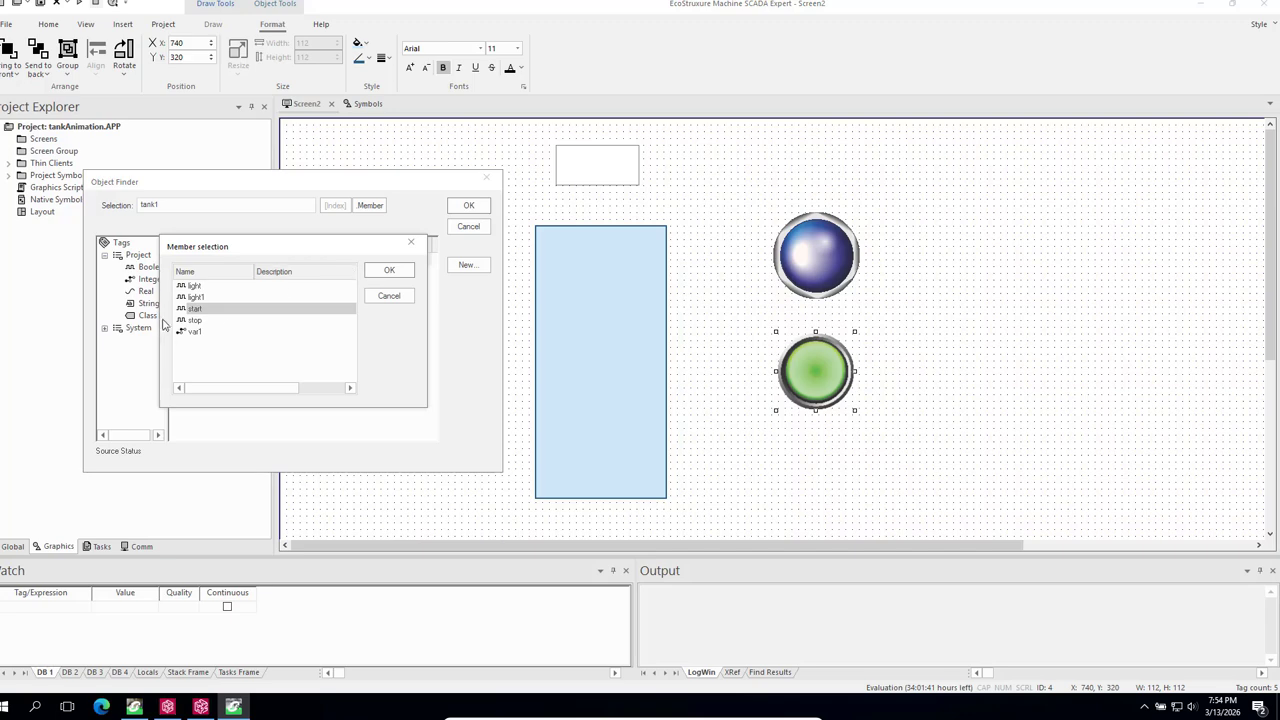
{"action": "left_click", "coordinate": [195, 298]}
{"action": "left_click", "coordinate": [407, 271]}
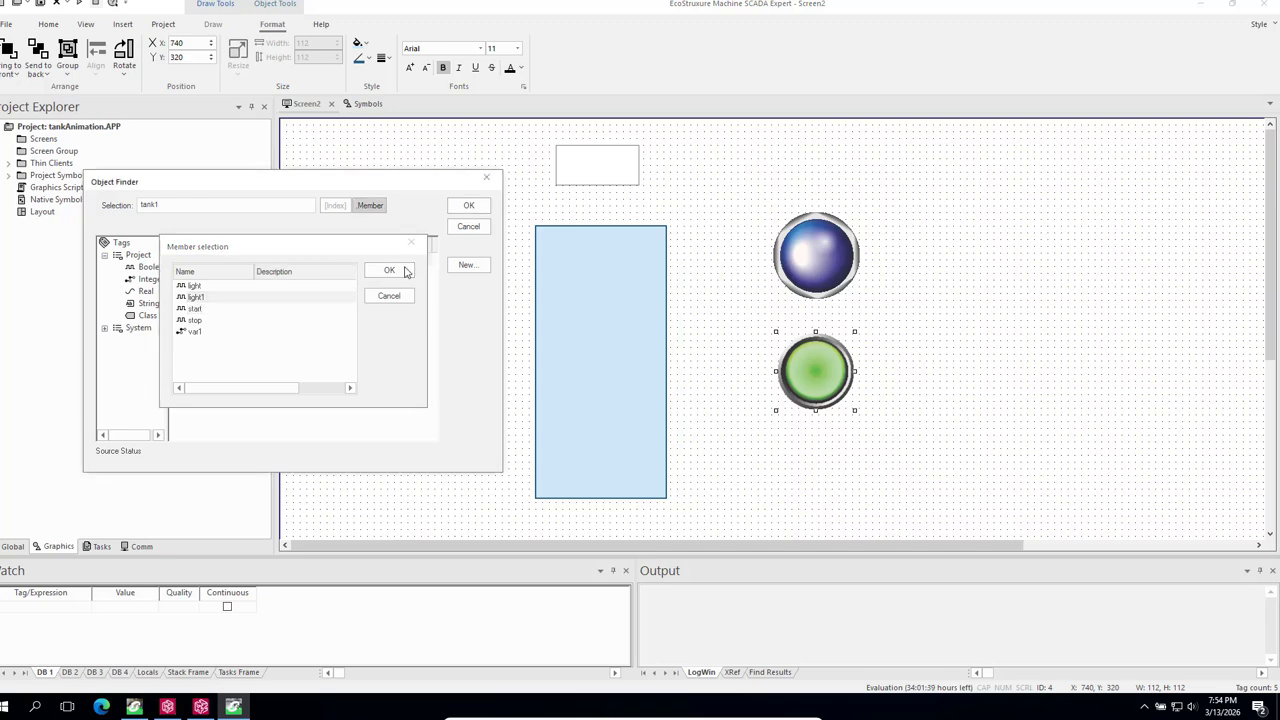
{"action": "left_click", "coordinate": [469, 206]}
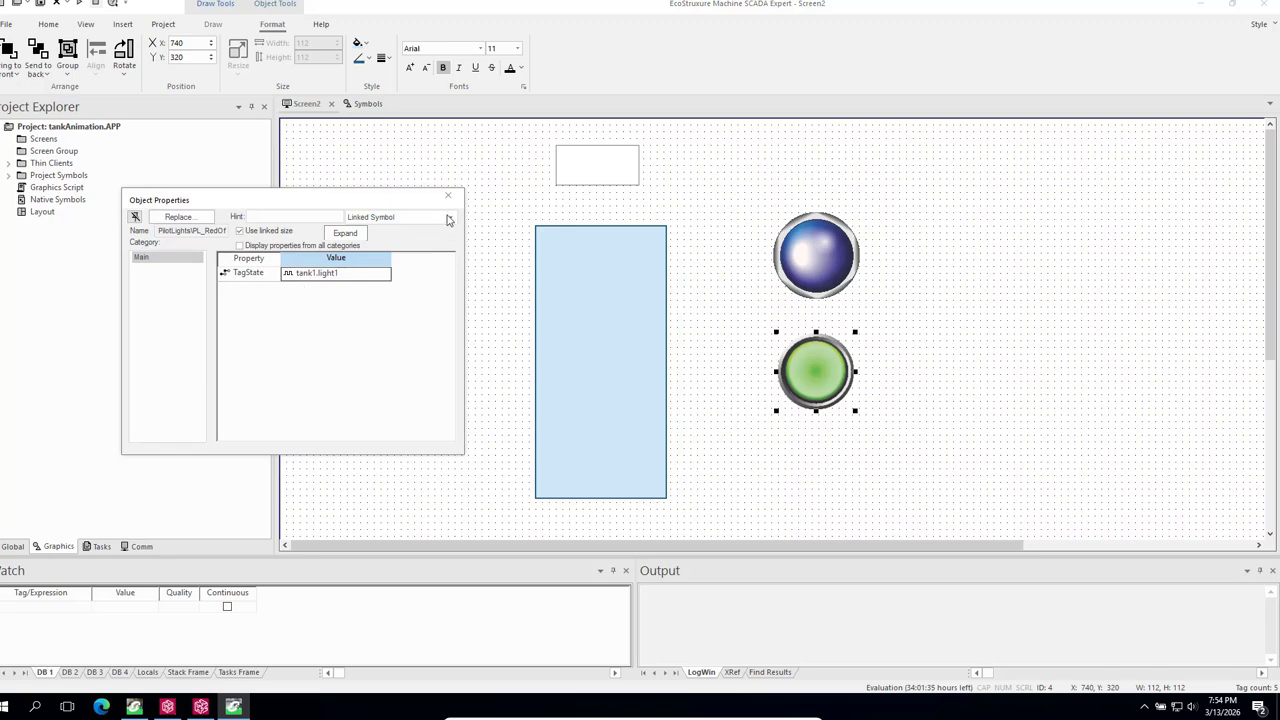
{"action": "left_click", "coordinate": [448, 196]}
Add a Bargraph animation to the blue tank rectangle.
{"action": "left_click", "coordinate": [594, 384]}
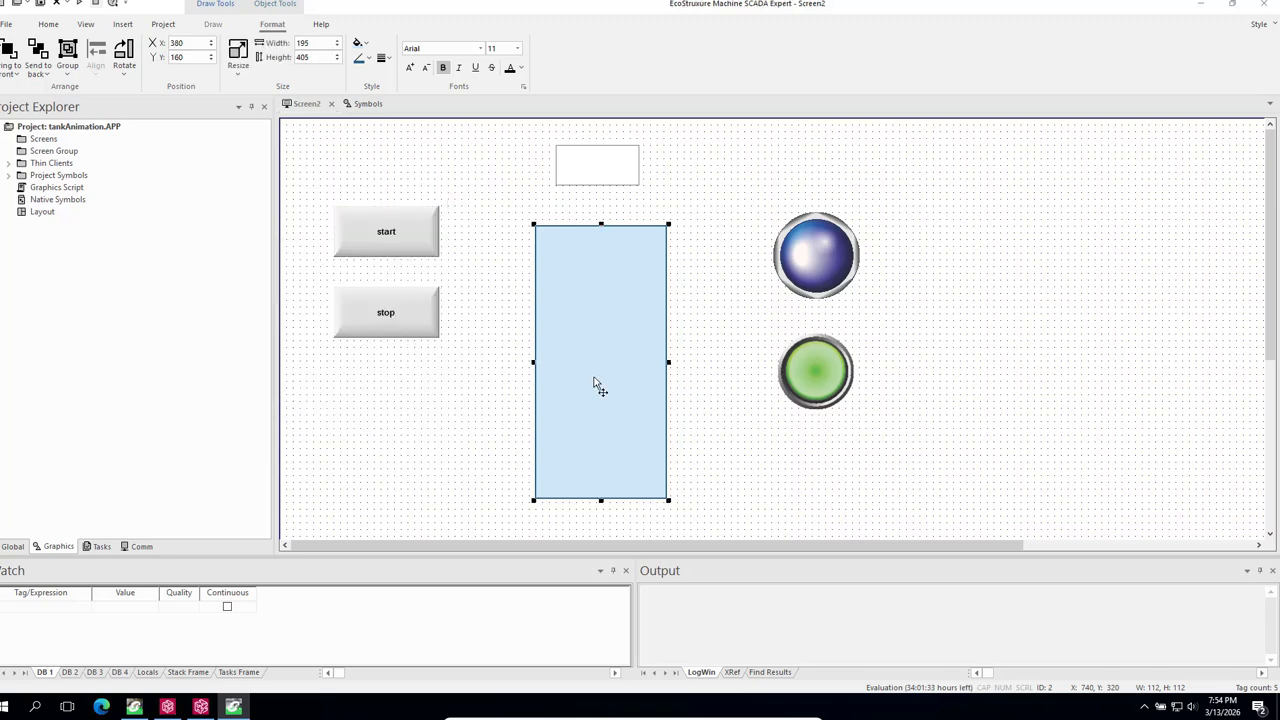
{"action": "left_click", "coordinate": [214, 4]}
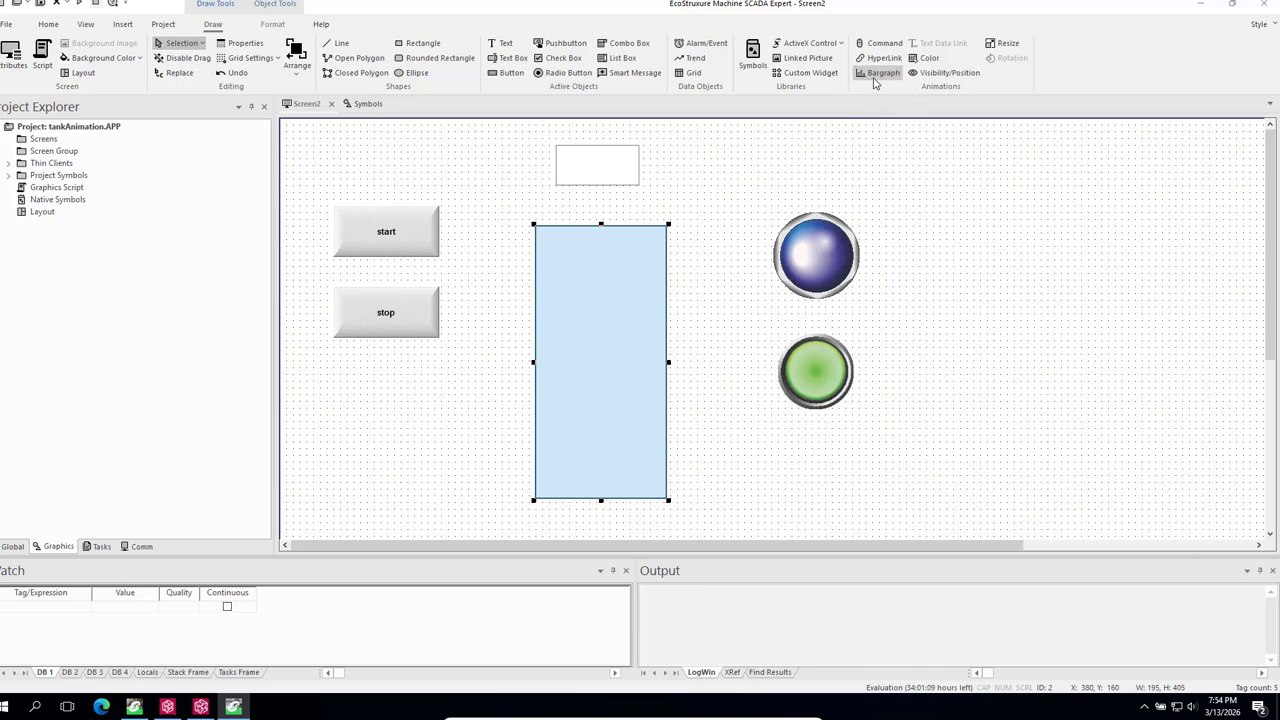
{"action": "double_click", "coordinate": [602, 332]}
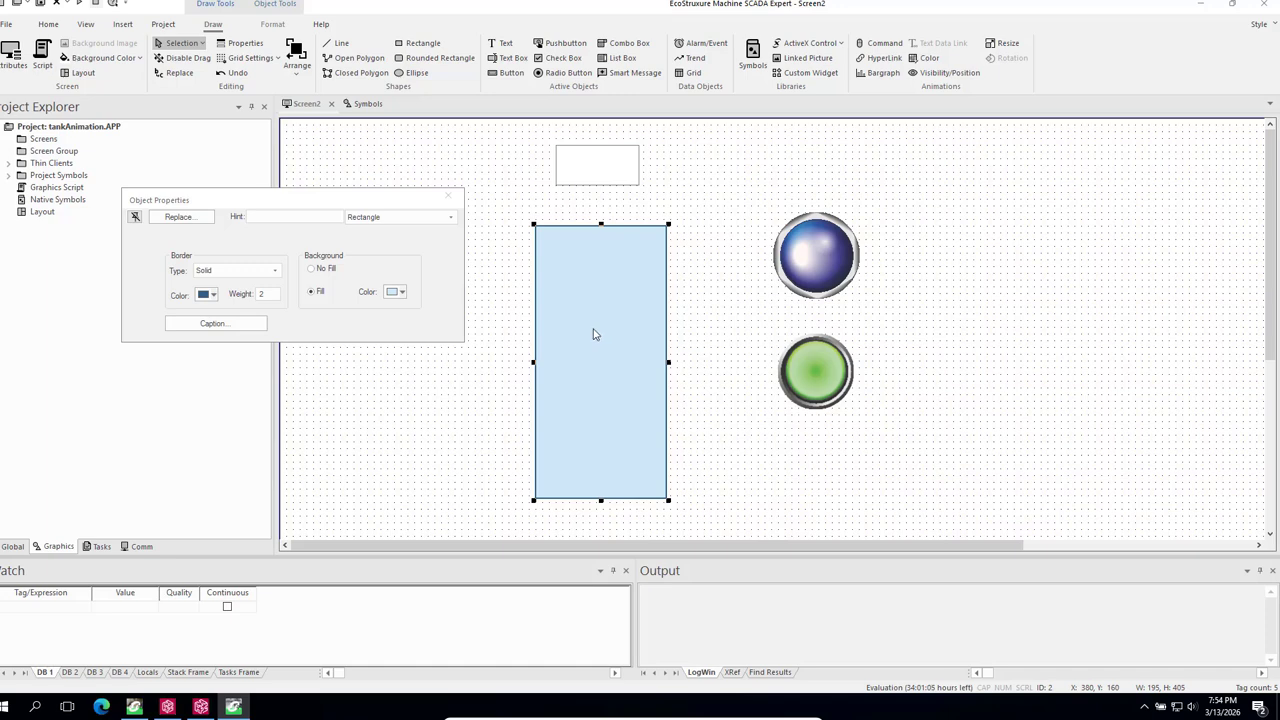
{"action": "left_click", "coordinate": [448, 197]}
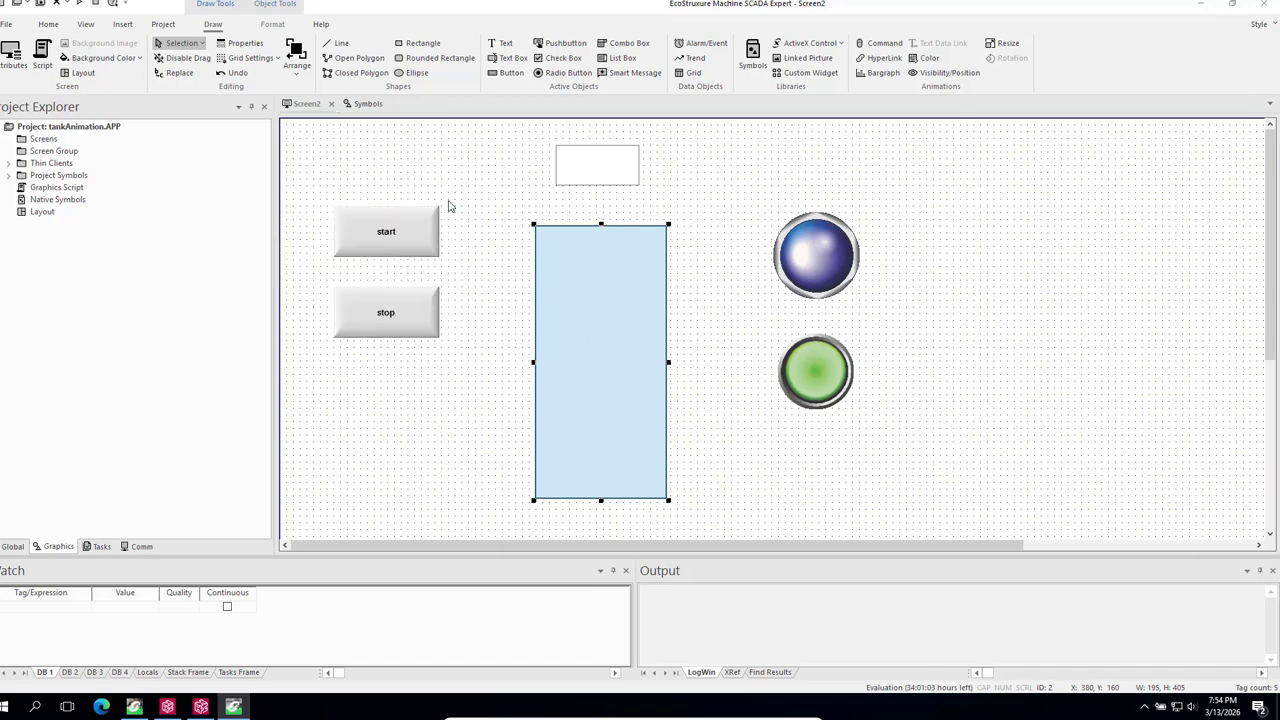
{"action": "left_click", "coordinate": [625, 334]}
{"action": "left_click", "coordinate": [623, 343]}
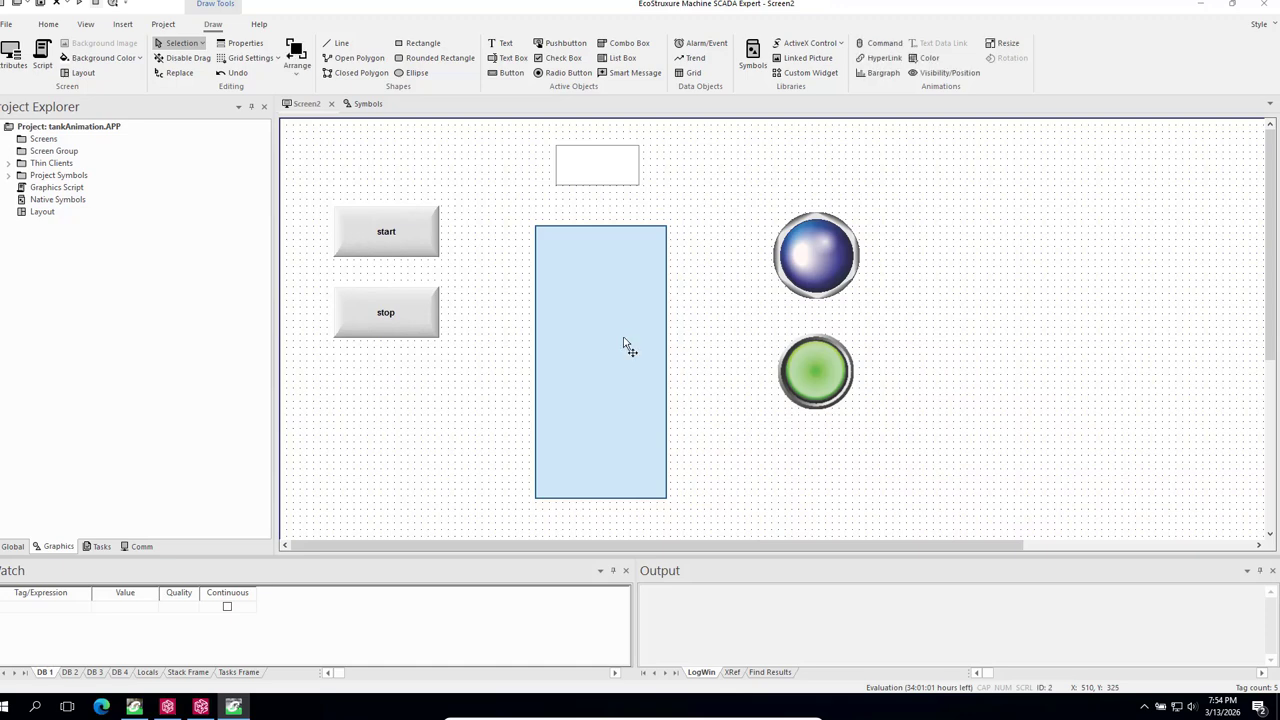
{"action": "left_click", "coordinate": [882, 75]}
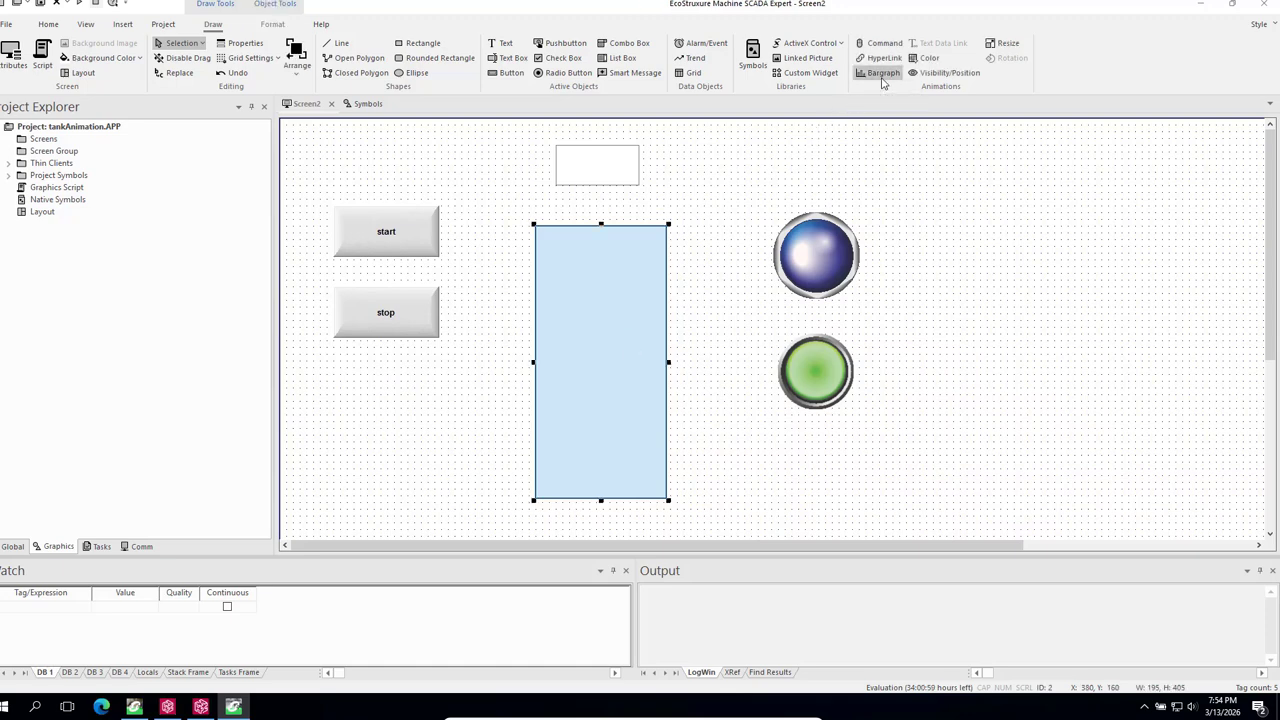
Open the tank rectangle's bargraph properties, look through the foreground colors, and set the maximum value to 500.
{"action": "double_click", "coordinate": [639, 339]}
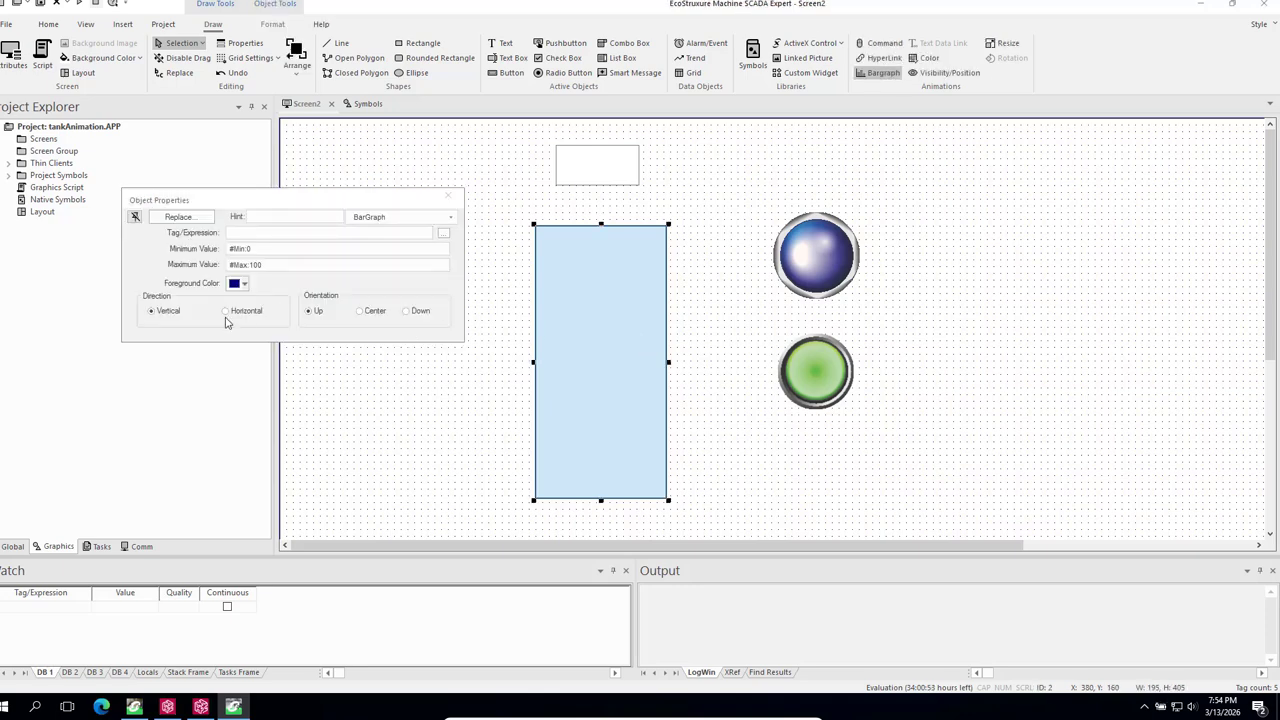
{"action": "left_click", "coordinate": [244, 284]}
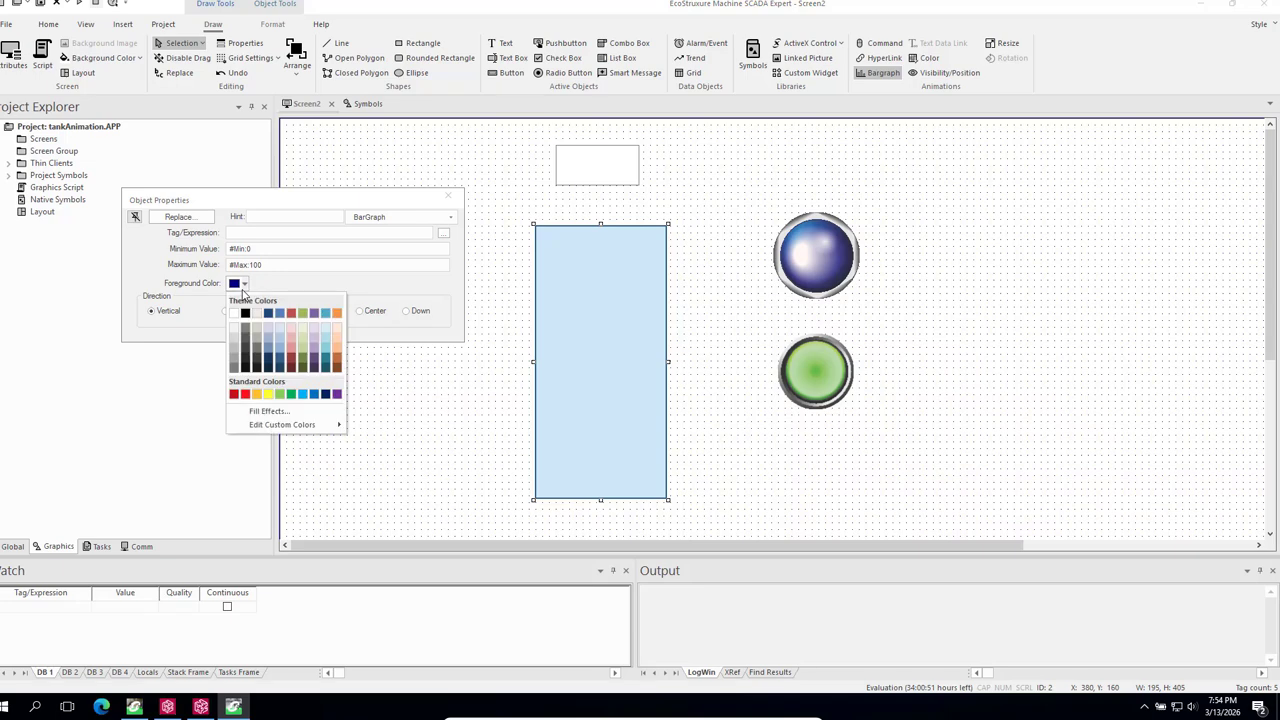
{"action": "left_click", "coordinate": [290, 396]}
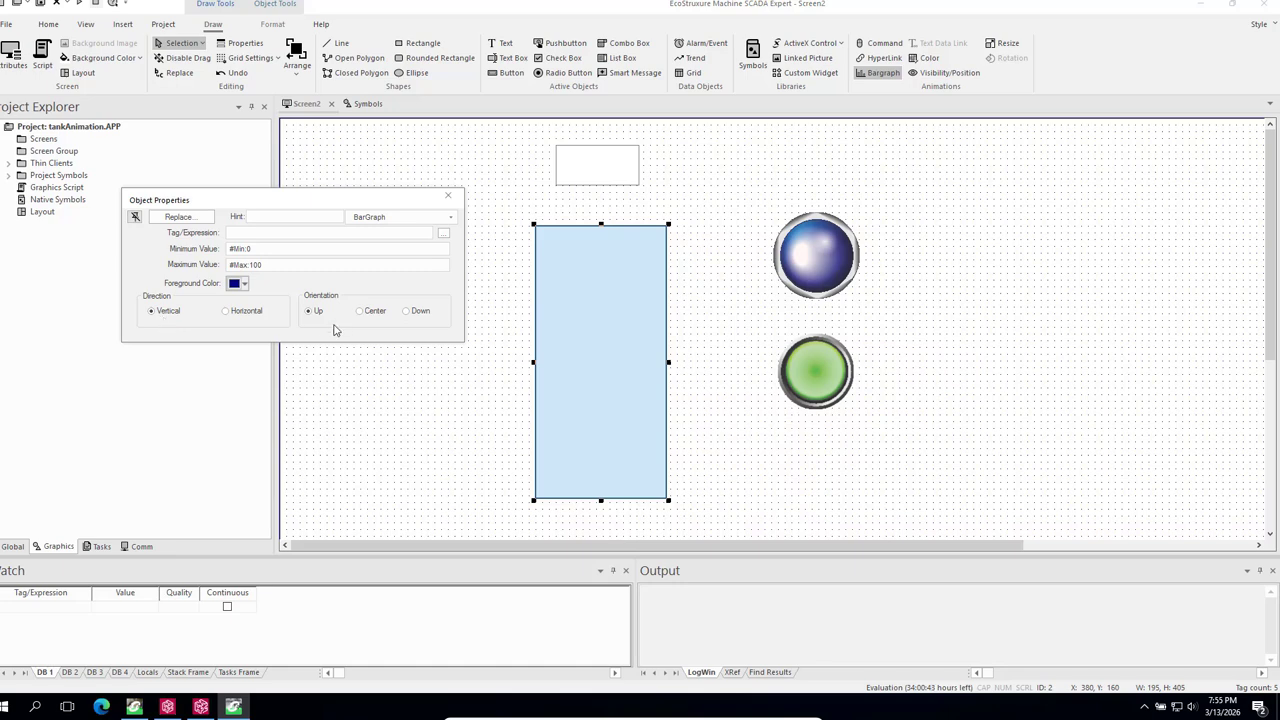
{"action": "left_click", "coordinate": [277, 267]}
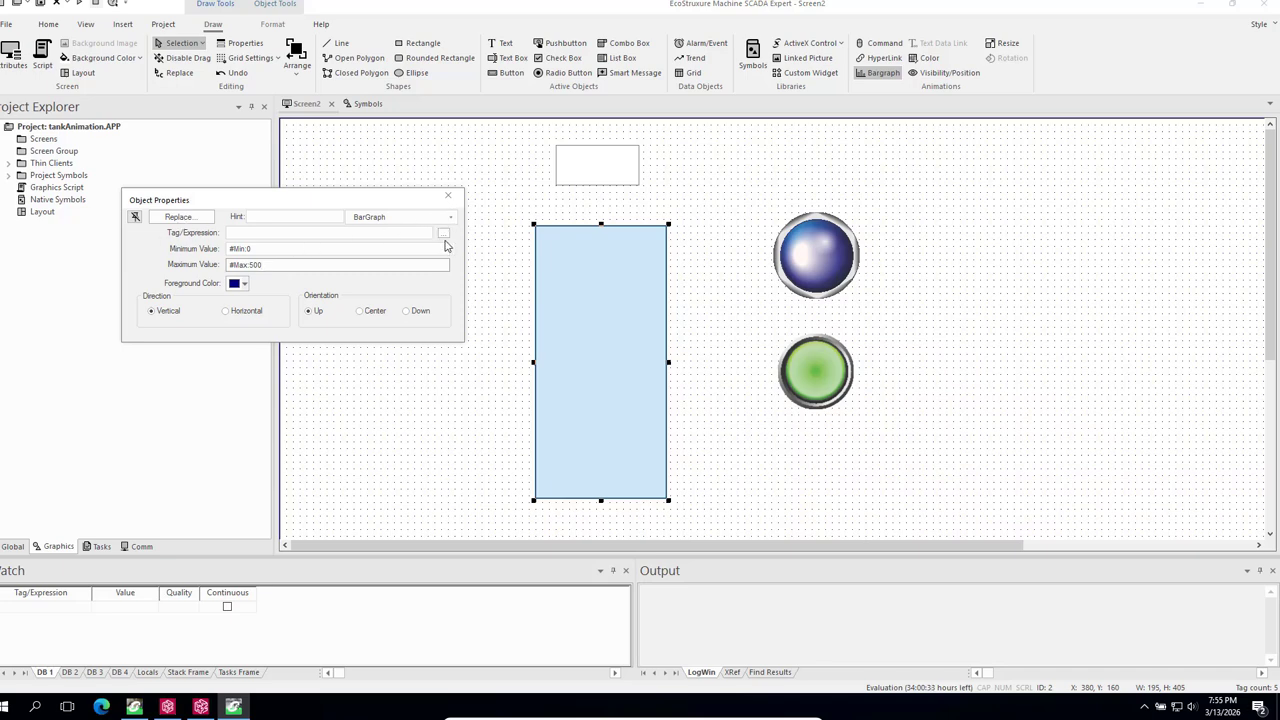
Link the bargraph's tag expression to the class tag member tank1.var1 and close the object properties.
{"action": "left_click", "coordinate": [445, 236]}
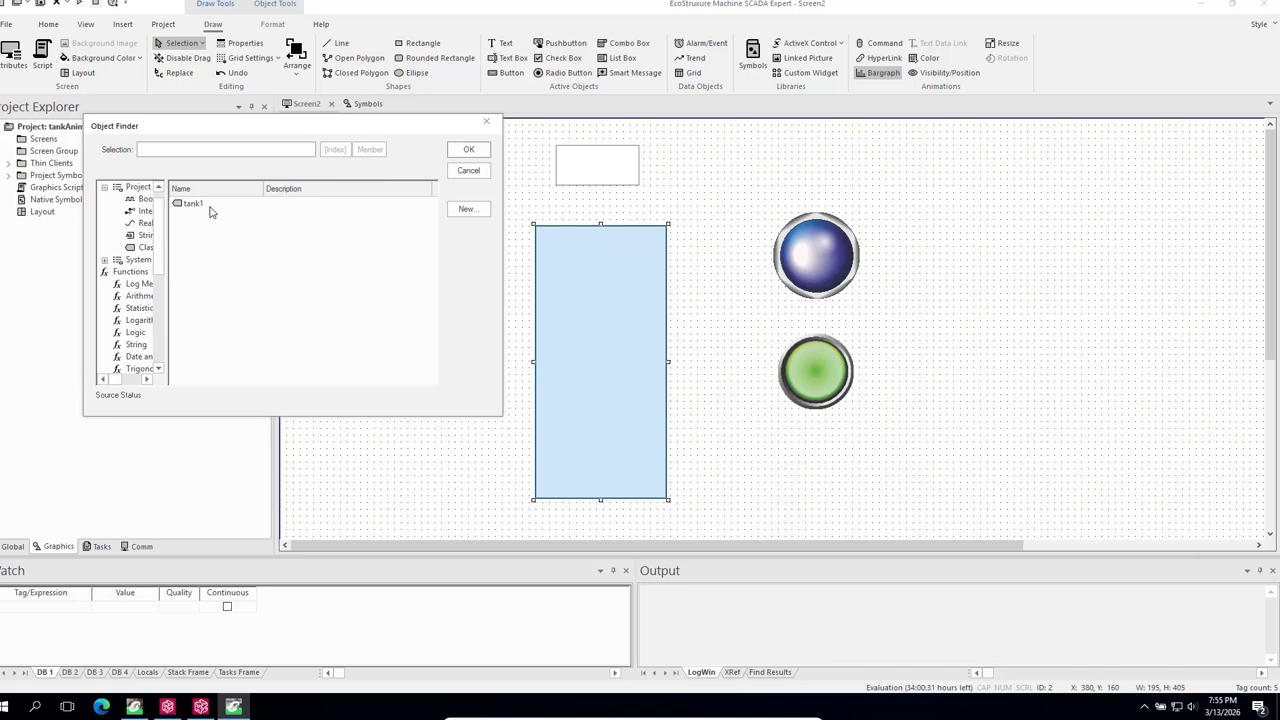
{"action": "left_click", "coordinate": [193, 205]}
{"action": "left_click", "coordinate": [370, 150]}
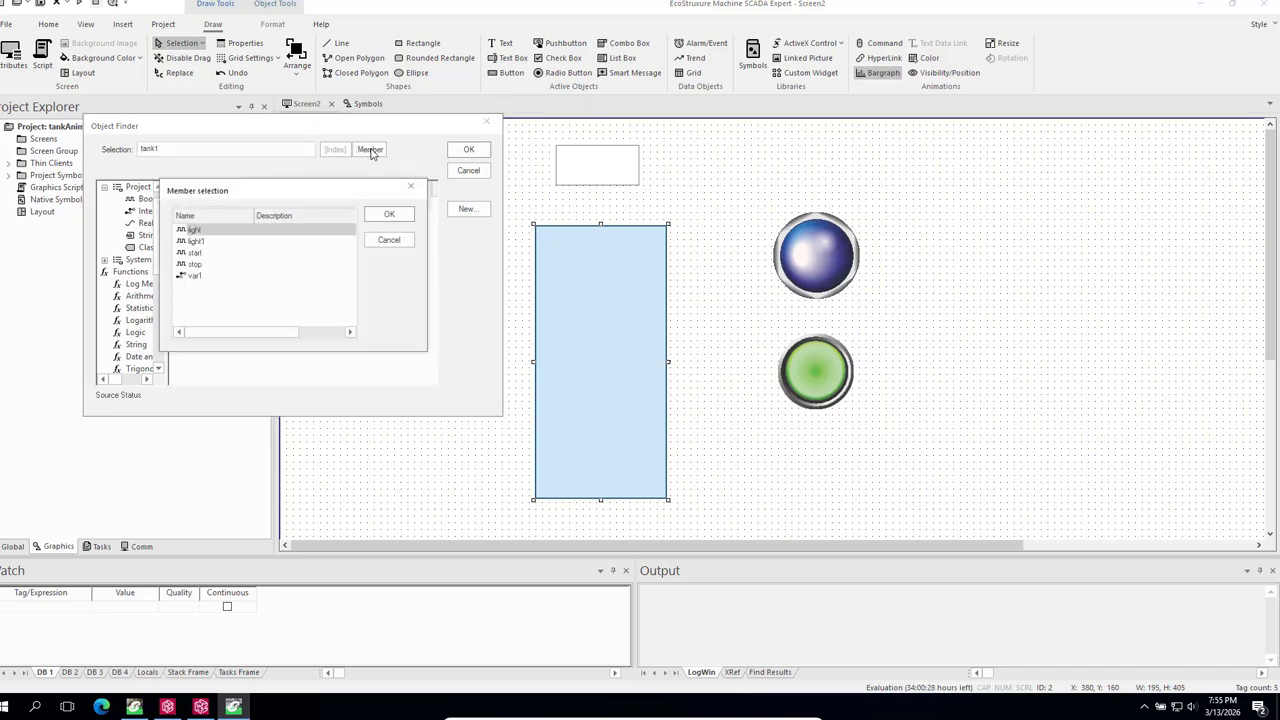
{"action": "left_click", "coordinate": [197, 279]}
{"action": "left_click", "coordinate": [396, 216]}
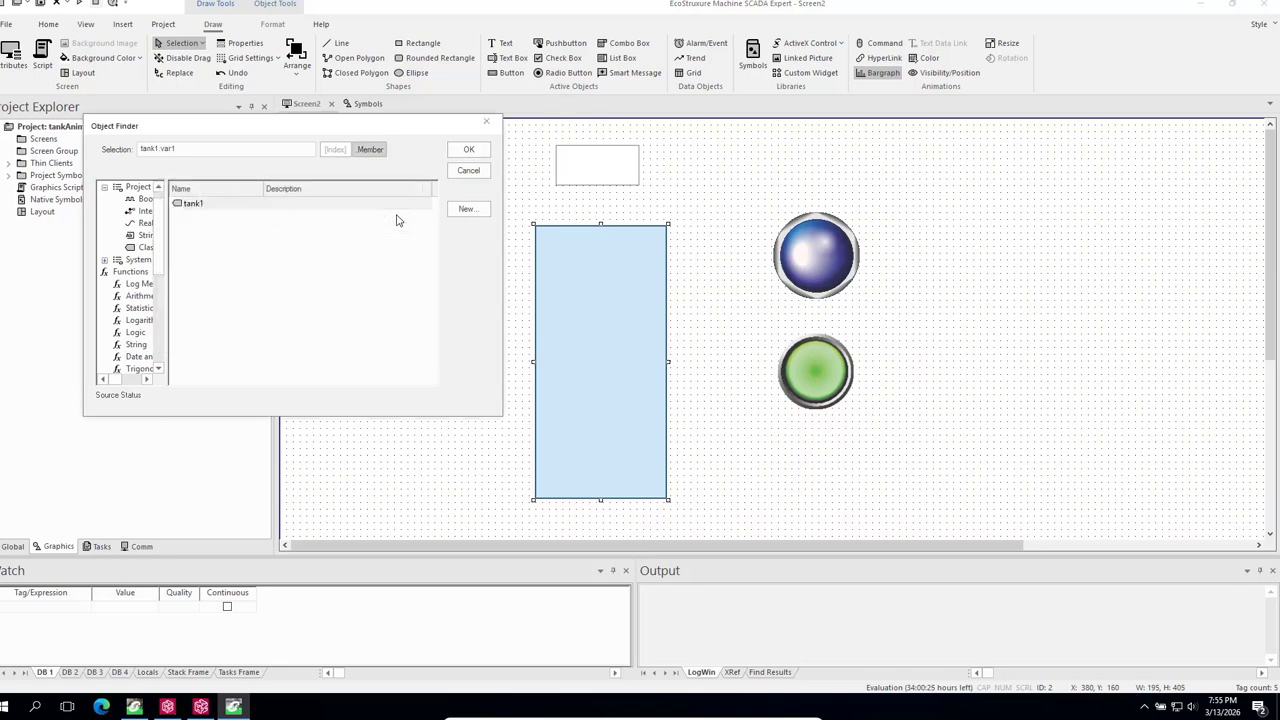
{"action": "left_click", "coordinate": [469, 151]}
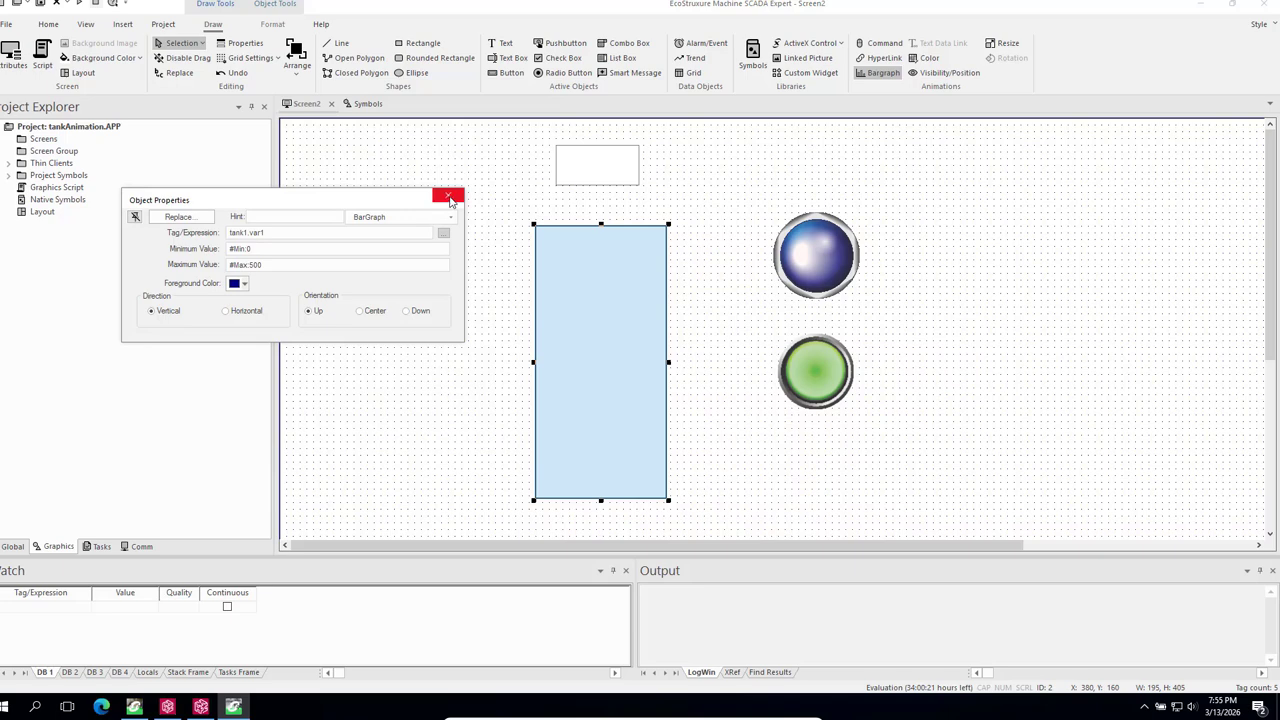
{"action": "left_click", "coordinate": [449, 196]}
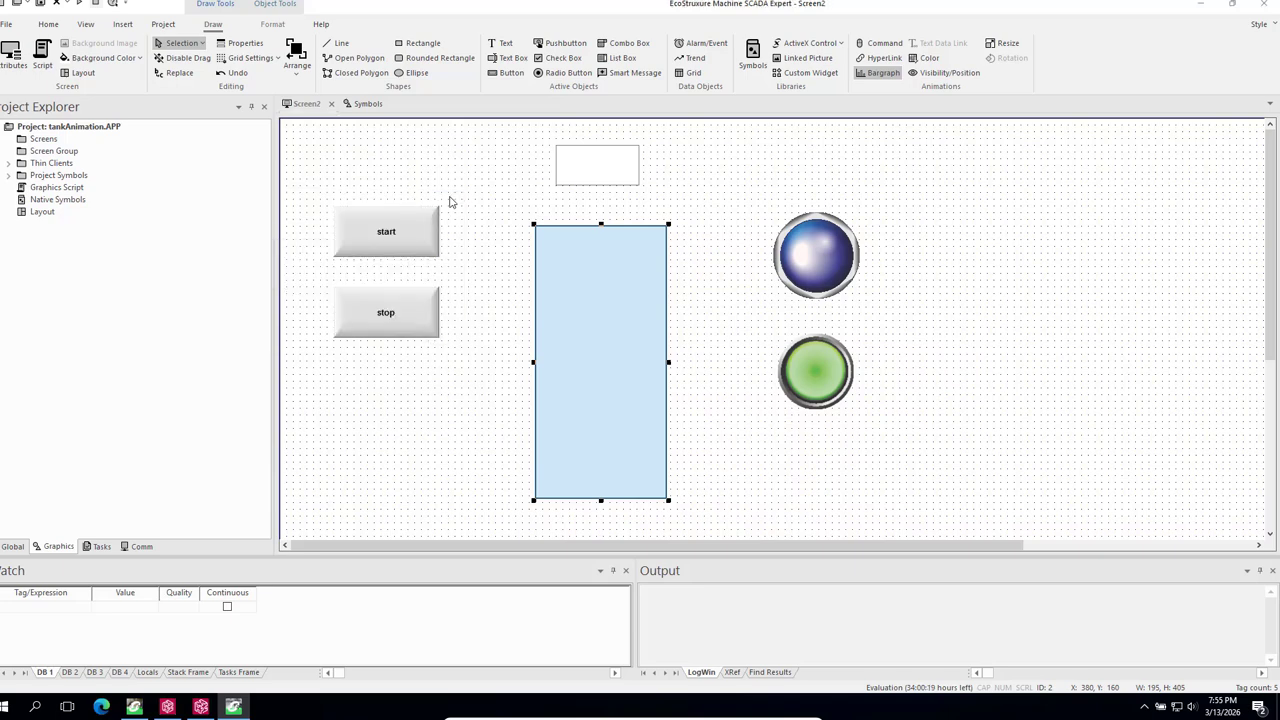
Save the screen as Screen2 in the project's Screen folder and close the Symbols library.
{"action": "left_click", "coordinate": [460, 318]}
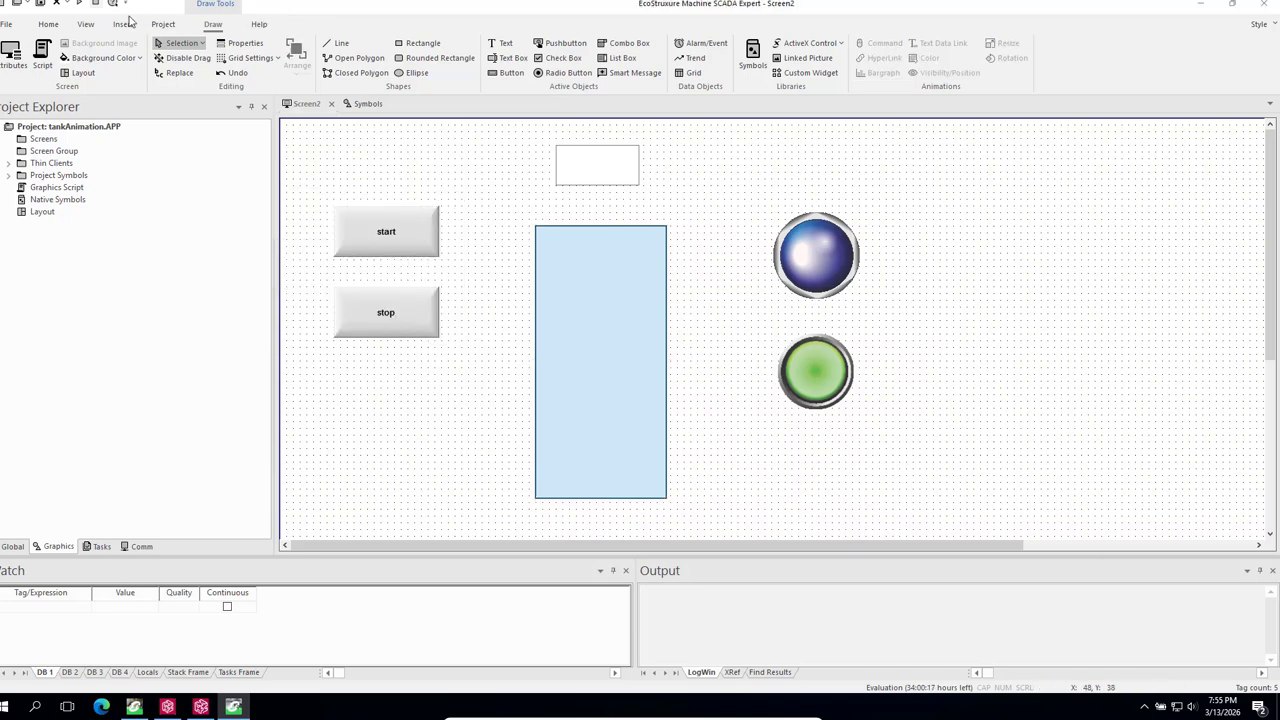
{"action": "left_click", "coordinate": [41, 6]}
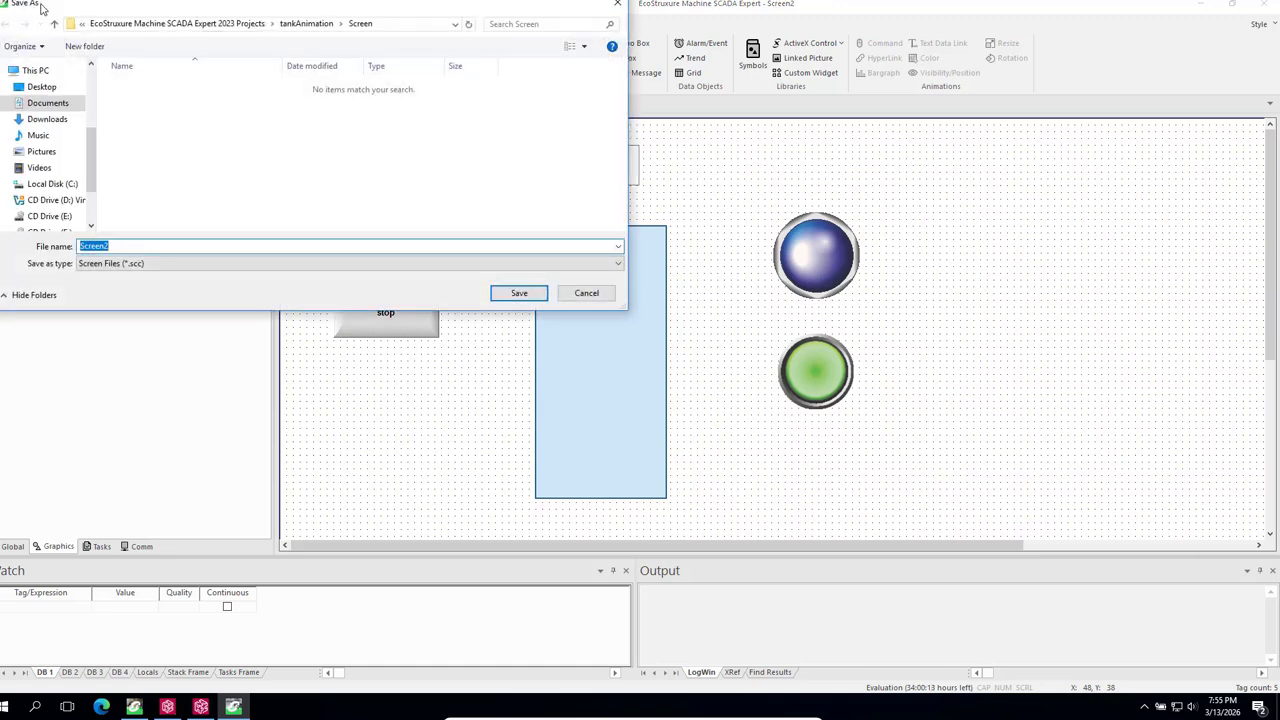
{"action": "left_click", "coordinate": [526, 296]}
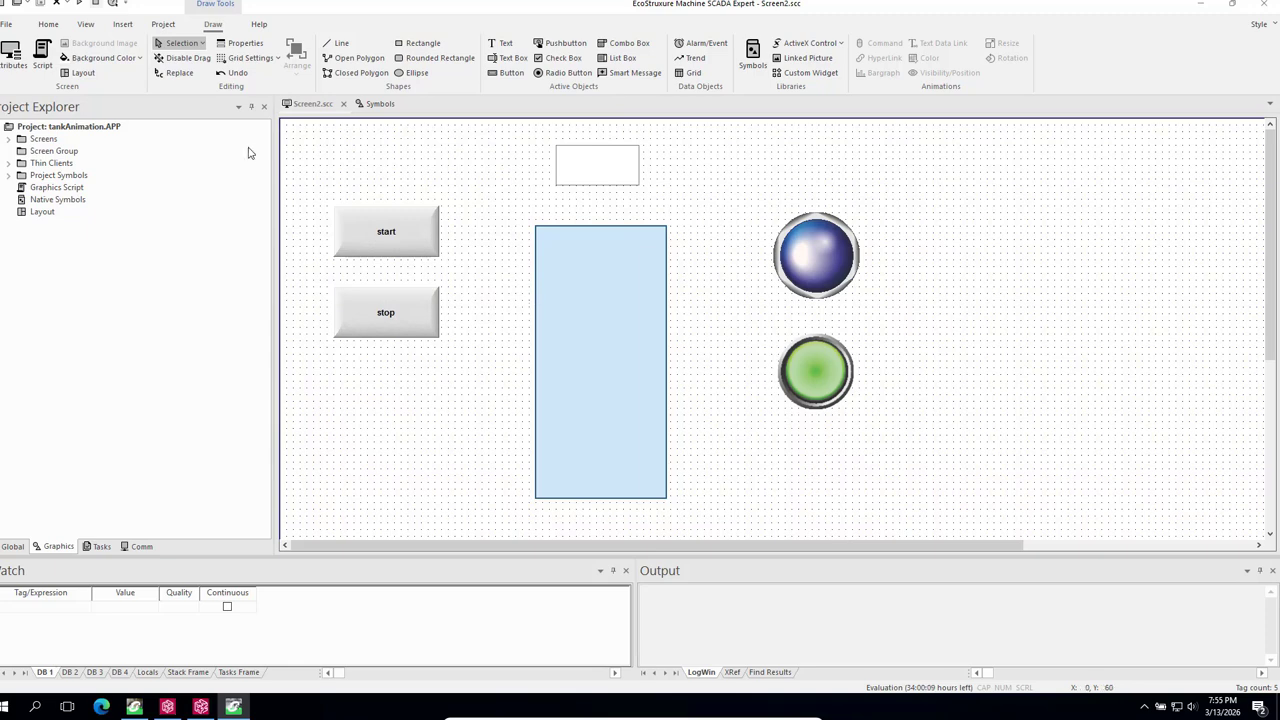
{"action": "left_click", "coordinate": [380, 104]}
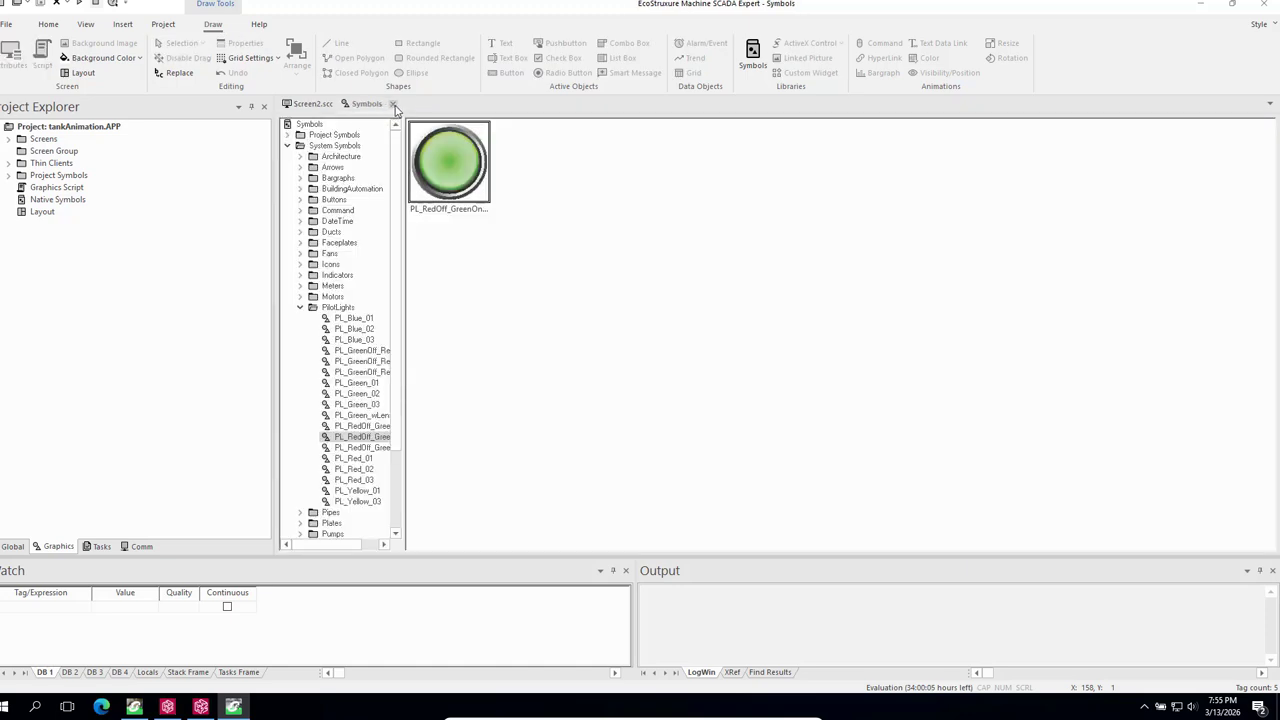
{"action": "left_click", "coordinate": [399, 104]}
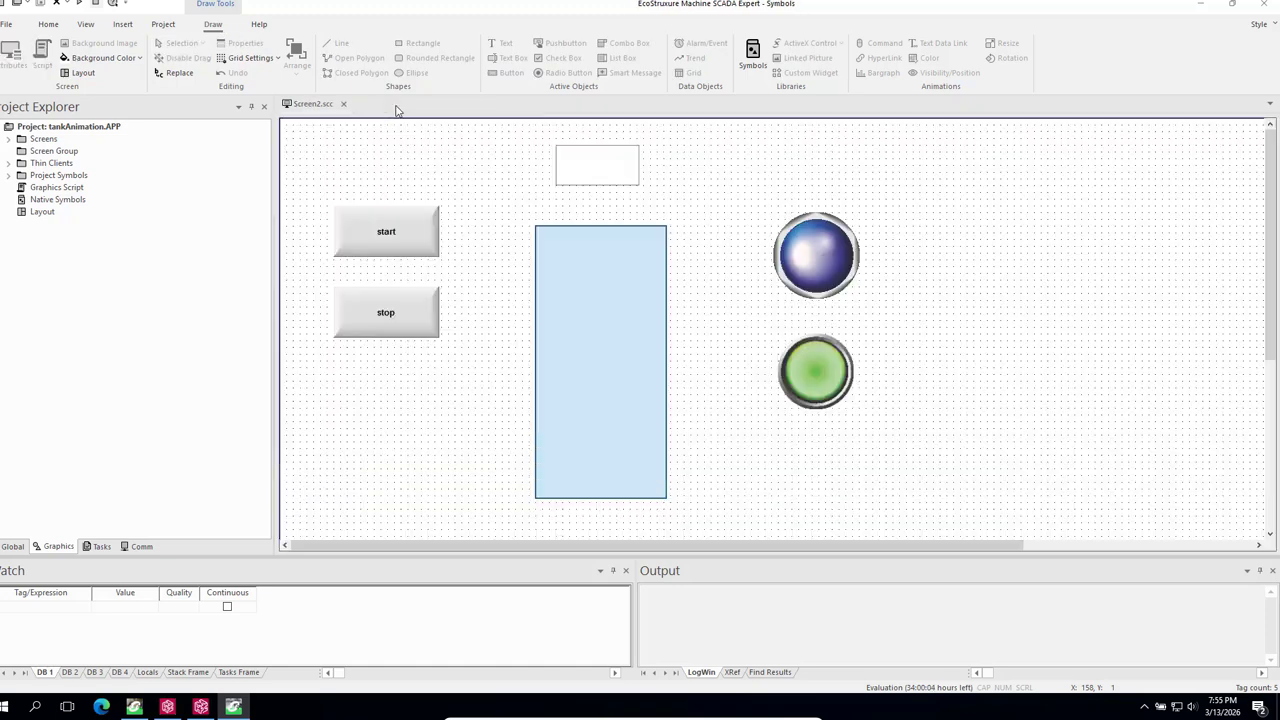
Accept the project's Viewer settings with Screen2.scc as the startup screen and run the project locally.
{"action": "left_click", "coordinate": [55, 29]}
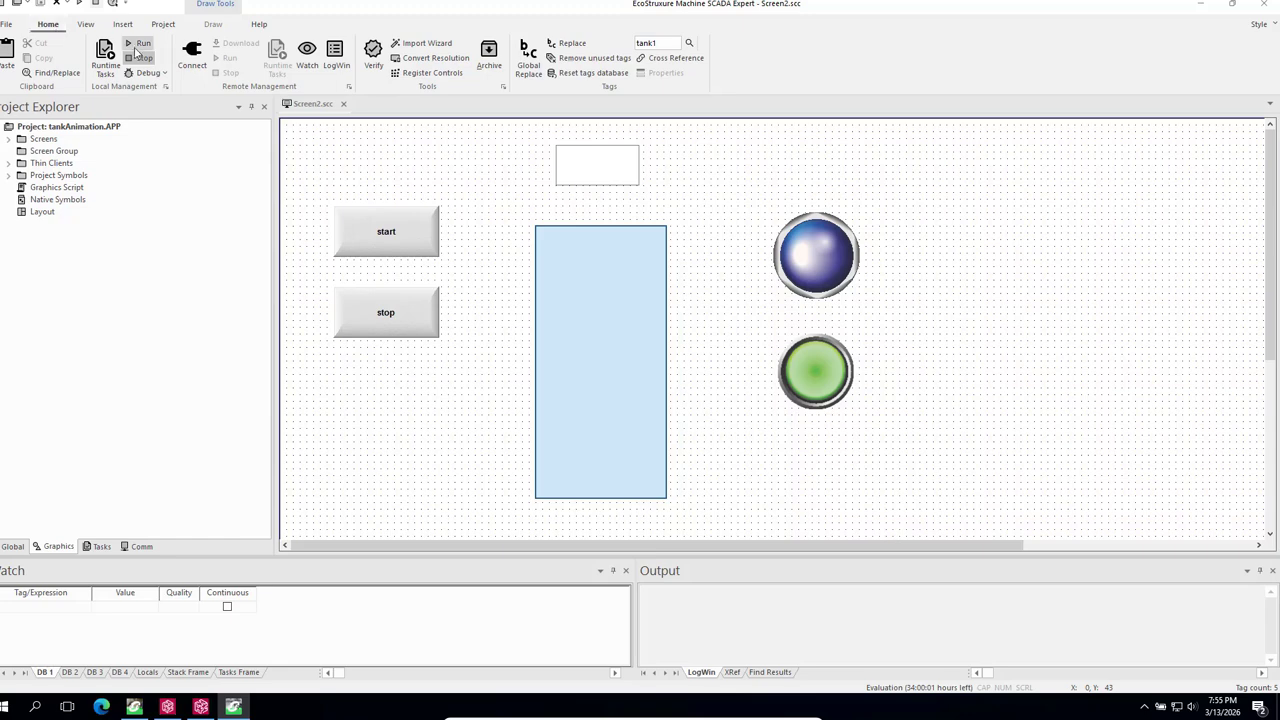
{"action": "right_click", "coordinate": [64, 129]}
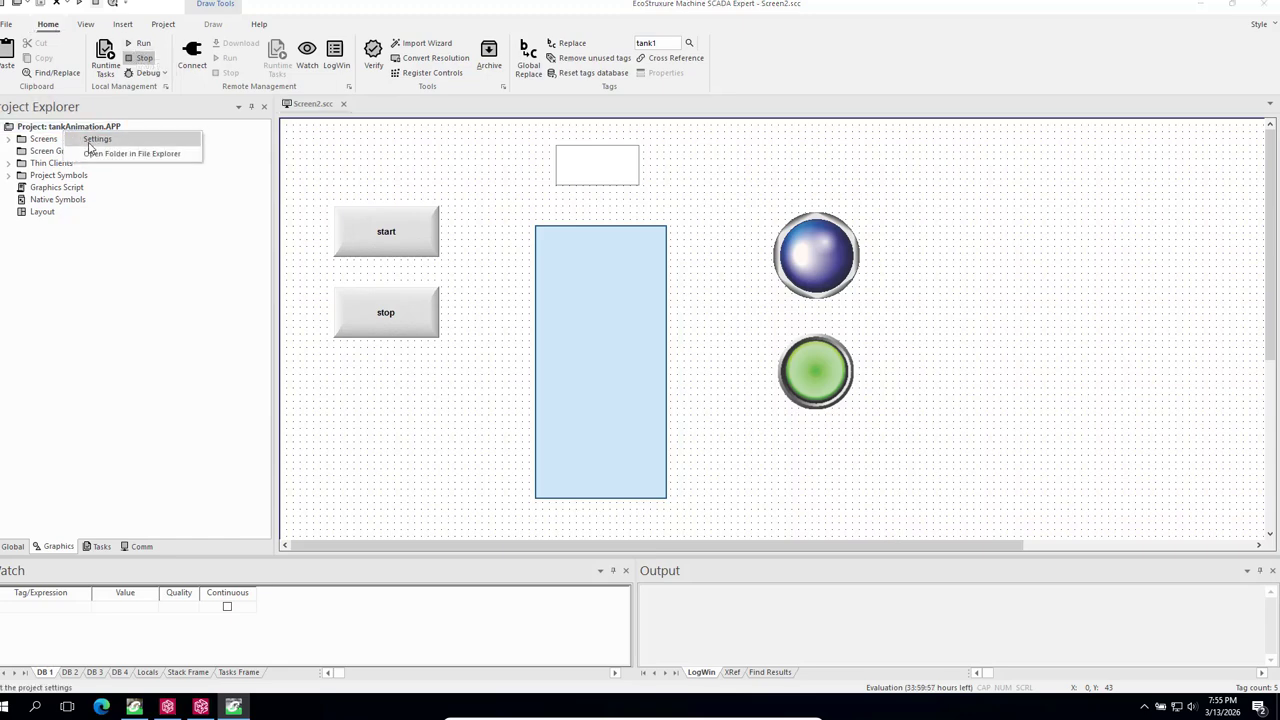
{"action": "left_click", "coordinate": [100, 139]}
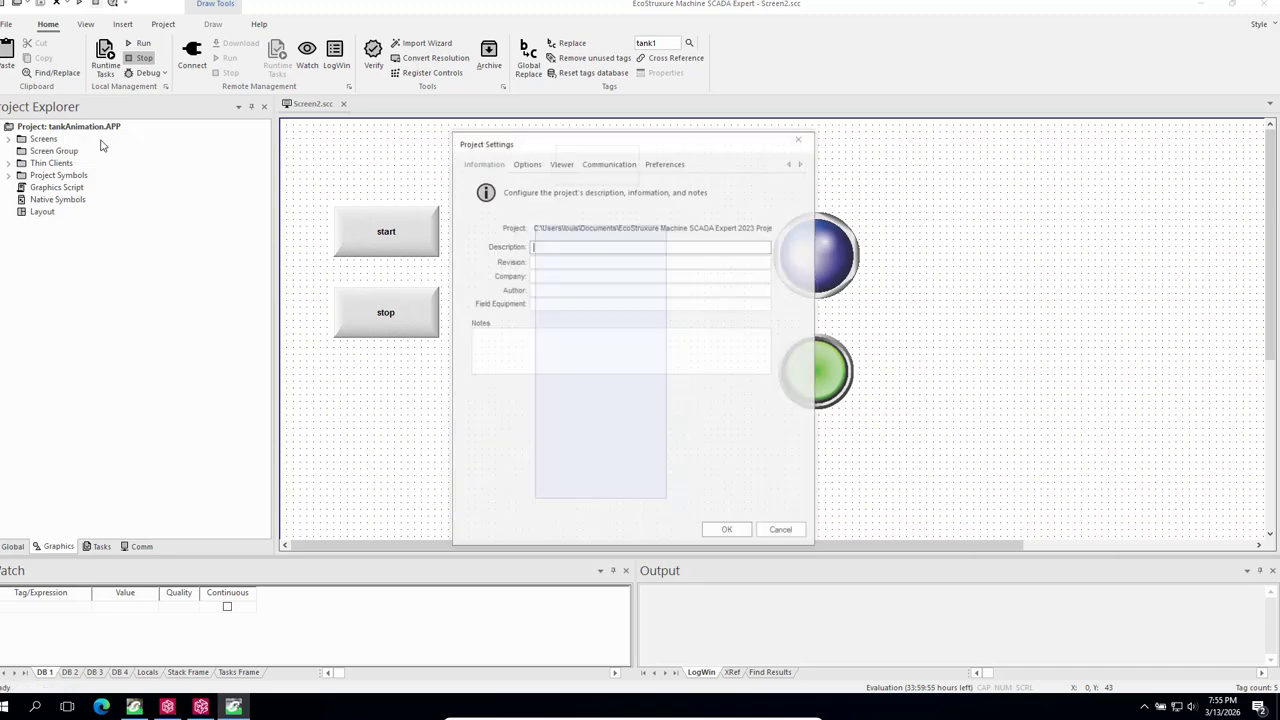
{"action": "left_click", "coordinate": [561, 163]}
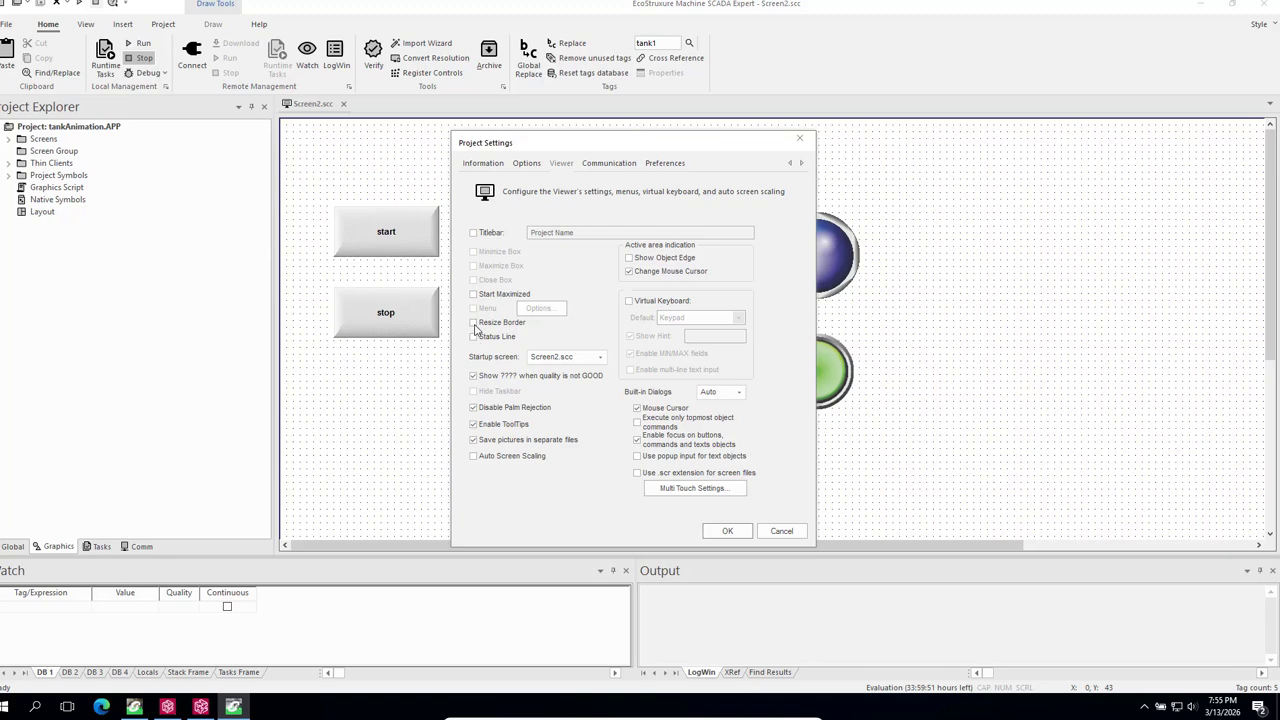
{"action": "left_click", "coordinate": [717, 532]}
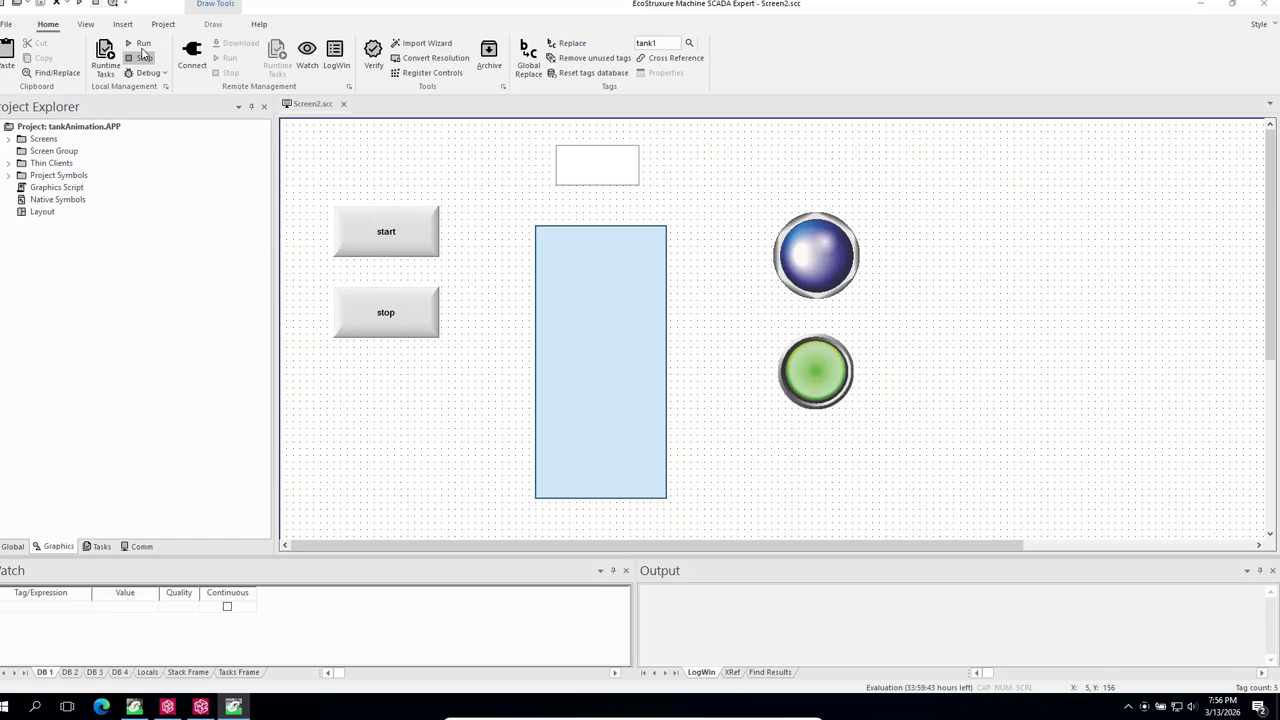
{"action": "left_click", "coordinate": [142, 46]}
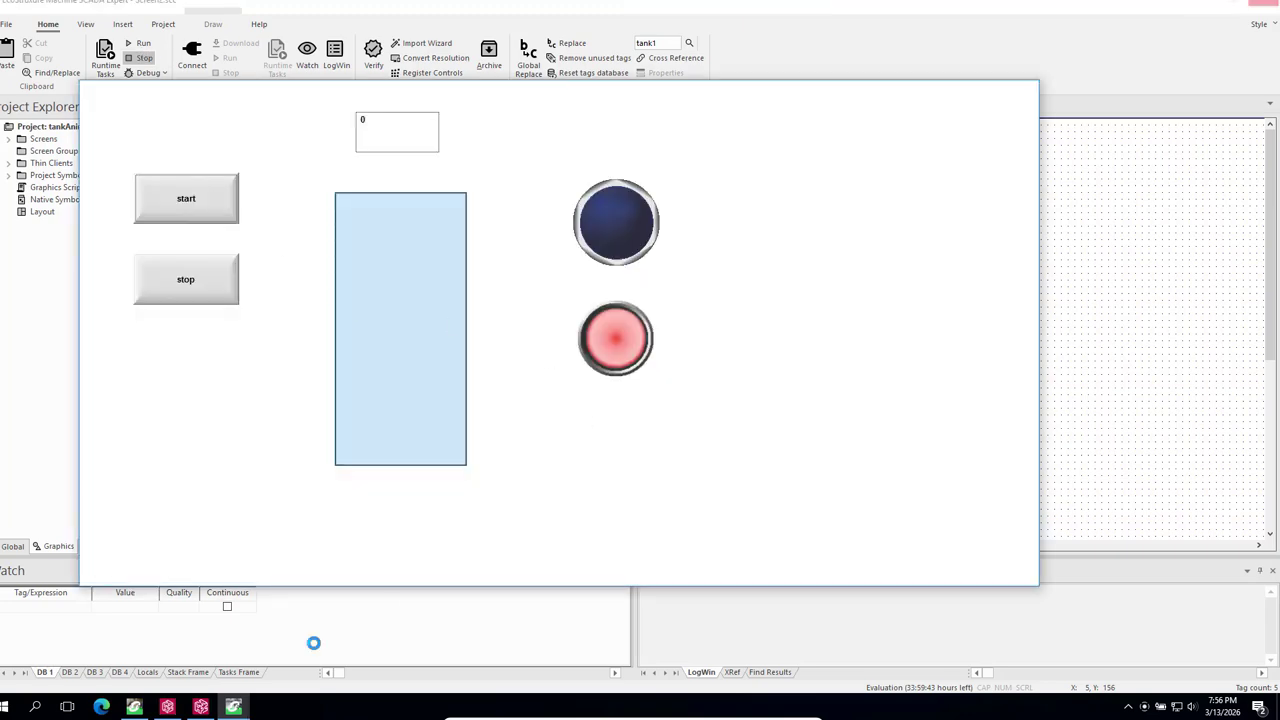
Switch to the Control Expert ladder program and set the start contact's value to 1.
{"action": "left_click", "coordinate": [136, 708]}
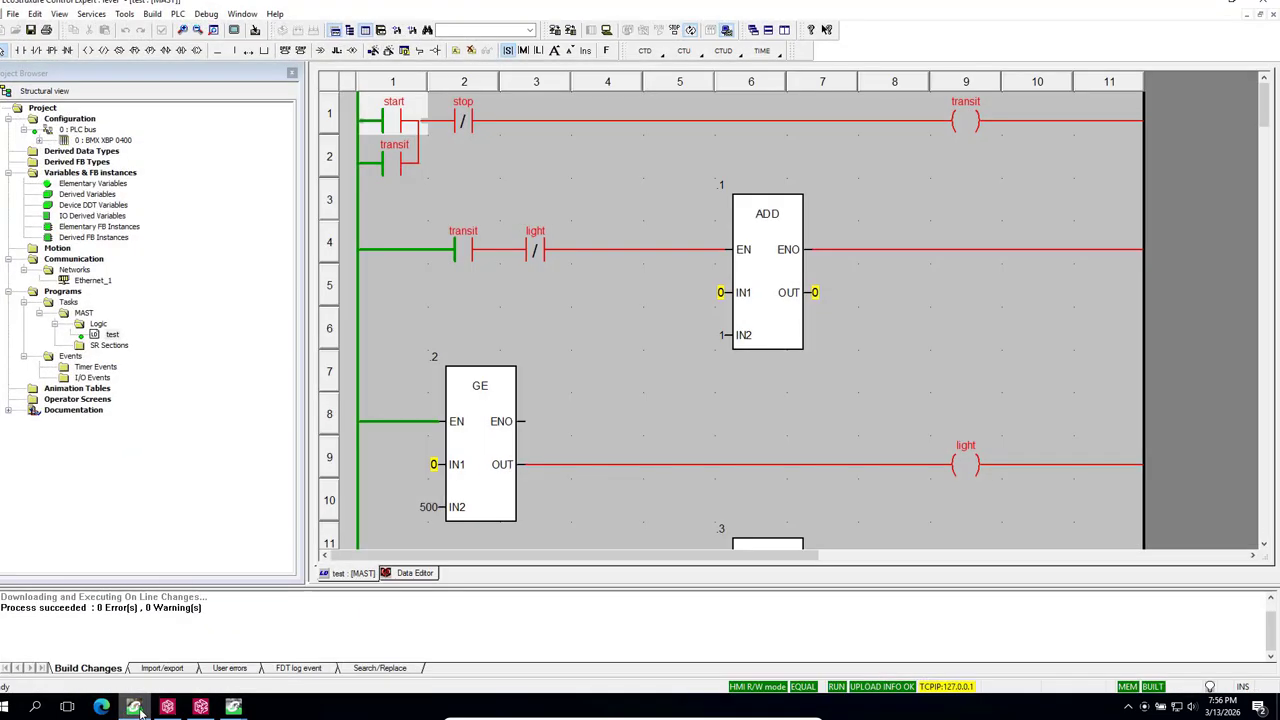
{"action": "right_click", "coordinate": [394, 127]}
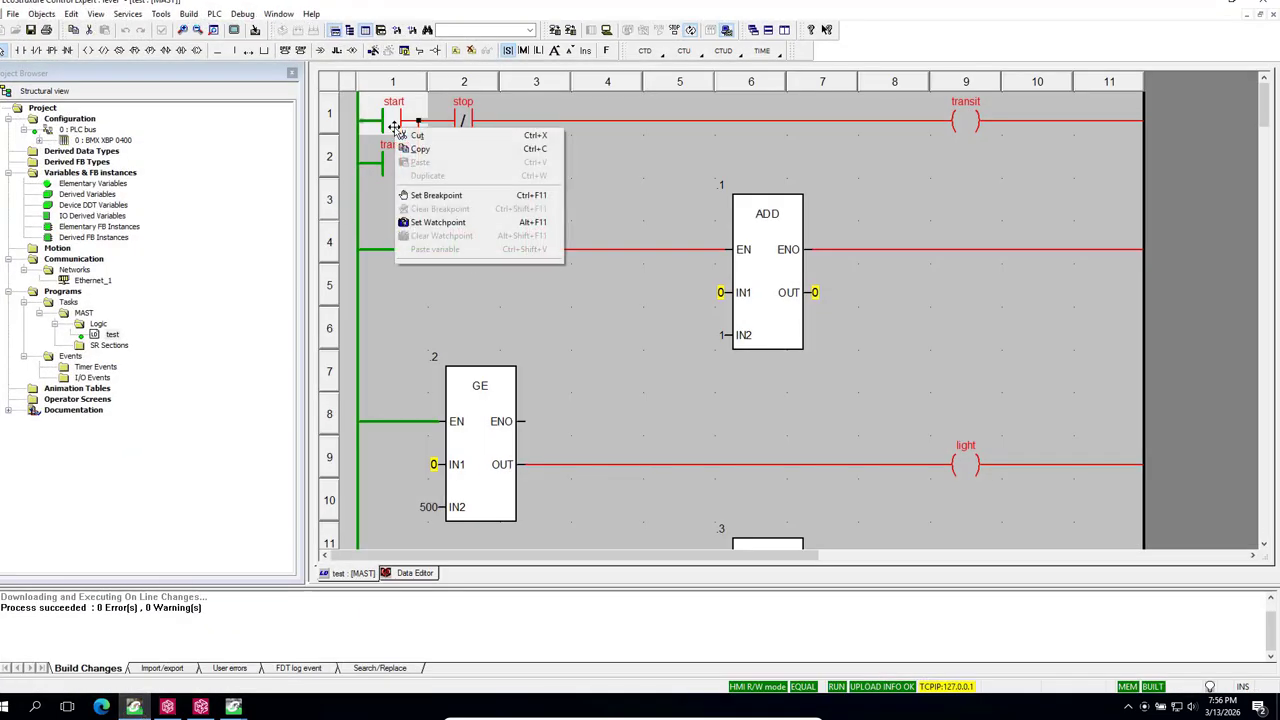
{"action": "right_click", "coordinate": [390, 129]}
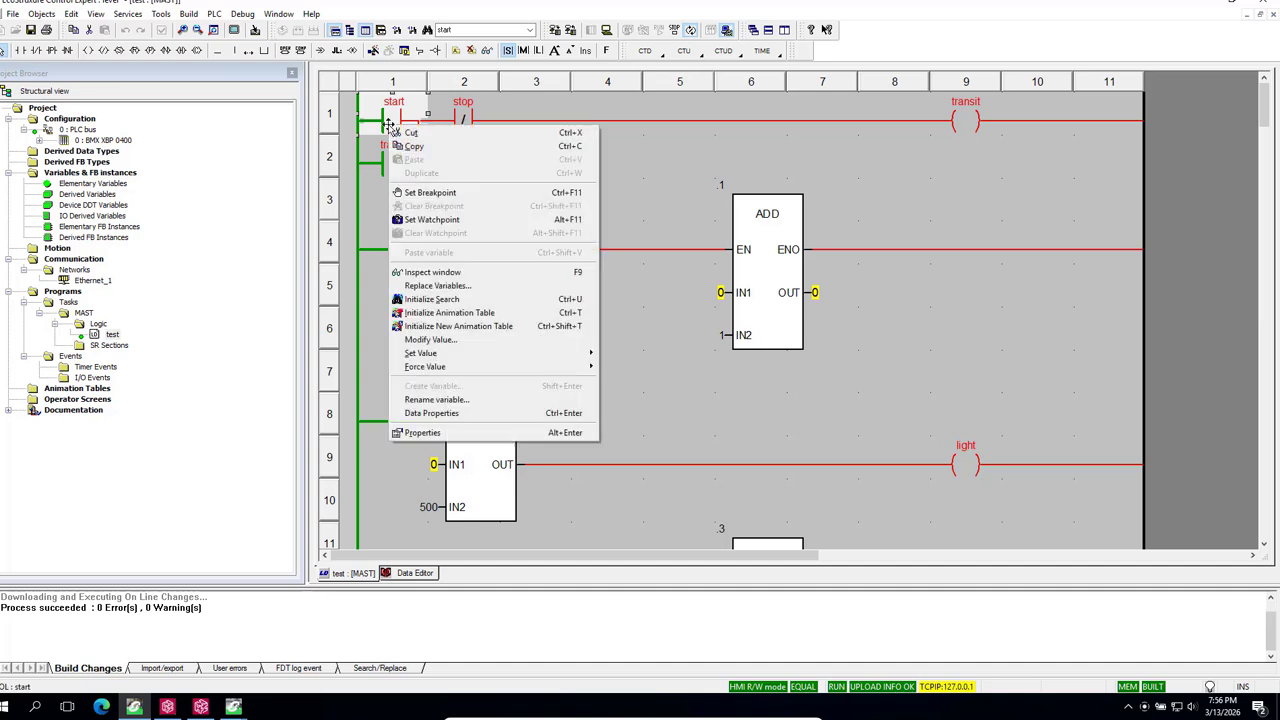
{"action": "mouse_move", "coordinate": [510, 356]}
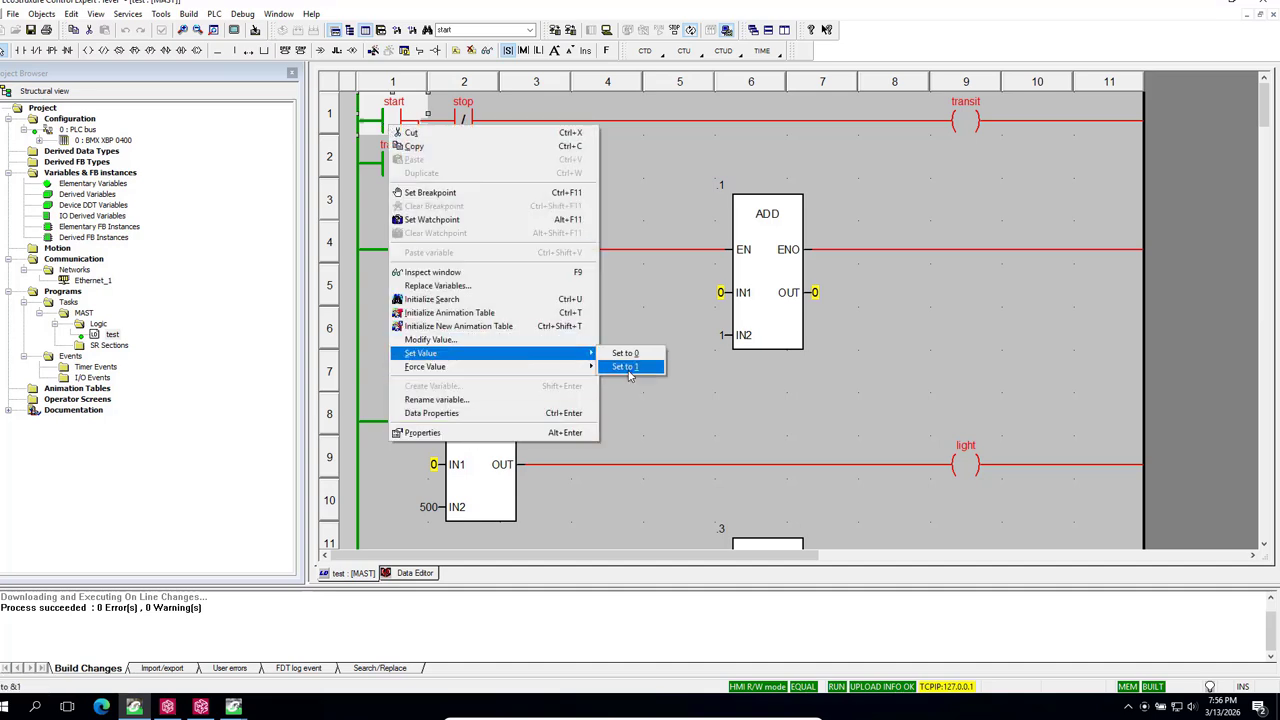
{"action": "left_click", "coordinate": [628, 370]}
Switch to the running viewer window, operate the tank's stop control, and return to the Machine SCADA Expert screen editor.
{"action": "mouse_move", "coordinate": [233, 707]}
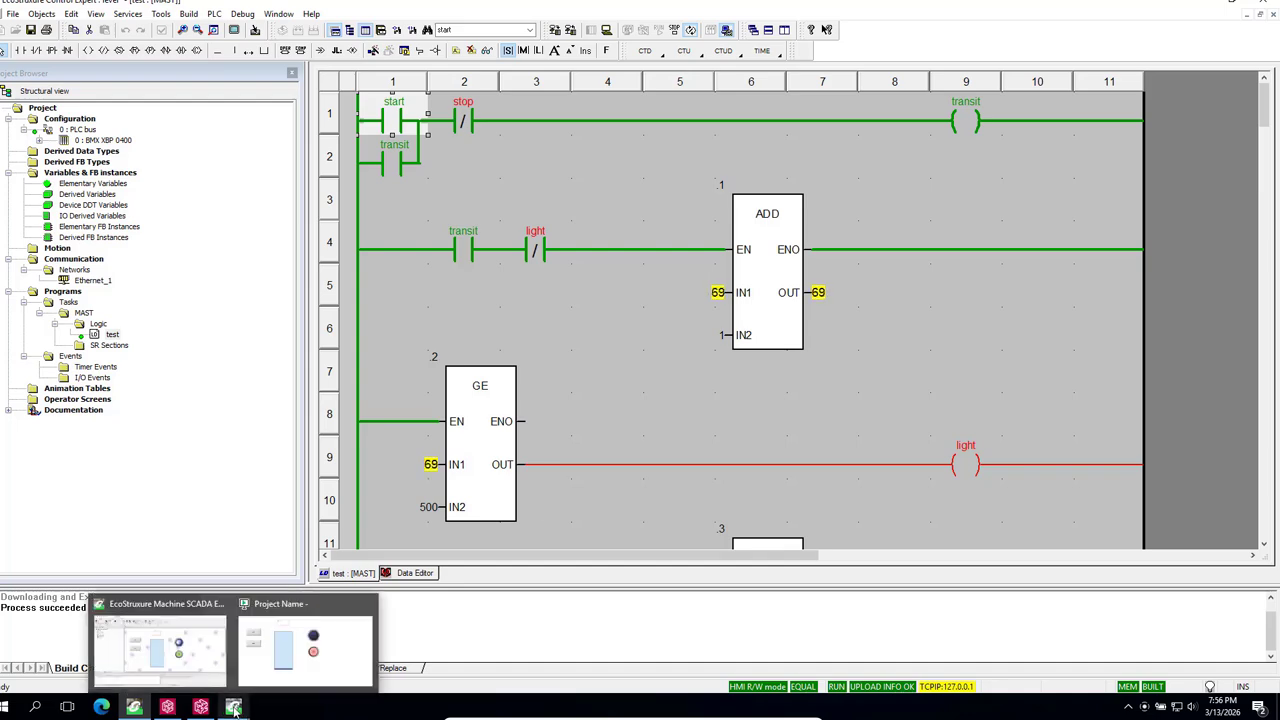
{"action": "left_click", "coordinate": [286, 660]}
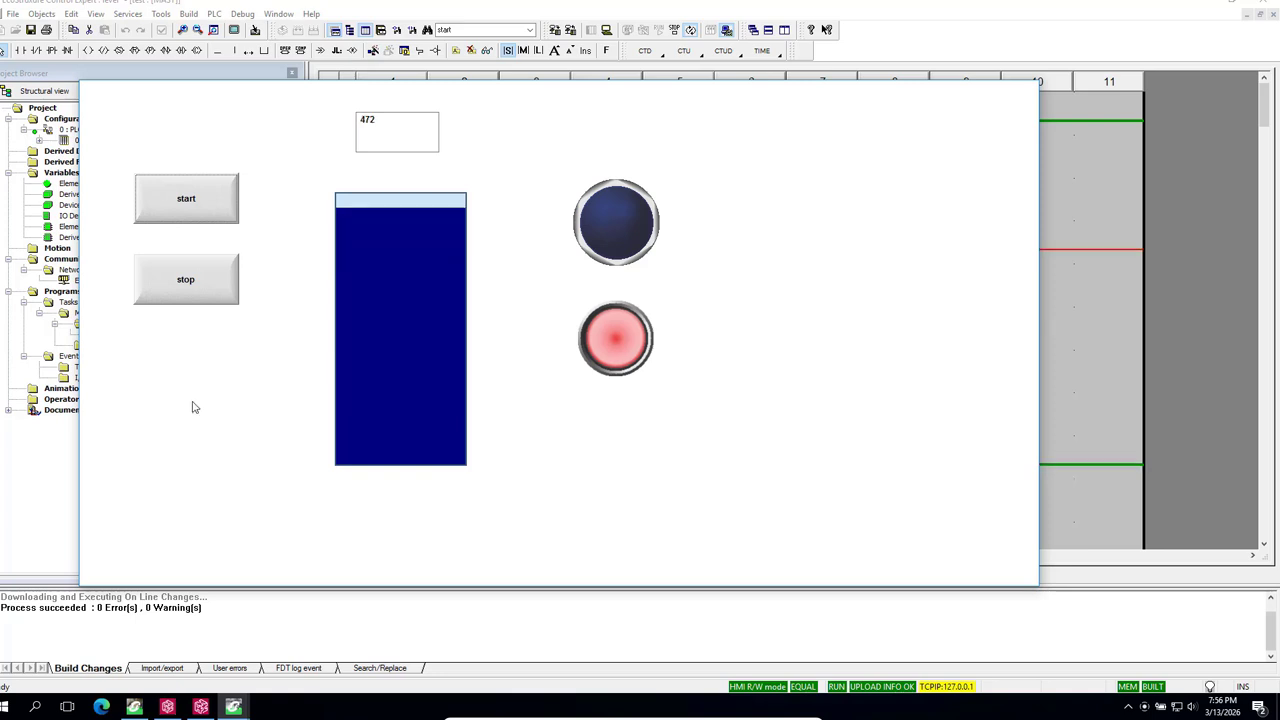
{"action": "left_click", "coordinate": [182, 287]}
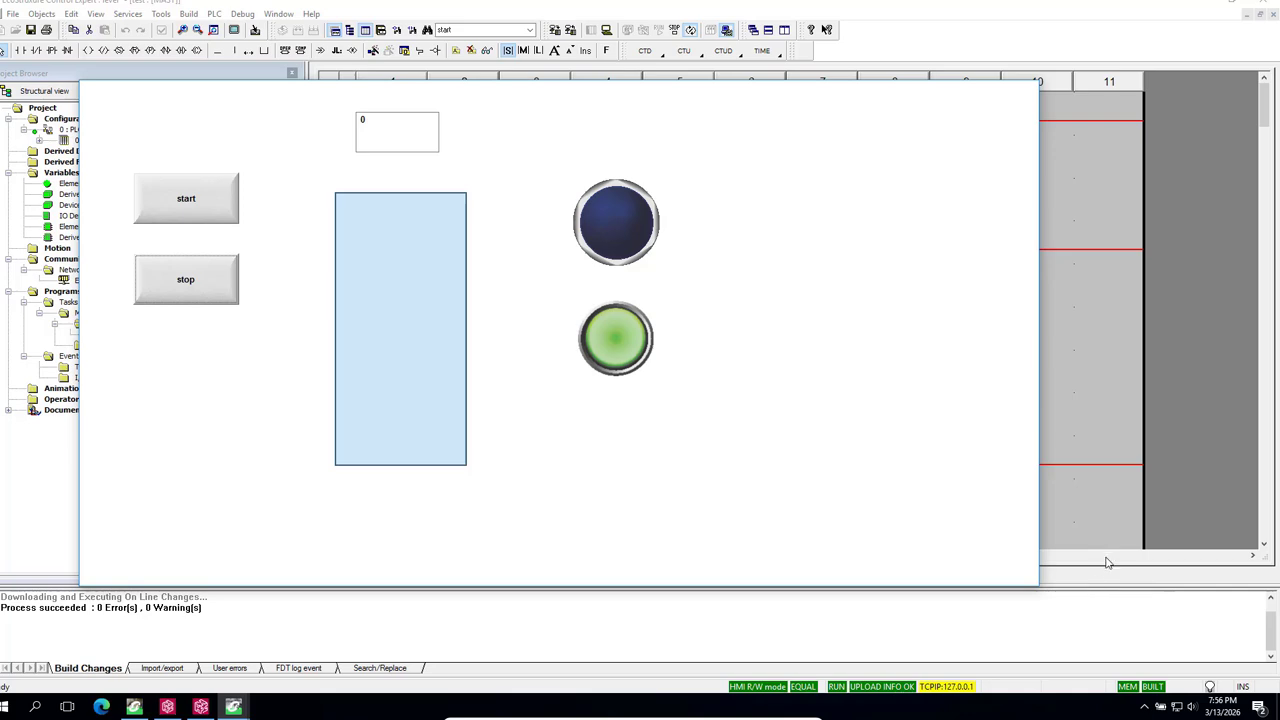
{"action": "mouse_move", "coordinate": [237, 707]}
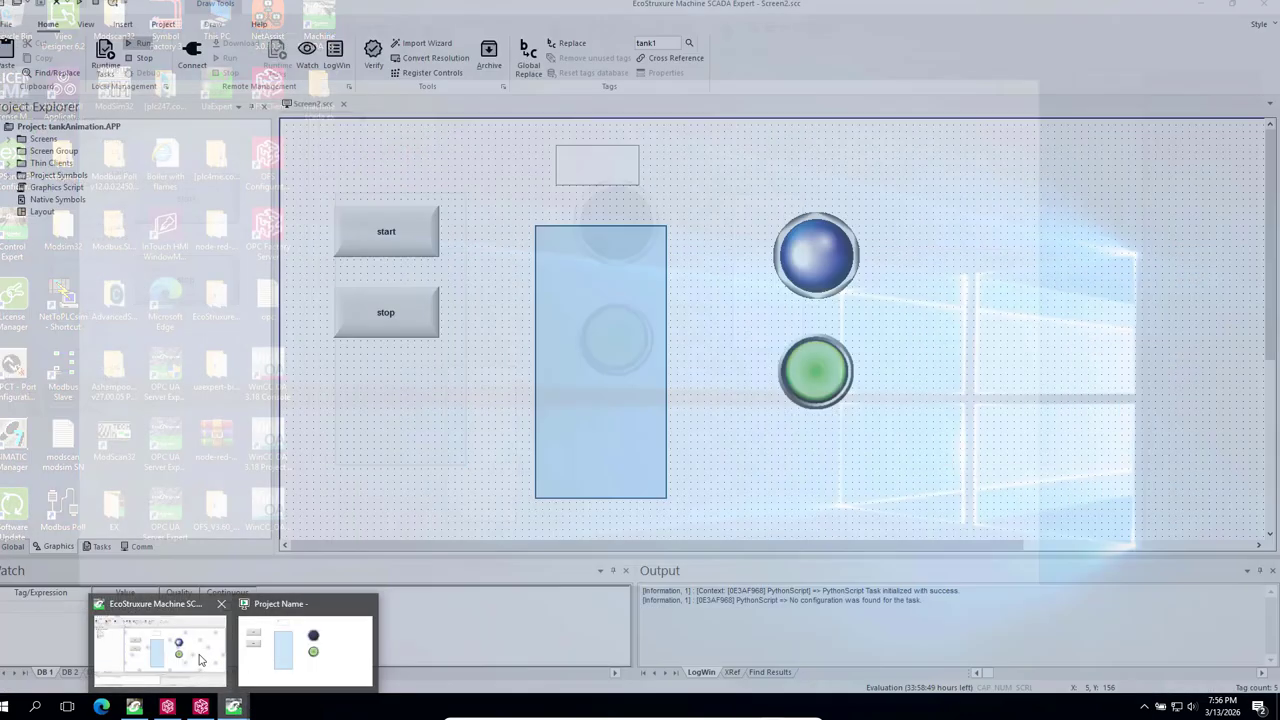
{"action": "left_click", "coordinate": [199, 660]}
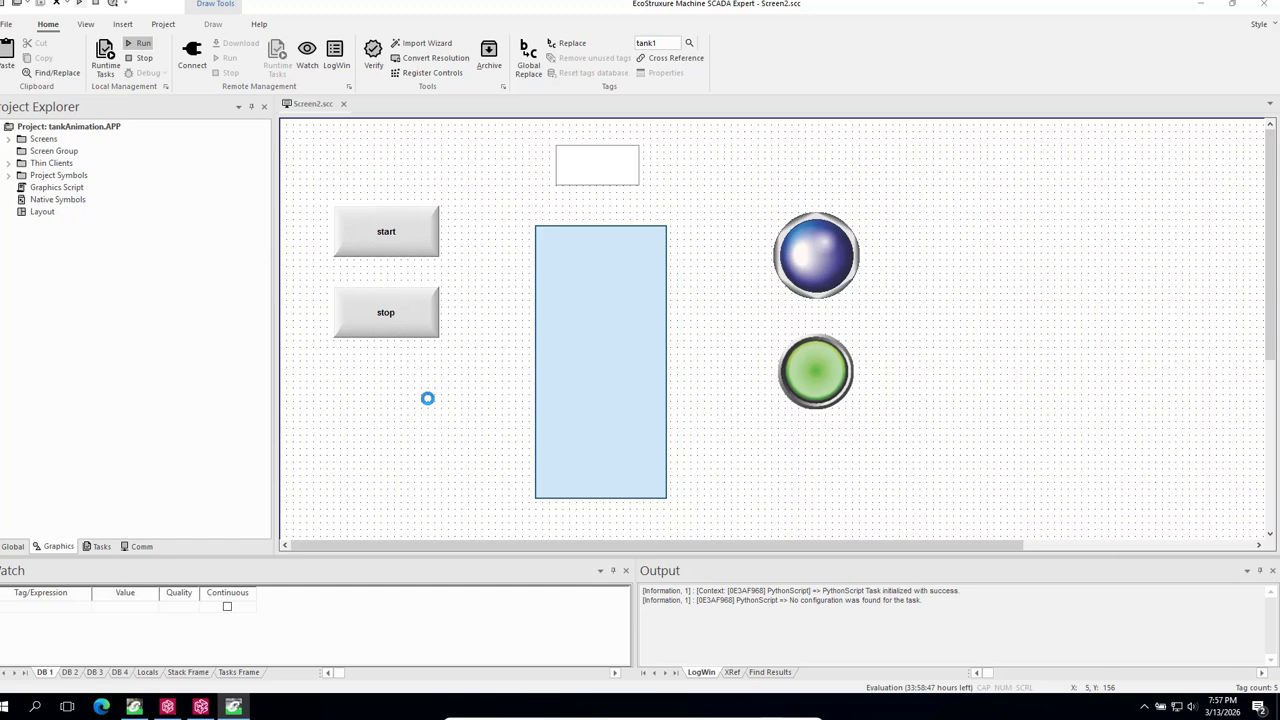
{"action": "mouse_move", "coordinate": [772, 715]}
Add a Color animation to the tank rectangle and link its limit expression to the class tag member tank1.var1.
{"action": "left_click", "coordinate": [631, 416]}
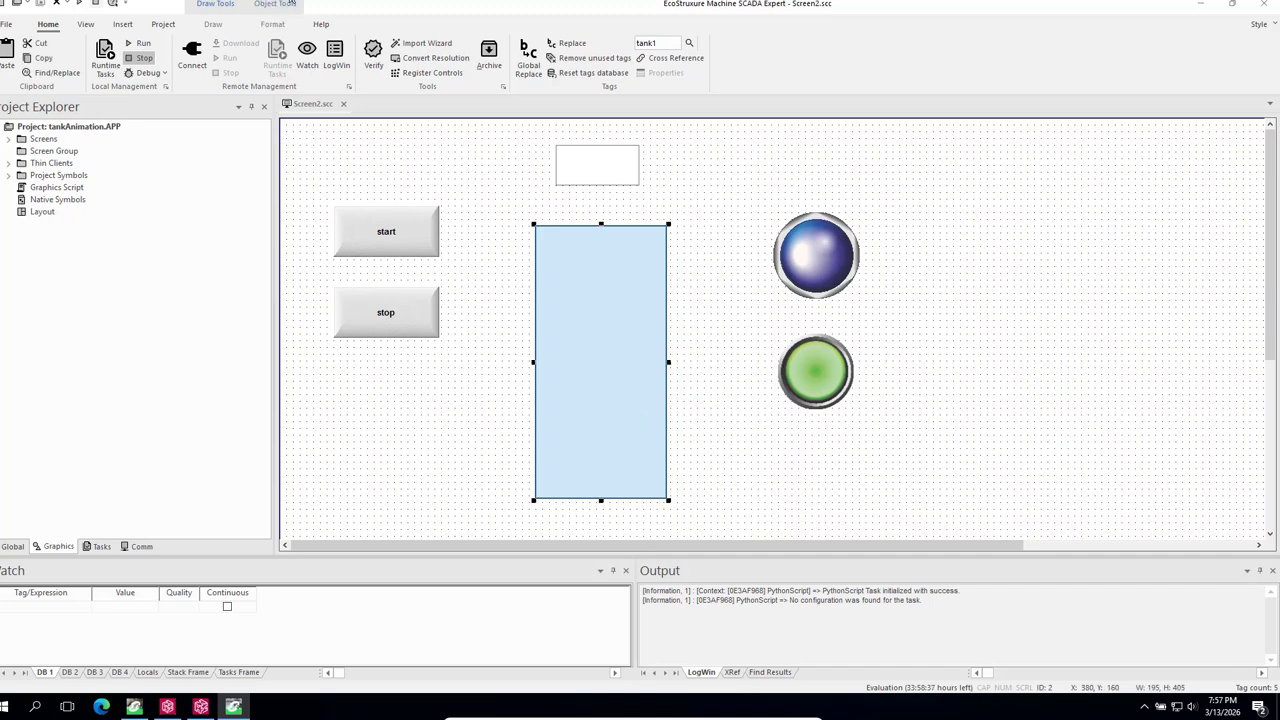
{"action": "left_click", "coordinate": [220, 5]}
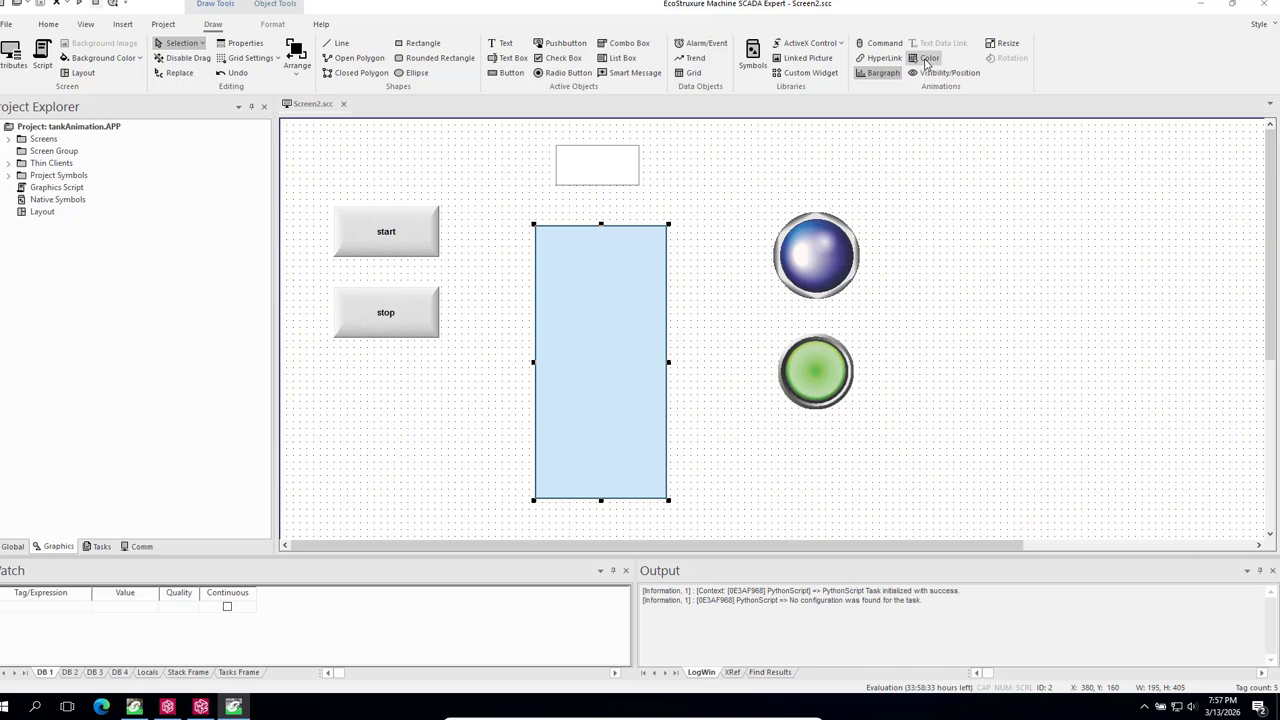
{"action": "left_click", "coordinate": [926, 61]}
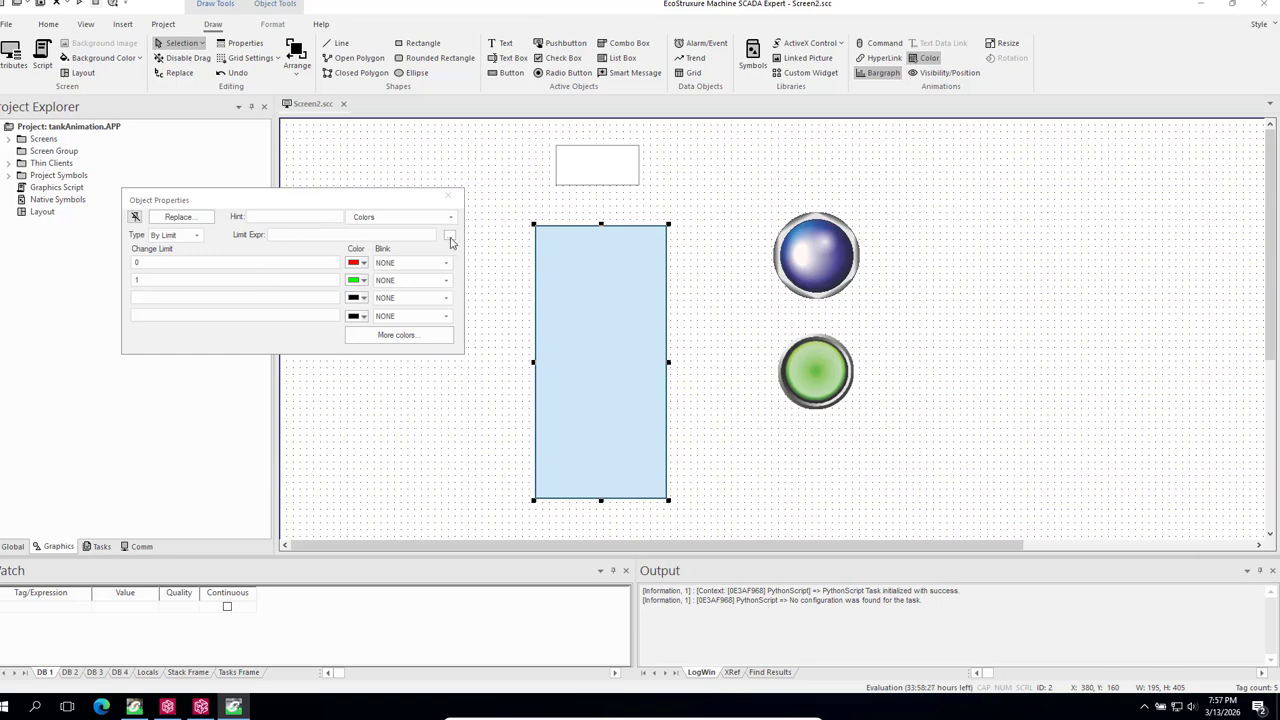
{"action": "left_click", "coordinate": [450, 238]}
{"action": "left_click", "coordinate": [199, 213]}
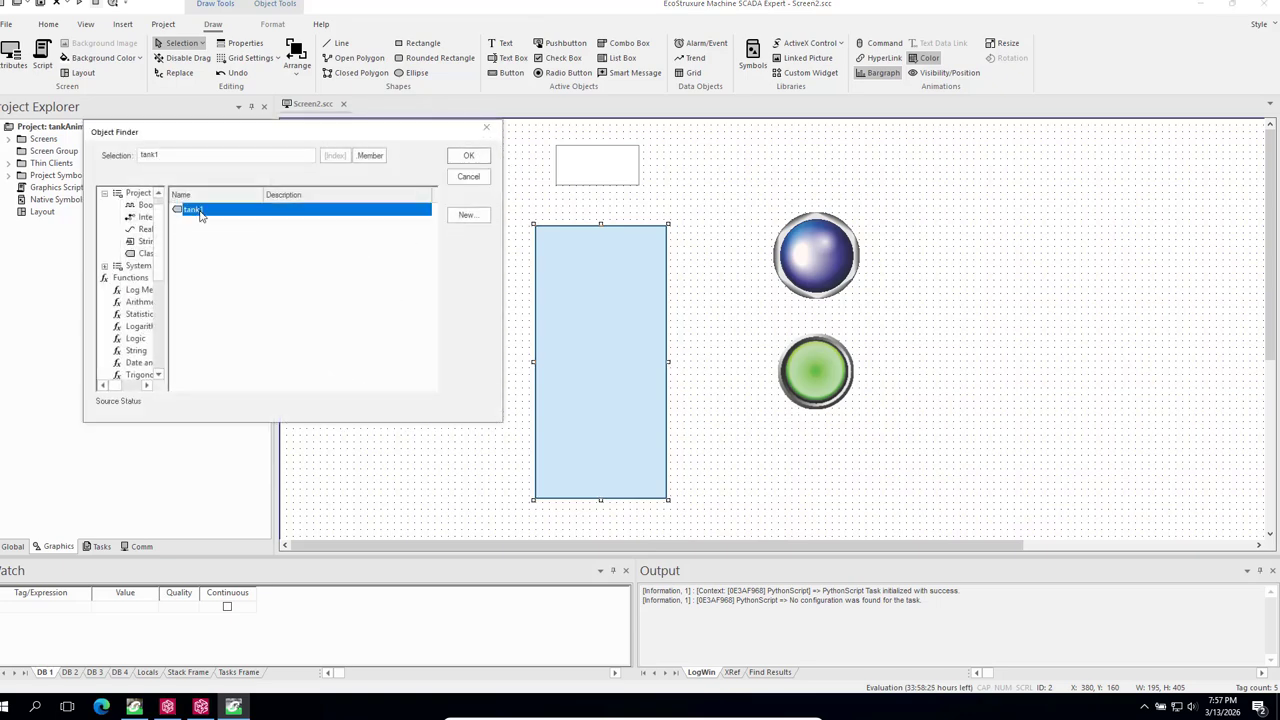
{"action": "left_click", "coordinate": [371, 156]}
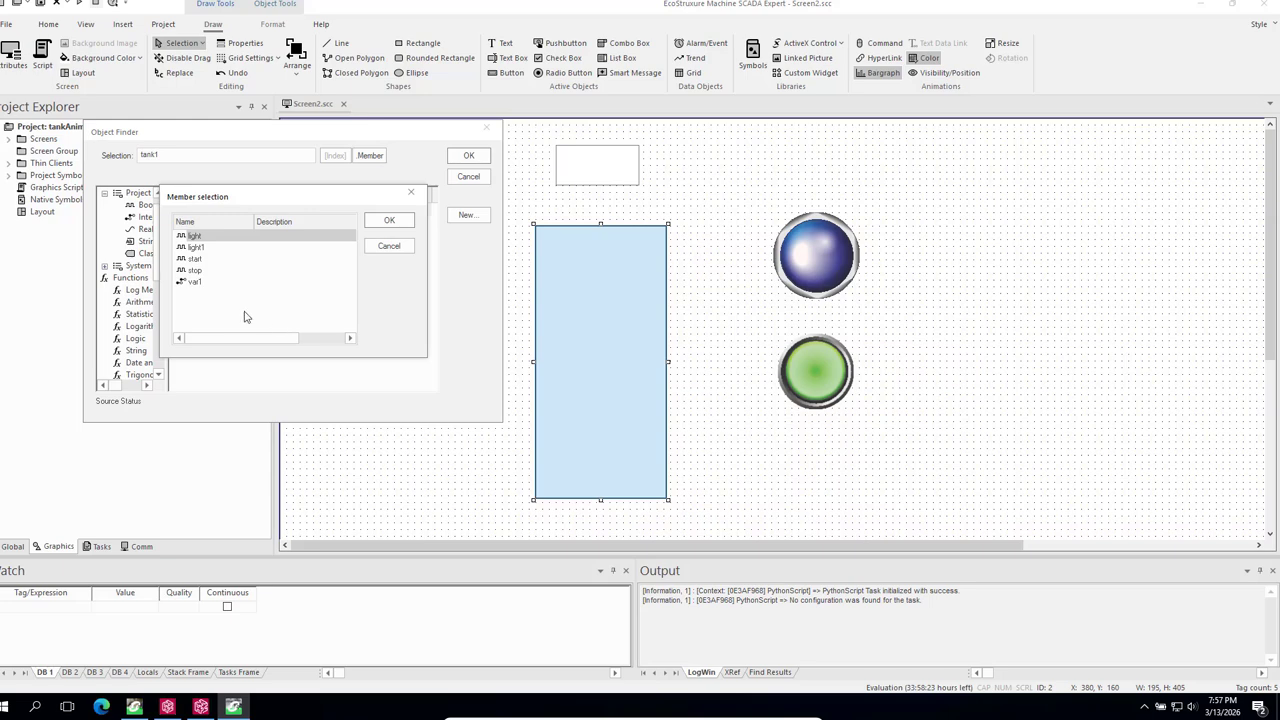
{"action": "left_click", "coordinate": [200, 284]}
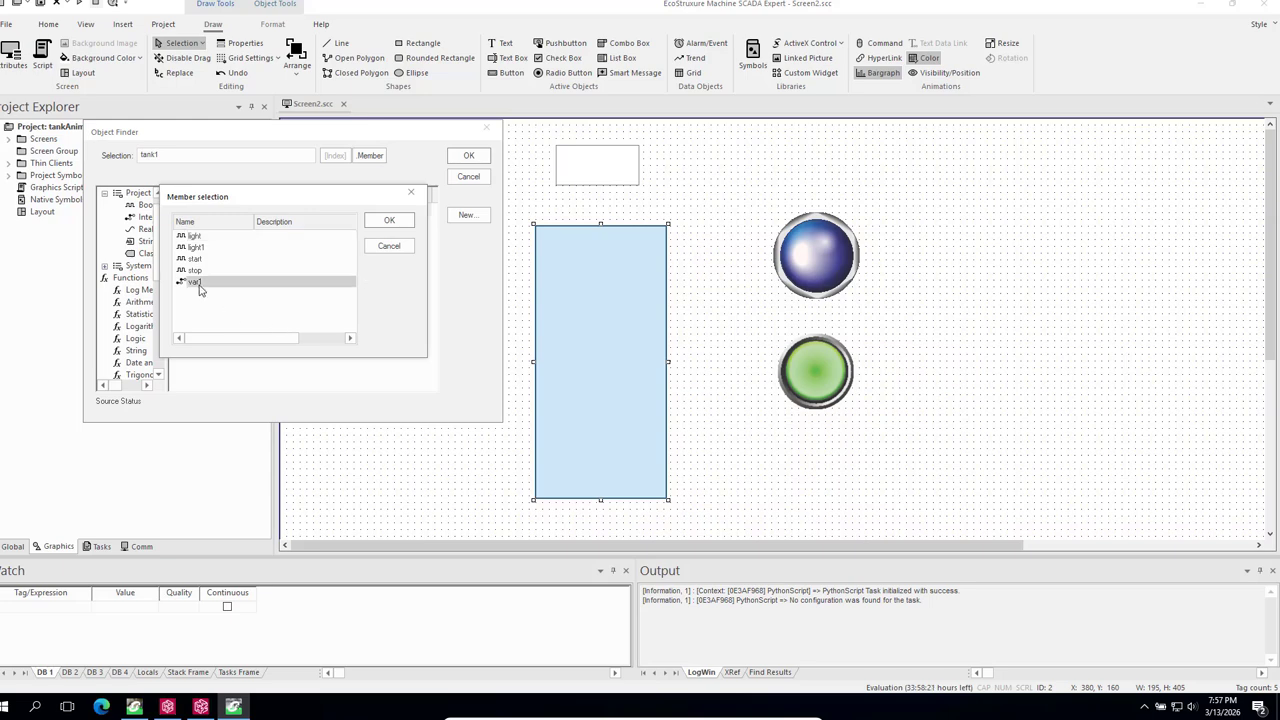
{"action": "left_click", "coordinate": [400, 220]}
{"action": "left_click", "coordinate": [472, 157]}
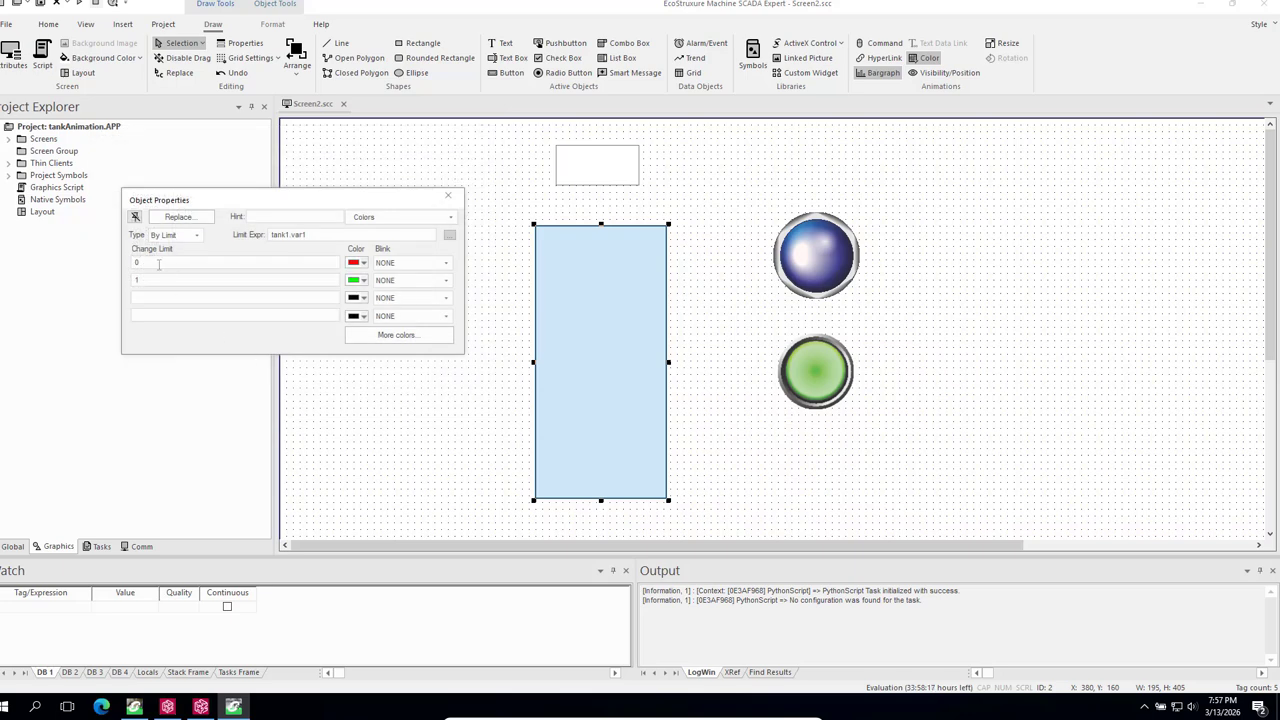
Set the color for change limit 0 to light blue and change the second limit, with the green color, to 200.
{"action": "left_click", "coordinate": [158, 263]}
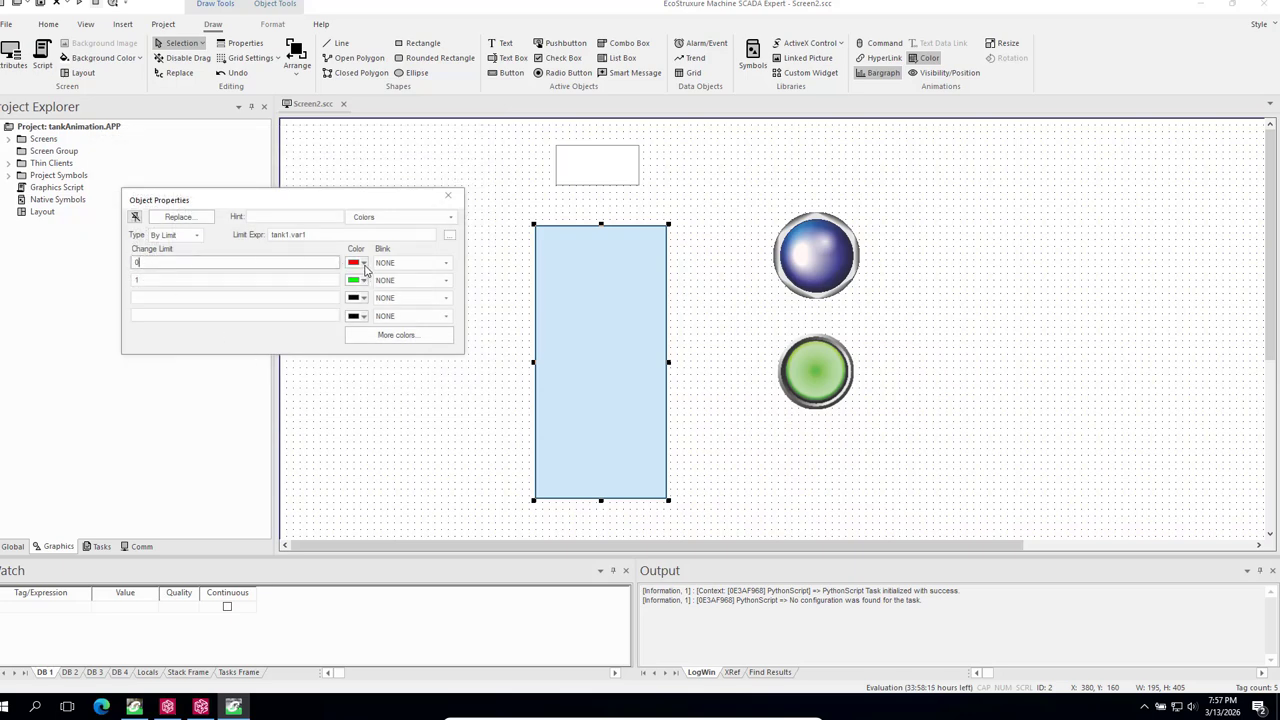
{"action": "left_click", "coordinate": [363, 263]}
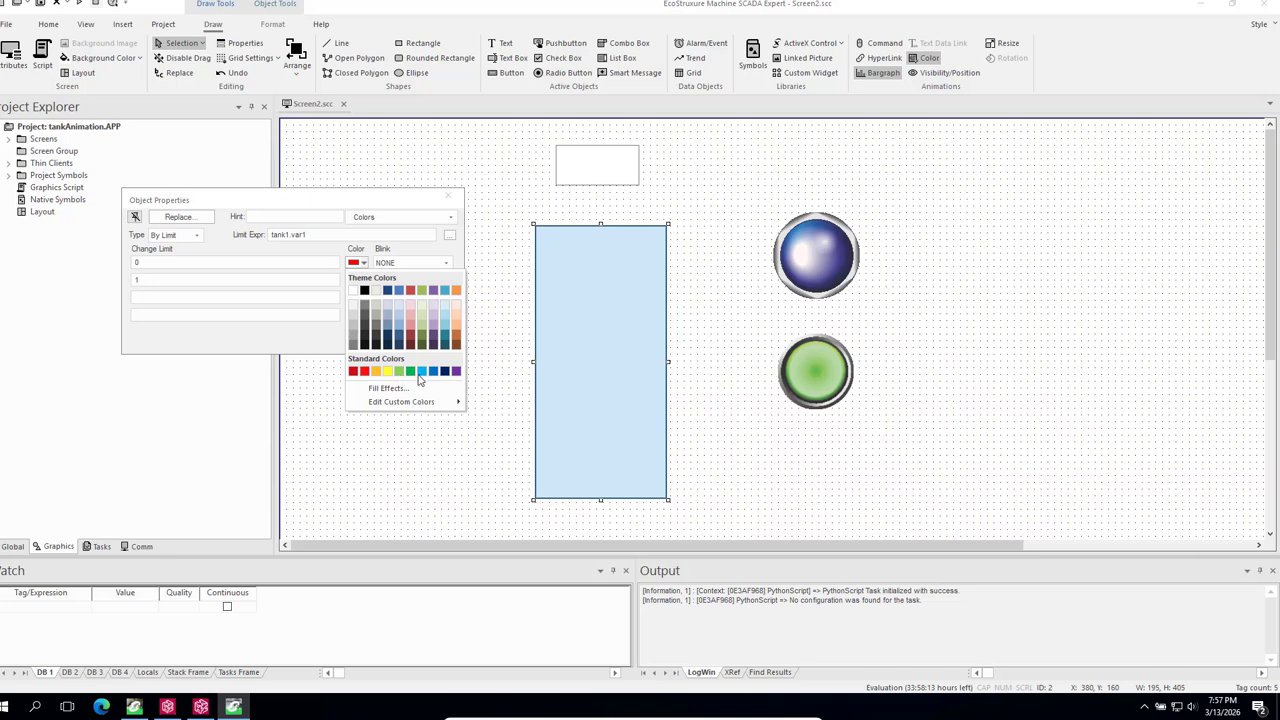
{"action": "left_click", "coordinate": [421, 372]}
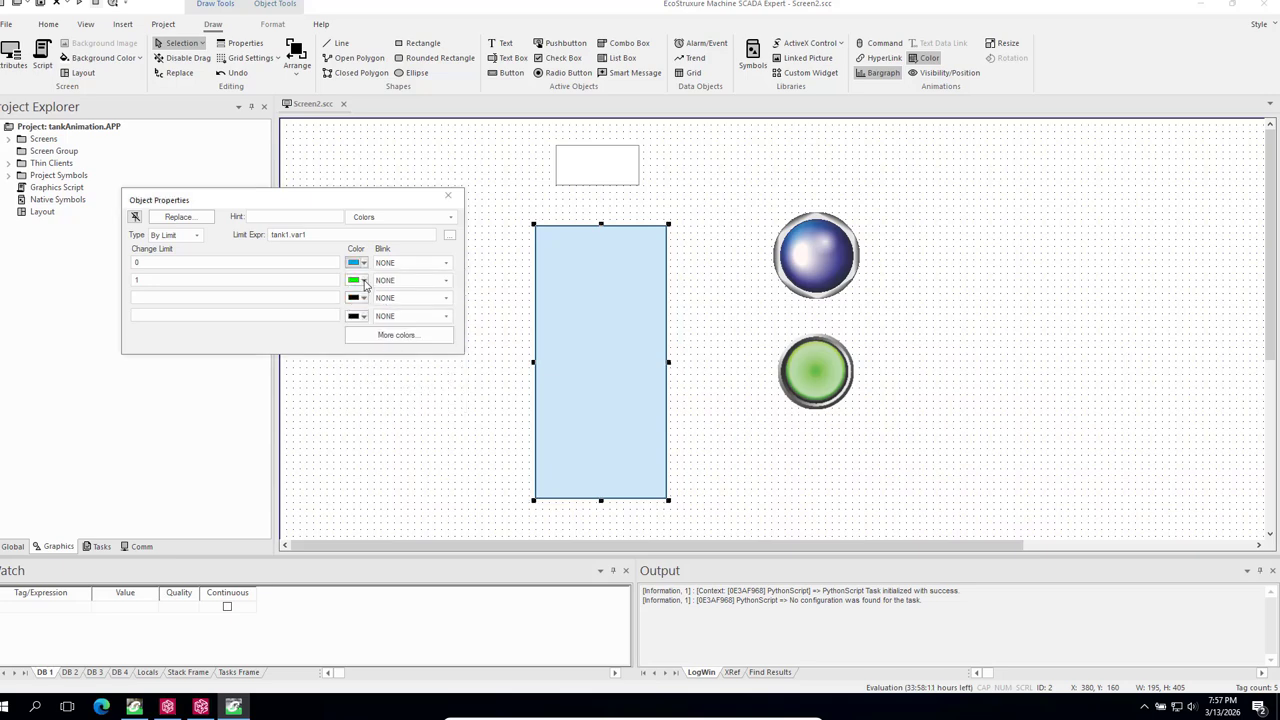
{"action": "left_click", "coordinate": [265, 280]}
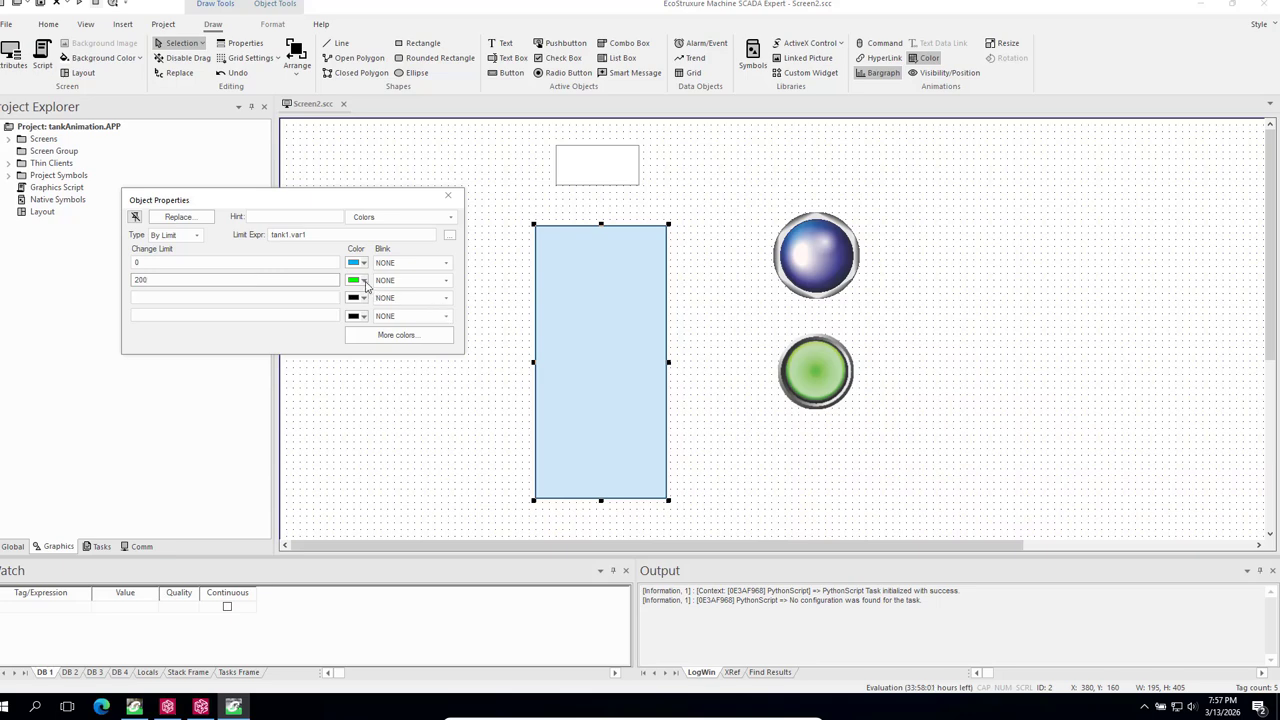
Add a third change limit of 400 and give it the orange standard color.
{"action": "left_click", "coordinate": [193, 296]}
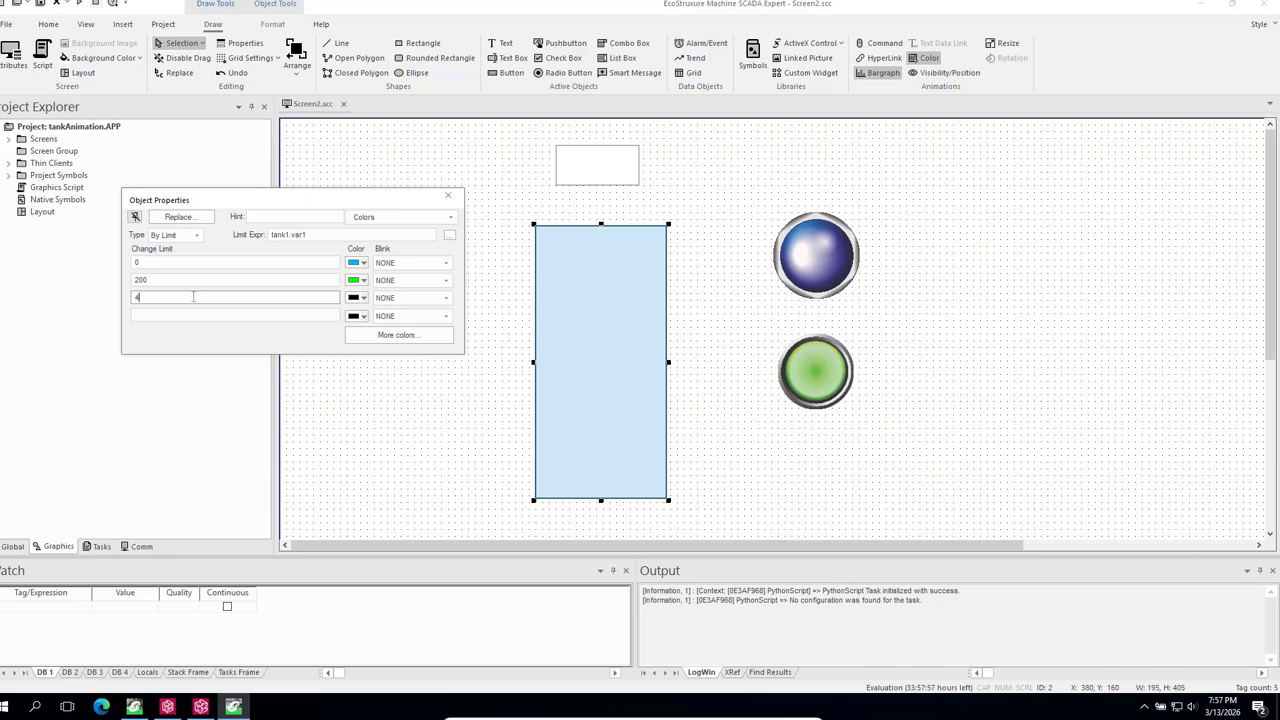
{"action": "left_click", "coordinate": [364, 304]}
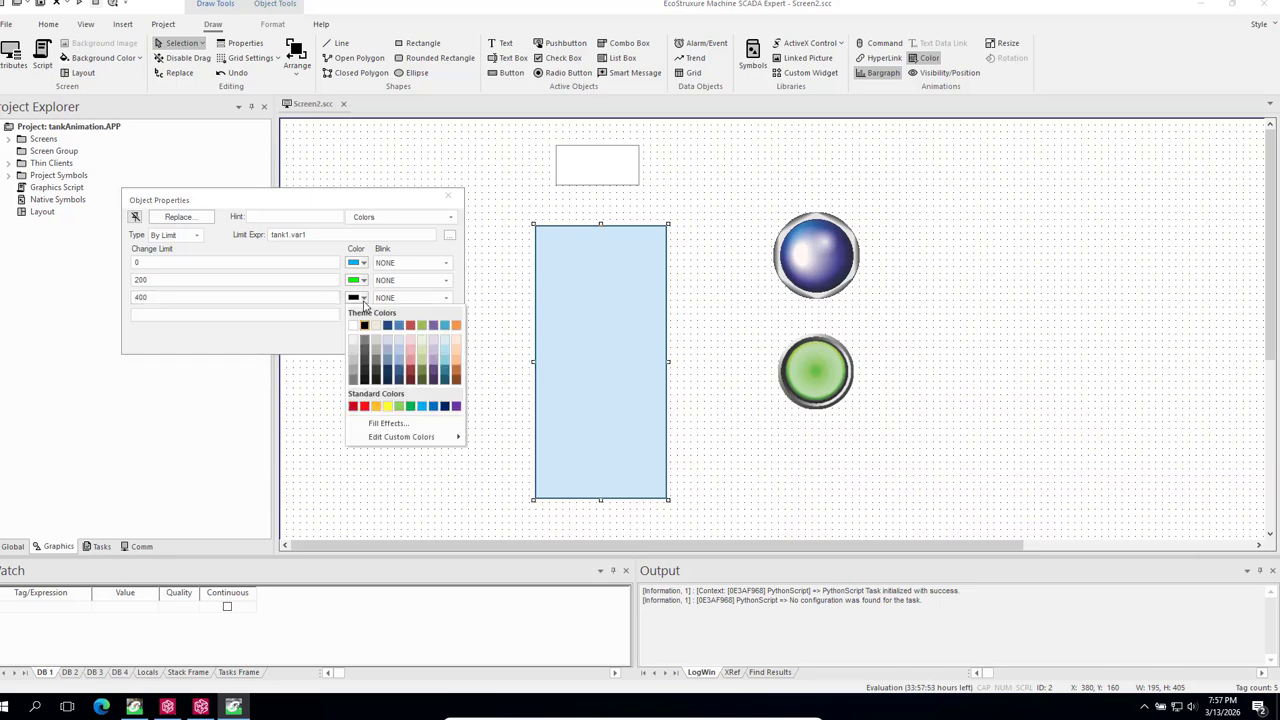
{"action": "left_click", "coordinate": [376, 412]}
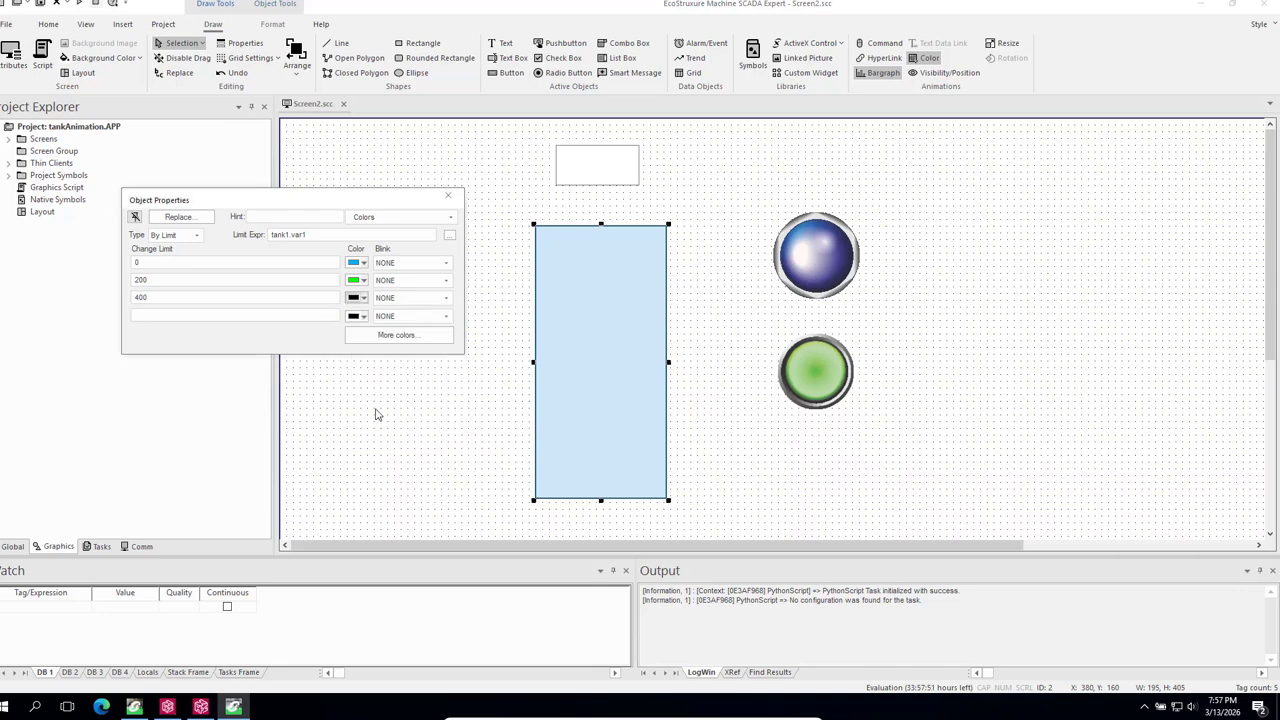
{"action": "left_click", "coordinate": [365, 298]}
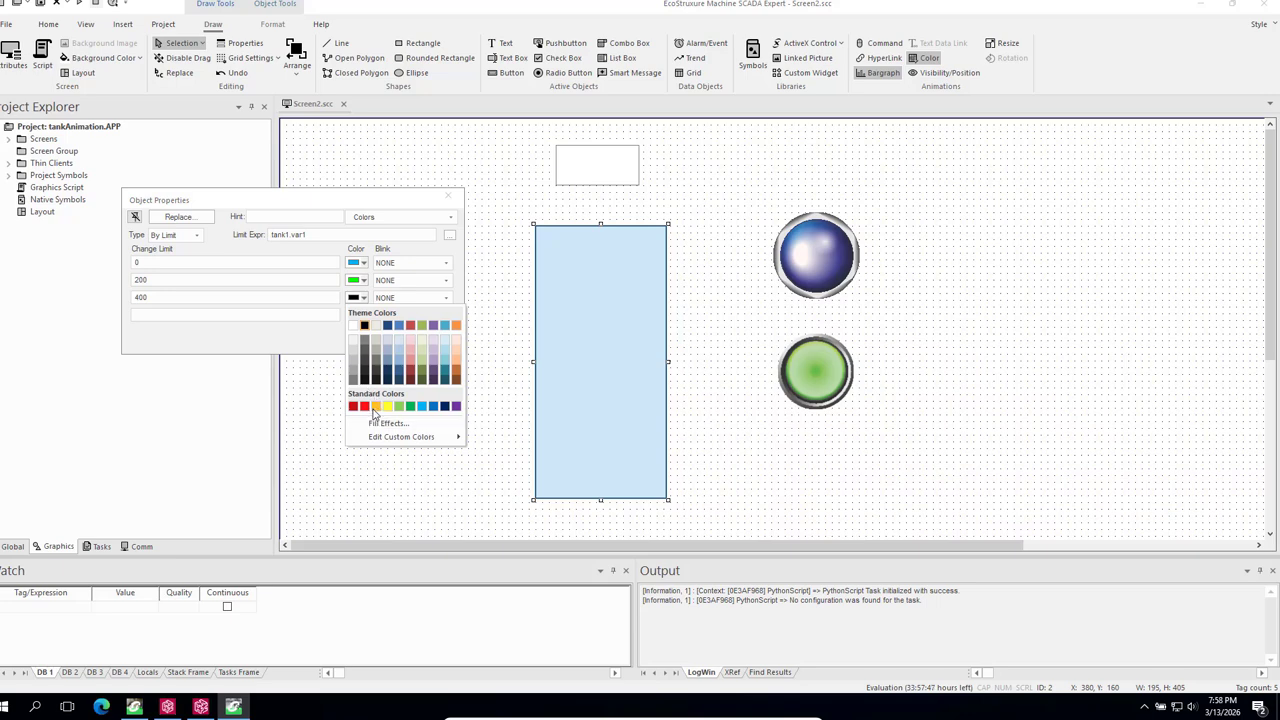
{"action": "left_click", "coordinate": [375, 407]}
Add a fourth change limit of 500 with the red standard color and close the object properties.
{"action": "left_click", "coordinate": [218, 315]}
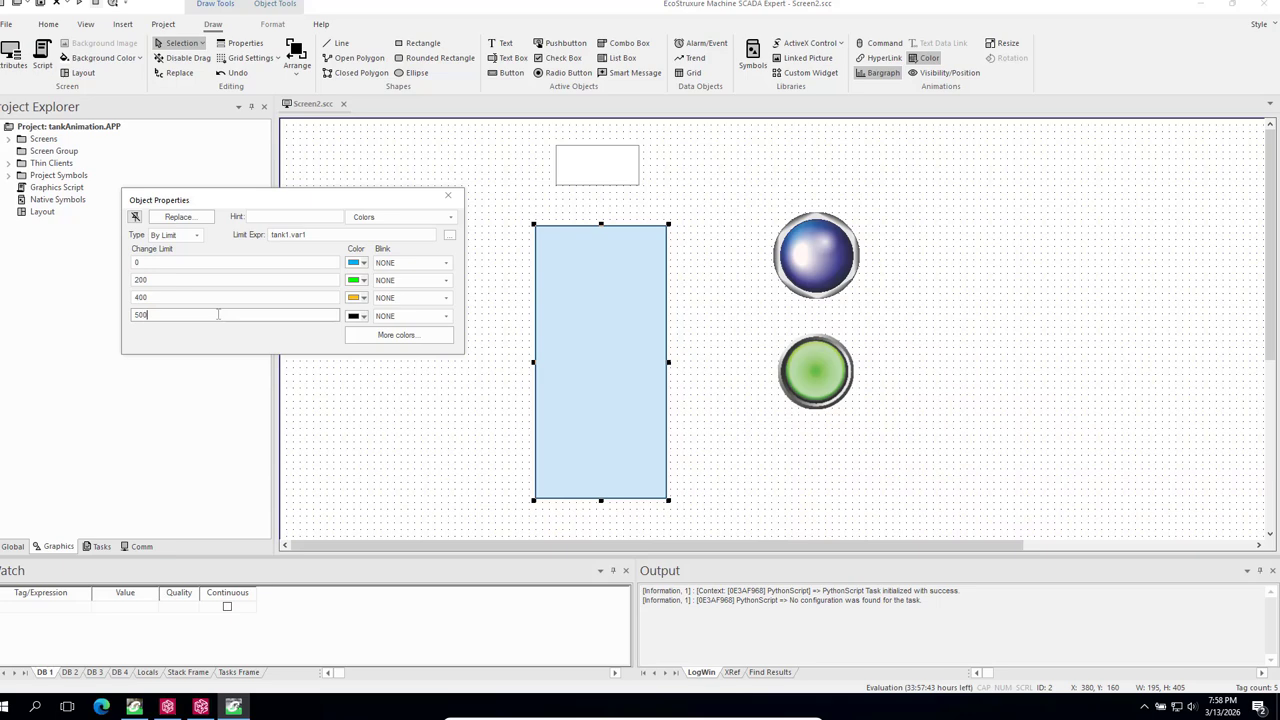
{"action": "left_click", "coordinate": [363, 316]}
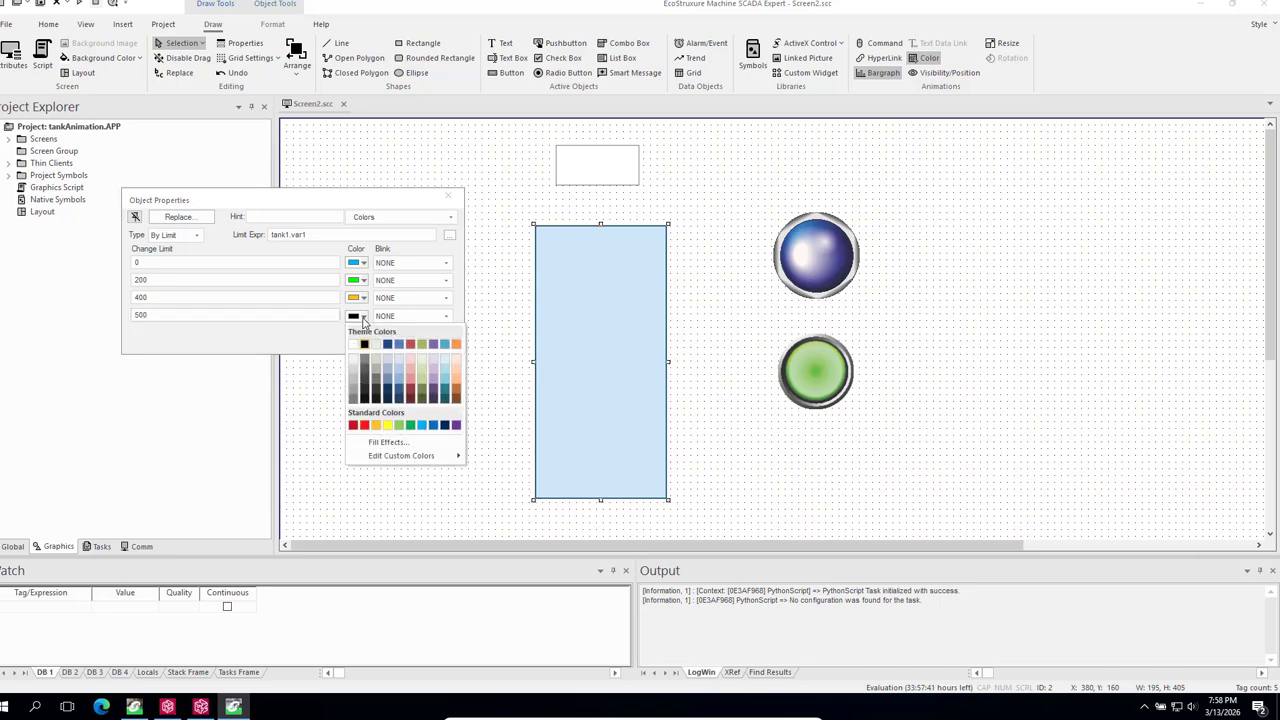
{"action": "left_click", "coordinate": [363, 426]}
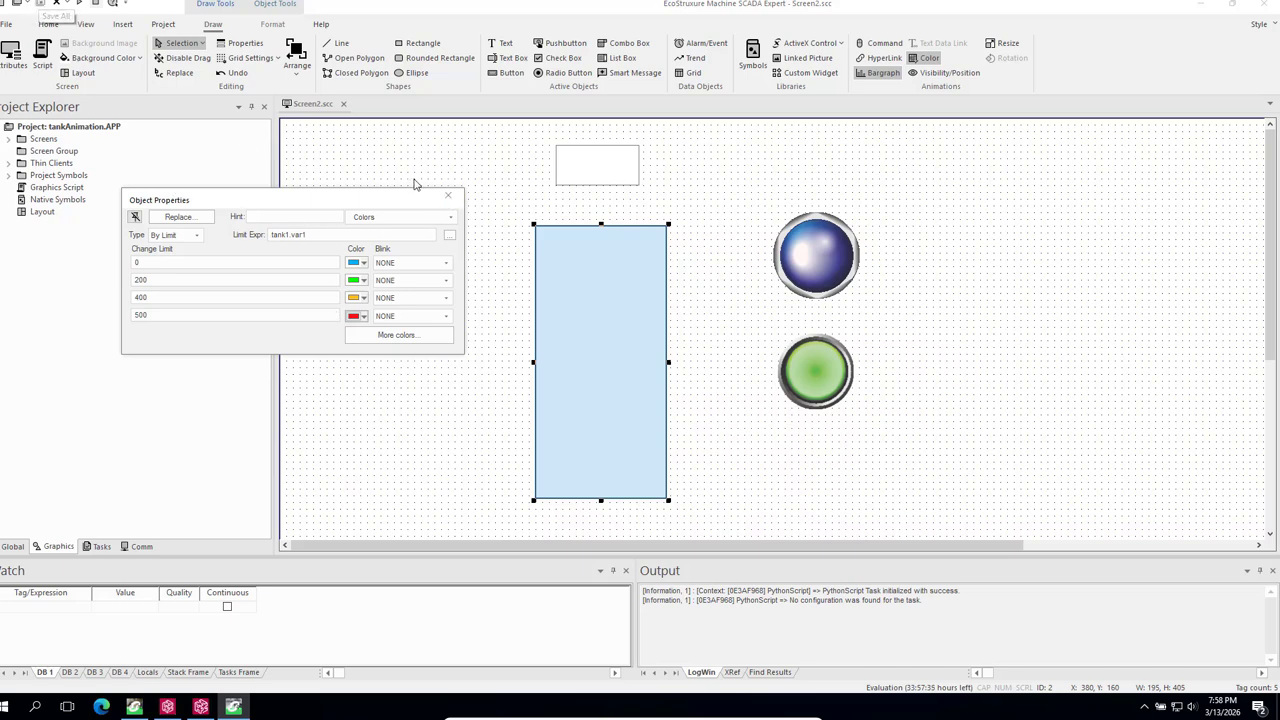
{"action": "left_click", "coordinate": [448, 195]}
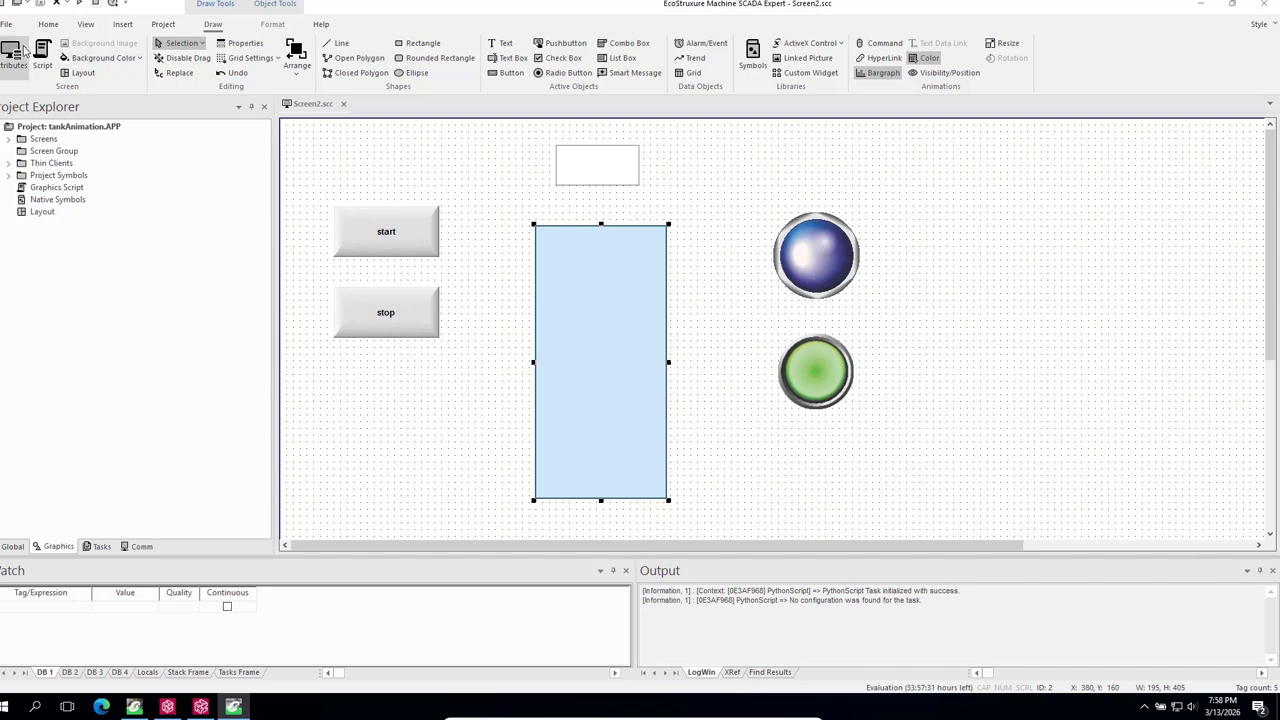
Run the project locally and operate the start control on the viewer screen to fill the tank.
{"action": "left_click", "coordinate": [50, 24]}
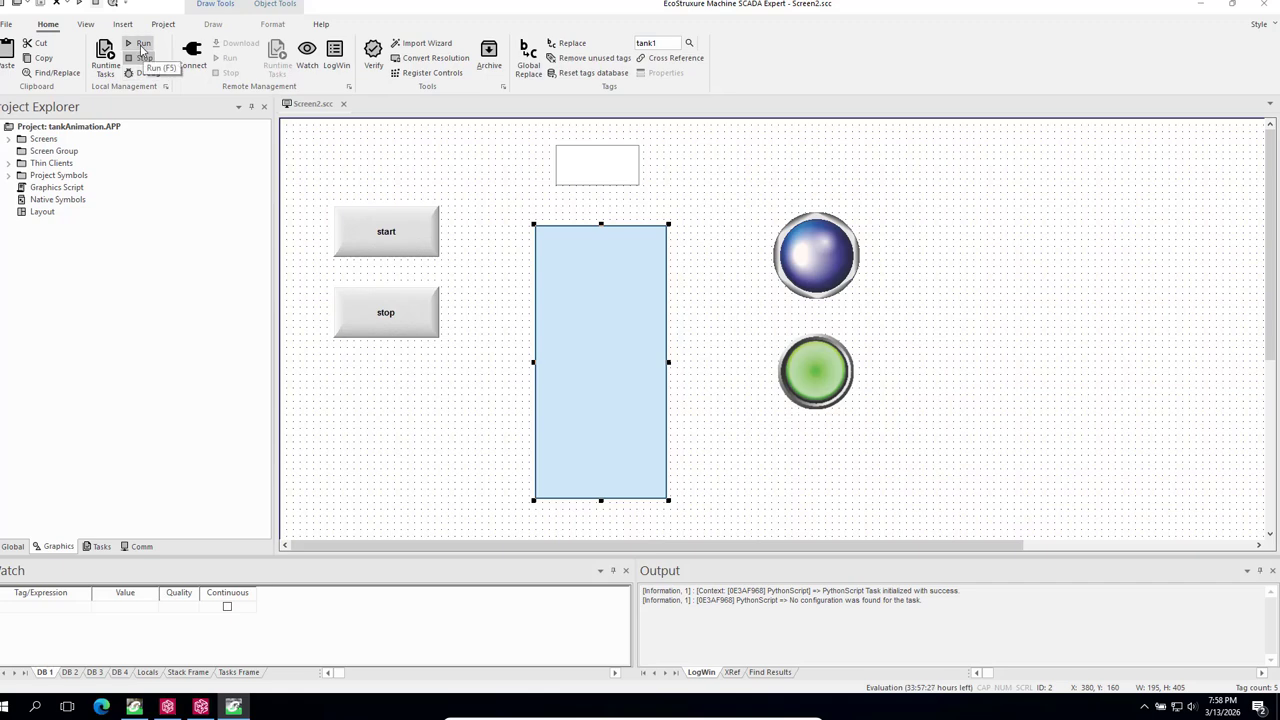
{"action": "left_click", "coordinate": [141, 46]}
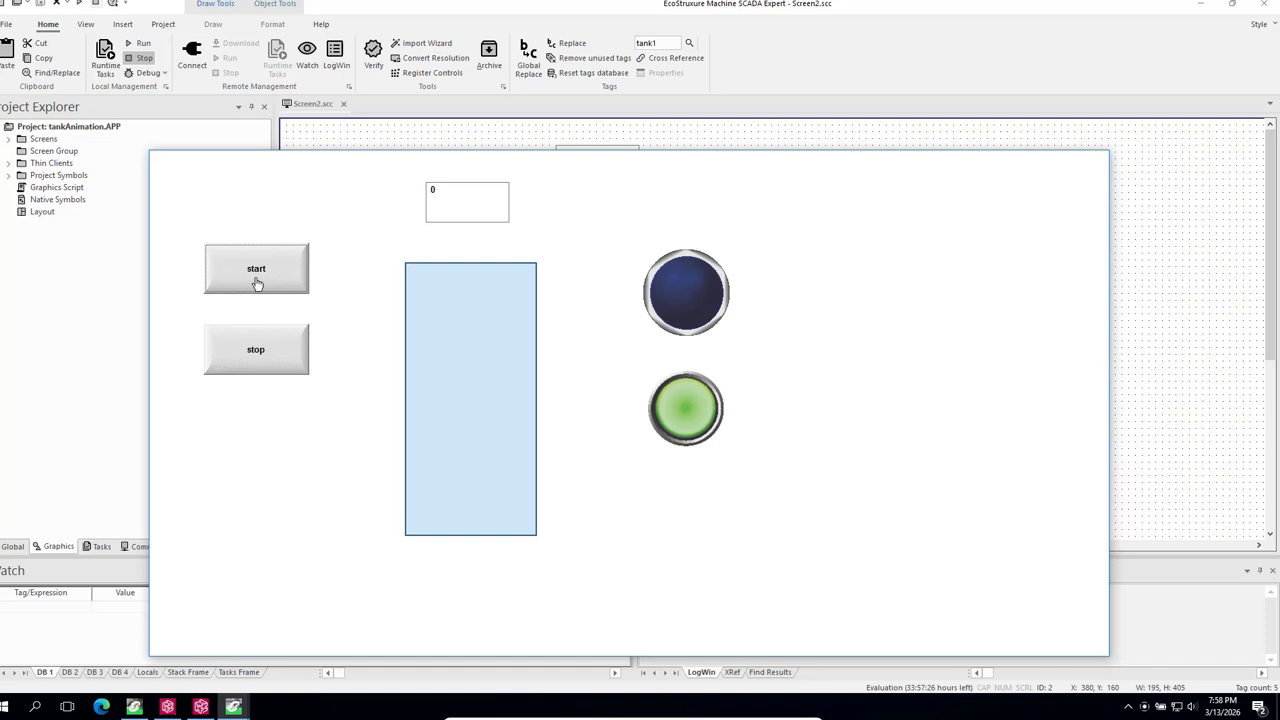
{"action": "left_click", "coordinate": [260, 271]}
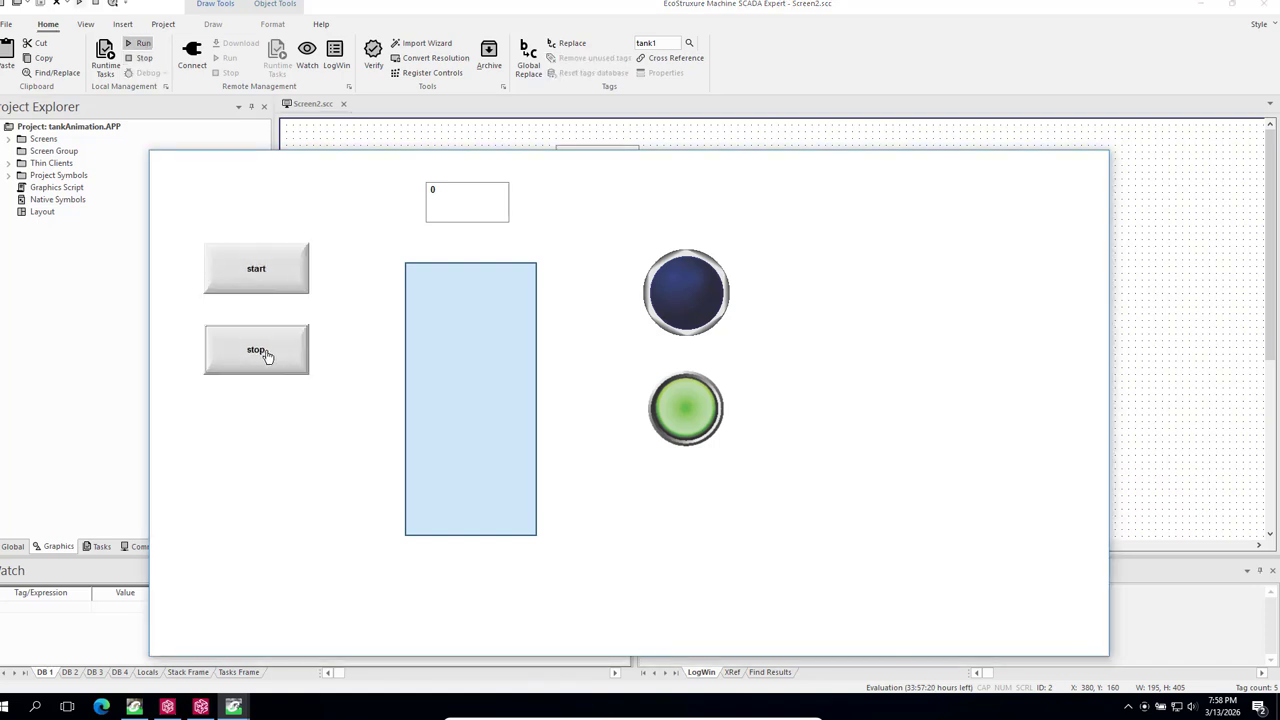
{"action": "left_click", "coordinate": [255, 271]}
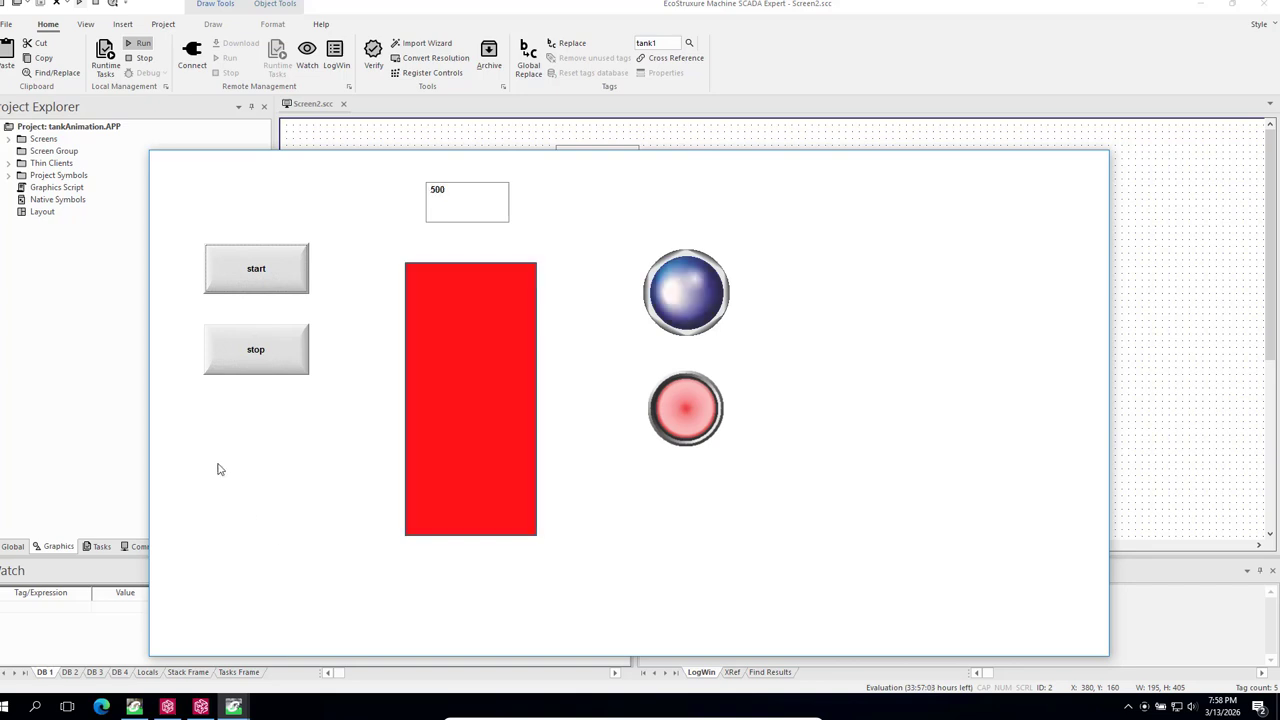
Operate the stop control on the viewer screen and stop the project's local runtime.
{"action": "left_click", "coordinate": [256, 363]}
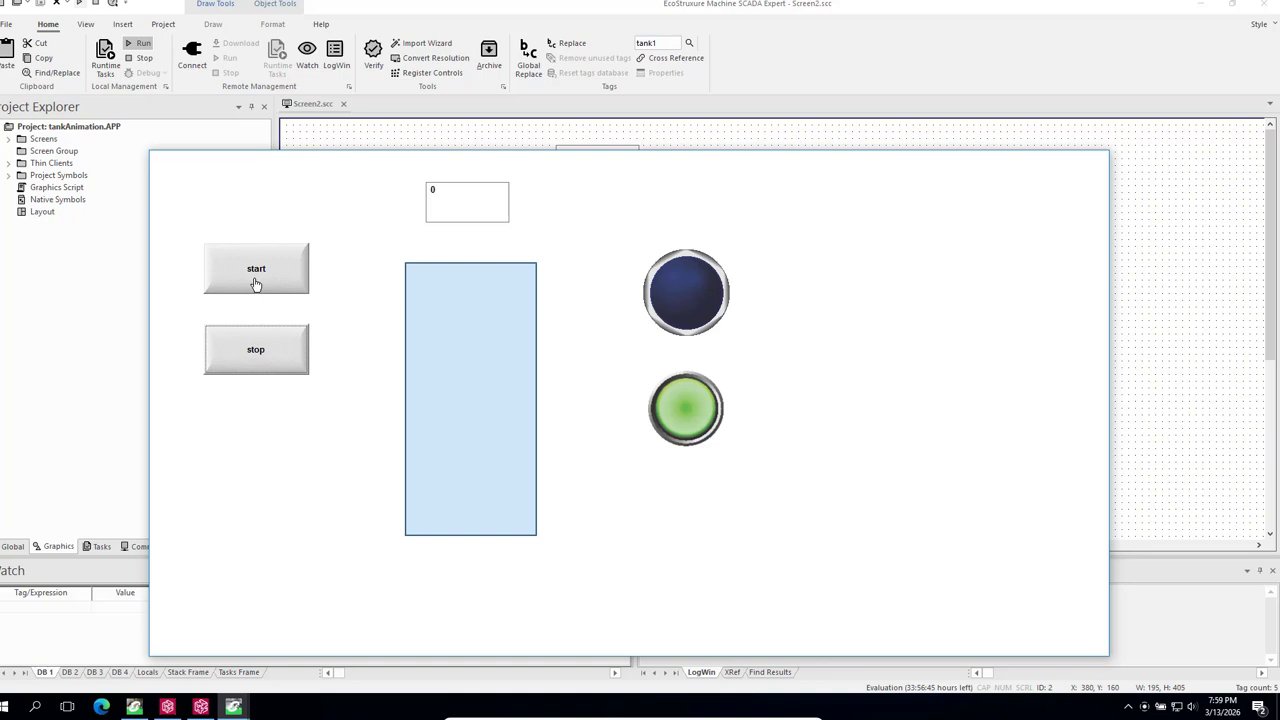
{"action": "left_click", "coordinate": [139, 58]}
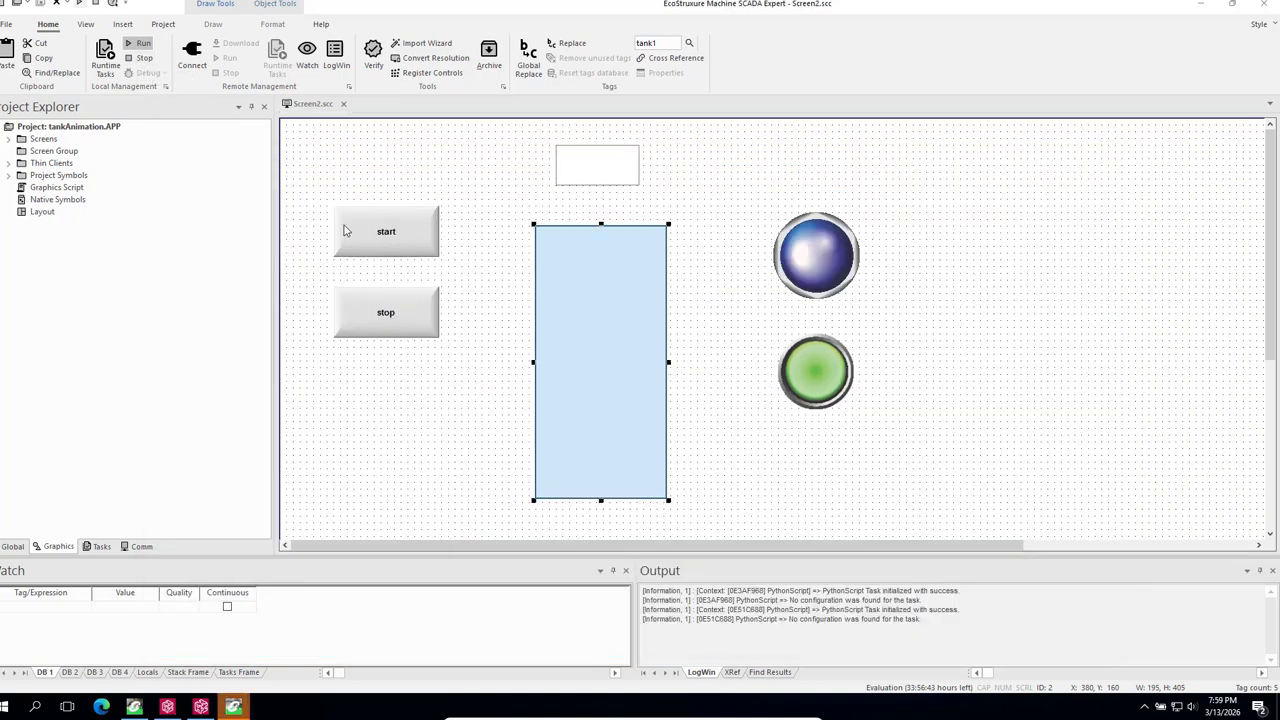
{"action": "mouse_move", "coordinate": [660, 718]}
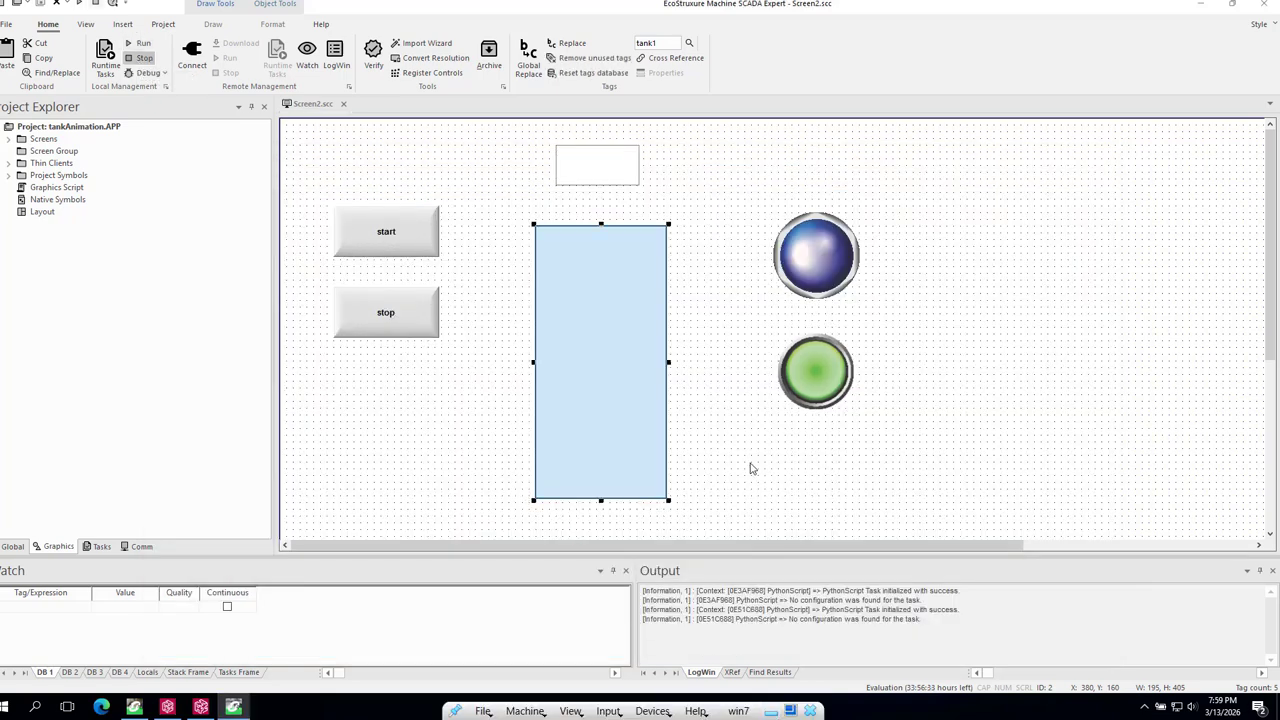